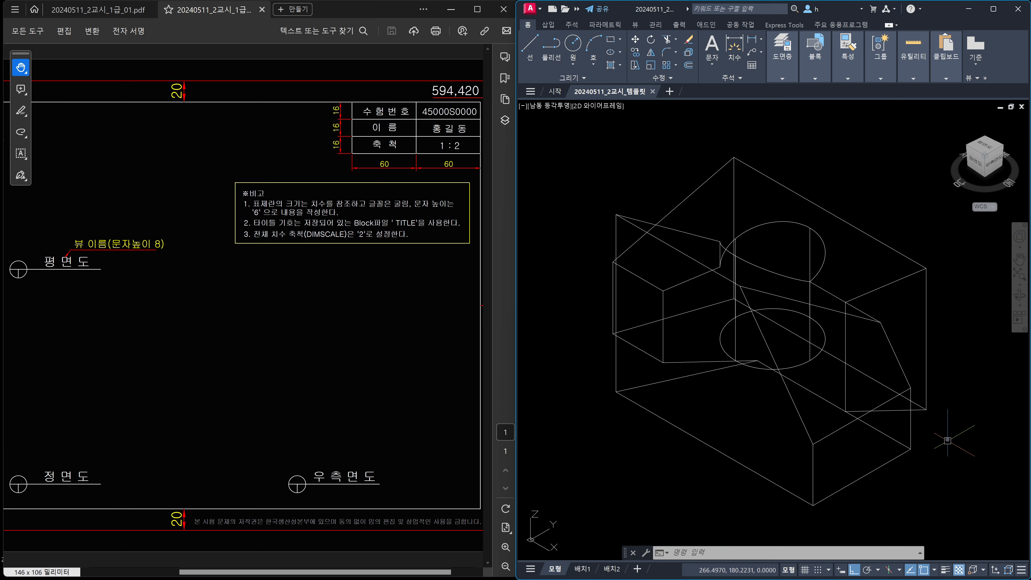
- Switch the 3D model from the isometric view to the top view
{"action": "left_click", "coordinate": [986, 144]}
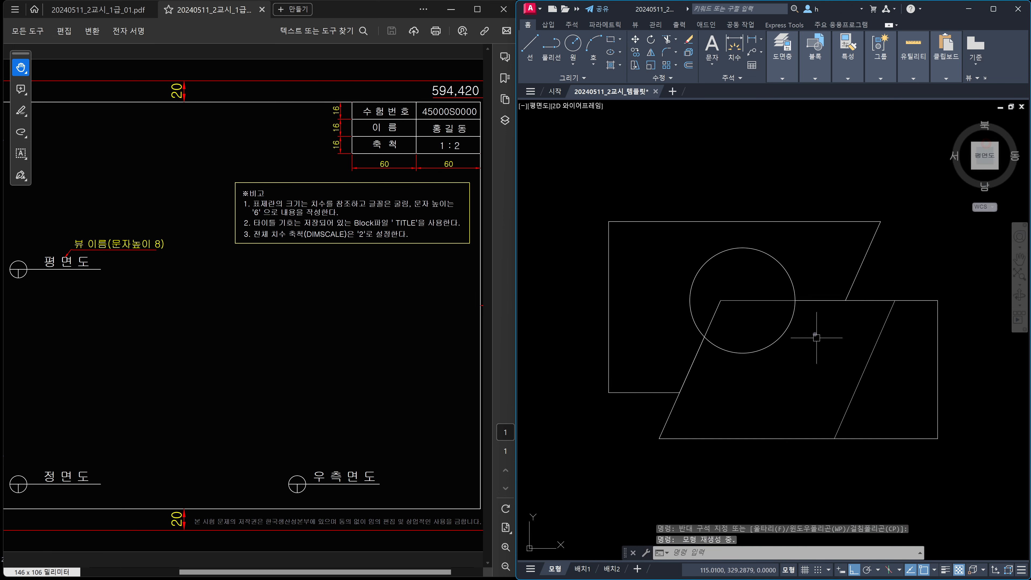
{"action": "scroll", "coordinate": [815, 334], "scroll_direction": "down", "scroll_amount": 2}
{"action": "mouse_move", "coordinate": [837, 335]}
{"action": "middle_mouse_down"}
{"action": "mouse_move", "coordinate": [829, 356]}
{"action": "mouse_move", "coordinate": [806, 299]}
{"action": "middle_mouse_up"}
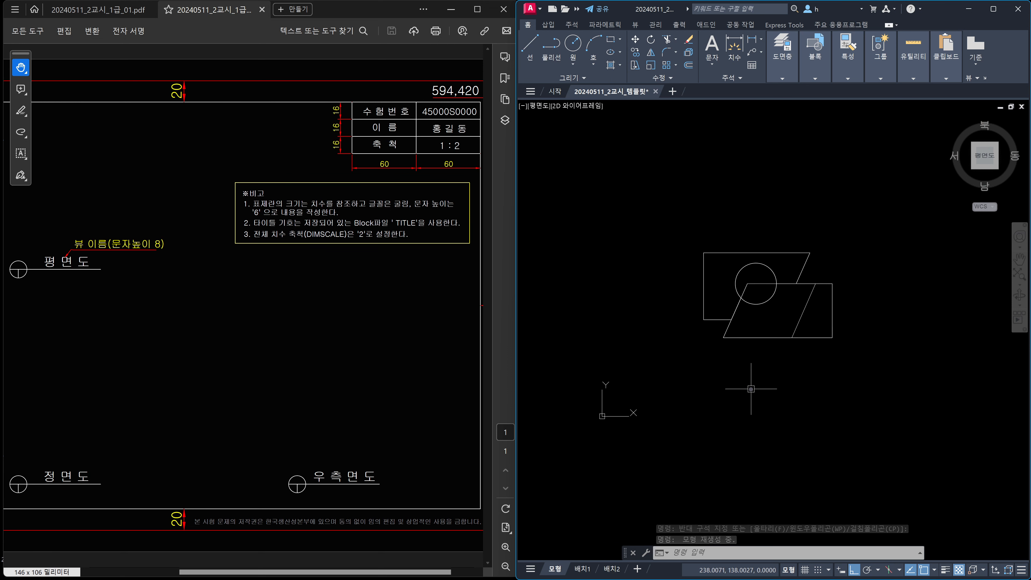
- Move the whole 3D model straight down in the top view by about 226 units
{"action": "type", "text": "m"}
{"action": "key", "text": "space"}
{"action": "left_click", "coordinate": [821, 372]}
{"action": "left_click", "coordinate": [772, 328]}
{"action": "key", "text": "space"}
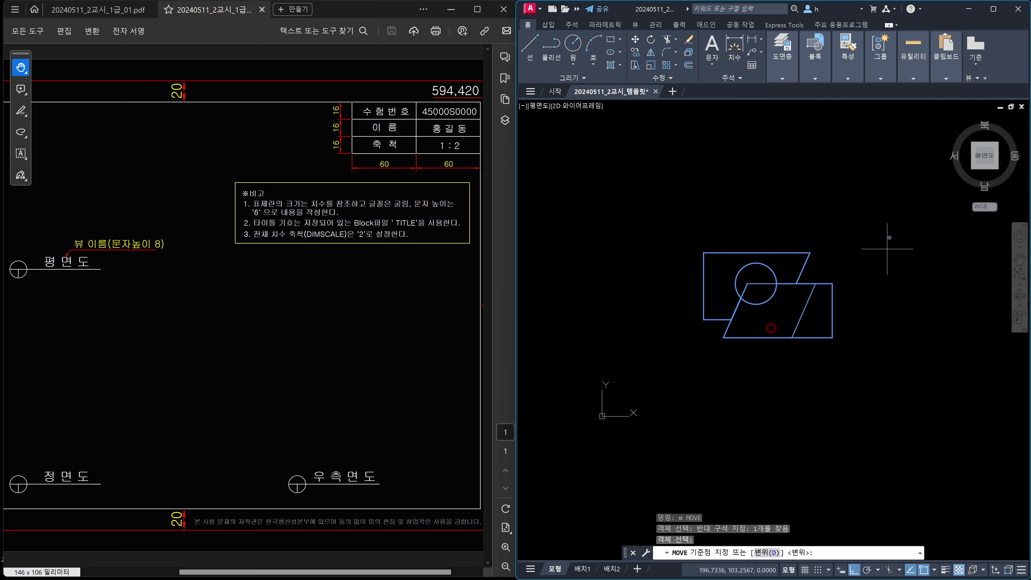
{"action": "left_click", "coordinate": [886, 232]}
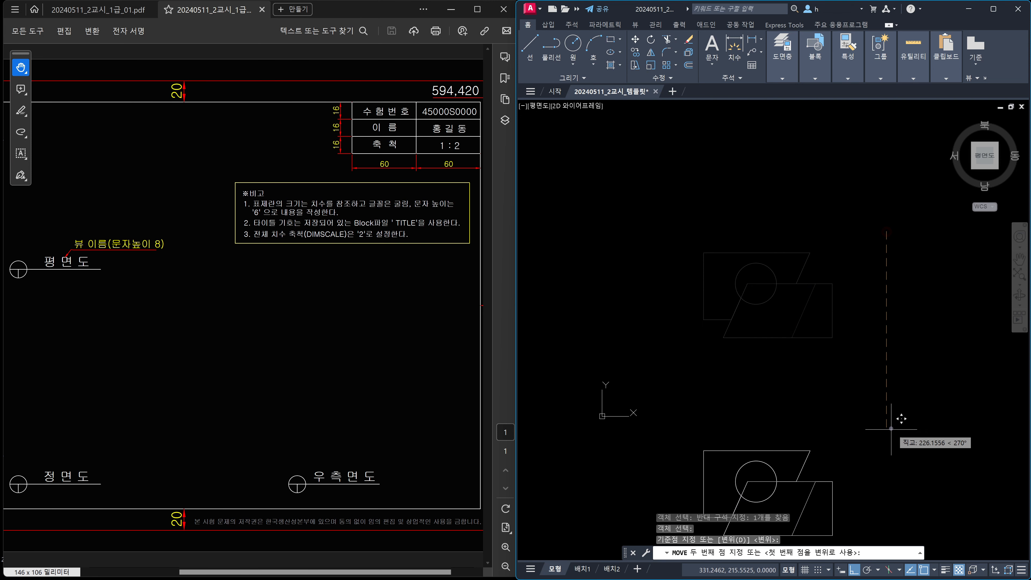
{"action": "left_click", "coordinate": [891, 428]}
{"action": "key", "text": "Escape"}
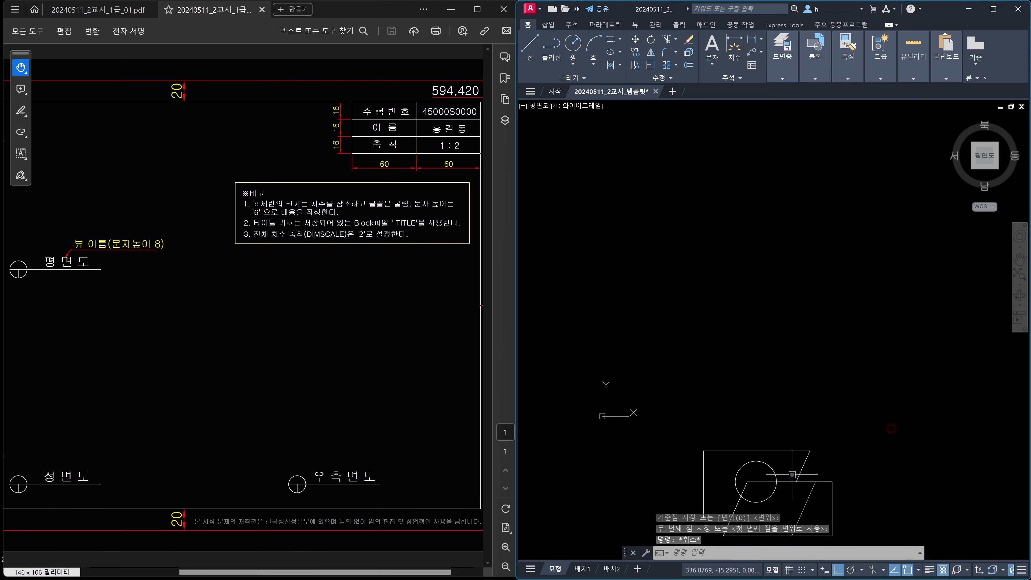
{"action": "mouse_move", "coordinate": [849, 466]}
{"action": "middle_mouse_down"}
{"action": "mouse_move", "coordinate": [823, 409]}
{"action": "mouse_move", "coordinate": [860, 395]}
{"action": "middle_mouse_up"}
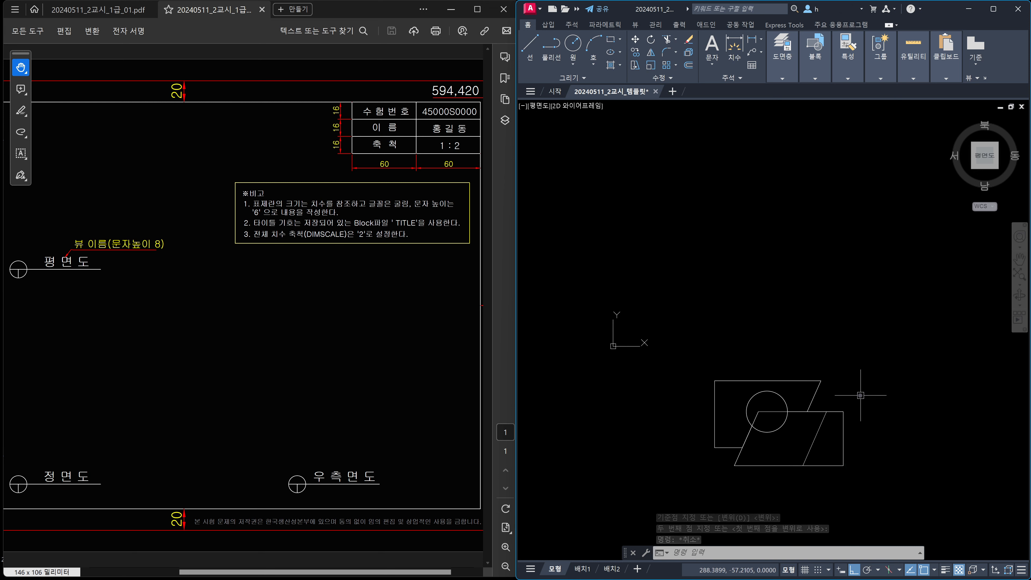
{"action": "middle_click_drag", "start_coordinate": [861, 395], "coordinate": [853, 402]}
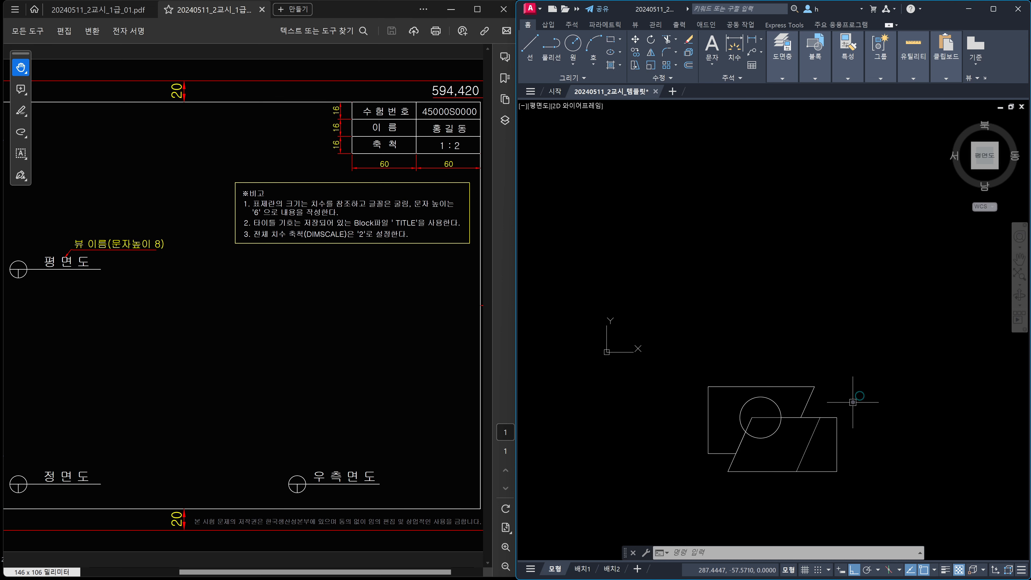
- Create three new layers named 외형선, 숨은선 and 중심선
{"action": "type", "text": "LA"}
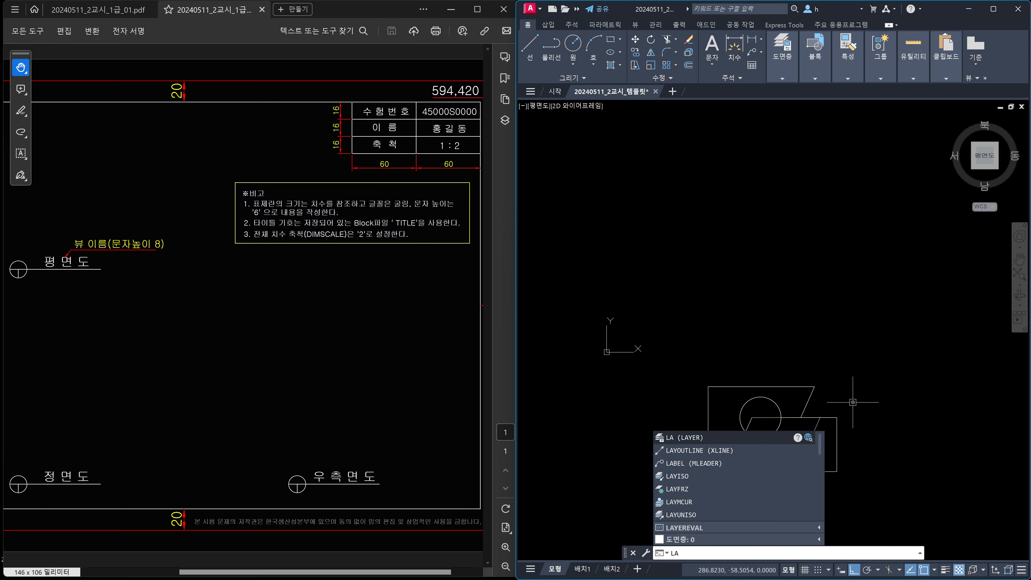
{"action": "key", "text": "Return"}
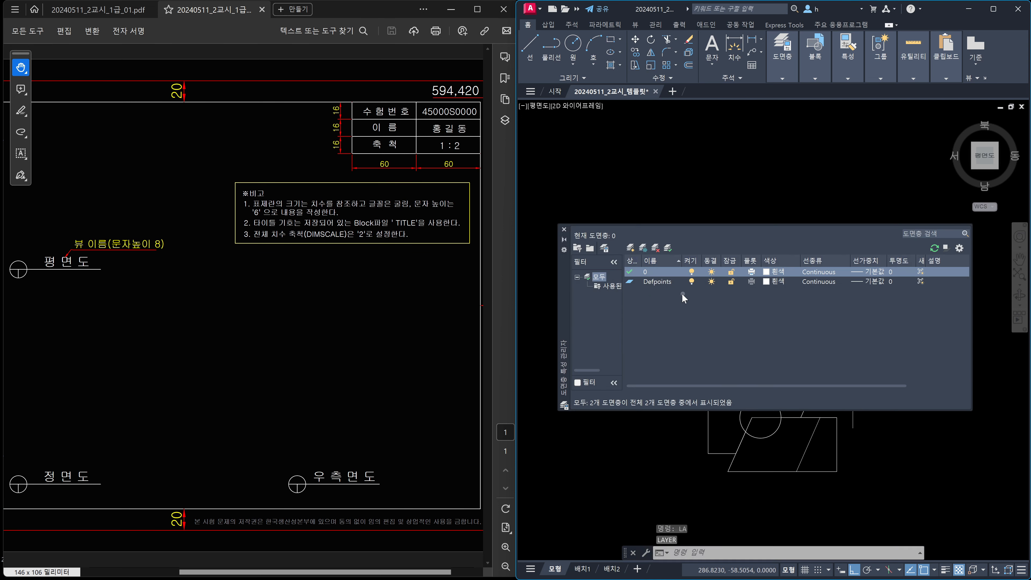
{"action": "left_click", "coordinate": [654, 272]}
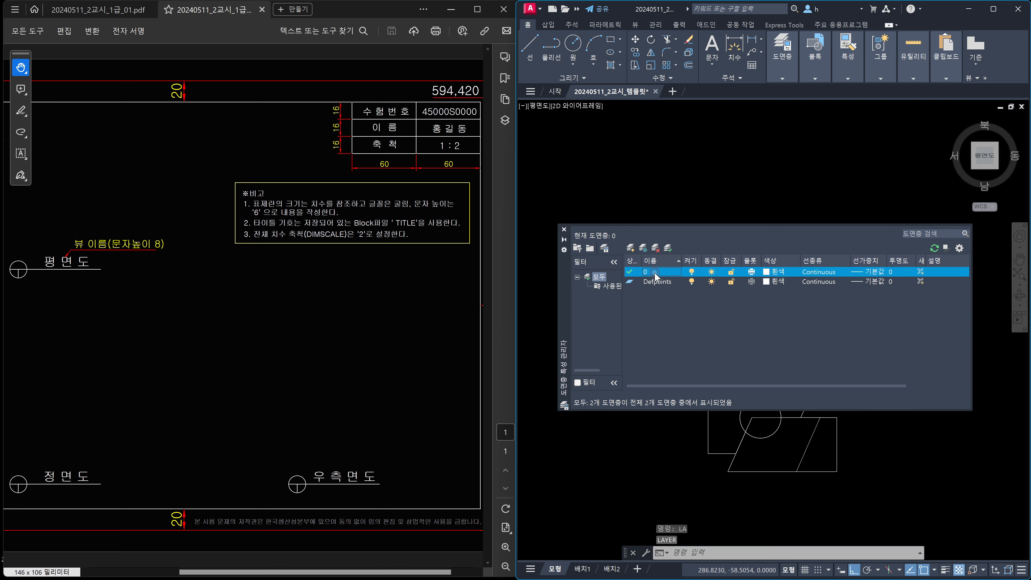
{"action": "key", "text": "alt+n"}
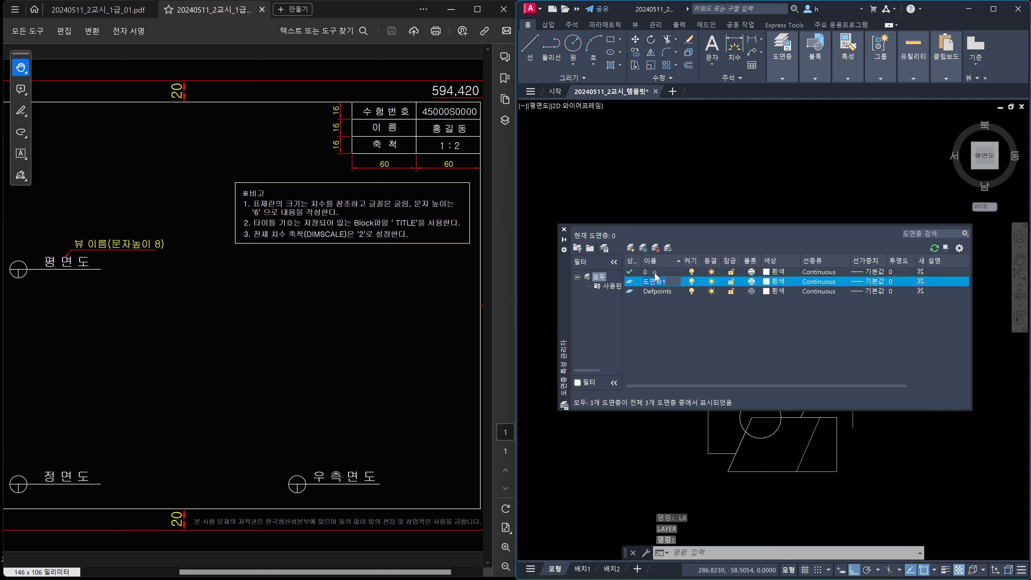
{"action": "type", "text": "외형선"}
{"action": "key", "text": "alt+n"}
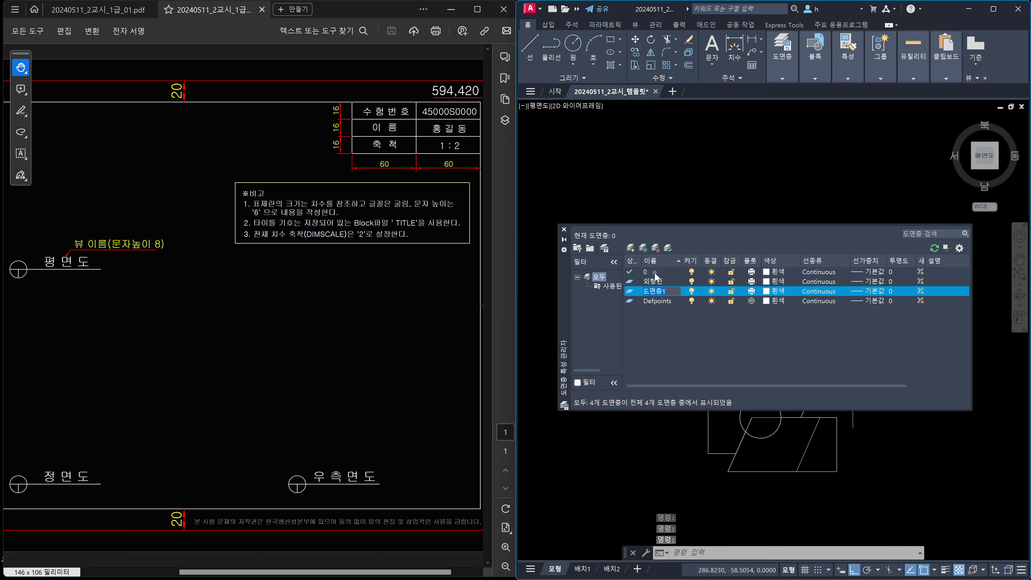
{"action": "type", "text": "숨은선"}
{"action": "key", "text": "alt+n"}
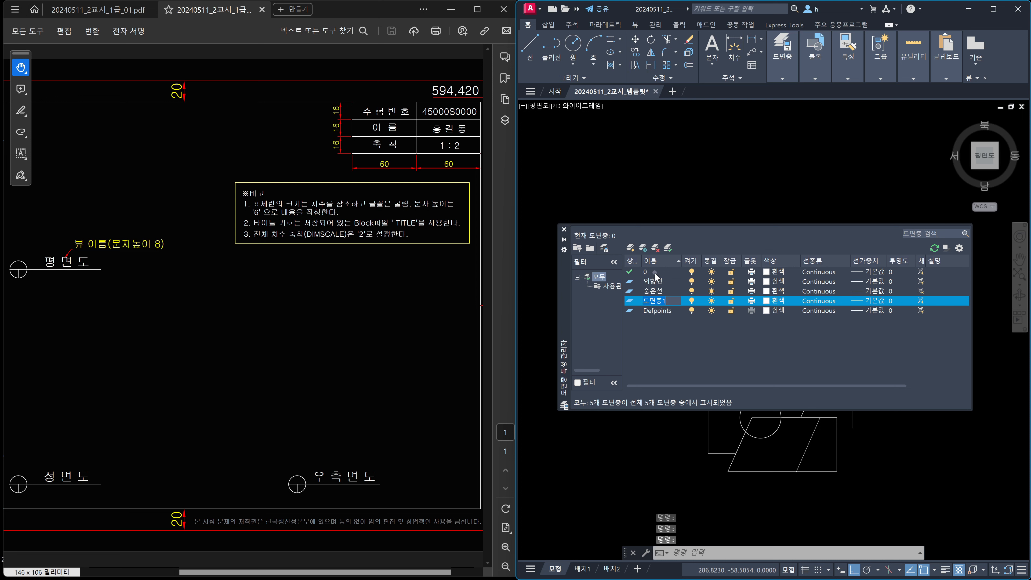
{"action": "type", "text": "중ㅅ"}
{"action": "type", "text": "선"}
- Add three more layers named 가상선, 치수 and 문자
{"action": "key", "text": "alt+n"}
{"action": "type", "text": "가사"}
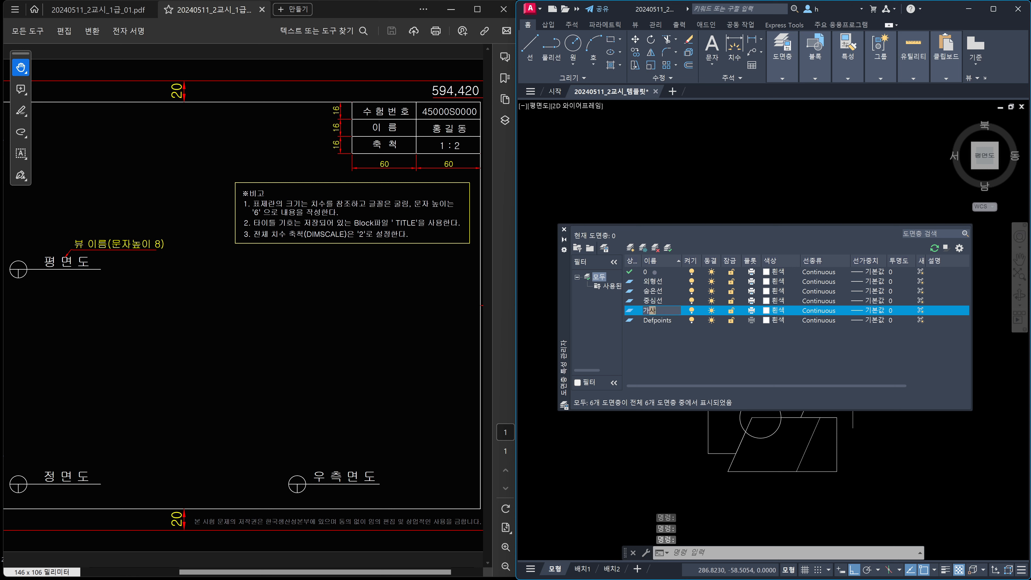
{"action": "type", "text": "선"}
{"action": "key", "text": "alt+n"}
{"action": "type", "text": "치"}
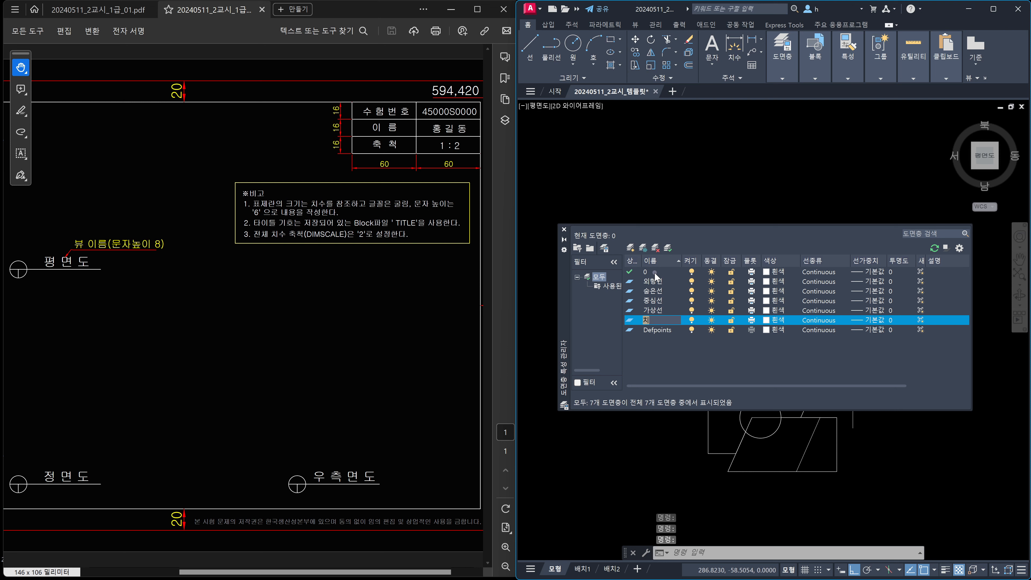
{"action": "type", "text": "수"}
{"action": "key", "text": "alt+n"}
{"action": "type", "text": "문자"}
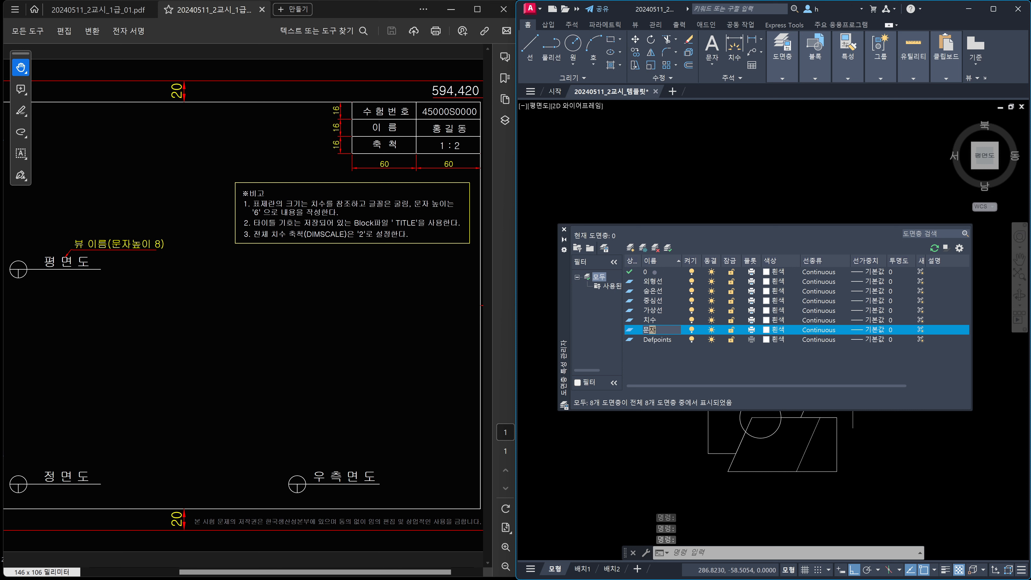
{"action": "key", "text": "Return"}
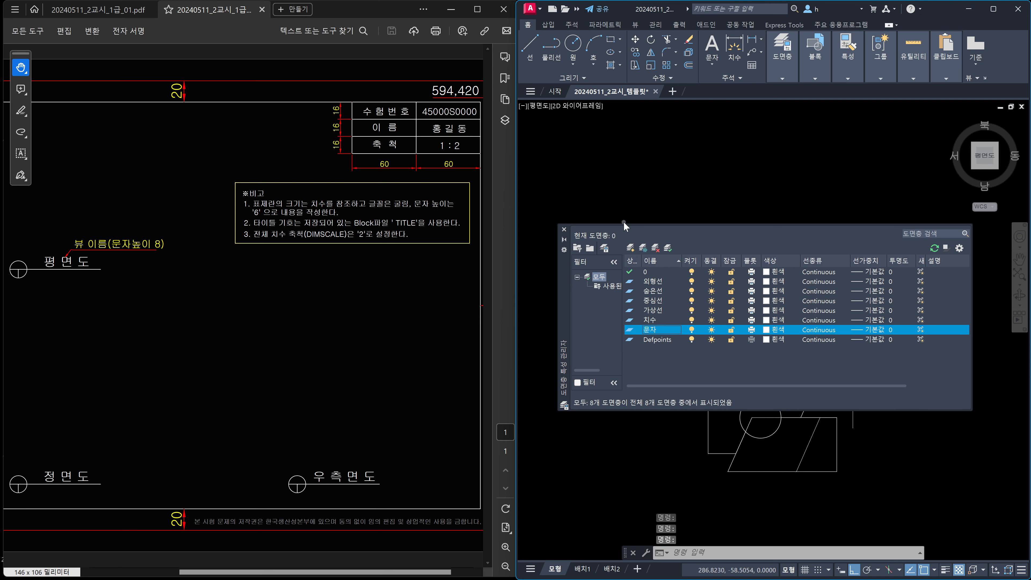
- Set the 외형선 layer's color to green and the 숨은선 layer's color to yellow
{"action": "left_click", "coordinate": [767, 281]}
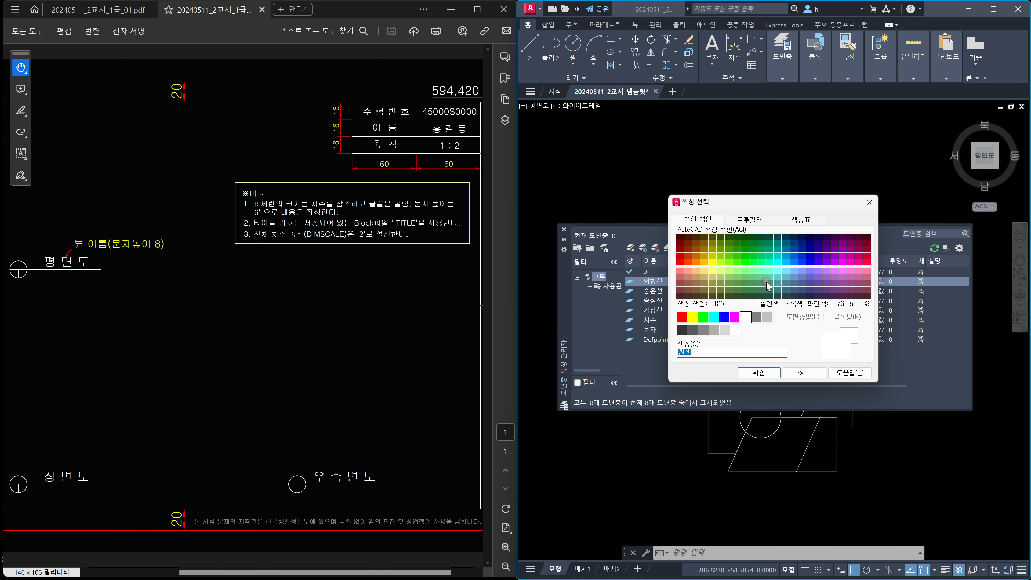
{"action": "double_click", "coordinate": [767, 286]}
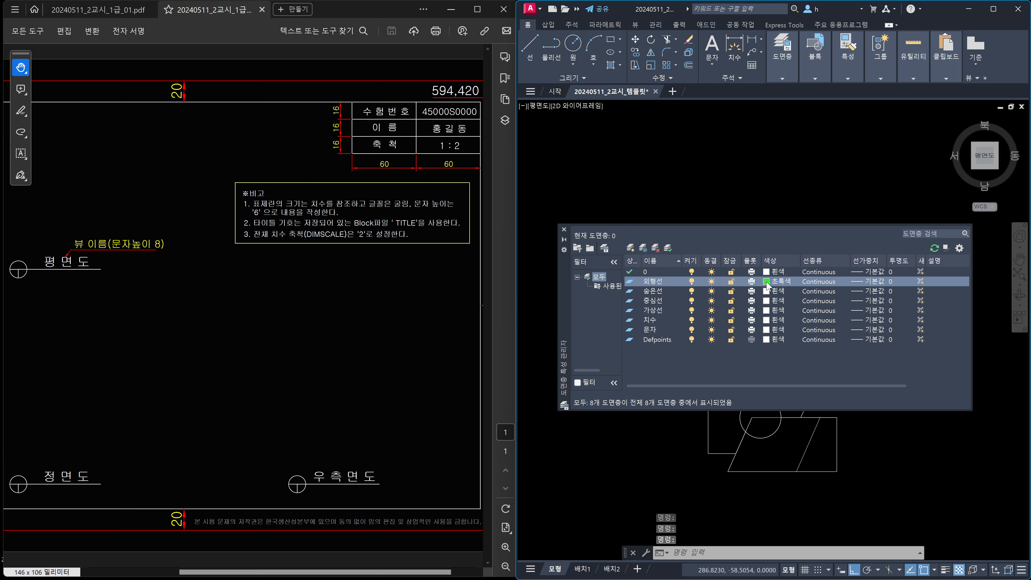
{"action": "left_click", "coordinate": [767, 291]}
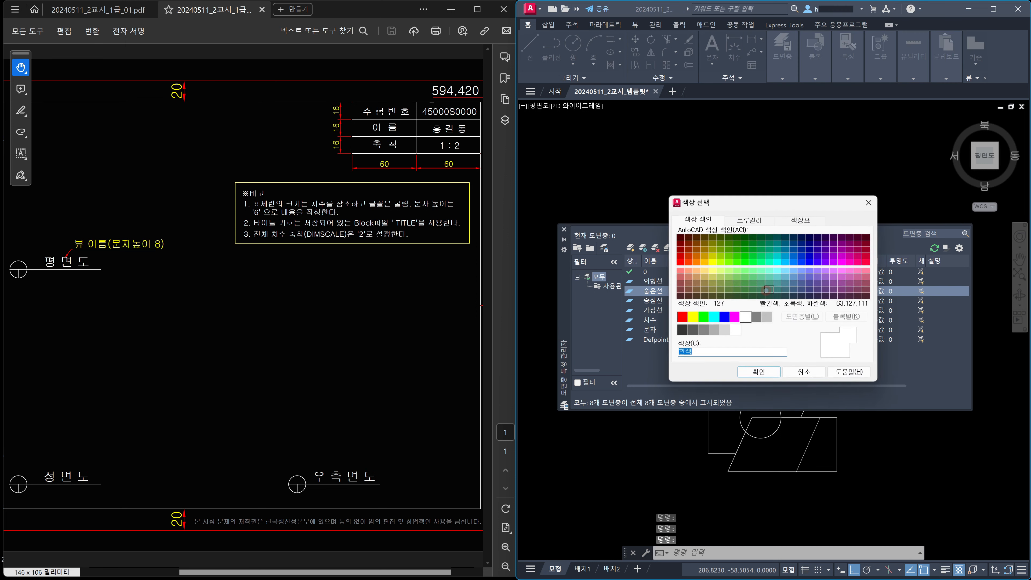
{"action": "type", "text": "2"}
{"action": "key", "text": "Return"}
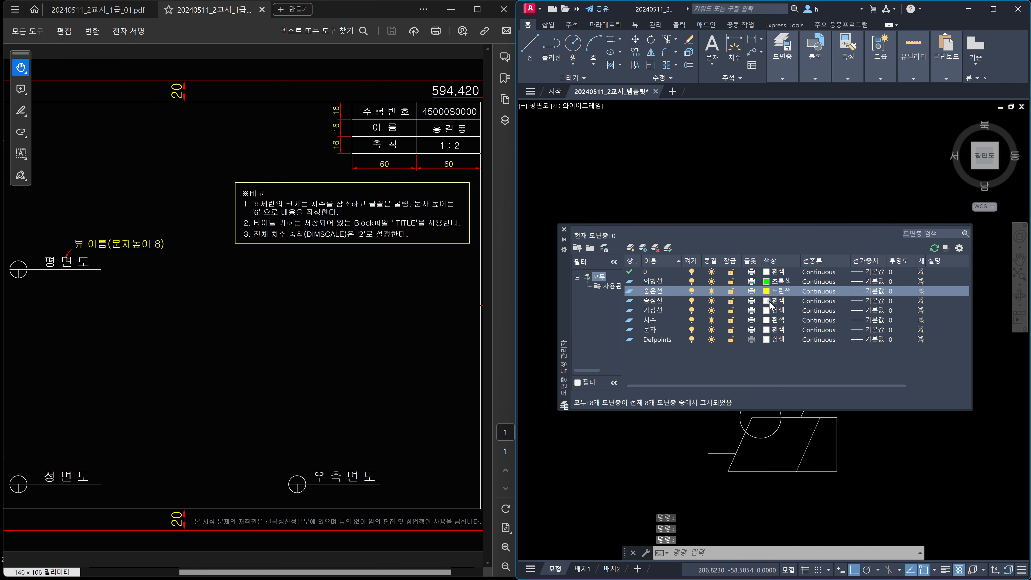
- Set the 가상선 layer's color to magenta (6) and the 치수 layer's color to red (1)
{"action": "left_click", "coordinate": [767, 310]}
{"action": "type", "text": "6"}
{"action": "key", "text": "Return"}
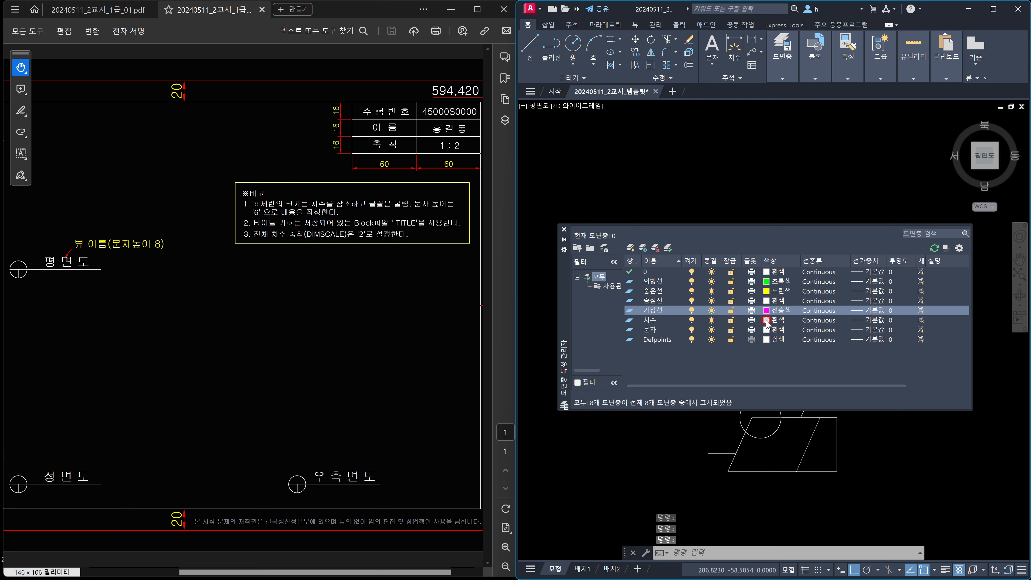
{"action": "left_click", "coordinate": [766, 321]}
{"action": "type", "text": "1"}
{"action": "key", "text": "Return"}
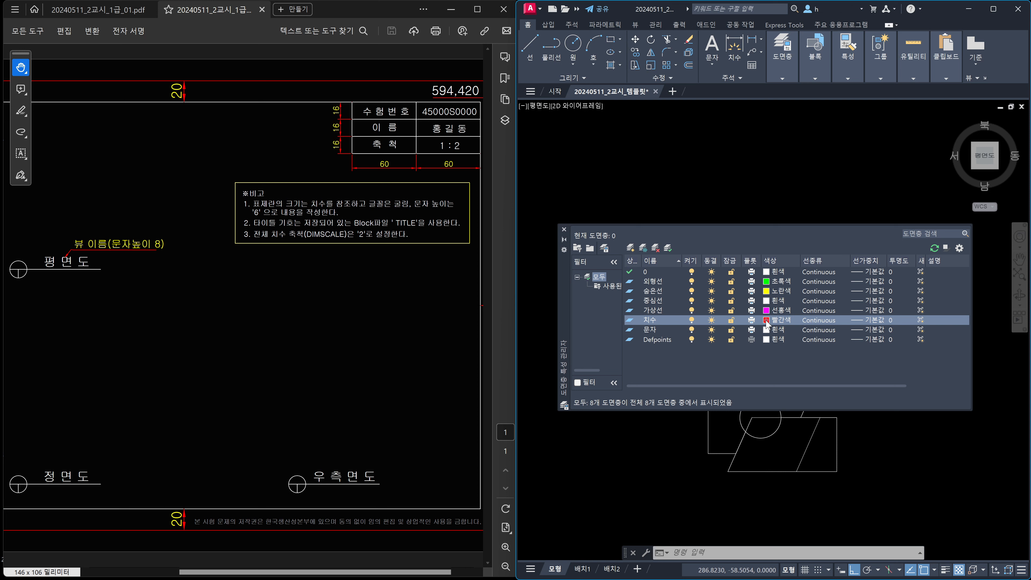
- Load the CENTER, HIDDEN and PHANTOM linetypes from acadiso.lin, starting from the 숨은선 layer's linetype setting
{"action": "left_click", "coordinate": [817, 292]}
{"action": "left_click", "coordinate": [797, 348]}
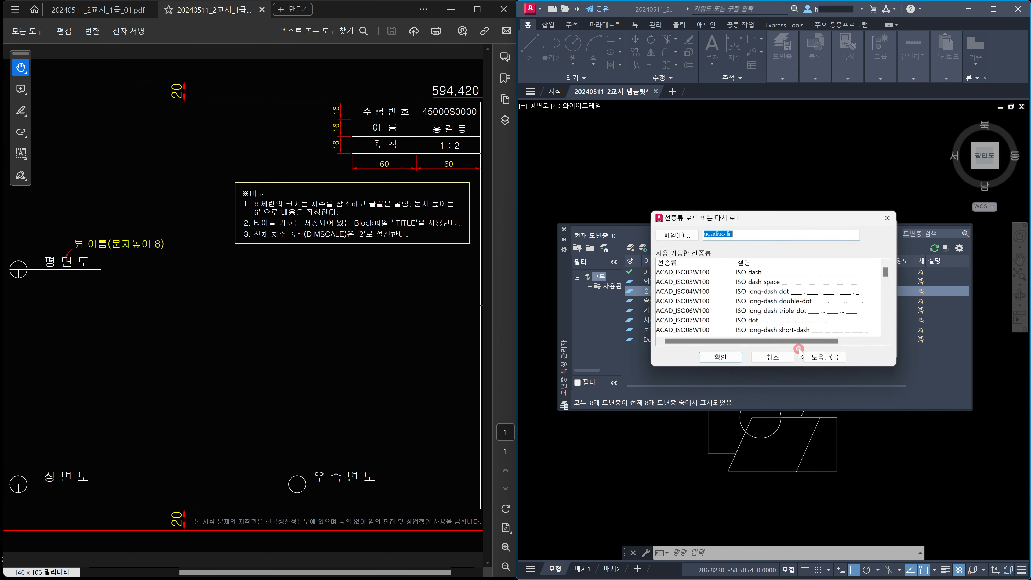
{"action": "left_click", "coordinate": [672, 311]}
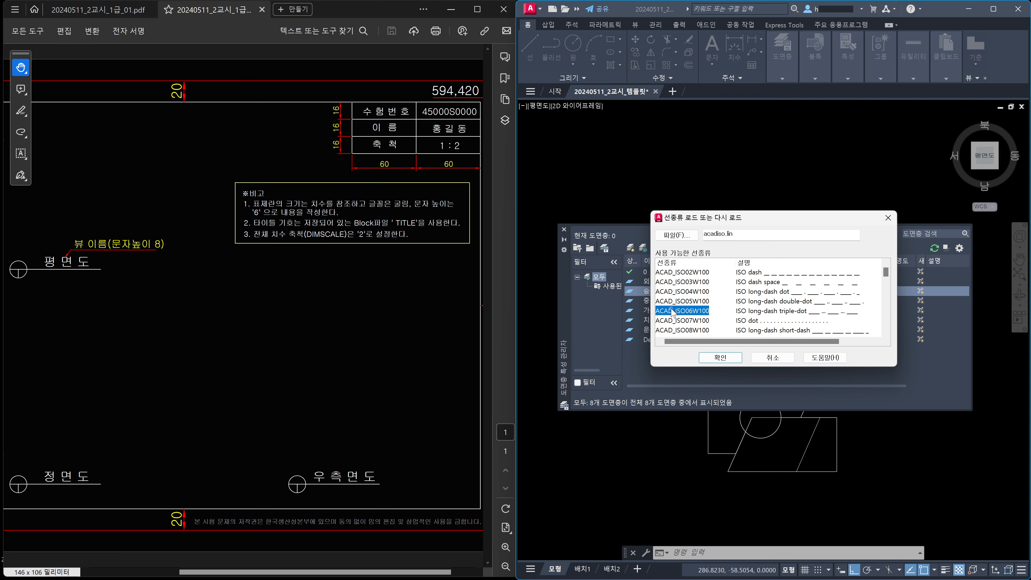
{"action": "key", "text": "c"}
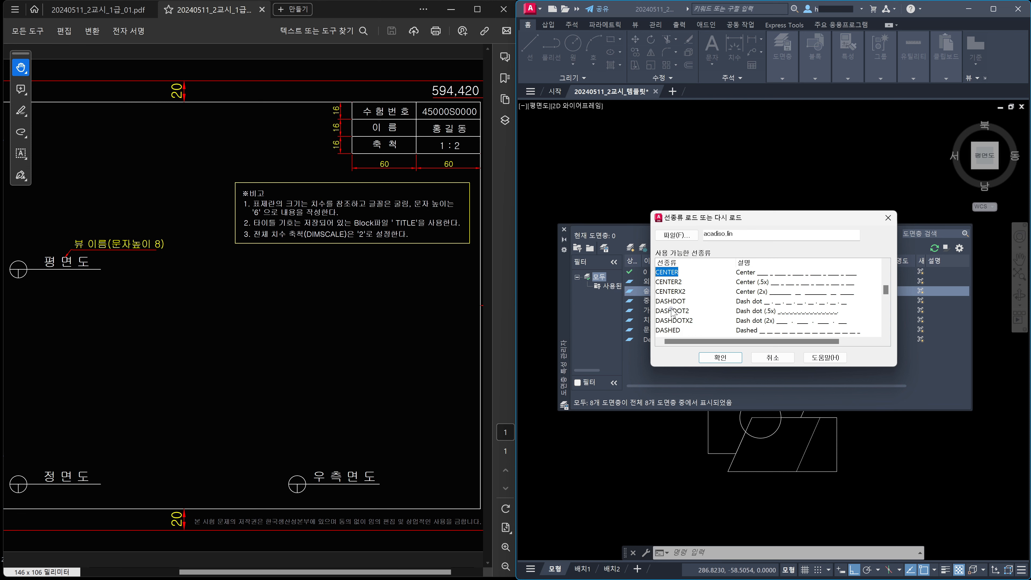
{"action": "left_click", "coordinate": [886, 323]}
{"action": "left_click", "coordinate": [886, 323]}
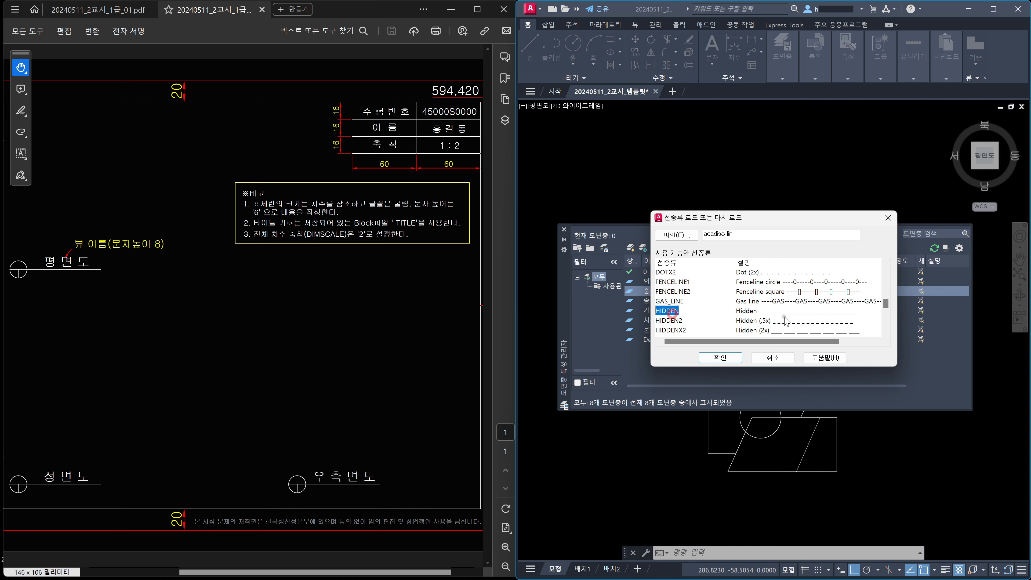
{"action": "left_click_drag", "start_coordinate": [887, 304], "coordinate": [888, 331]}
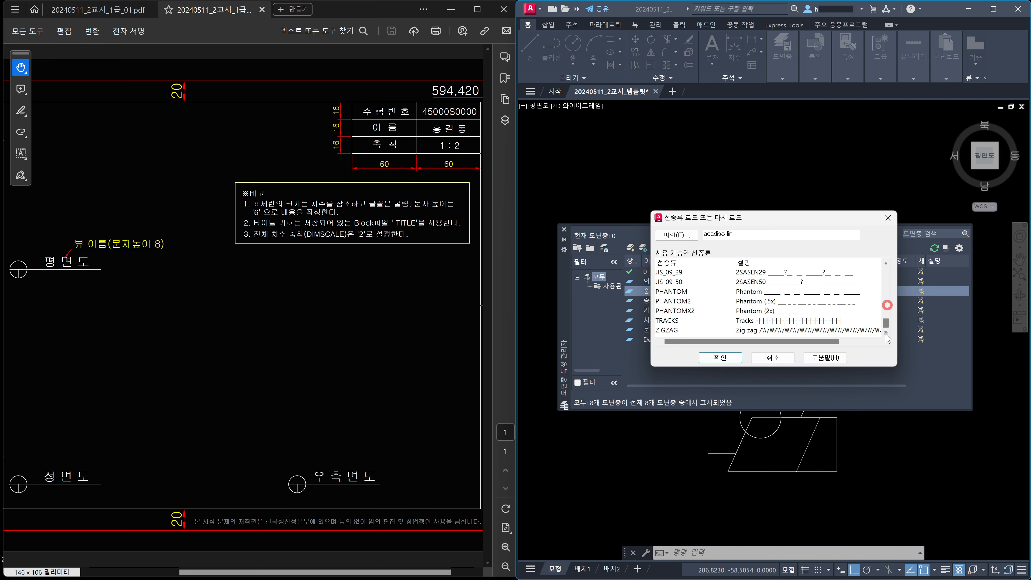
{"action": "left_click", "coordinate": [679, 293]}
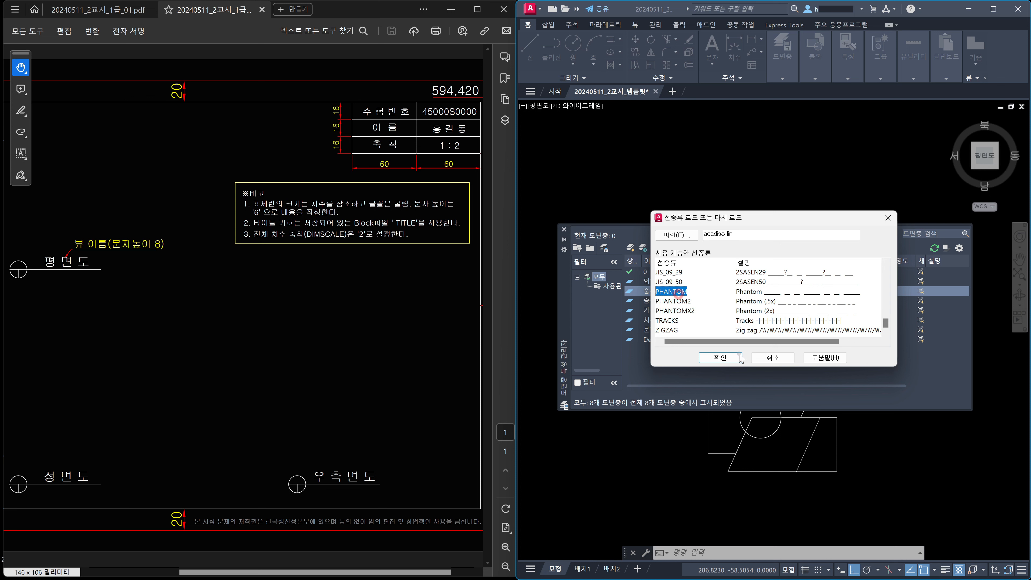
{"action": "left_click", "coordinate": [730, 356]}
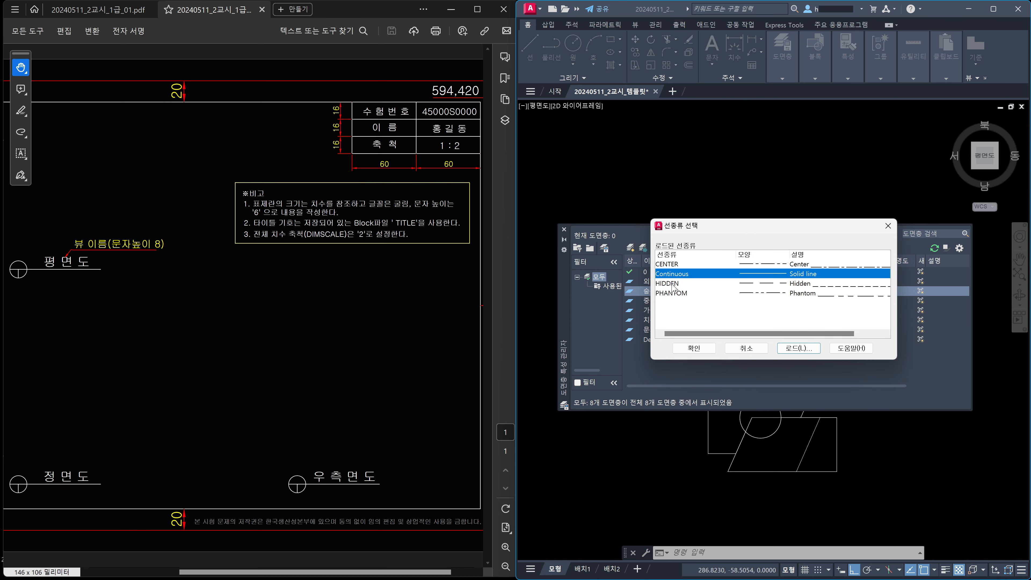
- Assign the HIDDEN linetype to the 숨은선 layer and the CENTER linetype to the 중심선 layer
{"action": "left_click", "coordinate": [674, 284]}
{"action": "left_click", "coordinate": [695, 348]}
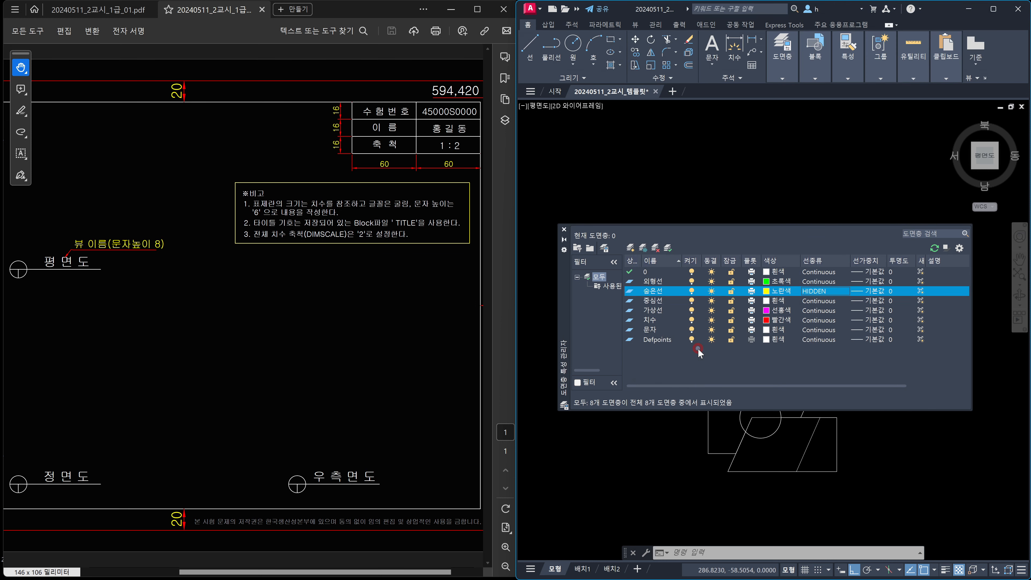
{"action": "left_click", "coordinate": [816, 303]}
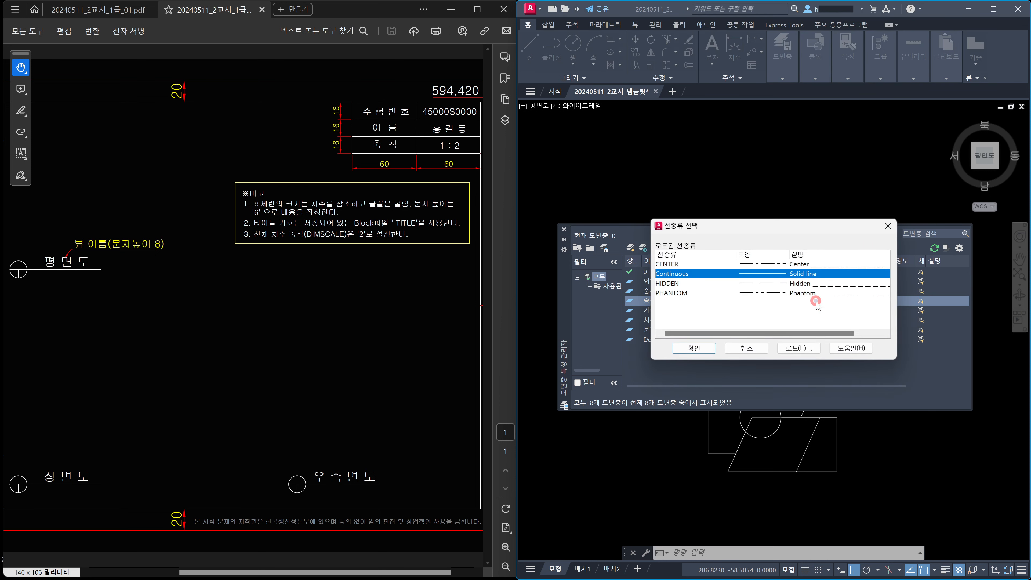
{"action": "left_click", "coordinate": [662, 265]}
{"action": "left_click", "coordinate": [695, 348]}
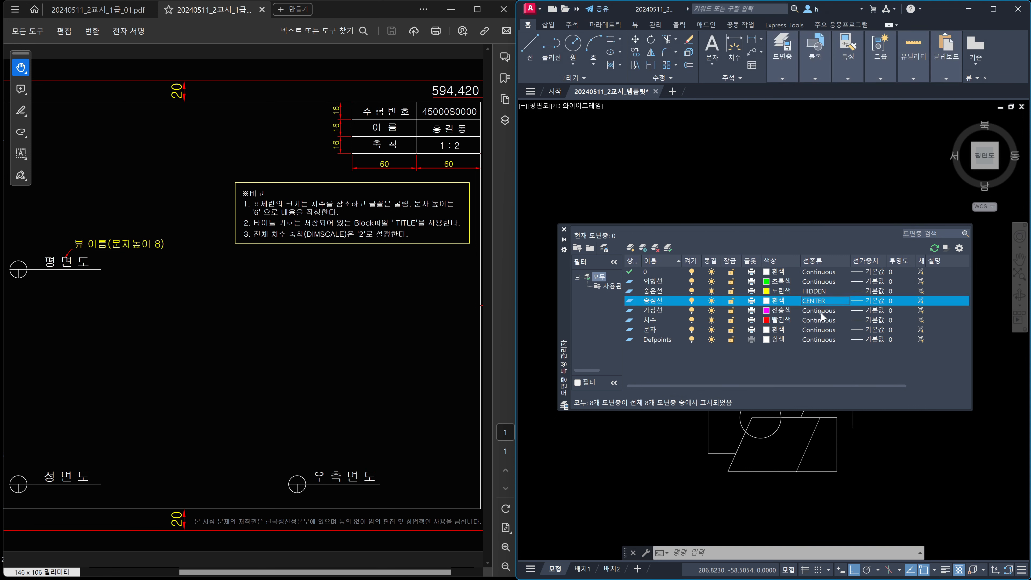
- Assign the PHANTOM linetype to the 가상선 layer
{"action": "left_click", "coordinate": [821, 313]}
{"action": "left_click", "coordinate": [671, 293]}
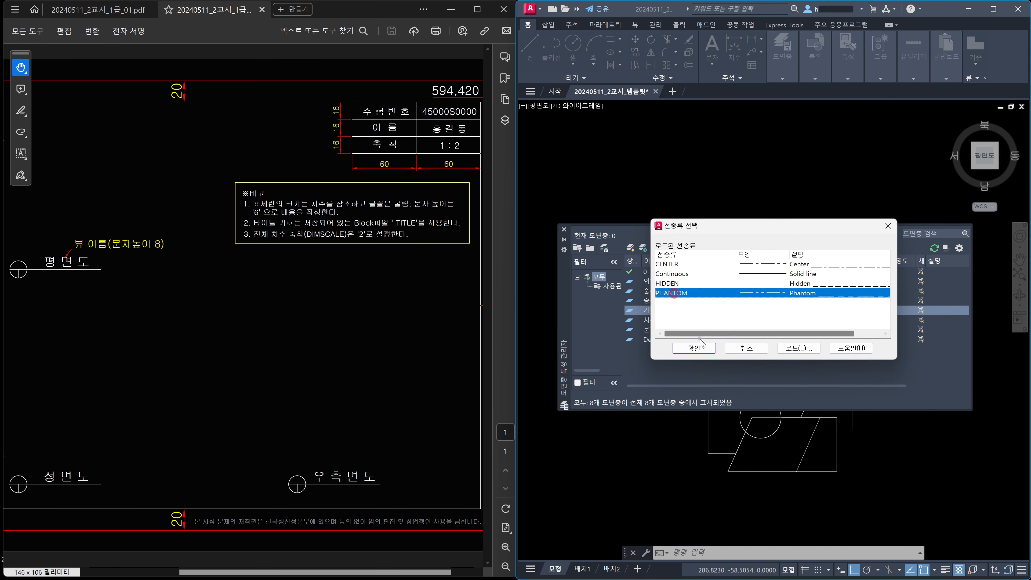
{"action": "left_click", "coordinate": [695, 348]}
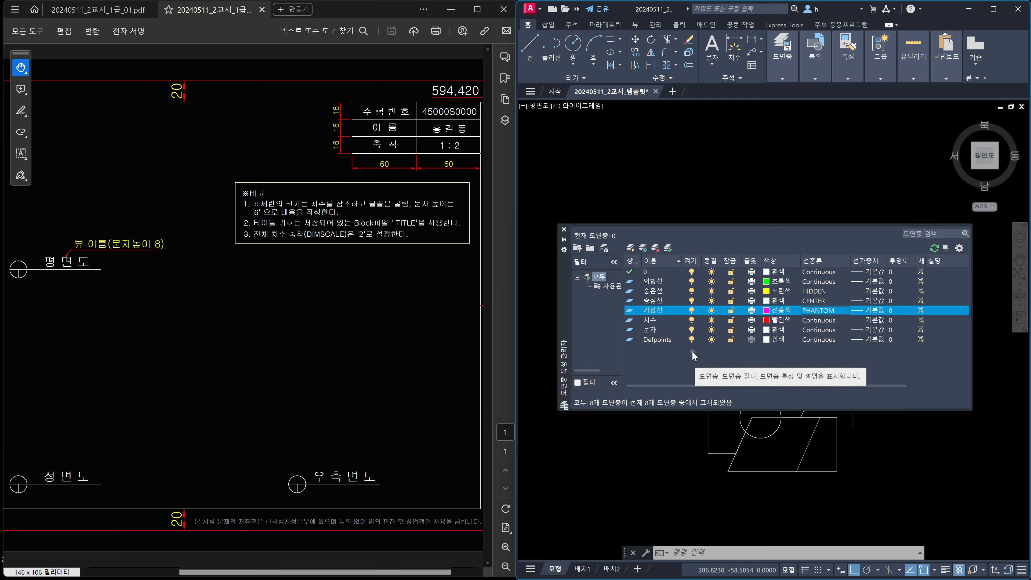
- Make the 치수 layer current and close the layer properties manager
{"action": "double_click", "coordinate": [632, 321]}
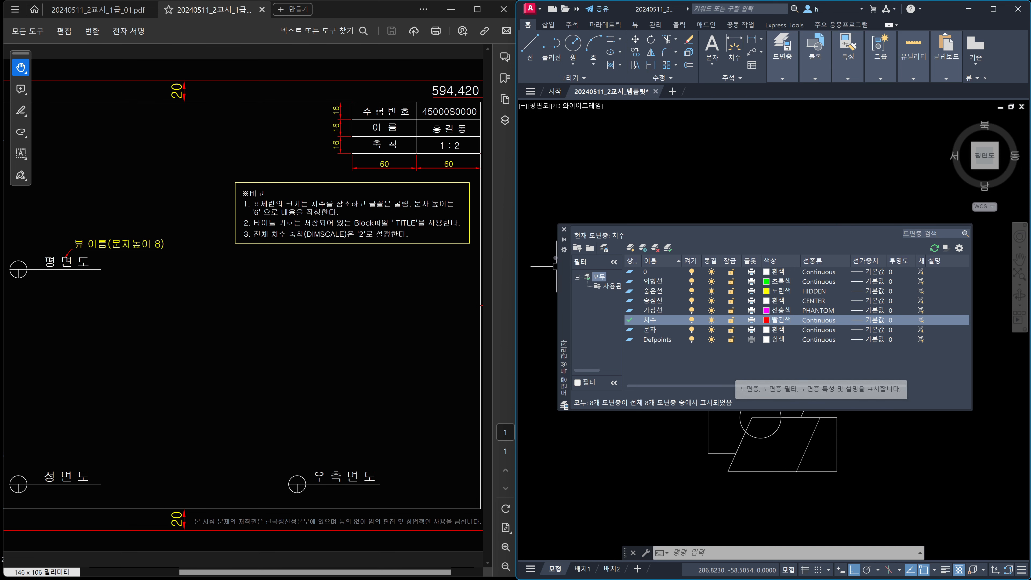
{"action": "left_click", "coordinate": [564, 229]}
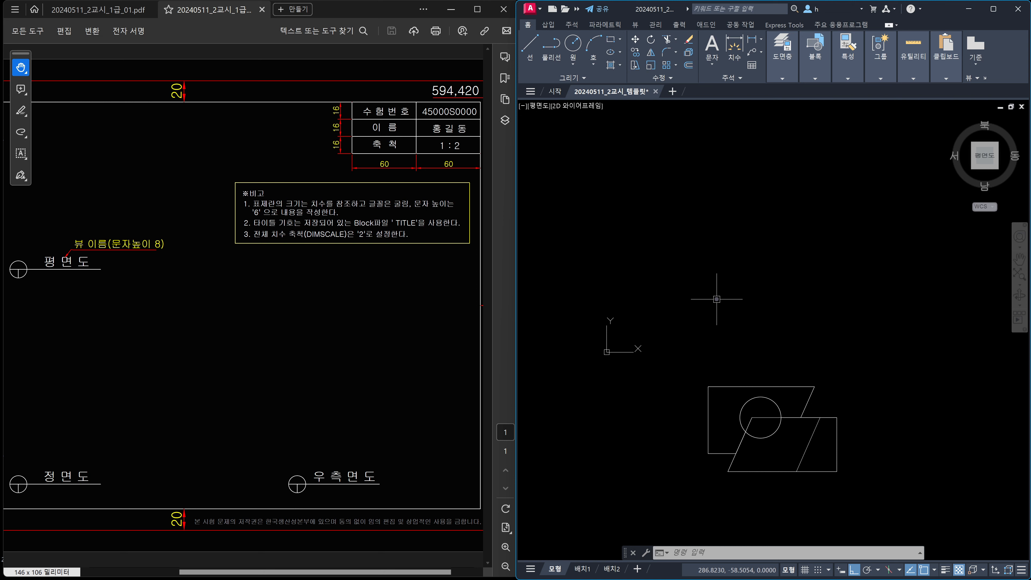
- Set the Standard text style's font to 굴림 and apply the change
{"action": "type", "text": "st"}
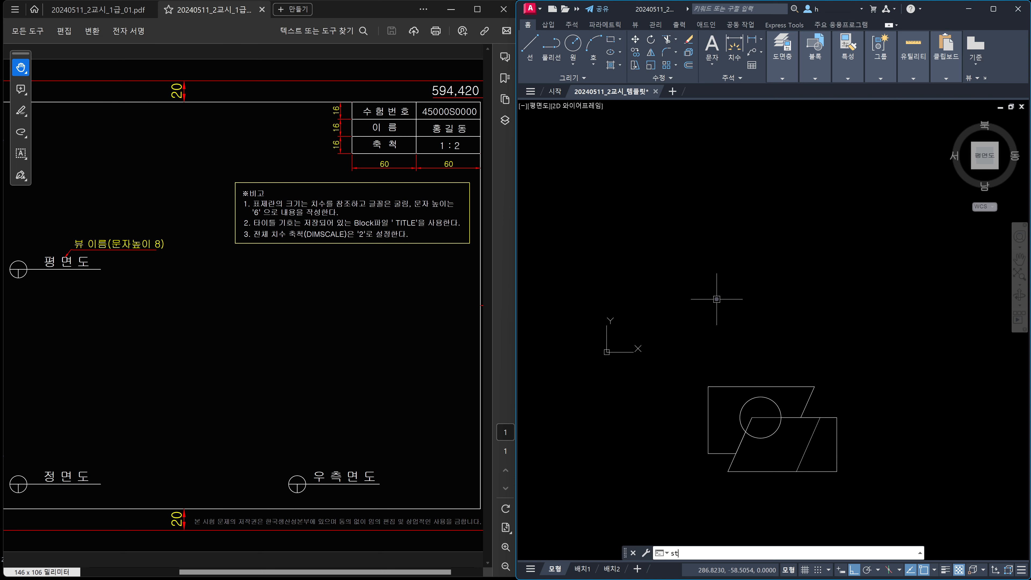
{"action": "key", "text": "Return"}
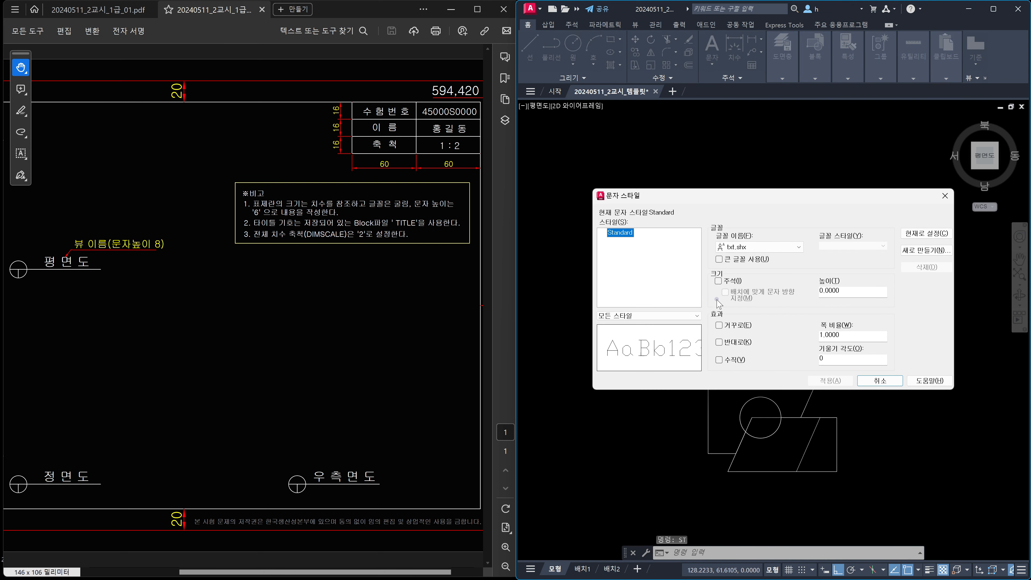
{"action": "left_click", "coordinate": [798, 247]}
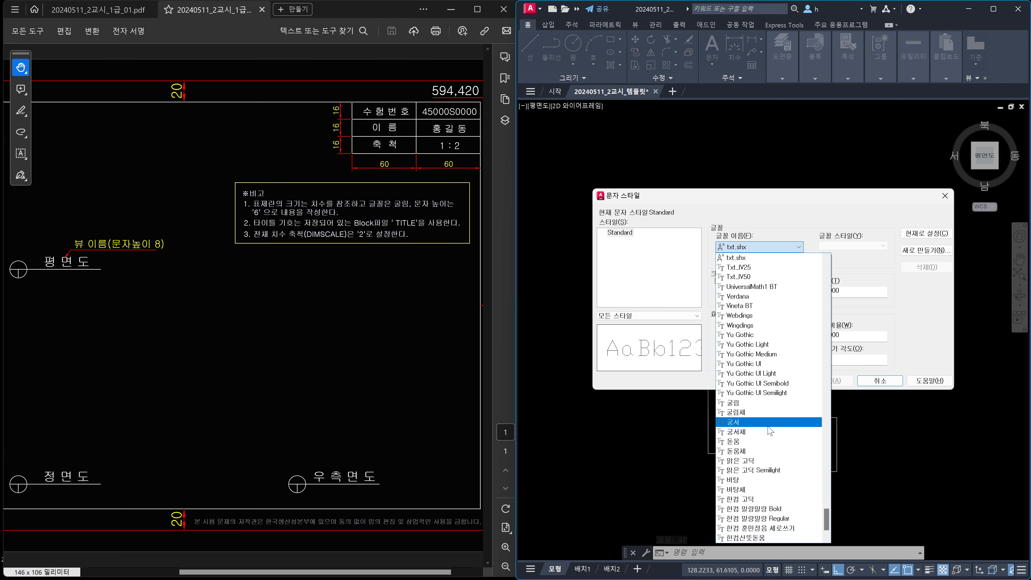
{"action": "left_click", "coordinate": [766, 406]}
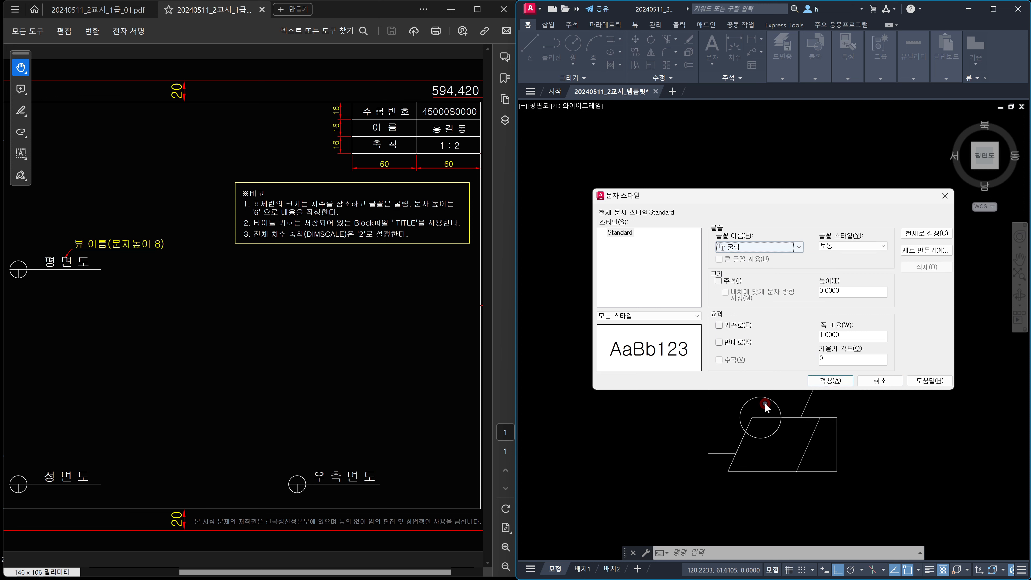
{"action": "left_click", "coordinate": [829, 381]}
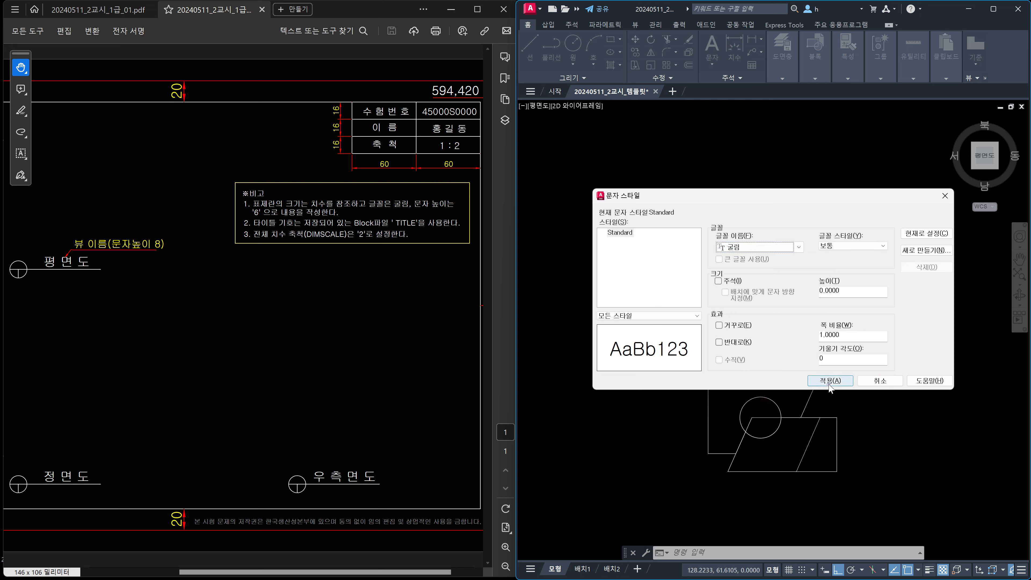
{"action": "left_click", "coordinate": [867, 381]}
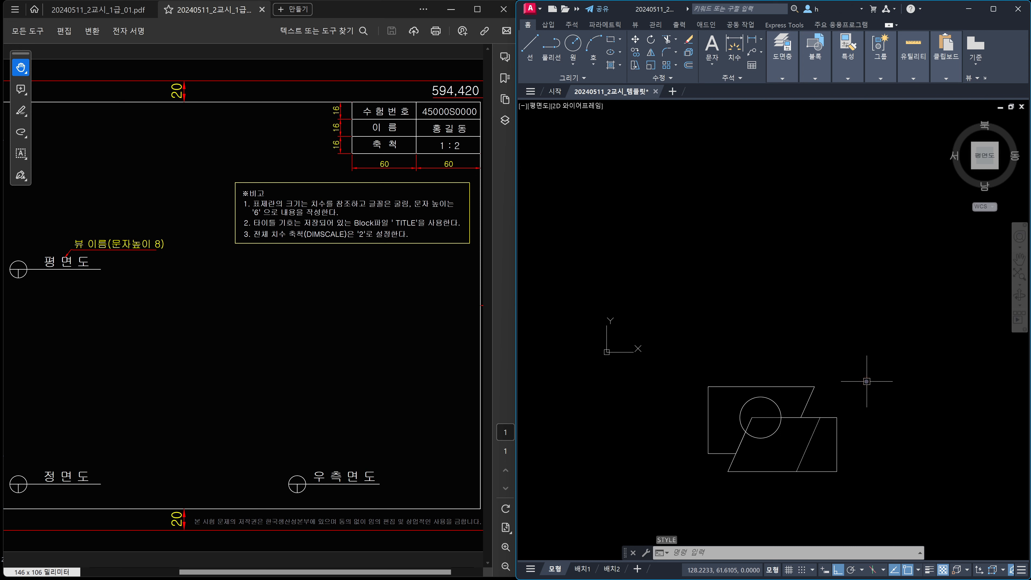
- Draw the sheet rectangle from corner 0,0 to opposite corner 594,420
{"action": "middle_click_drag", "start_coordinate": [854, 340], "coordinate": [829, 388]}
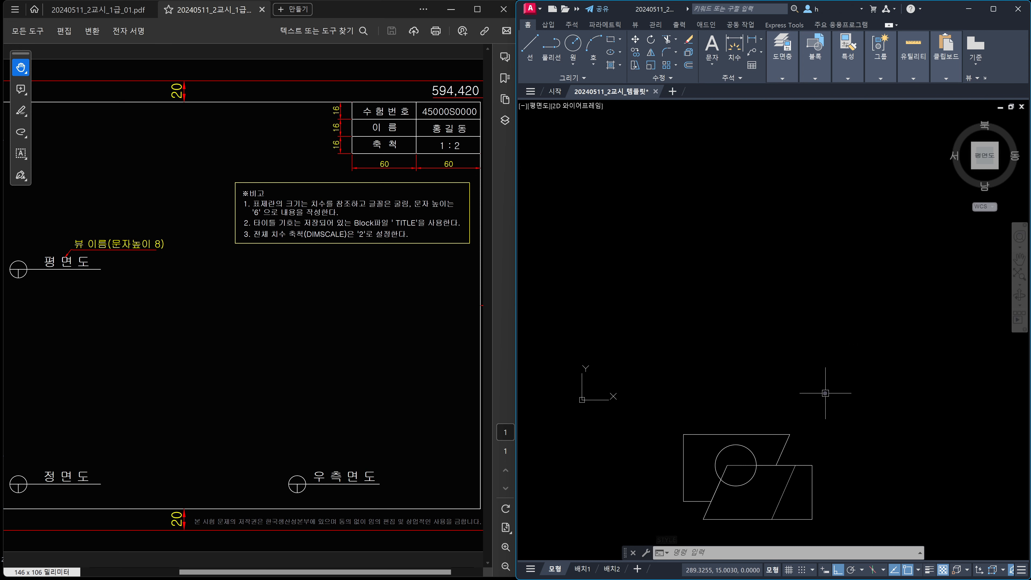
{"action": "type", "text": "rec"}
{"action": "key", "text": "Return"}
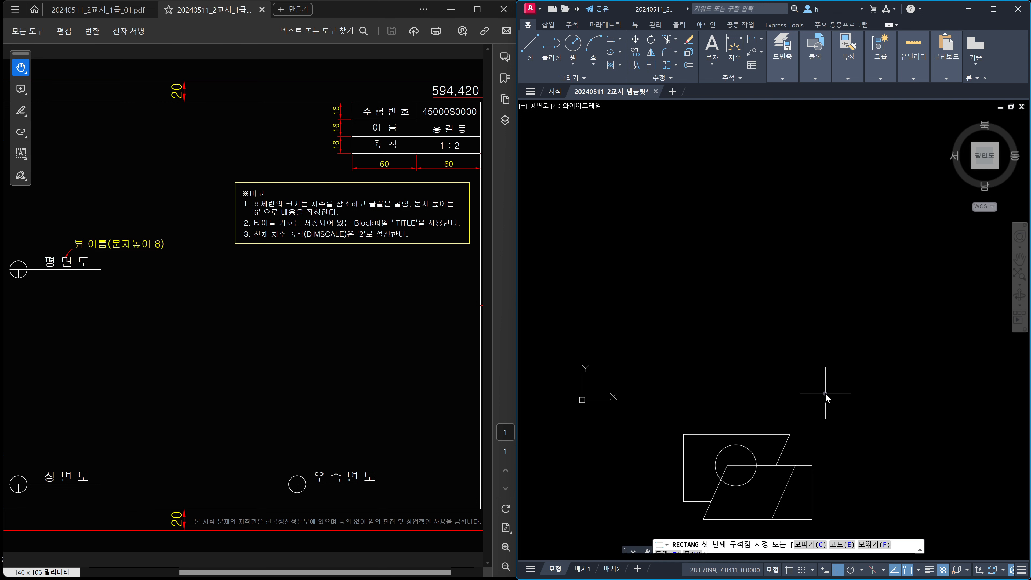
{"action": "type", "text": "0"}
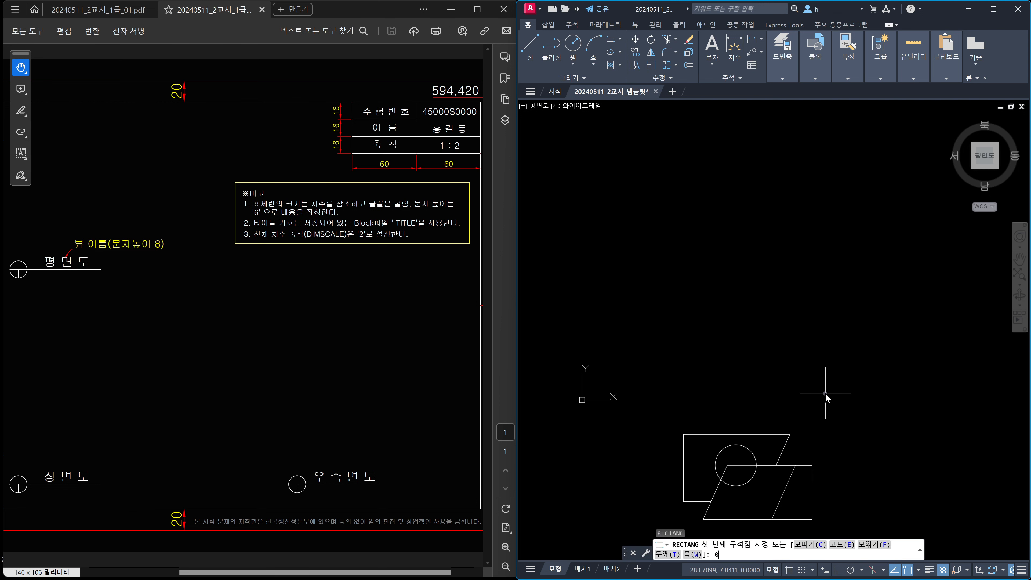
{"action": "type", "text": ",0"}
{"action": "key", "text": "Return"}
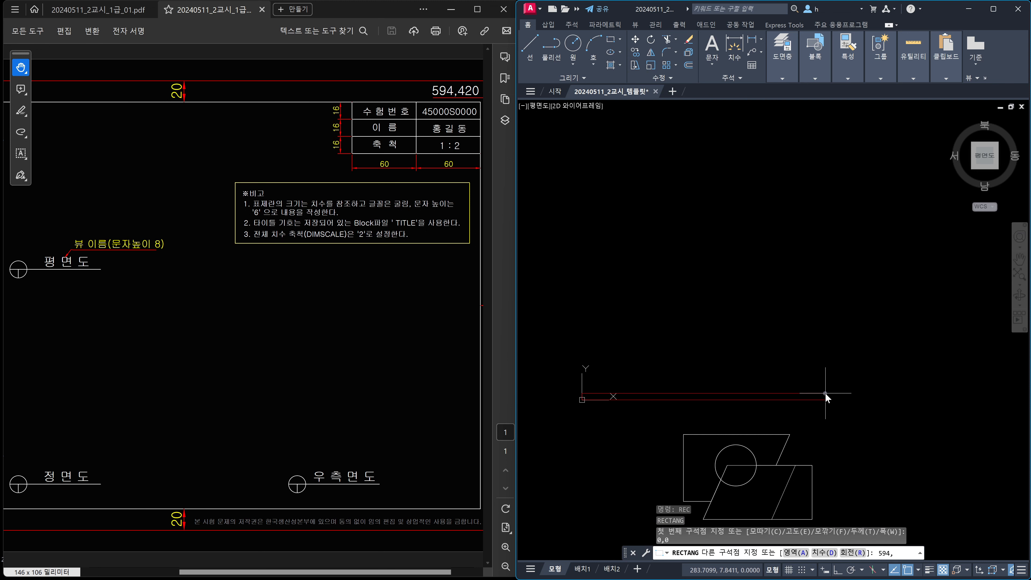
{"action": "key", "text": "Return"}
{"action": "key", "text": "F8"}
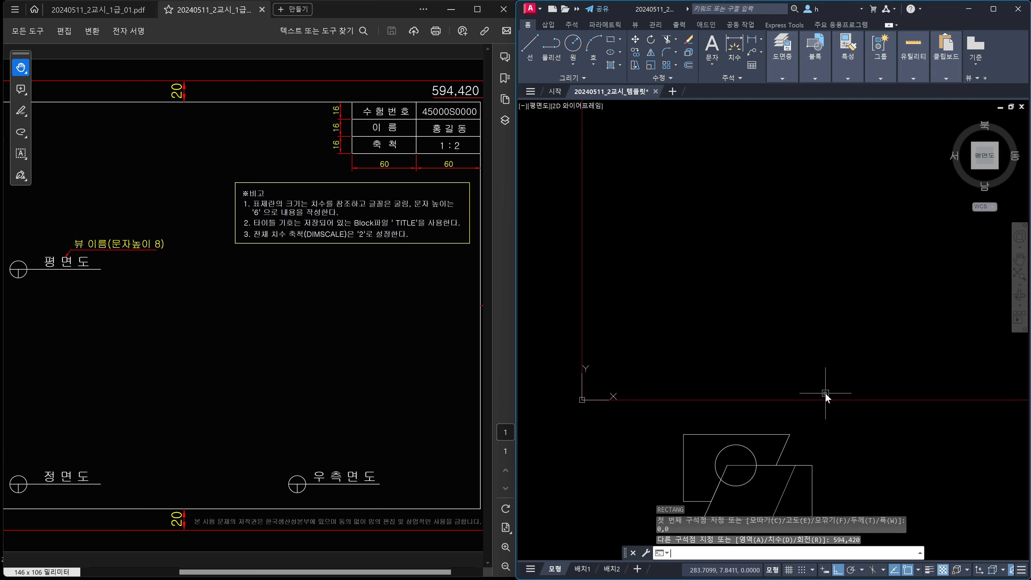
{"action": "scroll", "coordinate": [825, 393], "scroll_direction": "down", "scroll_amount": 4}
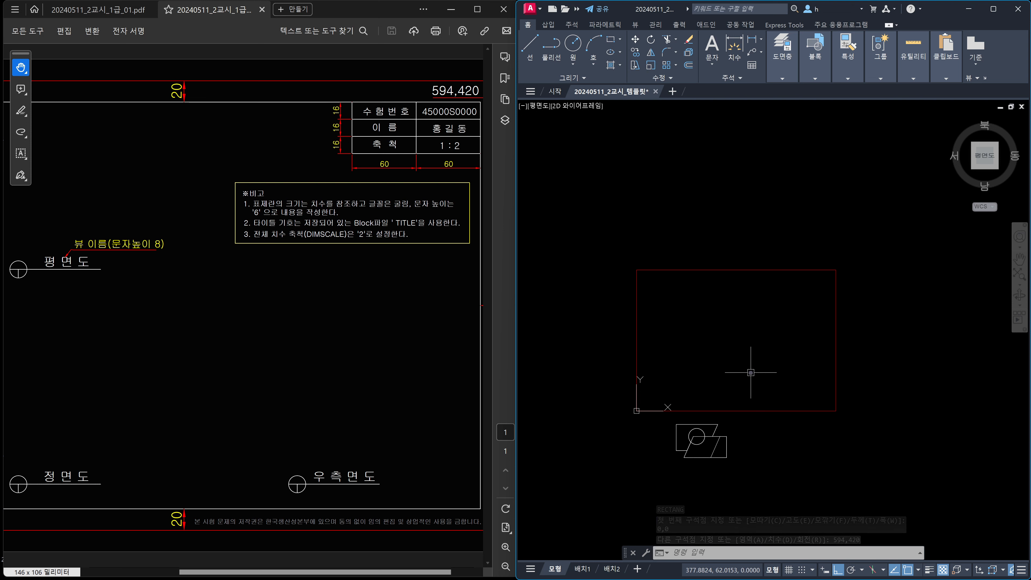
- Offset the sheet rectangle 20 inward to form the border
{"action": "type", "text": "o"}
{"action": "key", "text": "Return"}
{"action": "type", "text": "20"}
{"action": "key", "text": "Return"}
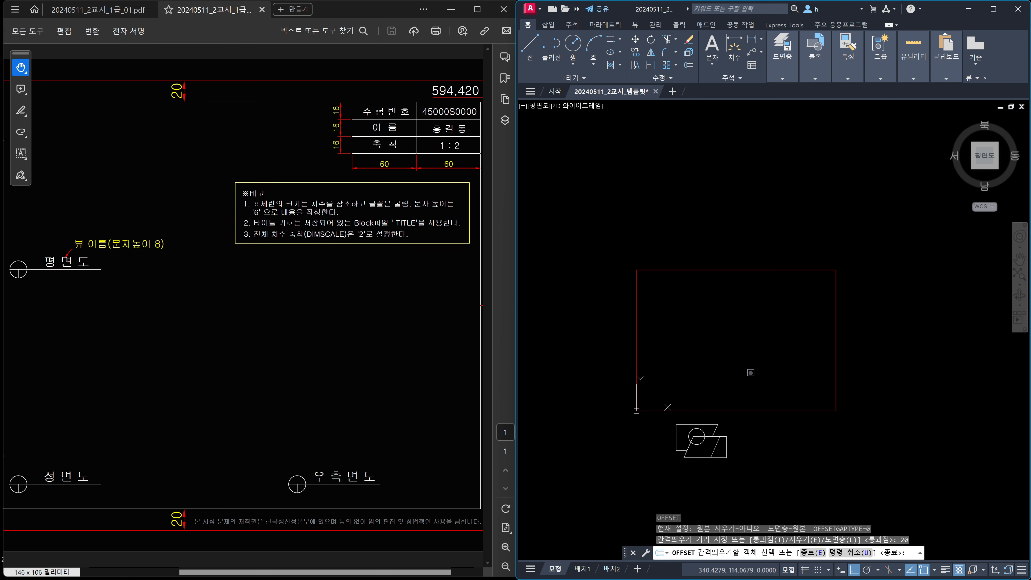
{"action": "left_click", "coordinate": [835, 360]}
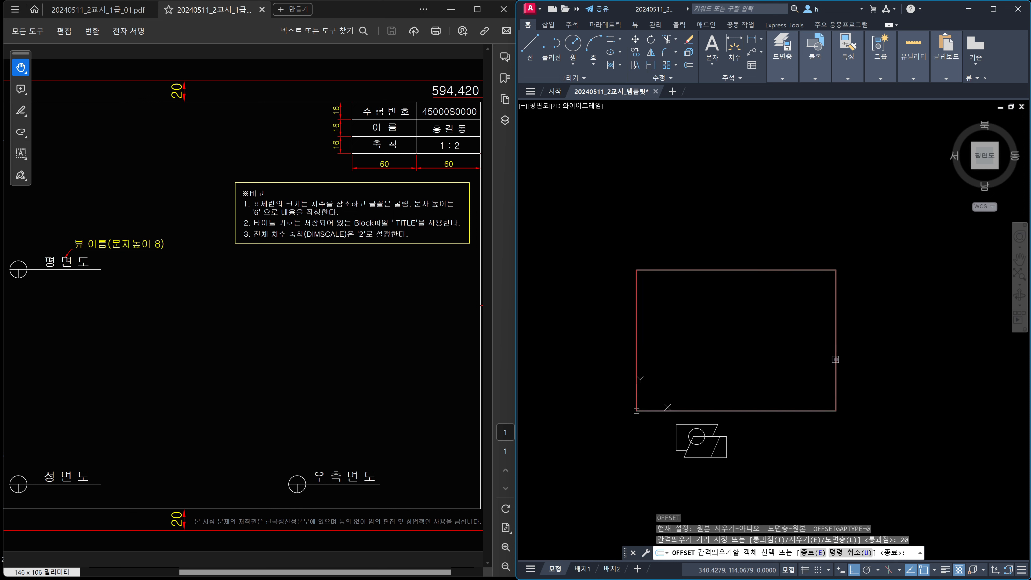
{"action": "left_click", "coordinate": [808, 364]}
{"action": "key", "text": "Escape"}
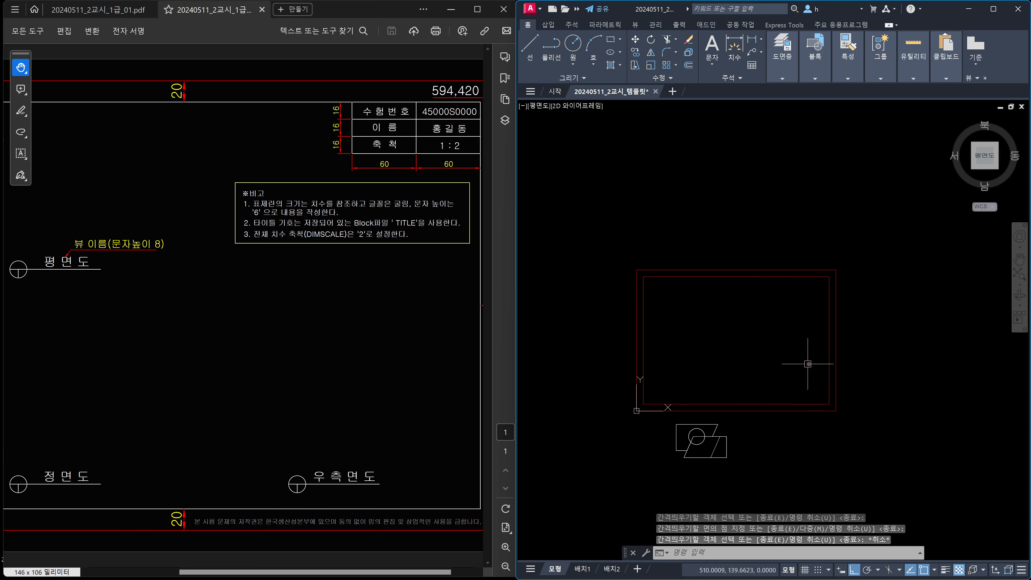
- Move the inner border rectangle to layer 0
{"action": "left_click", "coordinate": [828, 363]}
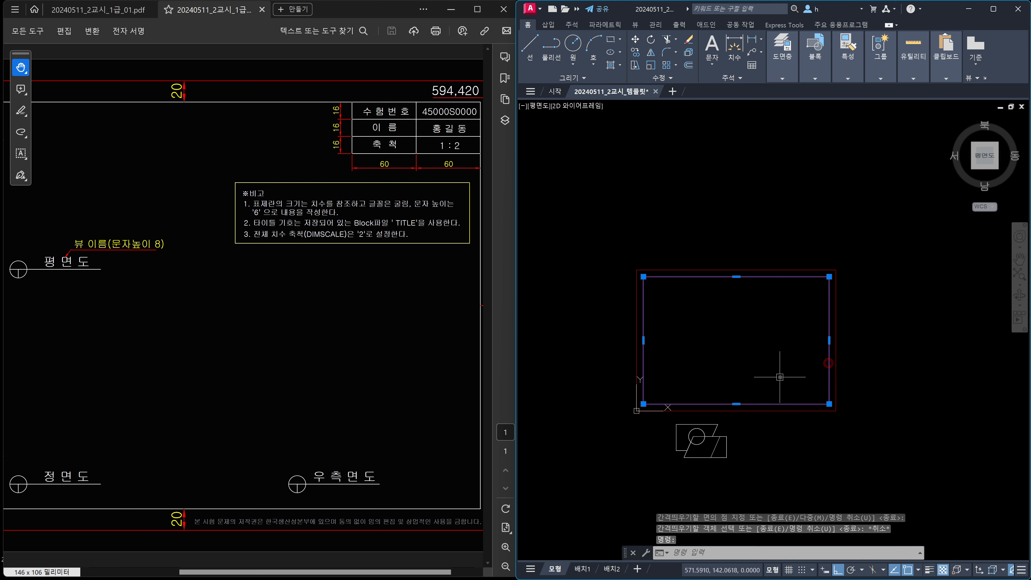
{"action": "left_click", "coordinate": [783, 80]}
{"action": "left_click", "coordinate": [859, 94]}
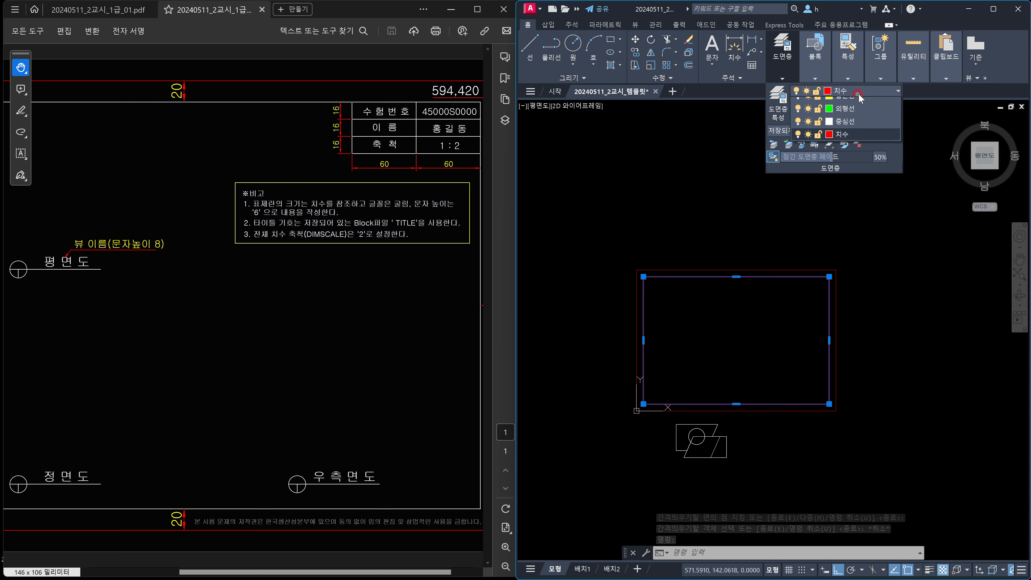
{"action": "left_click", "coordinate": [852, 102]}
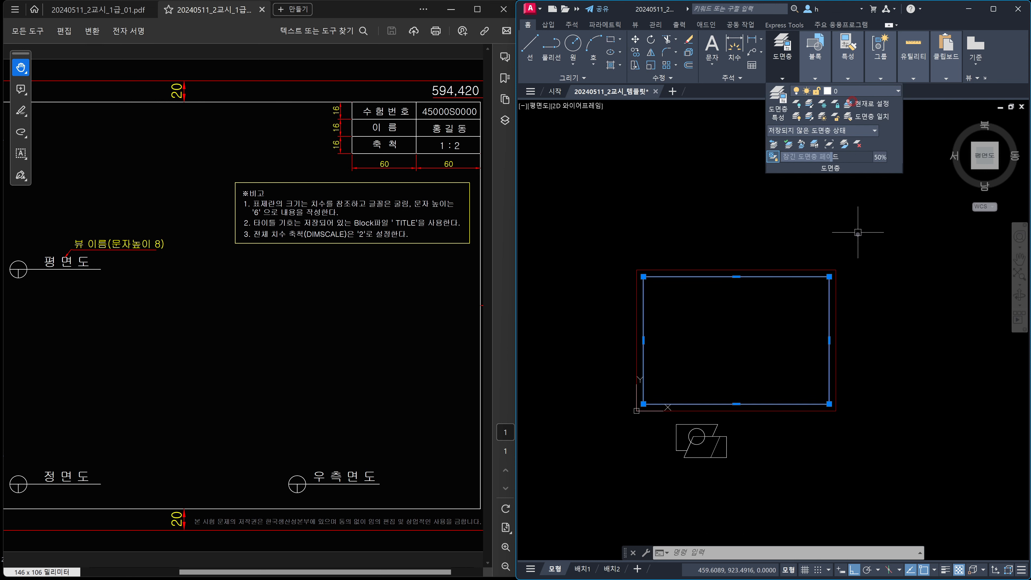
{"action": "key", "text": "Escape"}
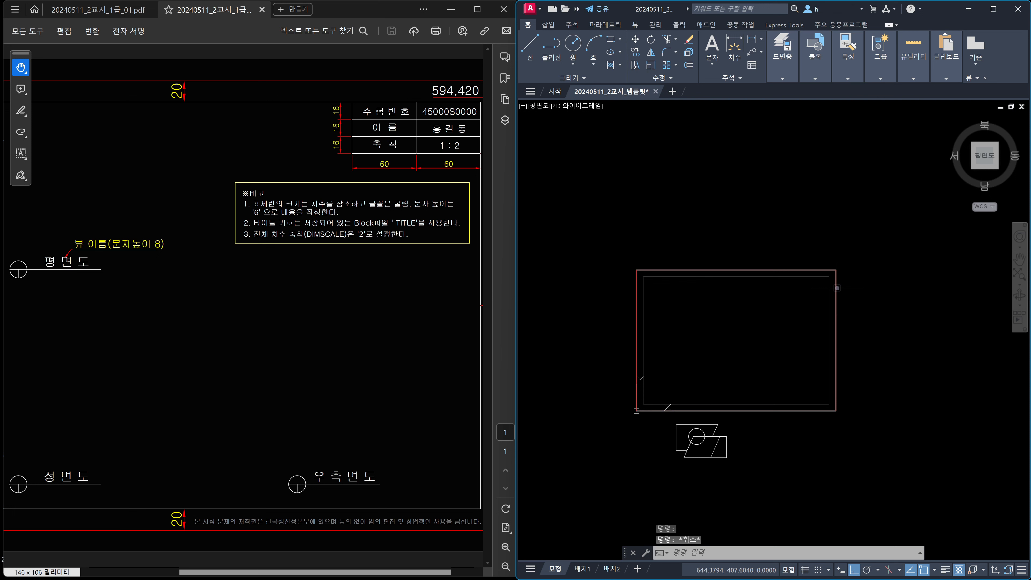
- Delete the outer 594 by 420 rectangle and explode the inner border into separate lines
{"action": "left_click", "coordinate": [837, 288]}
{"action": "key", "text": "Delete"}
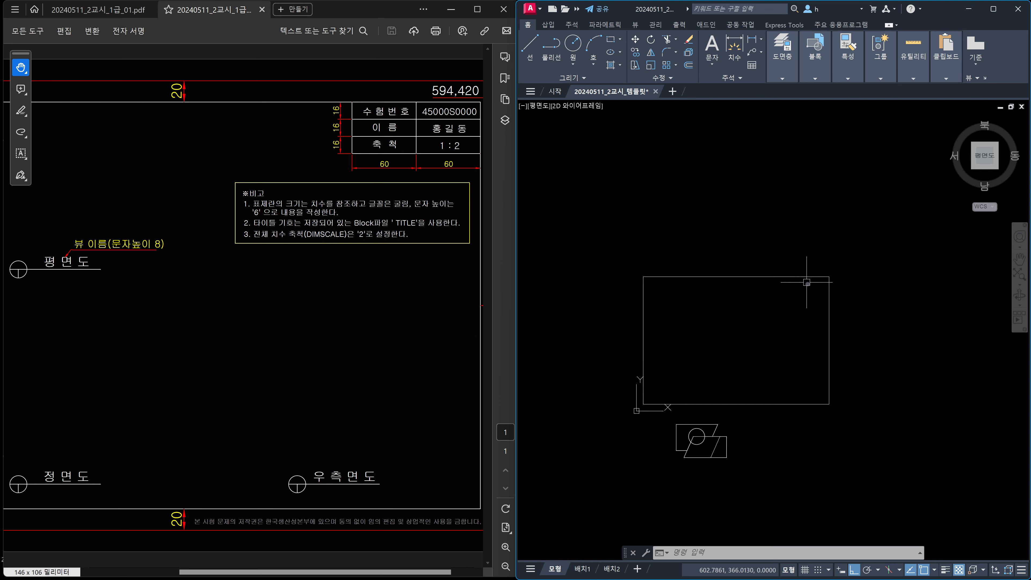
{"action": "type", "text": "x EXPLODE"}
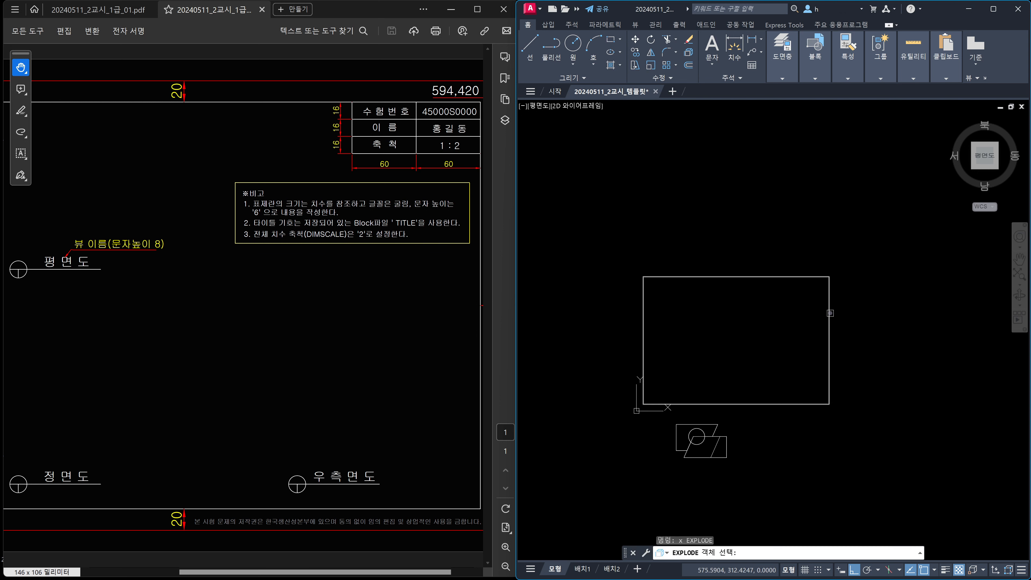
{"action": "key", "text": "Return"}
{"action": "left_click", "coordinate": [830, 313]}
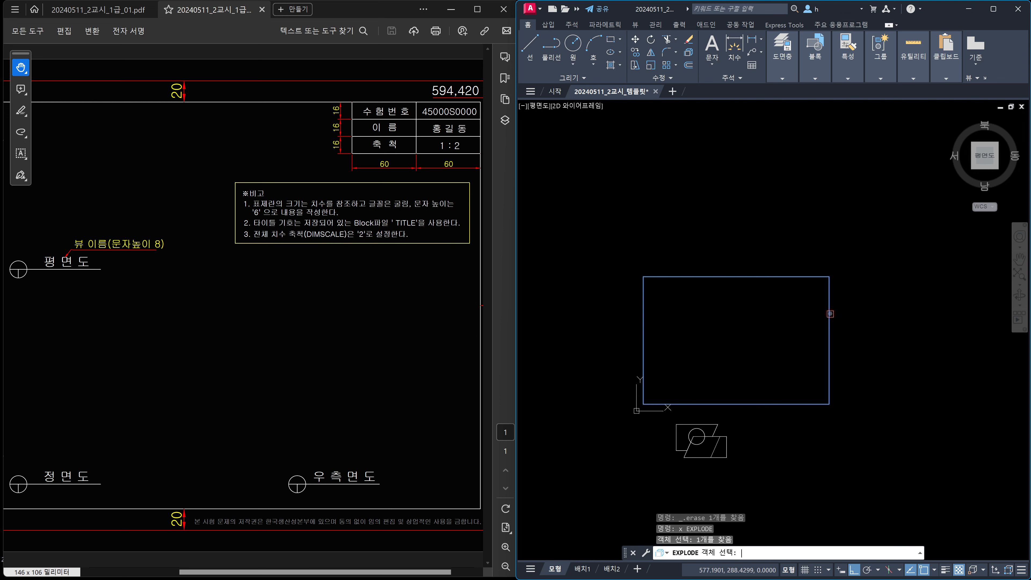
{"action": "key", "text": "Return"}
- Offset the border's top line downward three times at 16 spacing, using the Multiple option, for the title block rows
{"action": "scroll", "coordinate": [834, 303], "scroll_direction": "up", "scroll_amount": 2}
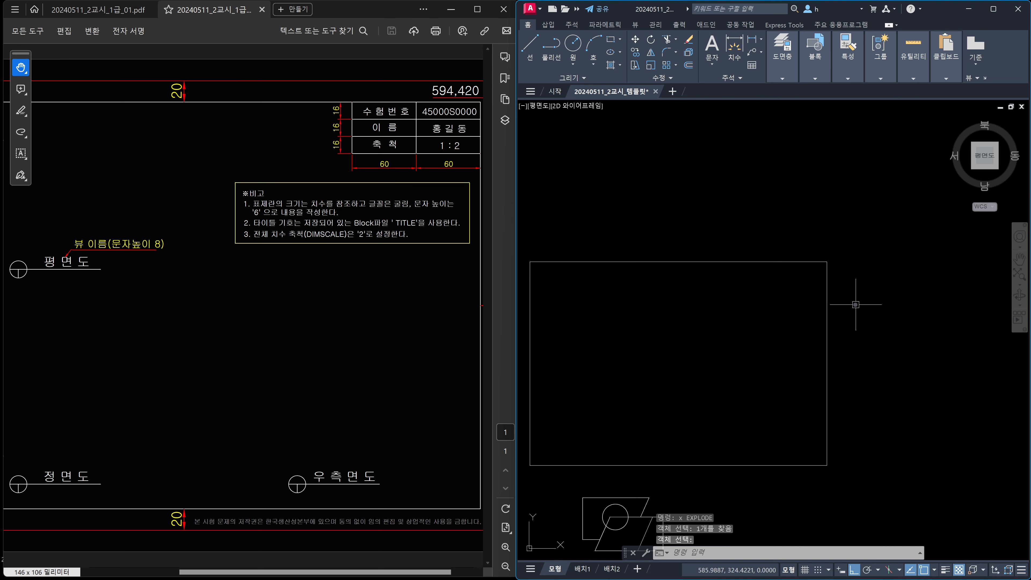
{"action": "type", "text": "o"}
{"action": "key", "text": "Return"}
{"action": "type", "text": "16"}
{"action": "key", "text": "Return"}
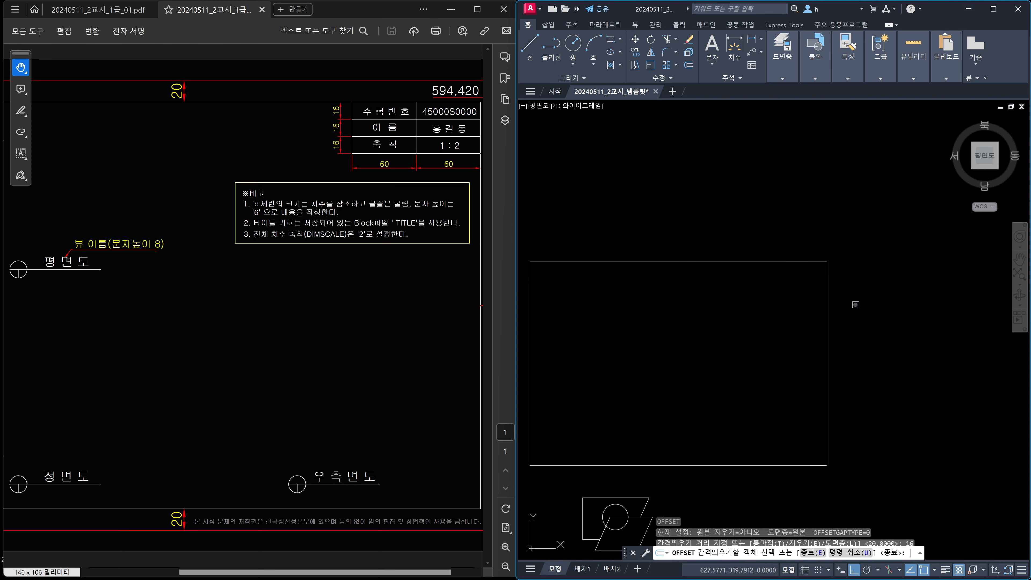
{"action": "left_click", "coordinate": [790, 262]}
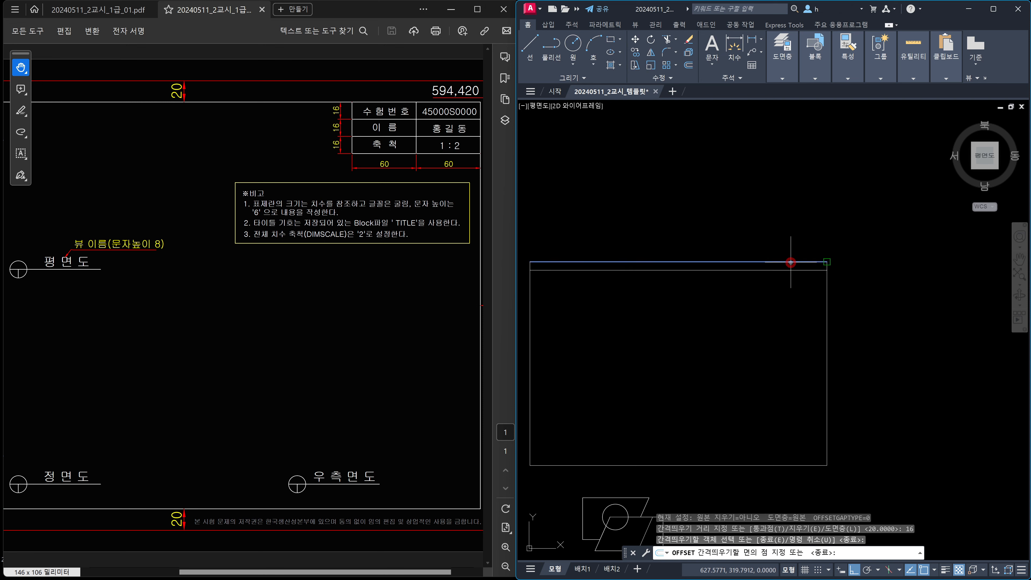
{"action": "type", "text": "m"}
{"action": "key", "text": "Return"}
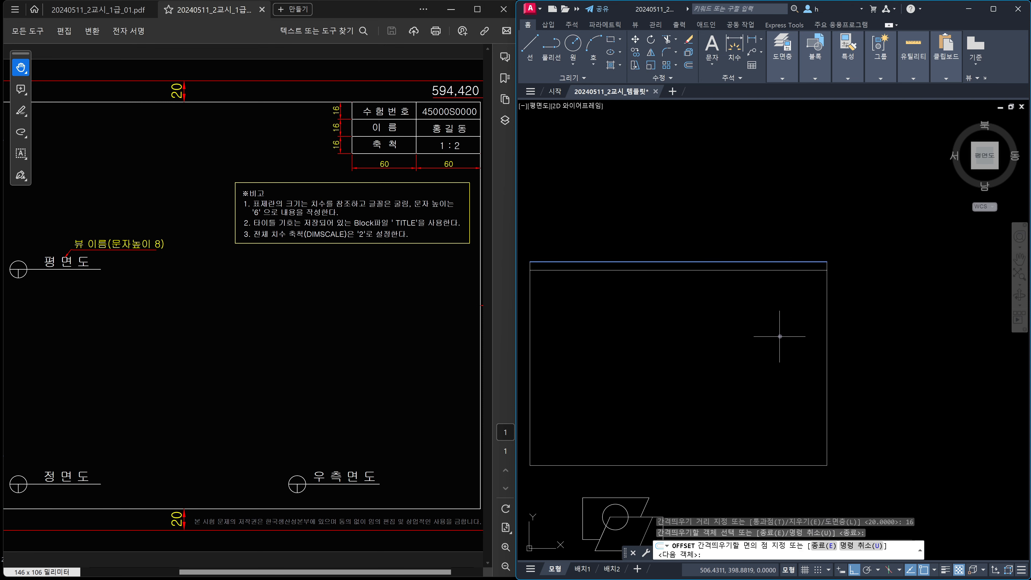
{"action": "left_click", "coordinate": [781, 331]}
{"action": "left_click", "coordinate": [780, 337]}
{"action": "left_click", "coordinate": [780, 337]}
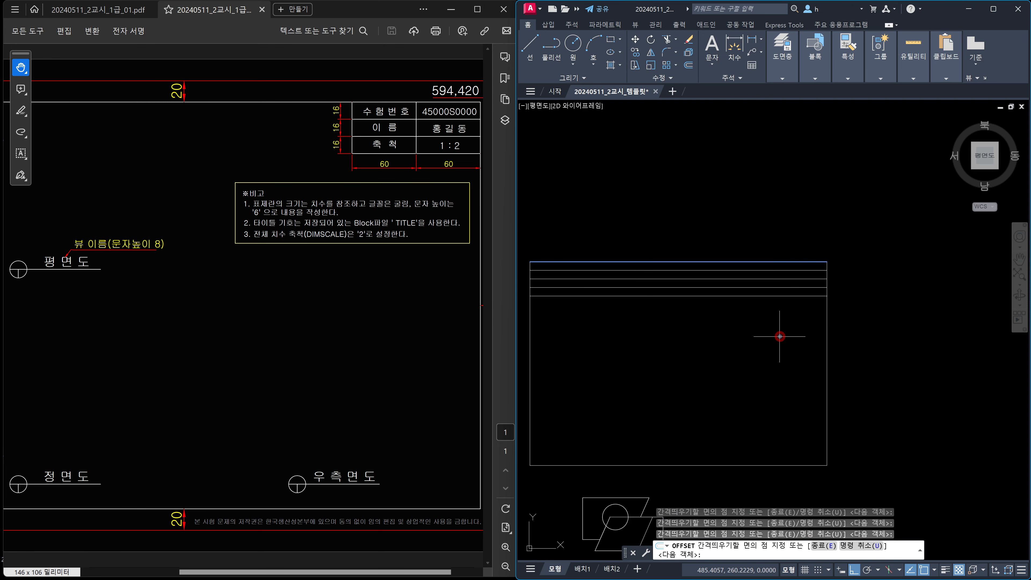
{"action": "key", "text": "Escape"}
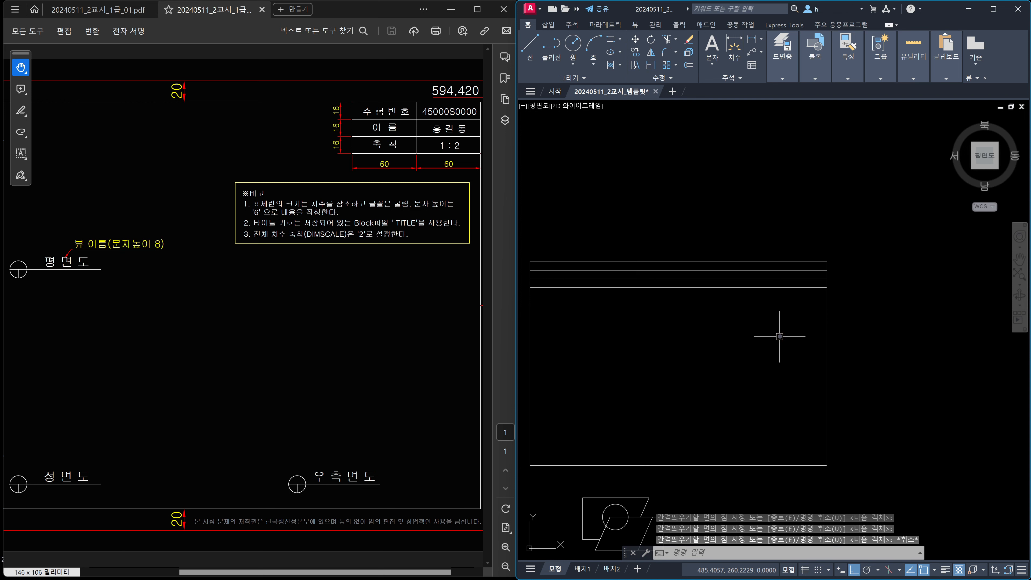
{"action": "type", "text": "o"}
{"action": "key", "text": "Return"}
{"action": "type", "text": "30"}
{"action": "key", "text": "Return"}
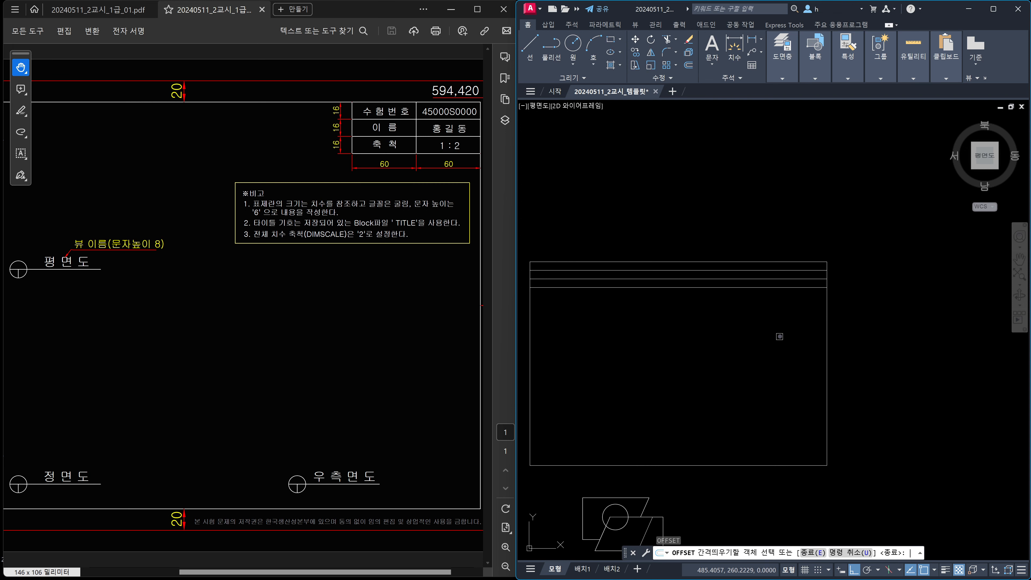
{"action": "left_click", "coordinate": [824, 343]}
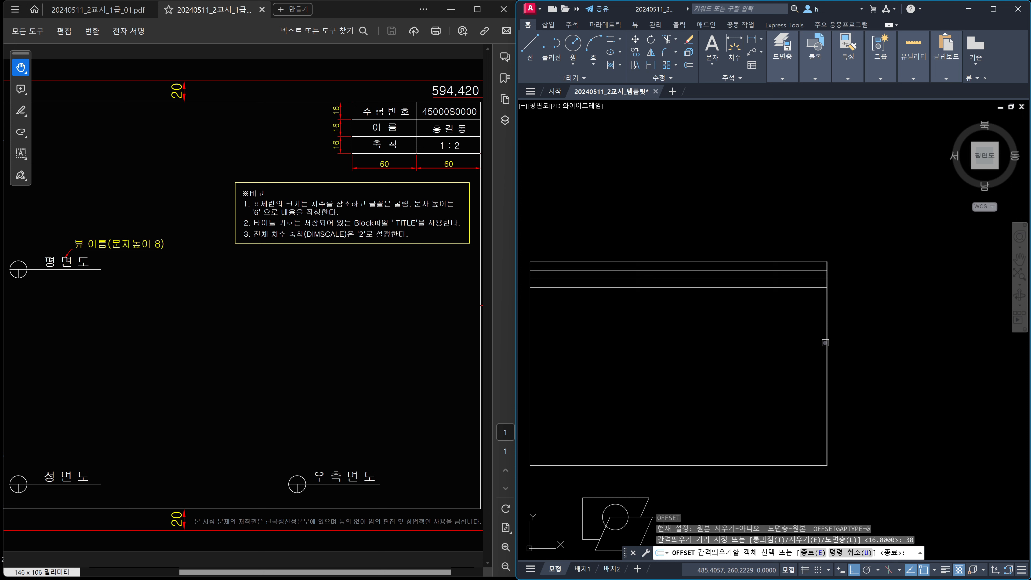
{"action": "key", "text": "Escape"}
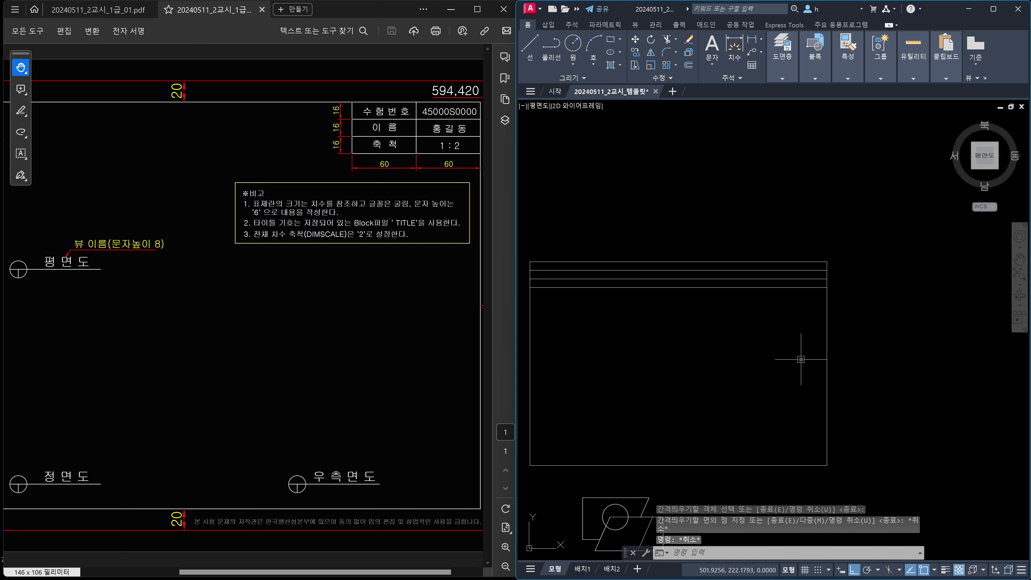
- Offset the border's right line inward twice at 60 spacing, using the Multiple option, for the title block columns
{"action": "type", "text": "o"}
{"action": "key", "text": "Return"}
{"action": "type", "text": "60"}
{"action": "key", "text": "Return"}
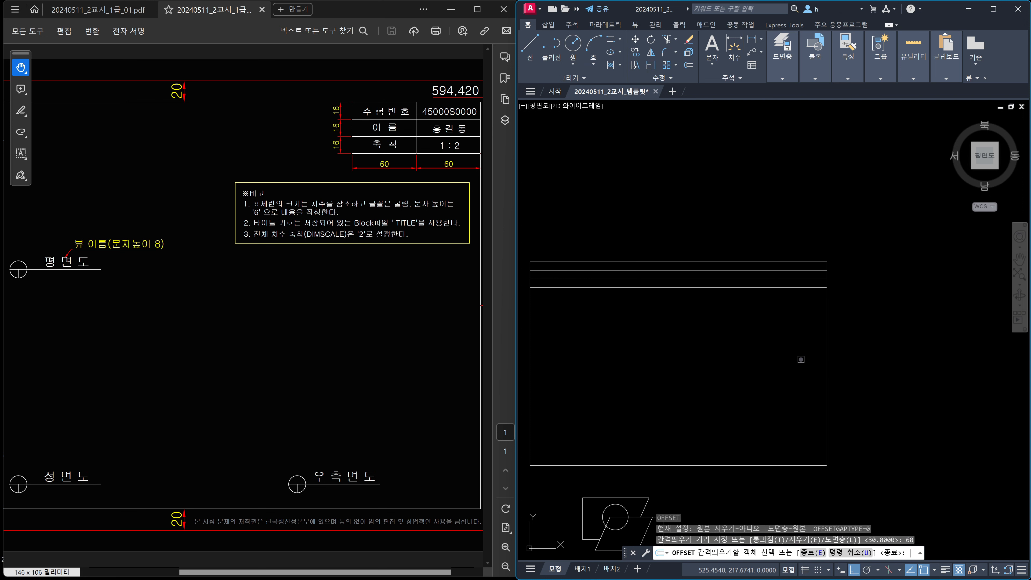
{"action": "left_click", "coordinate": [828, 362]}
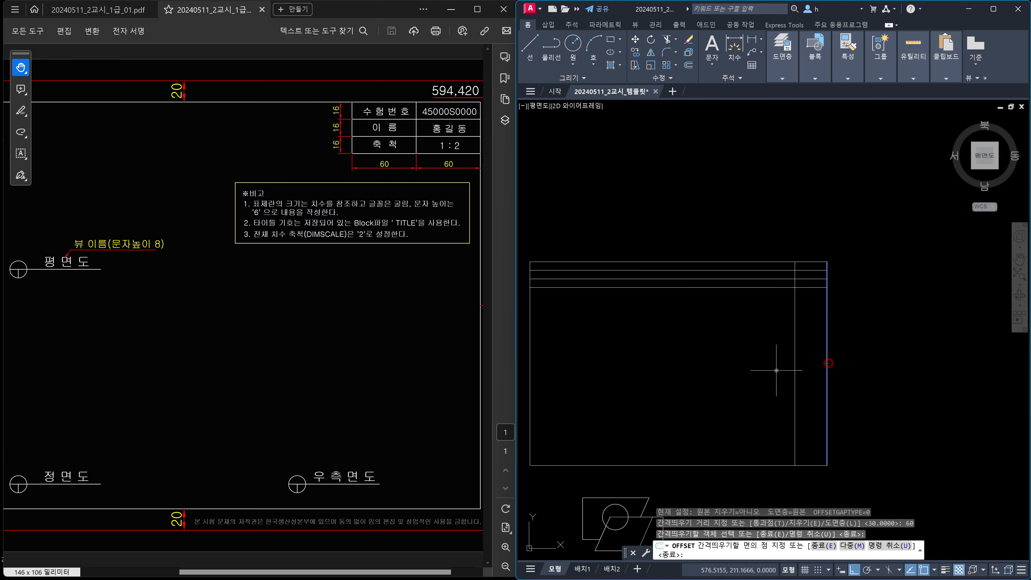
{"action": "type", "text": "m"}
{"action": "key", "text": "Return"}
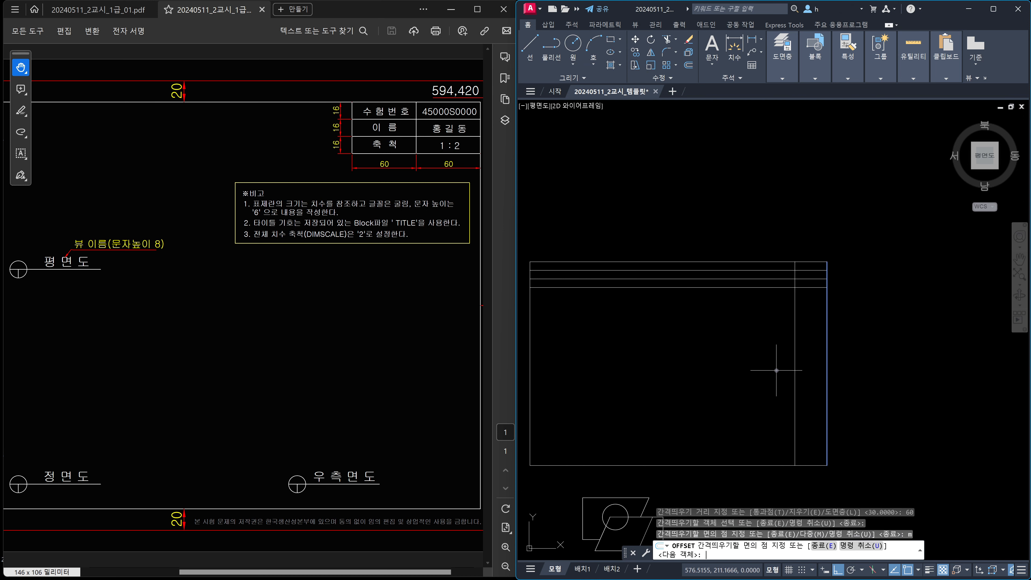
{"action": "left_click", "coordinate": [721, 373]}
{"action": "left_click", "coordinate": [721, 373]}
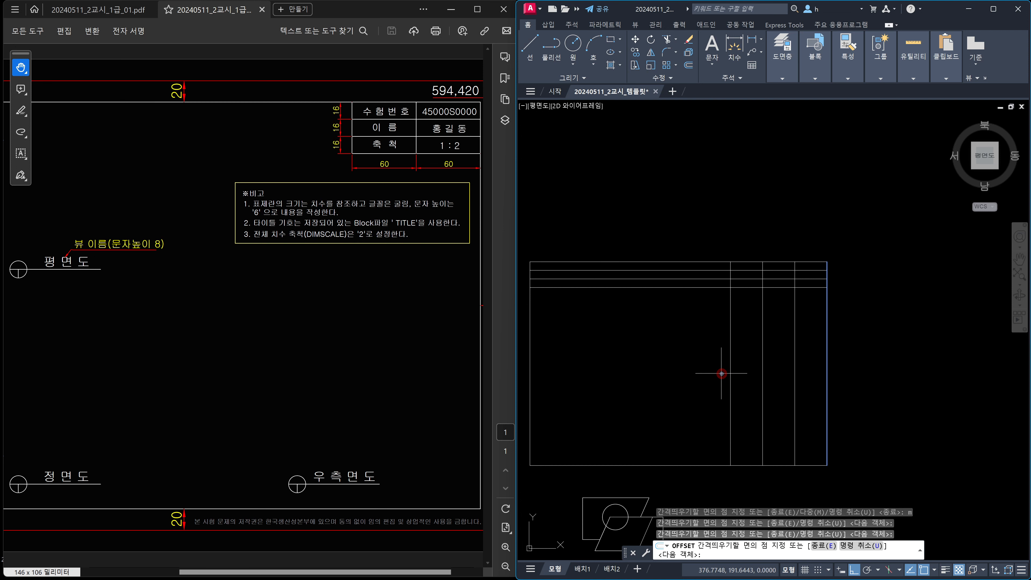
{"action": "key", "text": "Escape"}
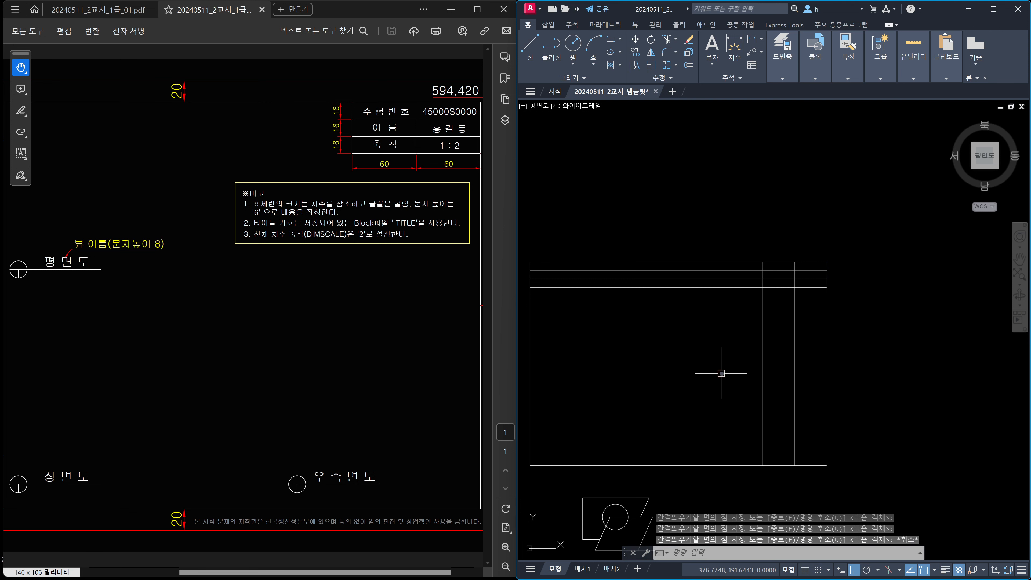
- Trim the column lines below the third row and the row lines left of the columns, leaving a three-row, two-column title block
{"action": "type", "text": "tr"}
{"action": "key", "text": "Return"}
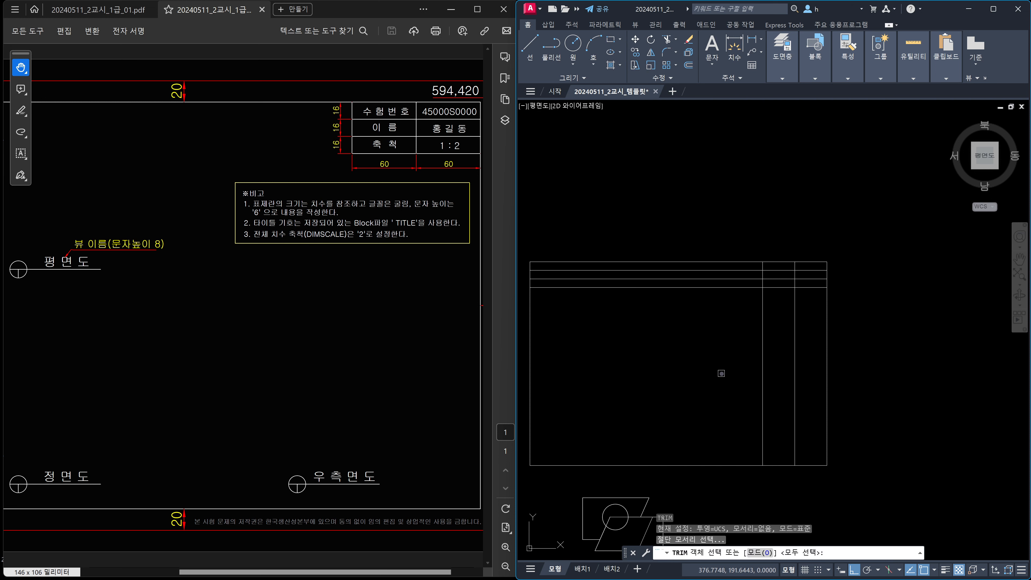
{"action": "key", "text": "Return"}
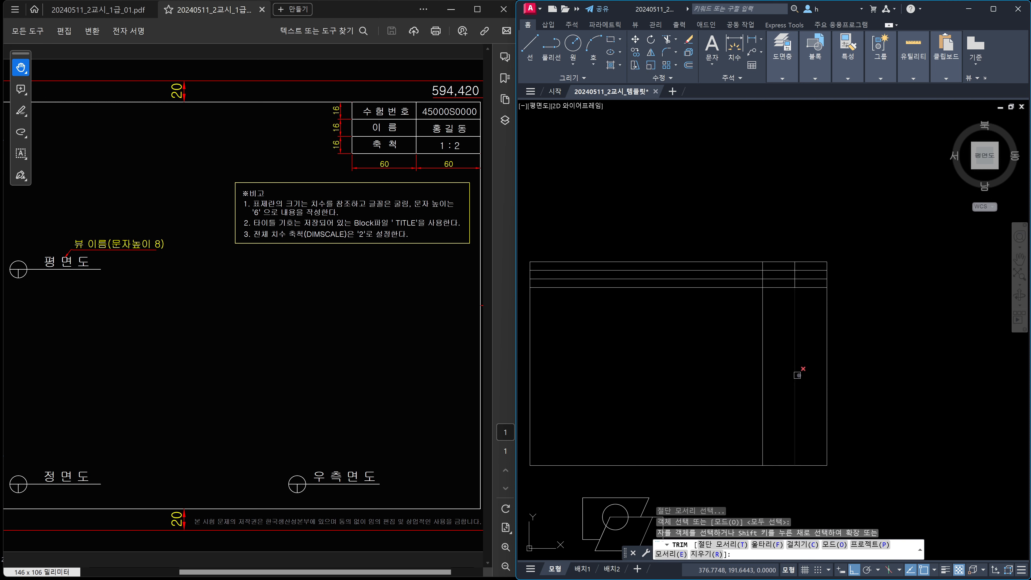
{"action": "left_click", "coordinate": [802, 376]}
{"action": "left_click", "coordinate": [744, 369]}
{"action": "key", "text": "Return"}
{"action": "left_click", "coordinate": [744, 305]}
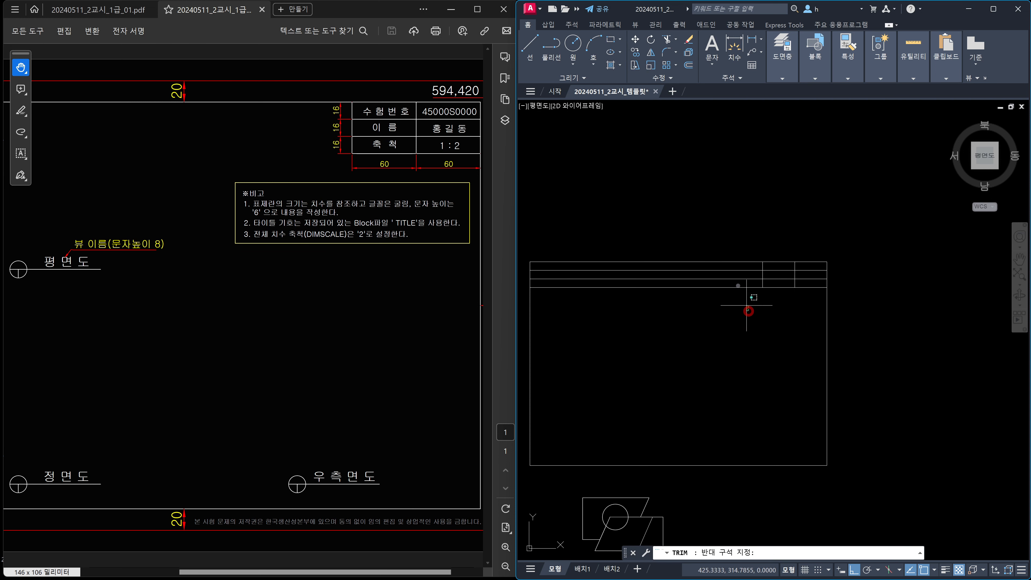
{"action": "left_click", "coordinate": [728, 267]}
{"action": "key", "text": "Escape"}
- Start single-line text with Middle Center (MC) justification at the midpoint between opposite corners of the title block's upper-left cell
{"action": "scroll", "coordinate": [791, 265], "scroll_direction": "up", "scroll_amount": 6}
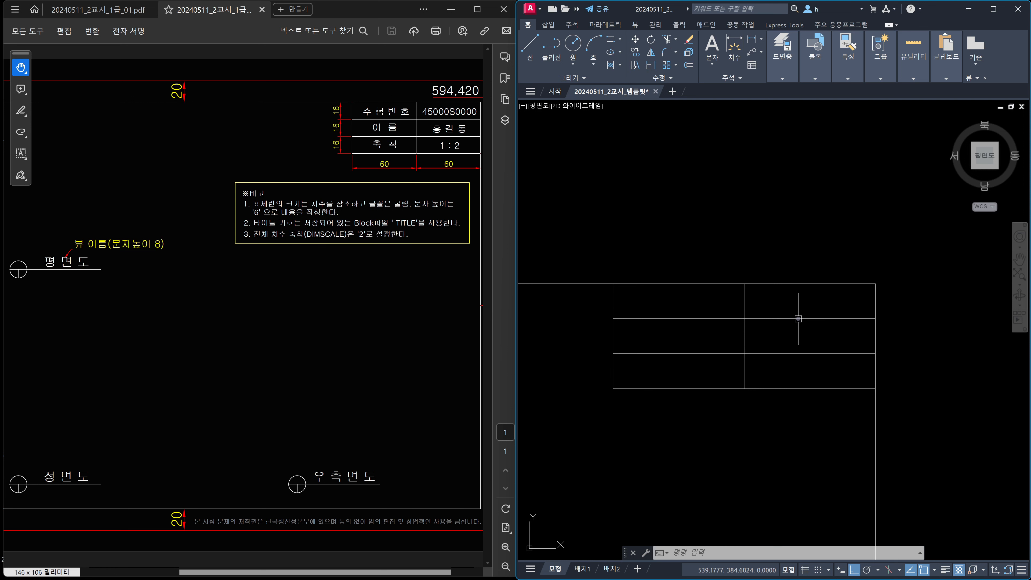
{"action": "type", "text": "dt"}
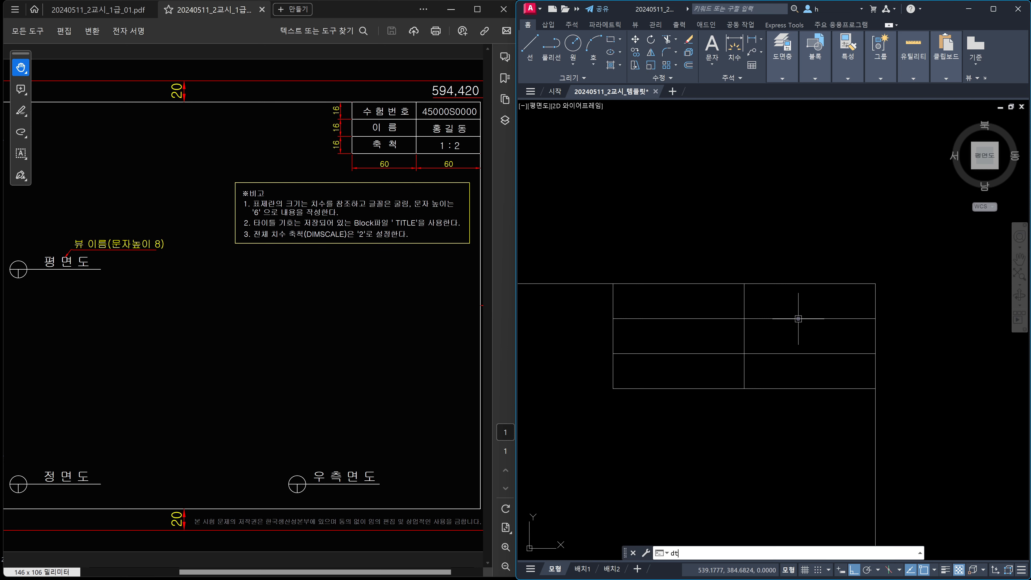
{"action": "key", "text": "Return"}
{"action": "type", "text": "j"}
{"action": "key", "text": "Return"}
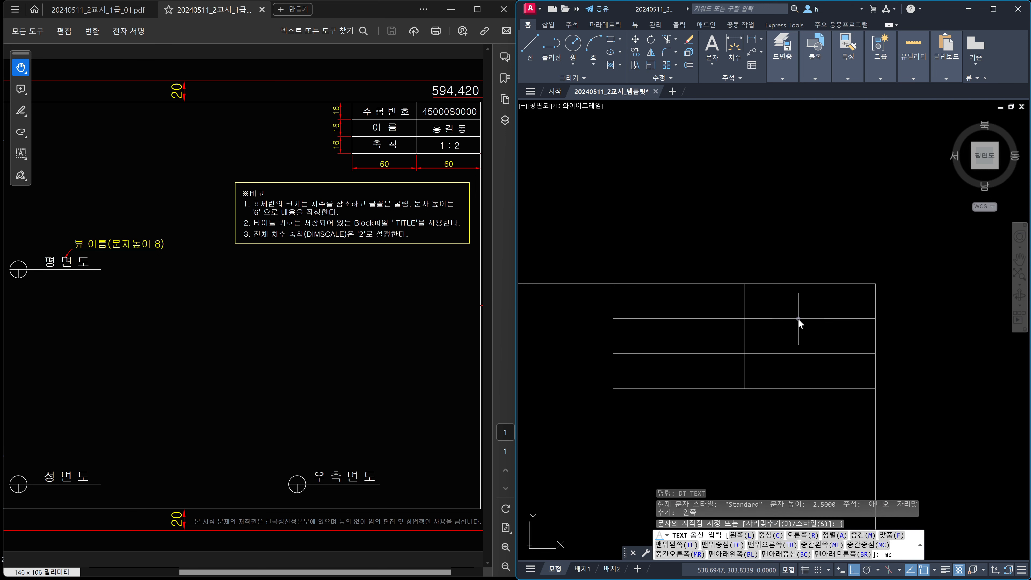
{"action": "type", "text": "mc"}
{"action": "key", "text": "Return"}
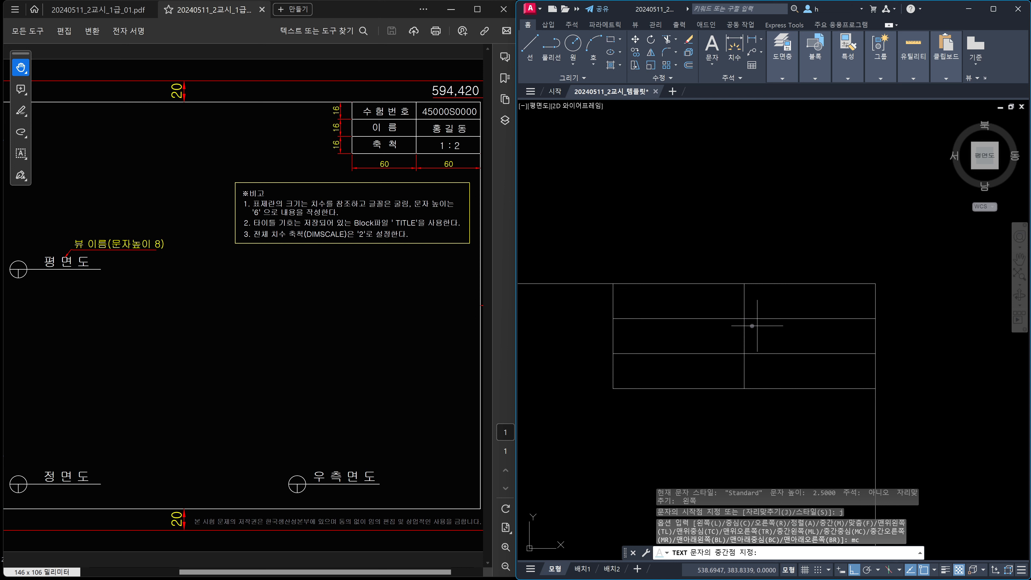
{"action": "right_click", "coordinate": [660, 308], "text": "shift"}
{"action": "left_click", "coordinate": [689, 335]}
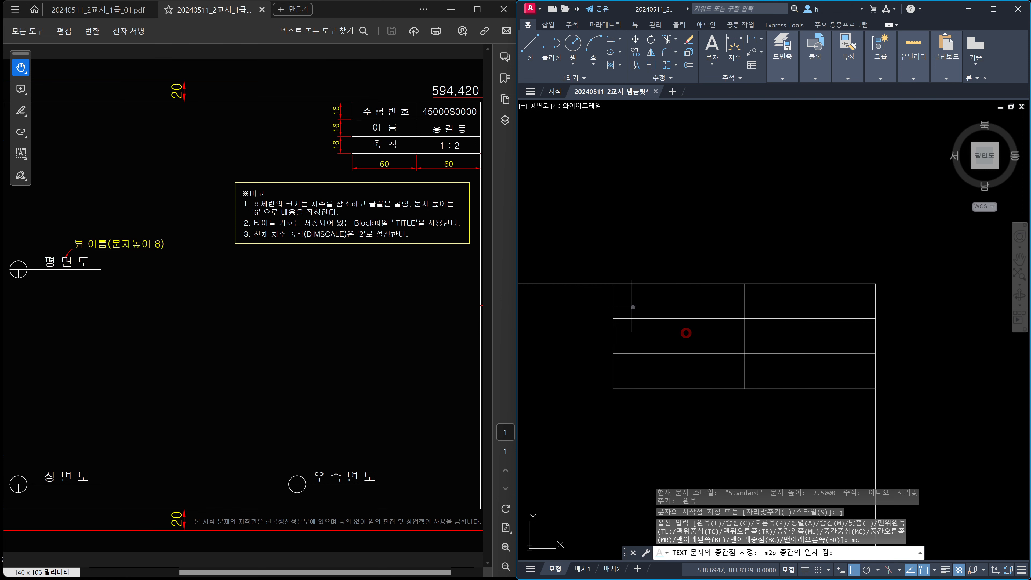
{"action": "left_click", "coordinate": [613, 284]}
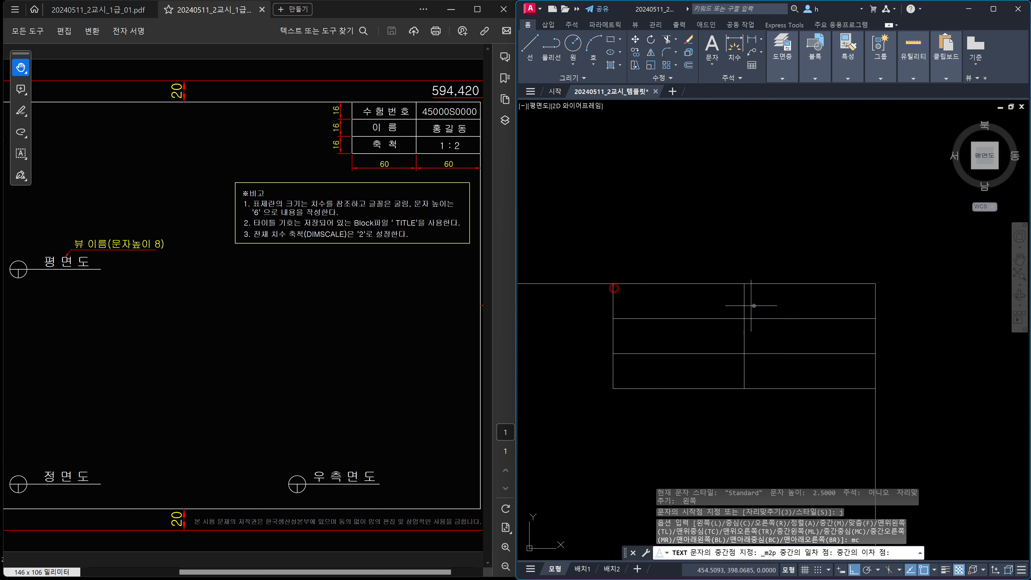
{"action": "left_click", "coordinate": [746, 318]}
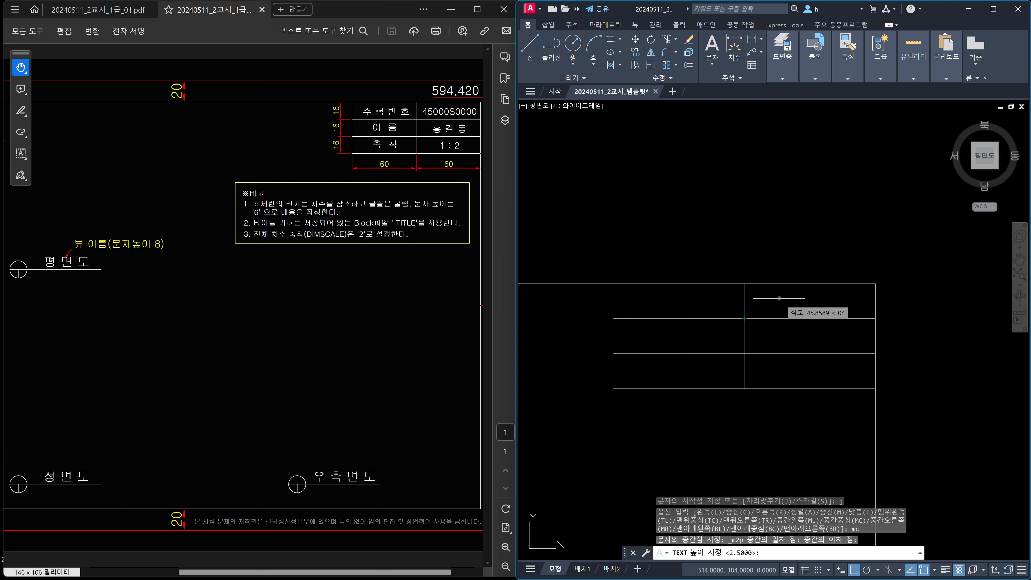
- Write "수 험 번 호" in the cell with text height 6 and rotation 0
{"action": "type", "text": "6"}
{"action": "key", "text": "Return"}
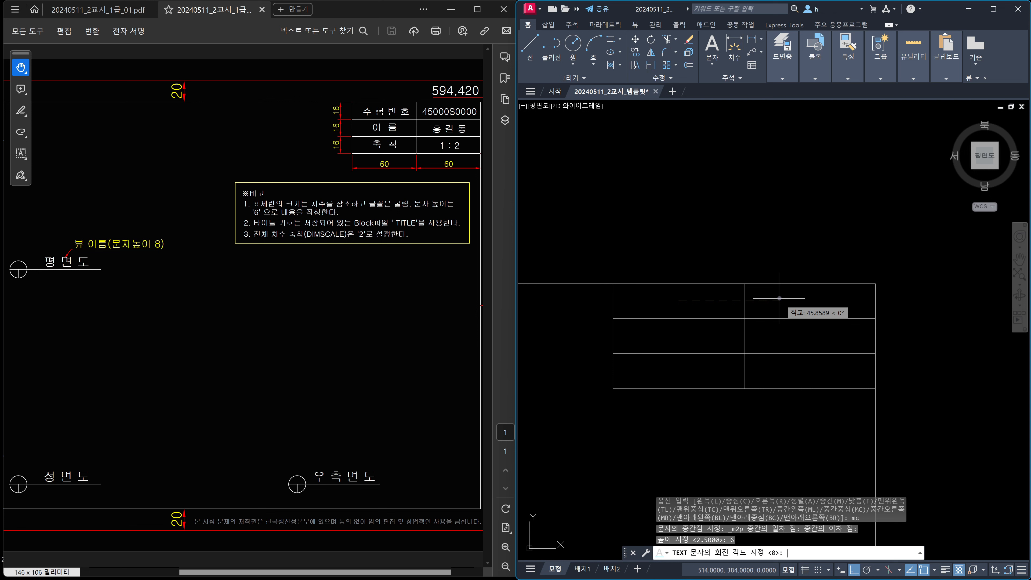
{"action": "key", "text": "Return"}
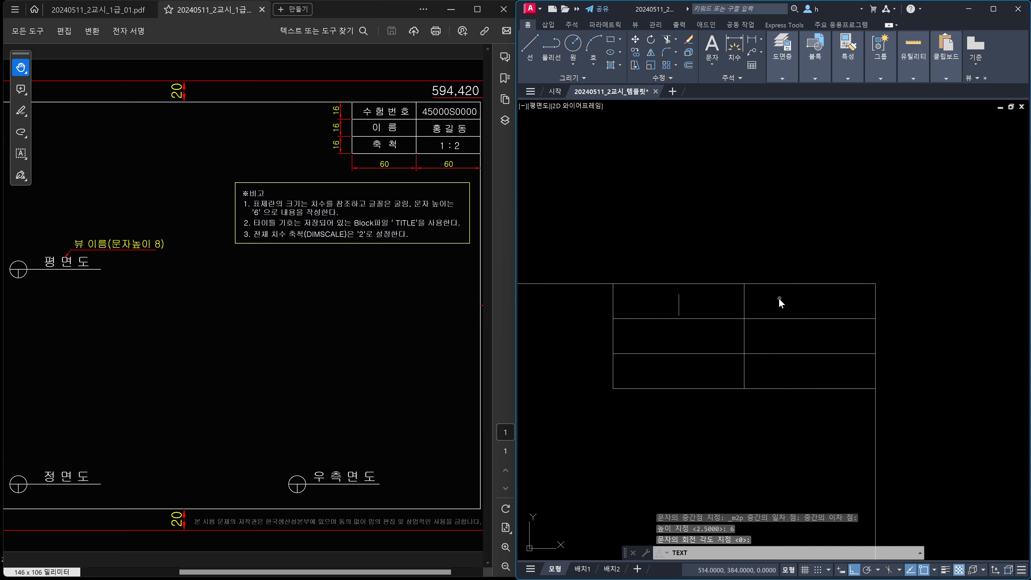
{"action": "type", "text": "수 험"}
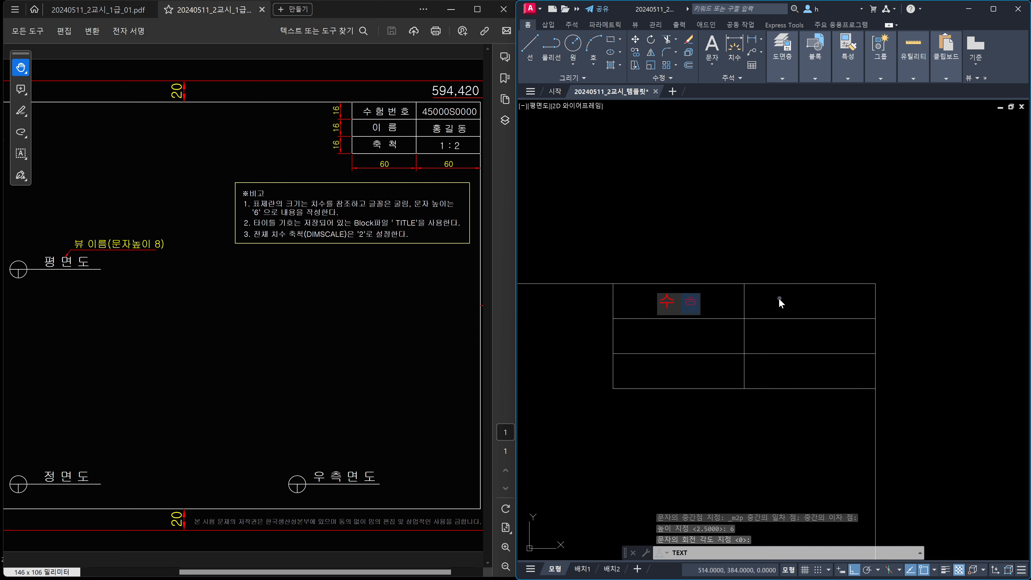
{"action": "type", "text": " 번 호"}
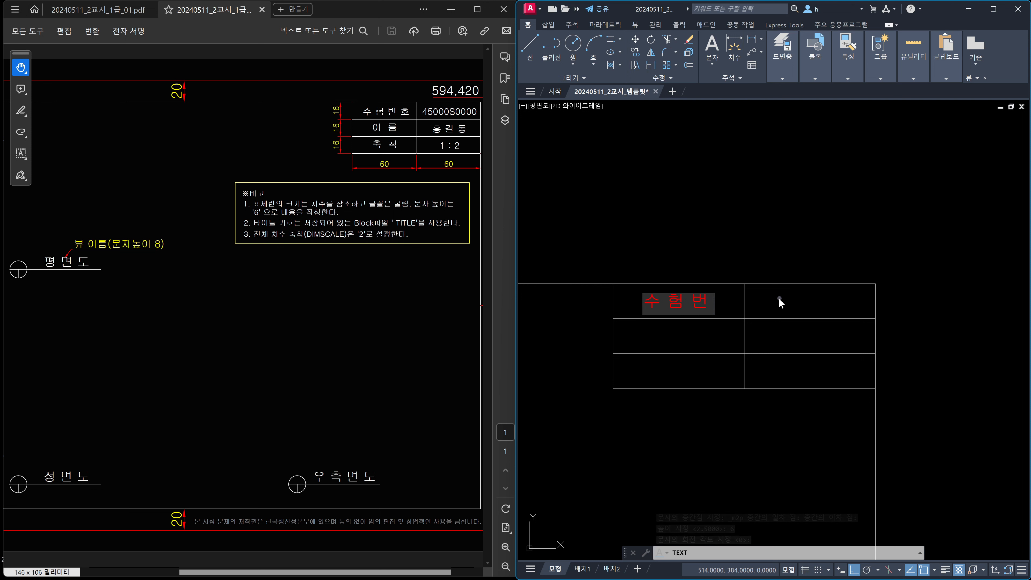
{"action": "key", "text": "Return"}
{"action": "key", "text": "Return"}
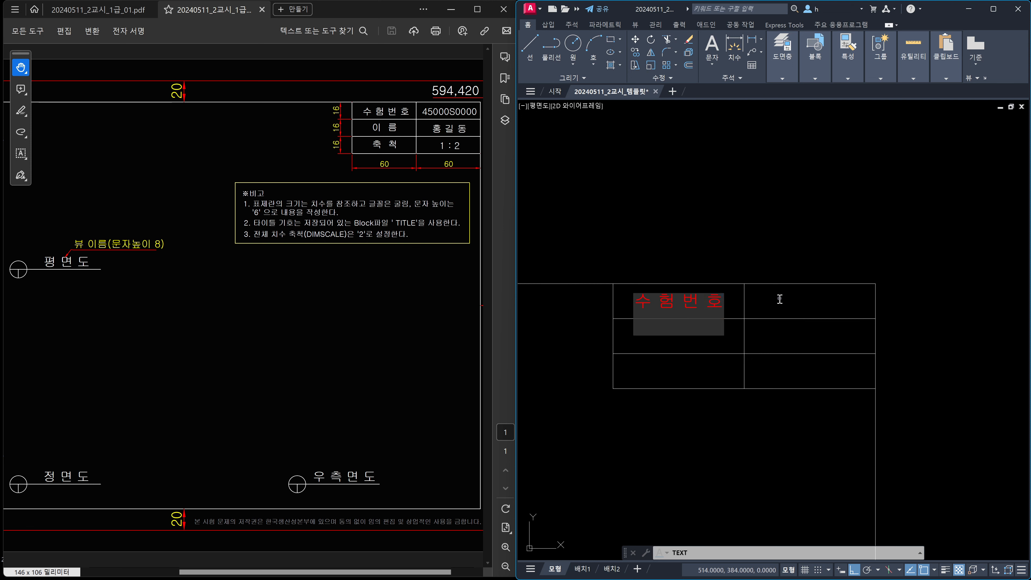
{"action": "key", "text": "Escape"}
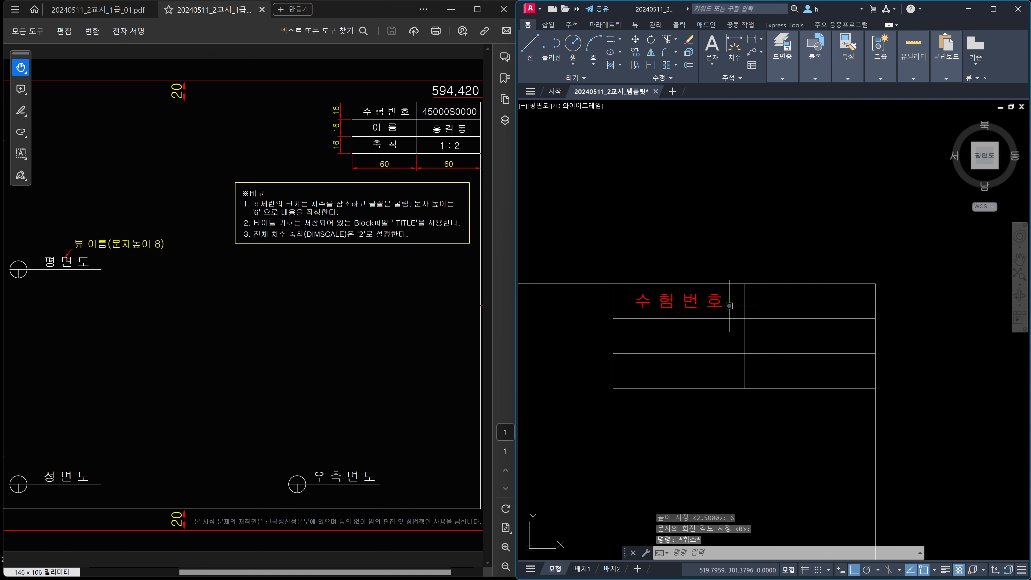
- Move the 수 험 번 호 text to the 문자 layer
{"action": "left_click", "coordinate": [715, 300]}
{"action": "left_click", "coordinate": [755, 303]}
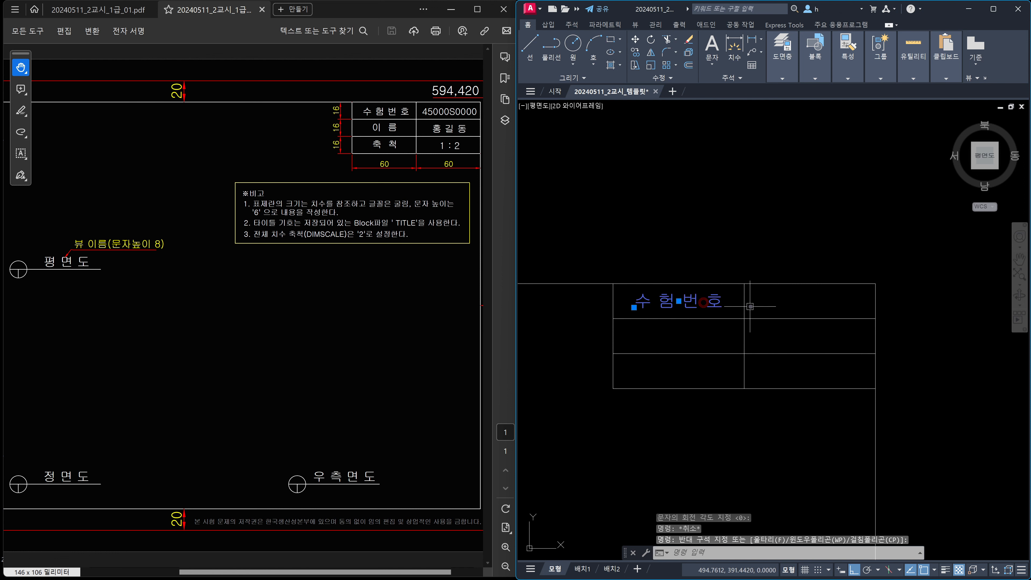
{"action": "left_click", "coordinate": [780, 78]}
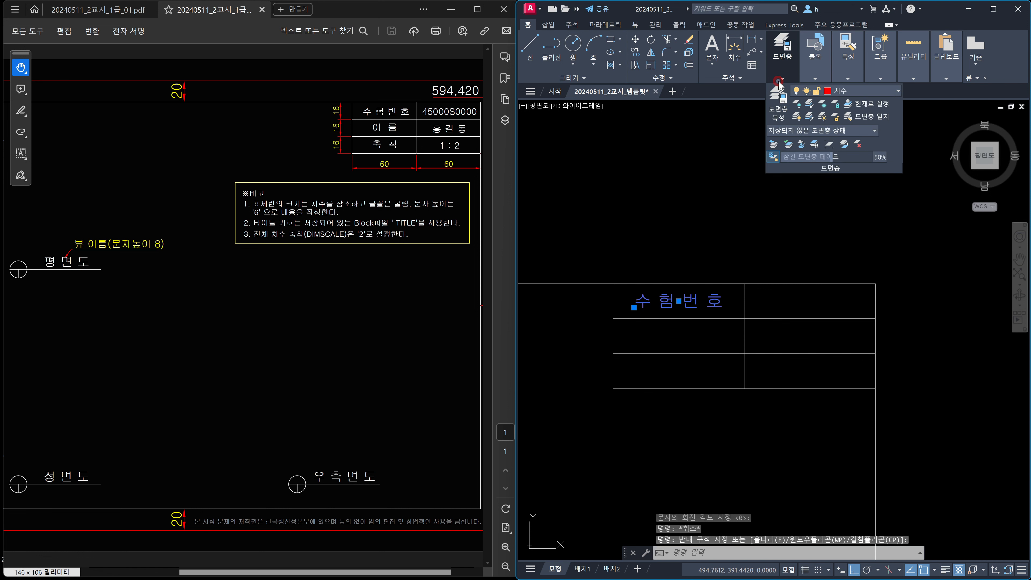
{"action": "left_click", "coordinate": [859, 91]}
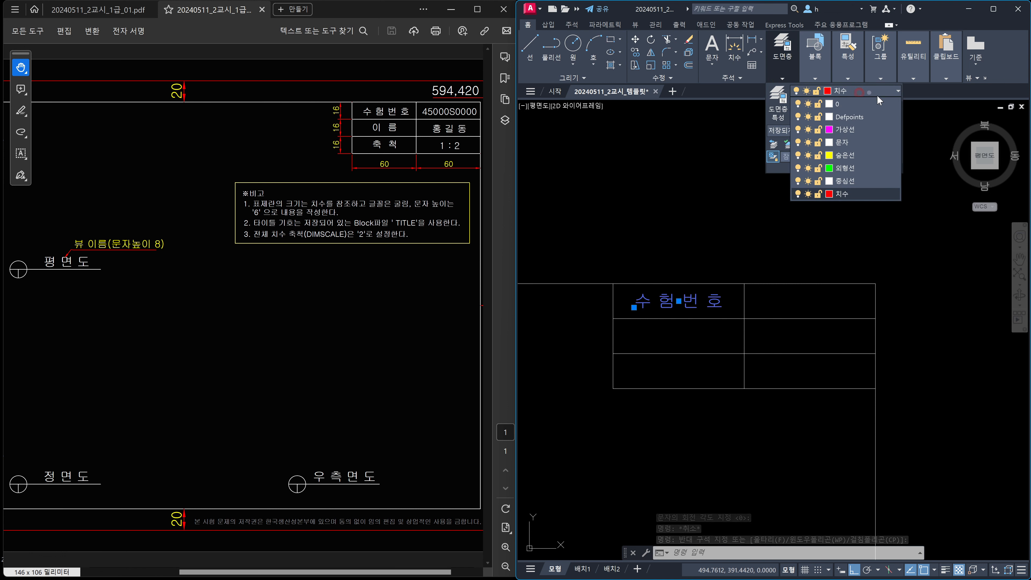
{"action": "left_click", "coordinate": [846, 141]}
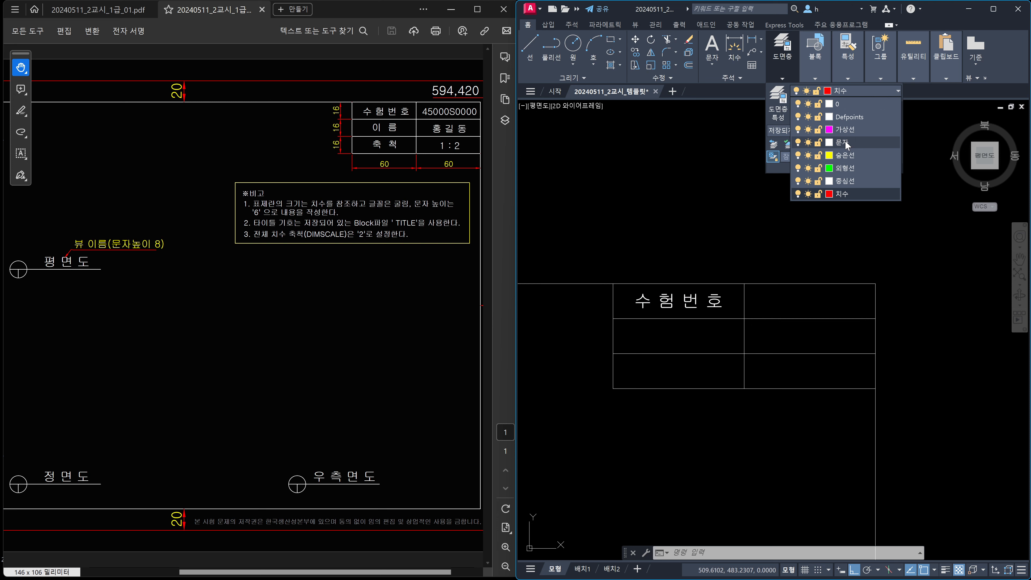
{"action": "left_click", "coordinate": [789, 272]}
{"action": "key", "text": "Escape"}
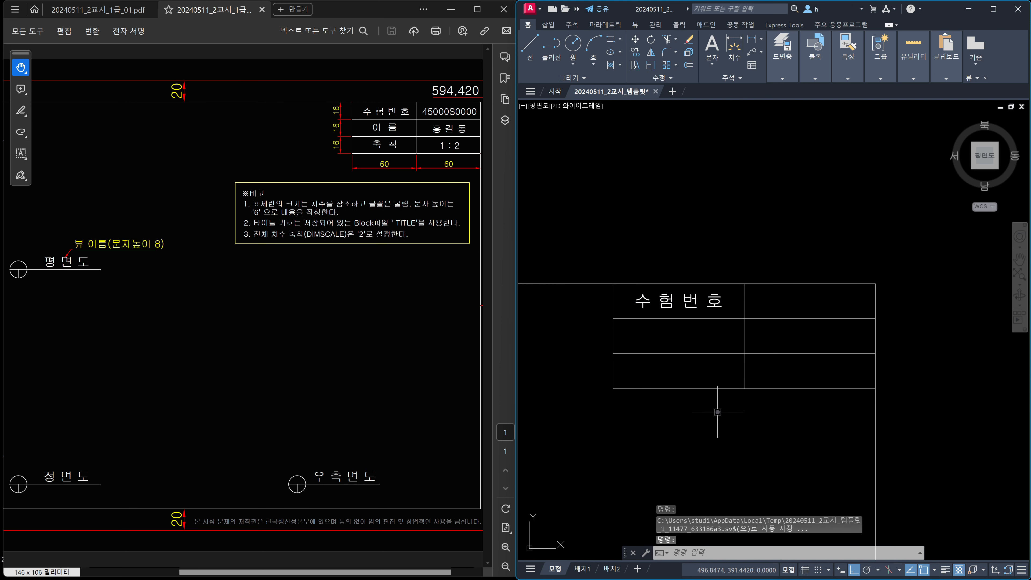
- Array the 수 험 번 호 text rectangularly with -ARRAY in 3 rows and 2 columns, using its cell's opposite corners as the unit cell
{"action": "type", "text": "-ㅁㄱ"}
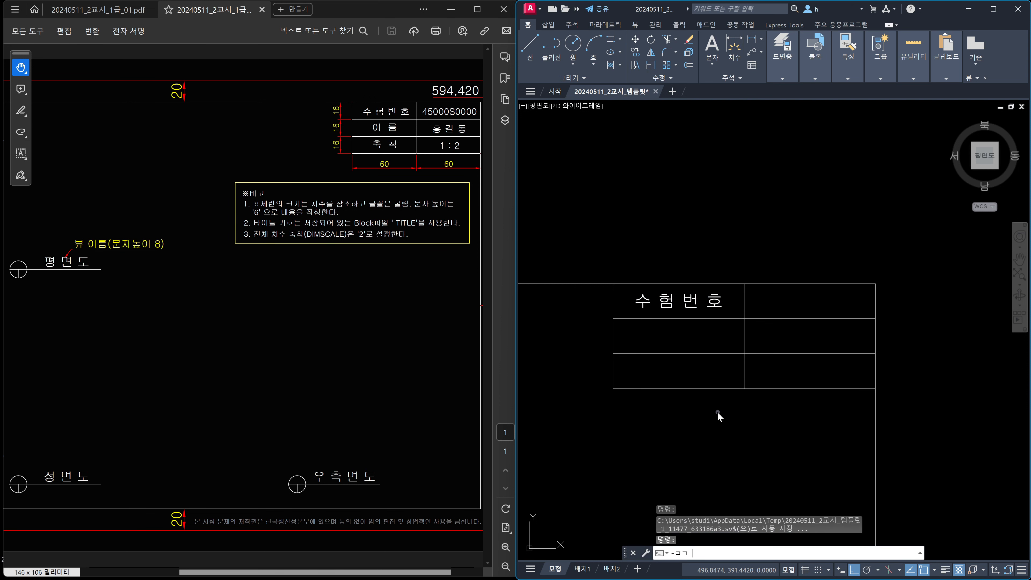
{"action": "key", "text": "Return"}
{"action": "type", "text": "-"}
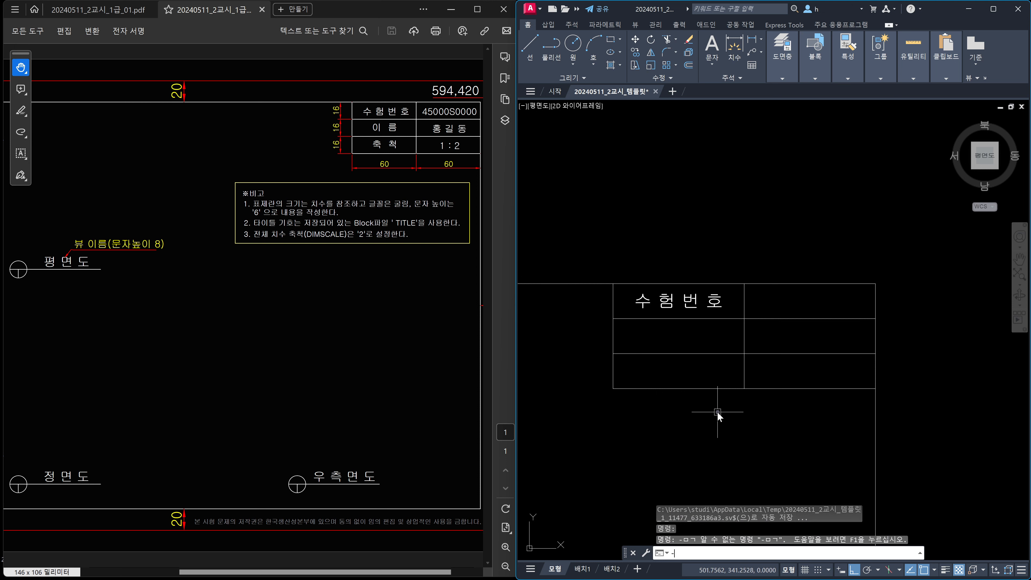
{"action": "type", "text": "AR"}
{"action": "key", "text": "Return"}
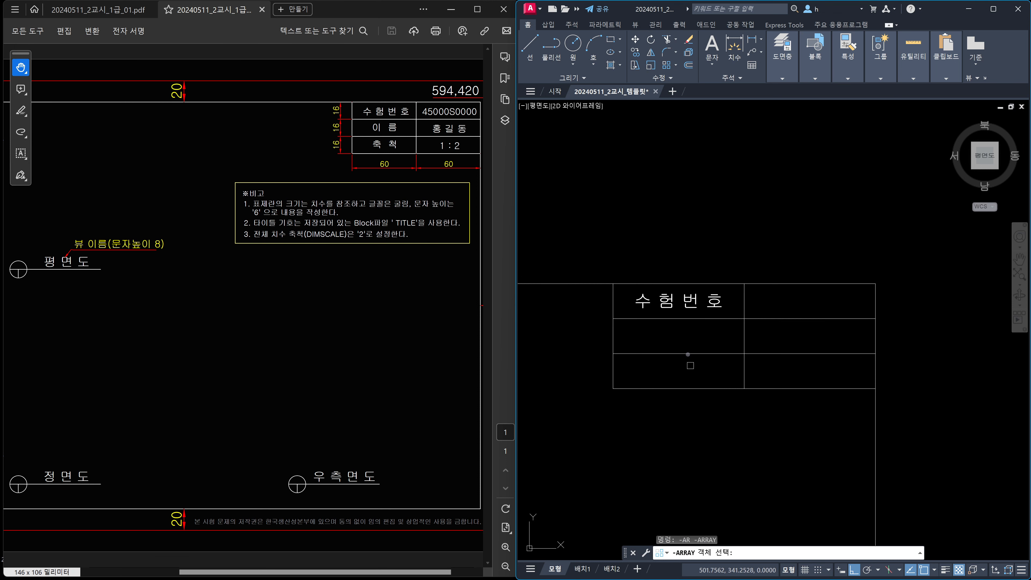
{"action": "left_click", "coordinate": [695, 305]}
{"action": "key", "text": "Return"}
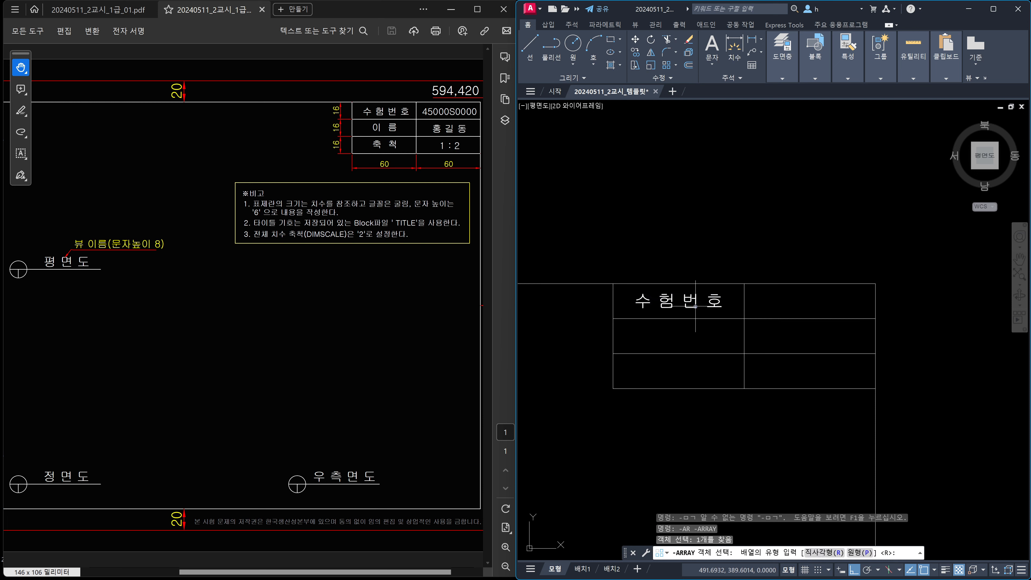
{"action": "type", "text": "r"}
{"action": "key", "text": "Return"}
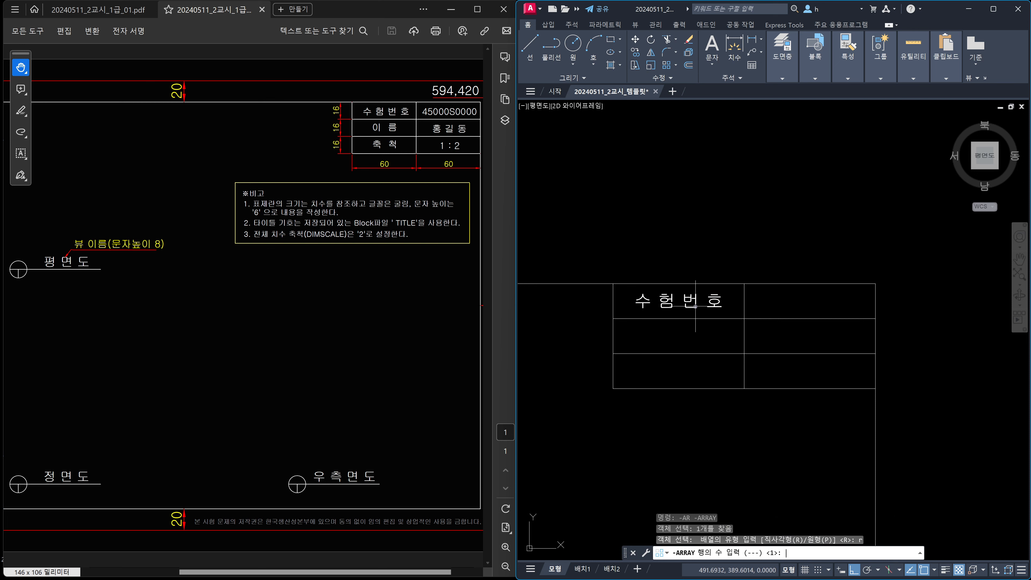
{"action": "type", "text": "3"}
{"action": "key", "text": "Return"}
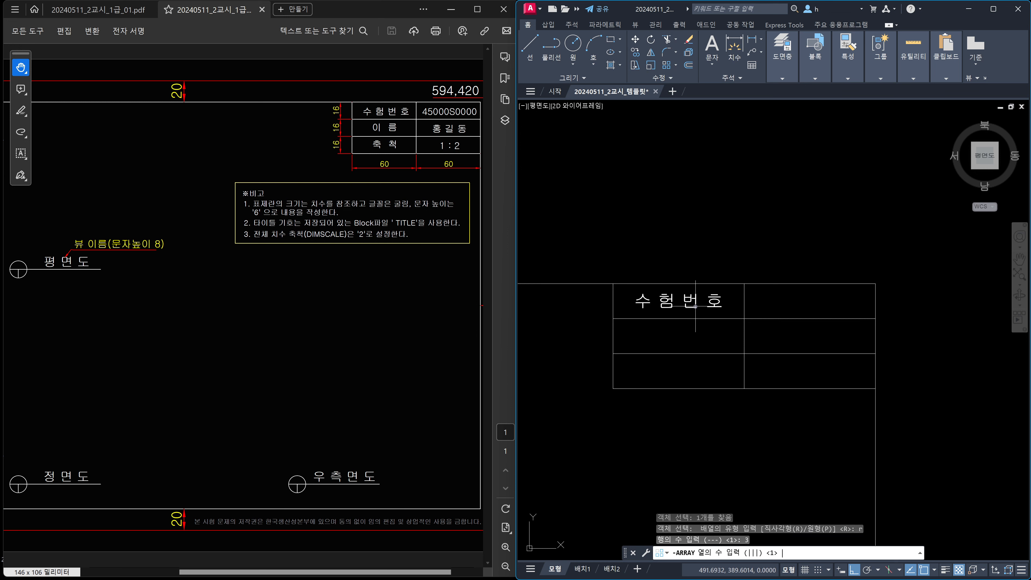
{"action": "type", "text": "2"}
{"action": "key", "text": "Return"}
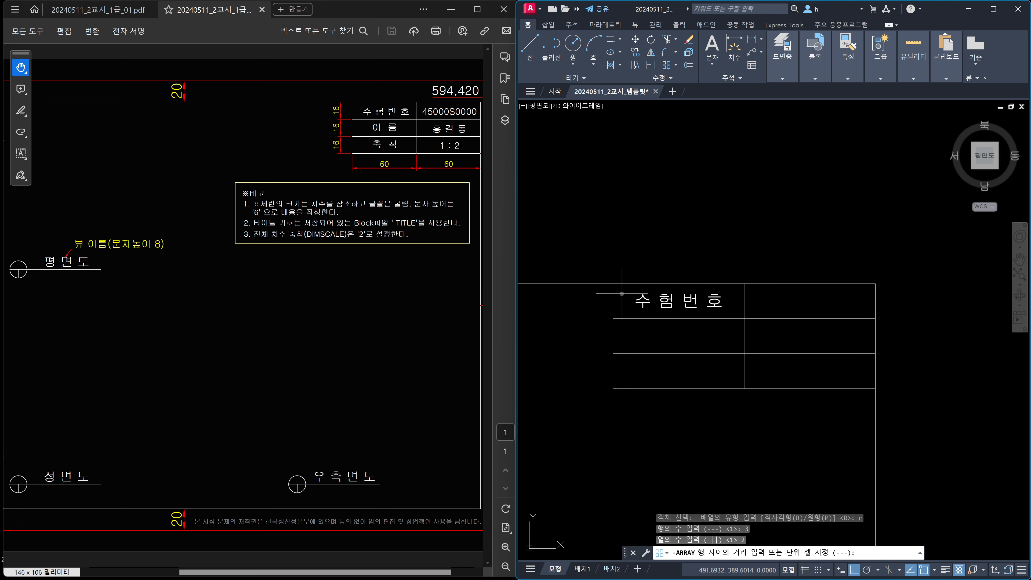
{"action": "left_click", "coordinate": [613, 285]}
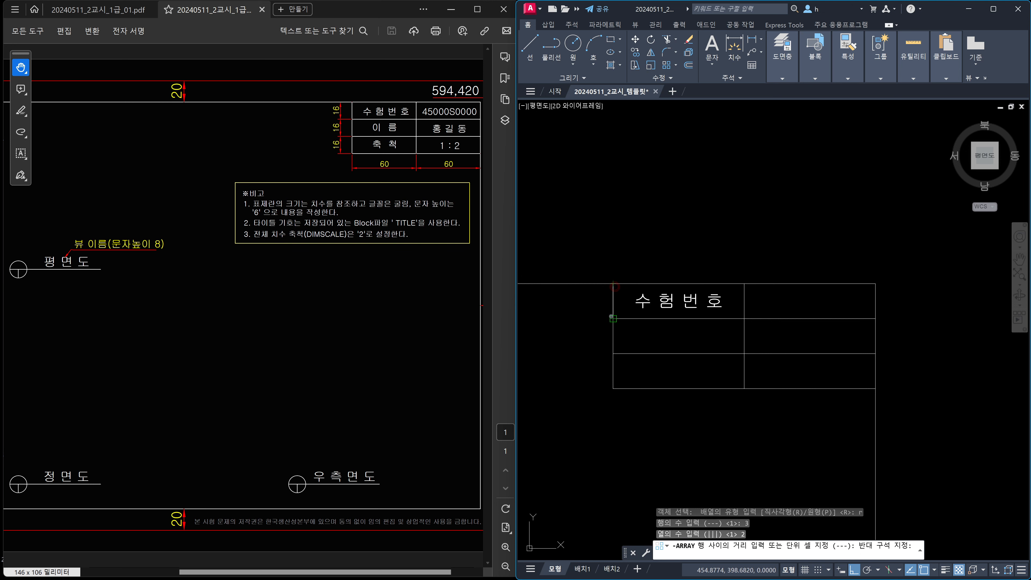
{"action": "left_click", "coordinate": [744, 318]}
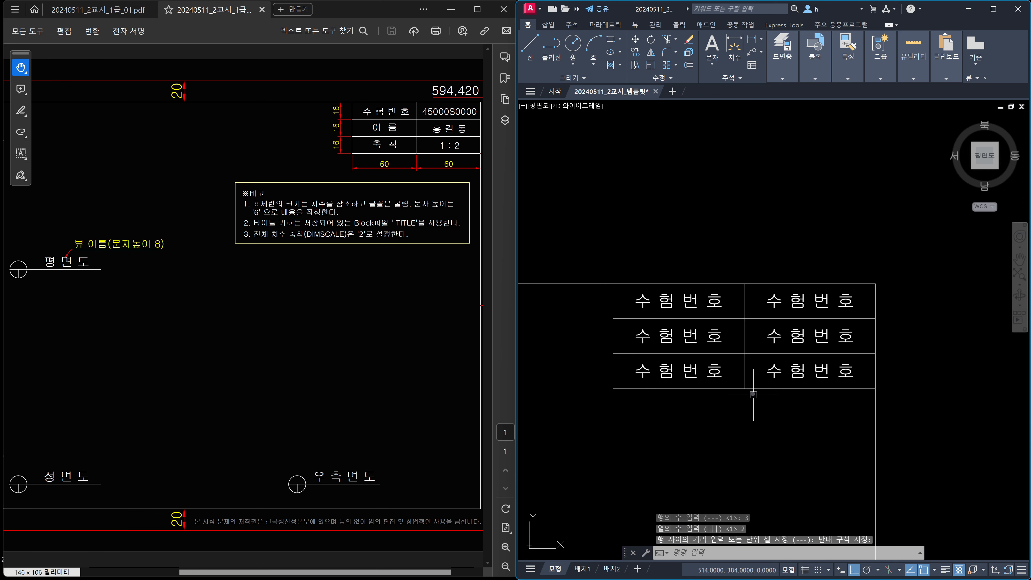
- Change the title block's left-column texts to "이 름" in the middle row and "축 척" in the bottom row
{"action": "key", "text": "Escape"}
{"action": "left_click", "coordinate": [721, 332]}
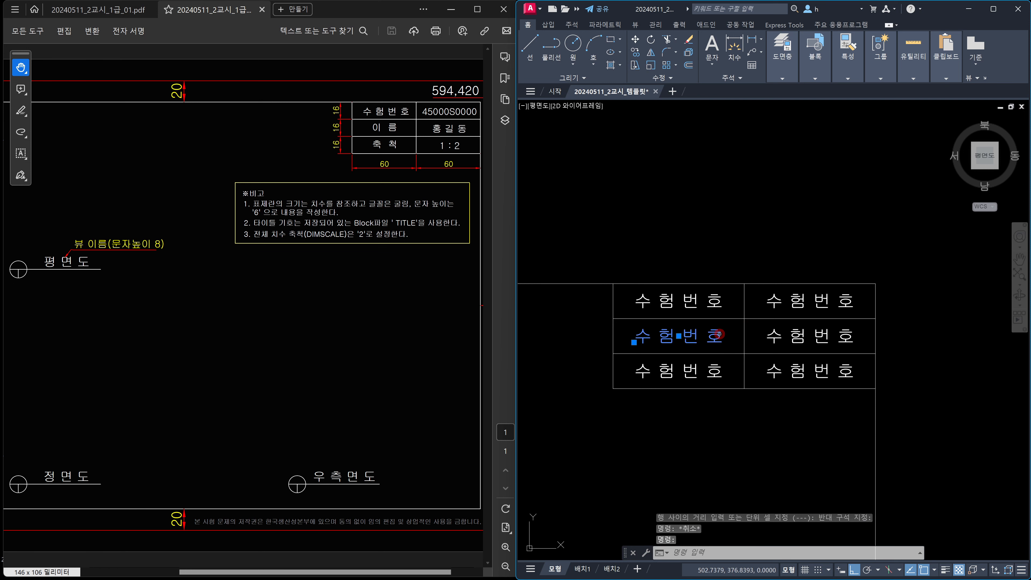
{"action": "double_click", "coordinate": [719, 335]}
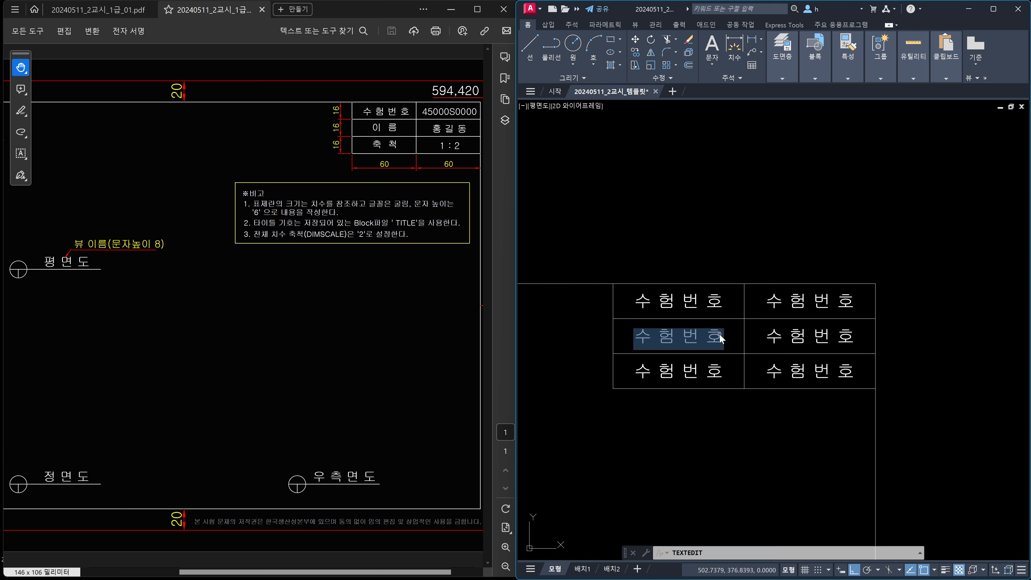
{"action": "type", "text": "이 름"}
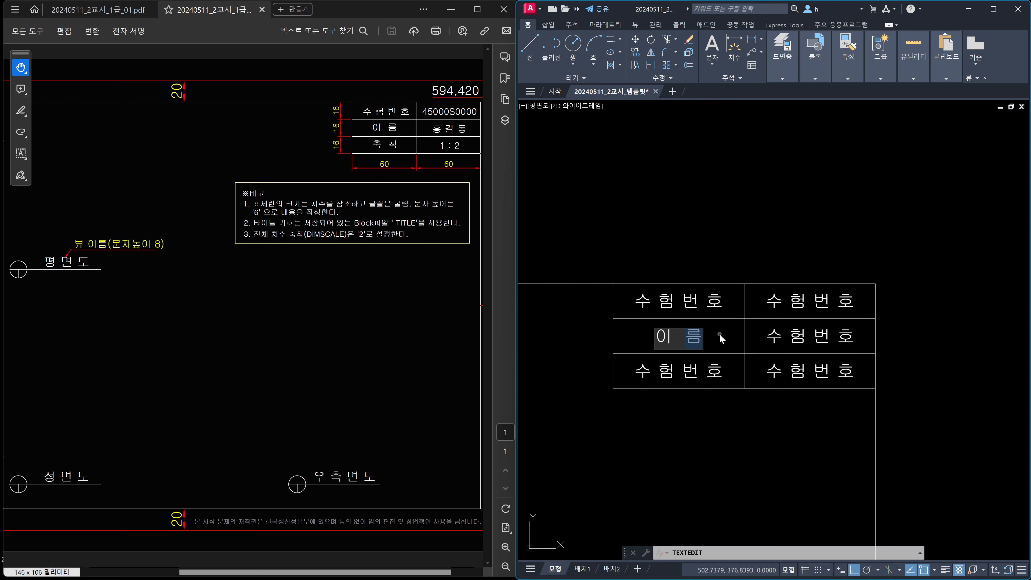
{"action": "left_click", "coordinate": [718, 360]}
{"action": "left_click", "coordinate": [699, 367]}
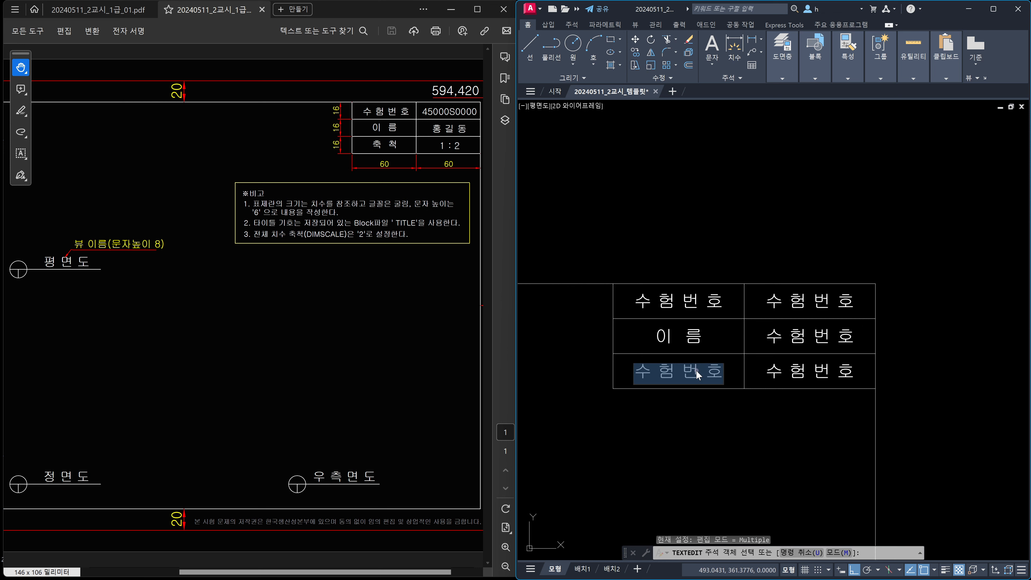
{"action": "type", "text": "축"}
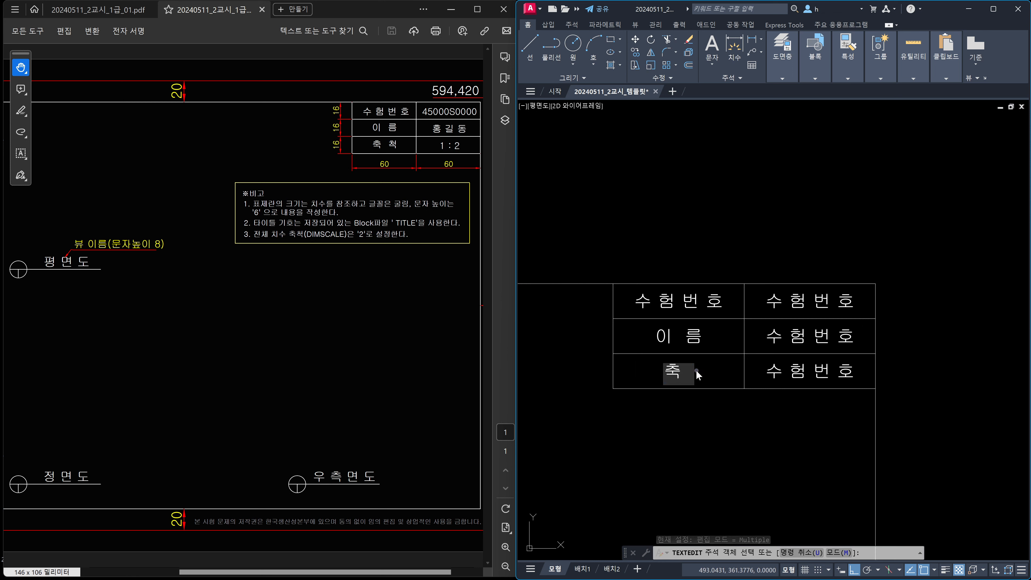
{"action": "type", "text": " ㅊ척"}
{"action": "left_click", "coordinate": [788, 351]}
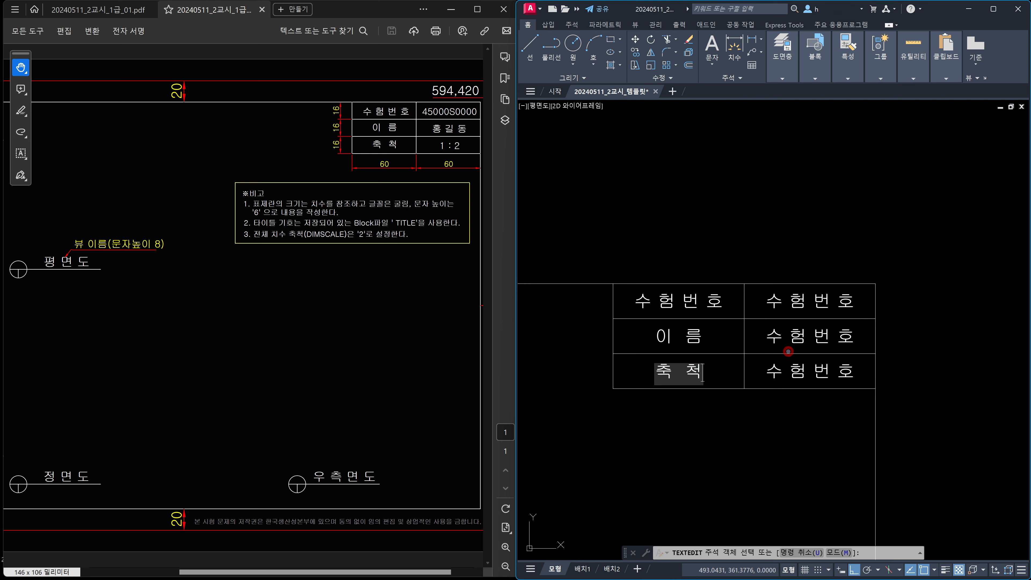
- Replace the text in the title block's upper-right cell with the examinee number from the reference PDF
{"action": "left_click", "coordinate": [803, 306]}
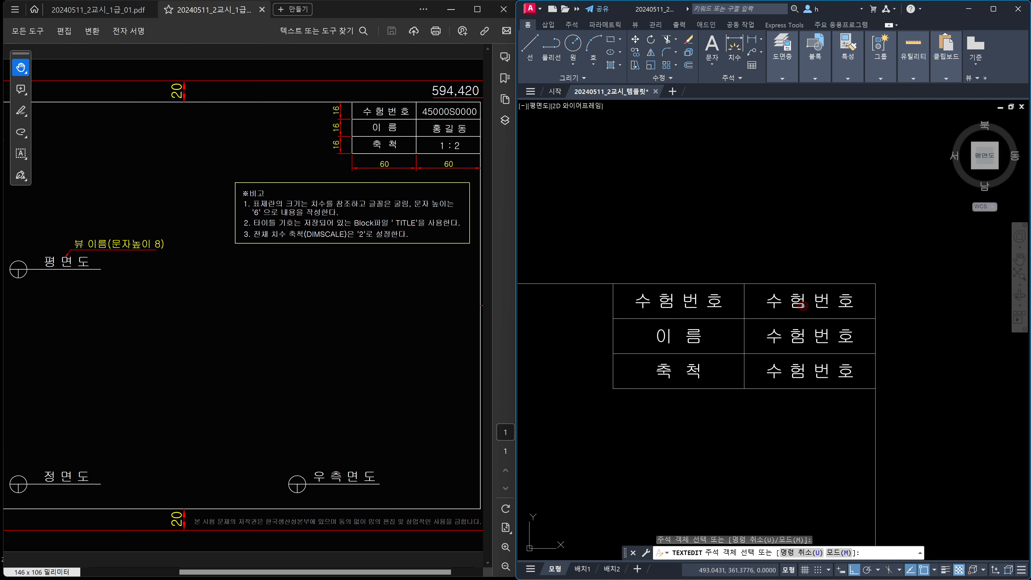
{"action": "type", "text": "45000"}
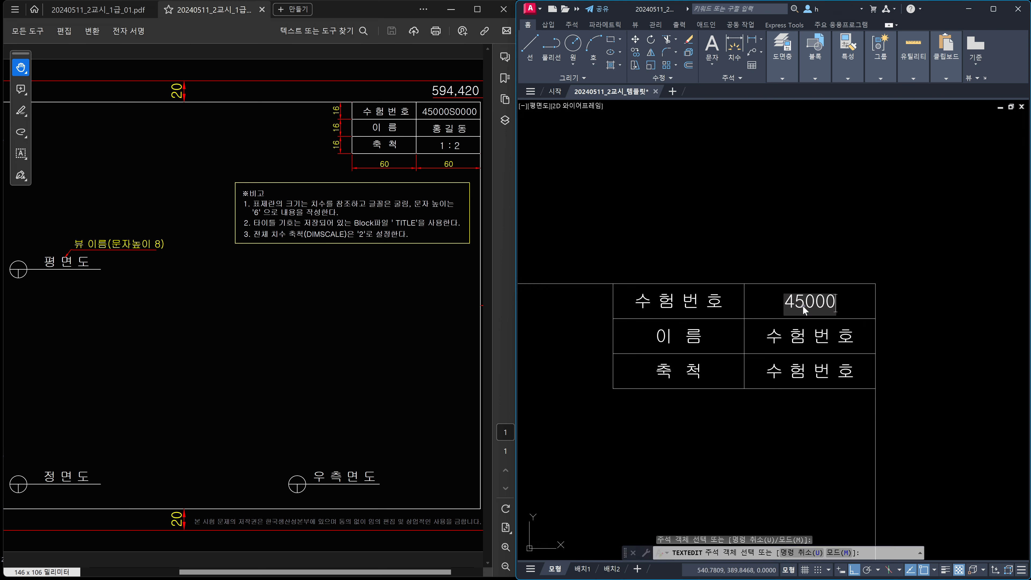
{"action": "type", "text": "S"}
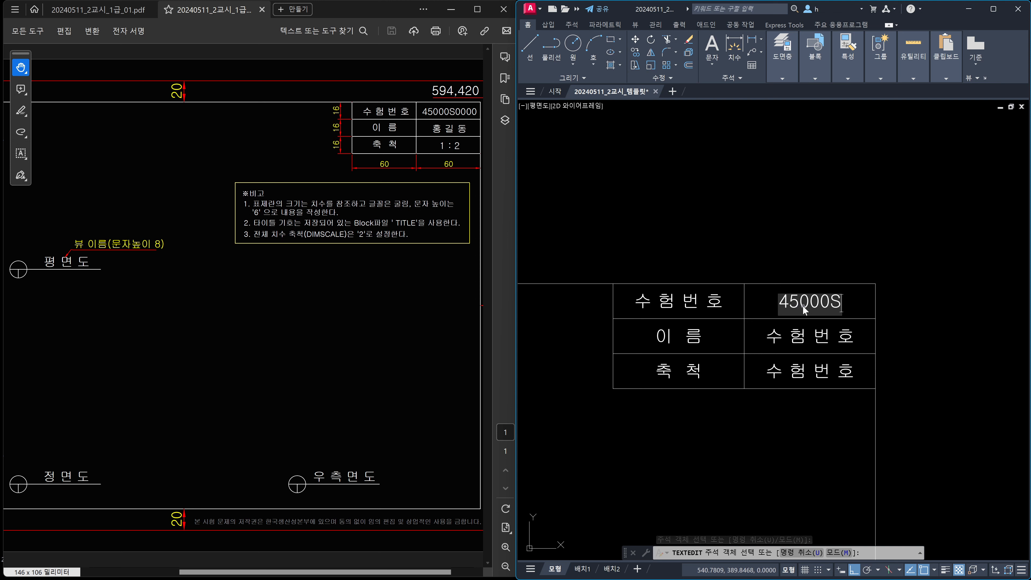
{"action": "type", "text": "000"}
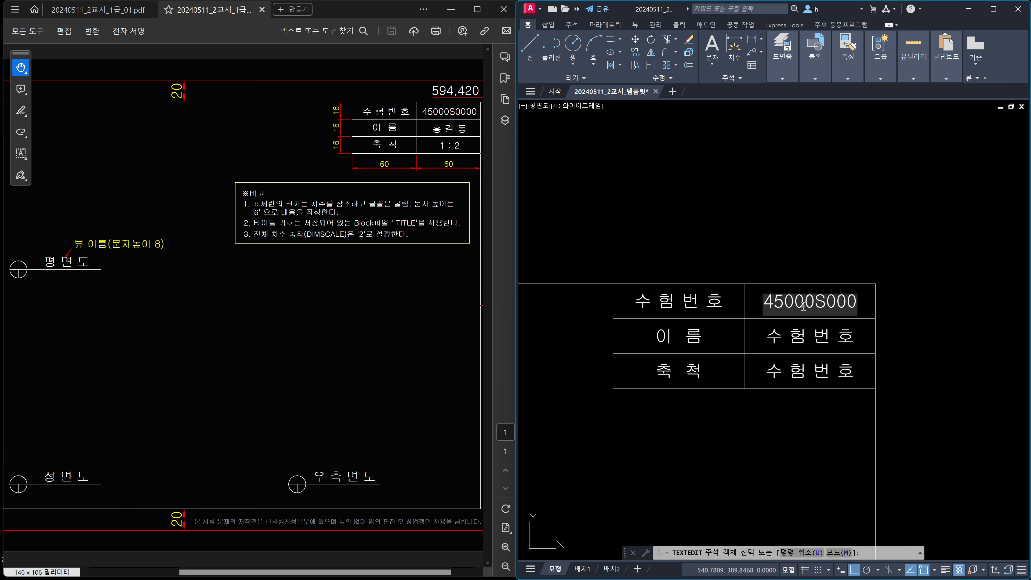
{"action": "type", "text": "0"}
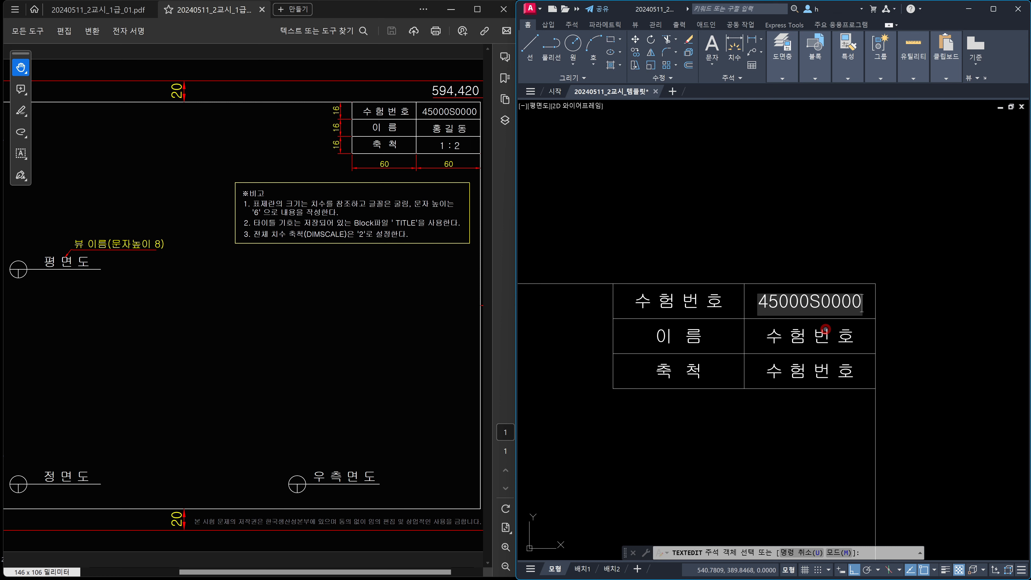
- Change the title block's remaining right-column texts to "AI" beside 이 름 and "1 : 2" beside 축 척, and finish text editing
{"action": "left_click", "coordinate": [820, 336]}
{"action": "left_click", "coordinate": [820, 336]}
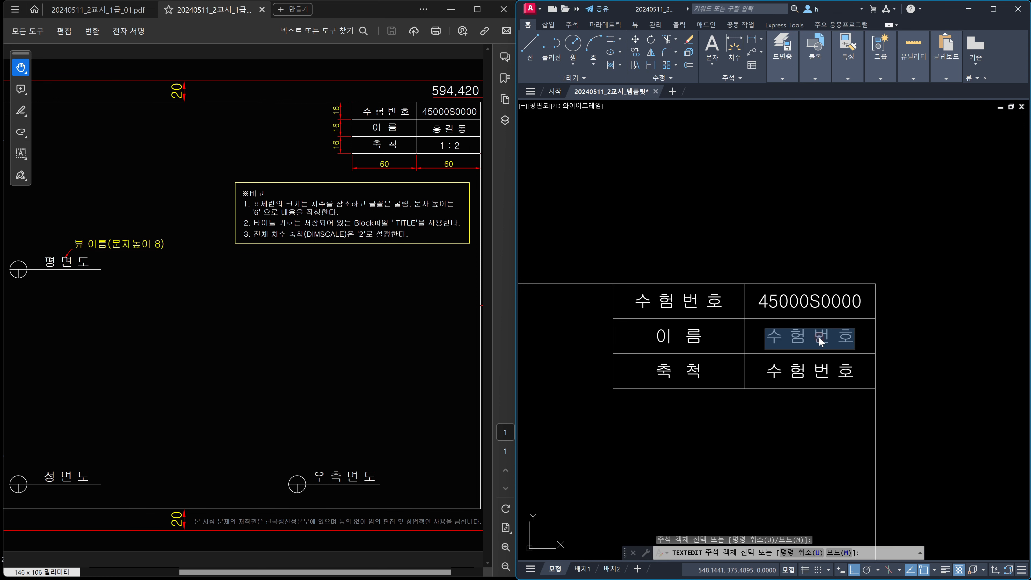
{"action": "type", "text": "AI"}
{"action": "left_click", "coordinate": [819, 342]}
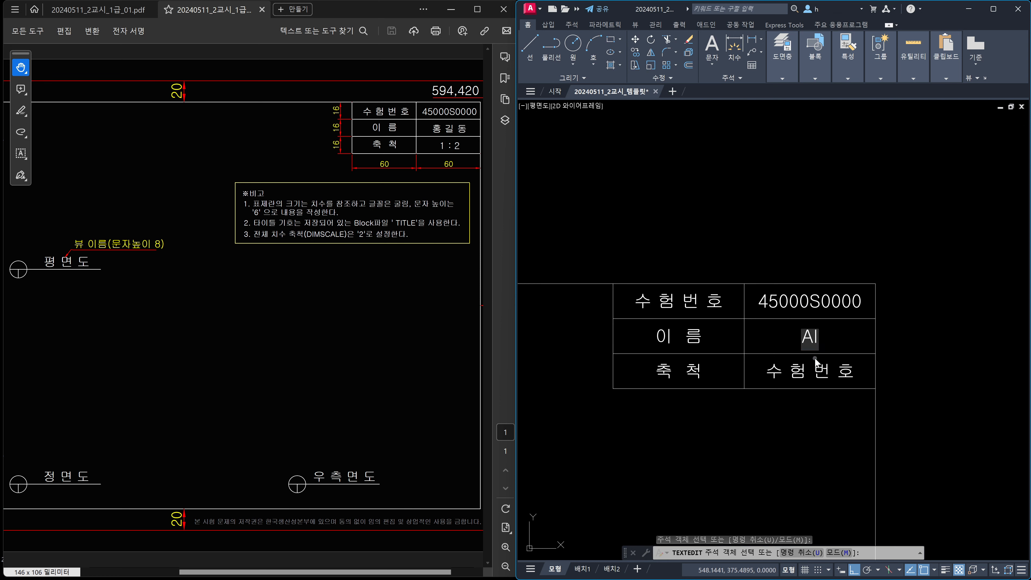
{"action": "left_click", "coordinate": [820, 375]}
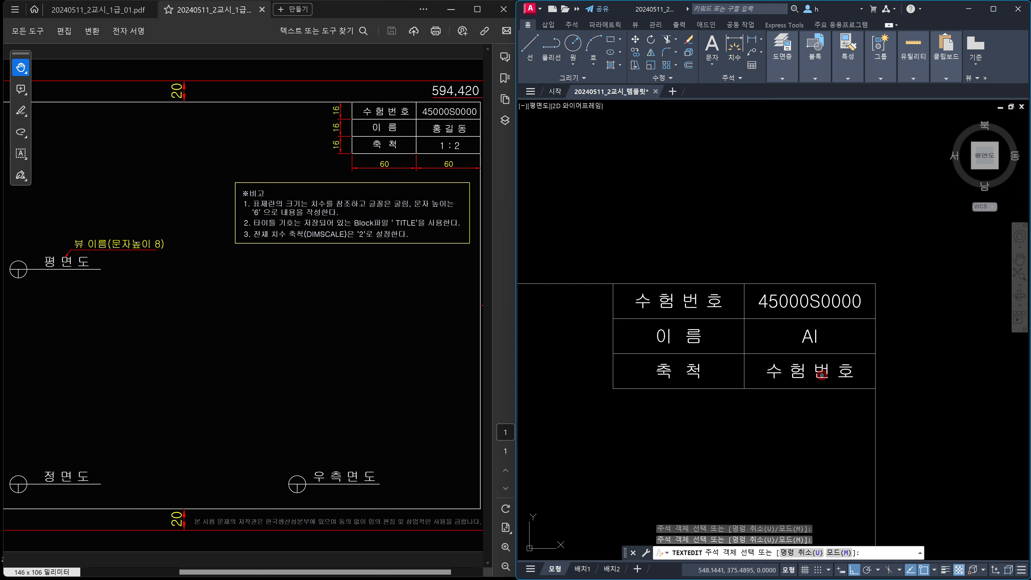
{"action": "type", "text": "1 : 2"}
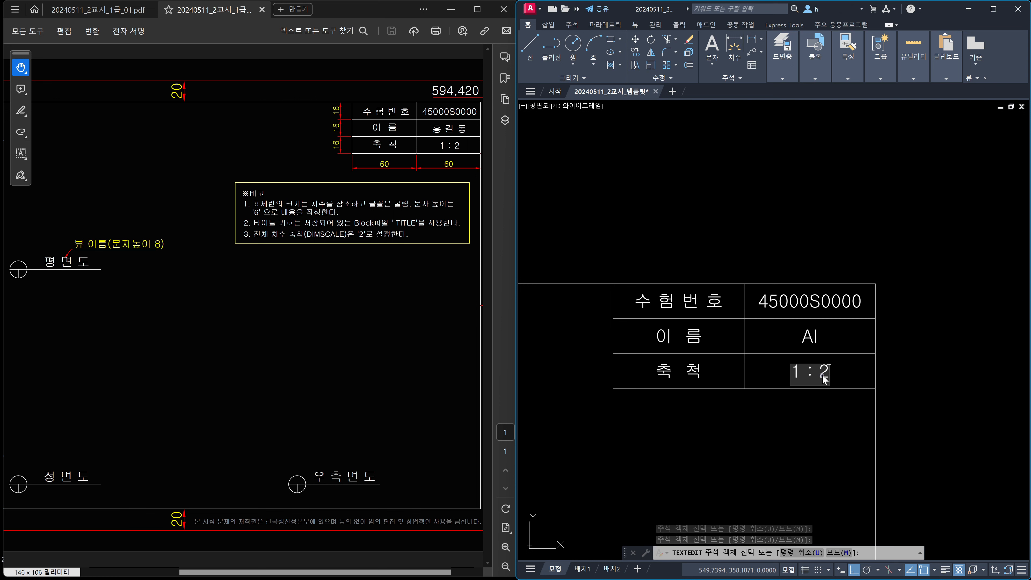
{"action": "key", "text": "Return"}
{"action": "key", "text": "Escape"}
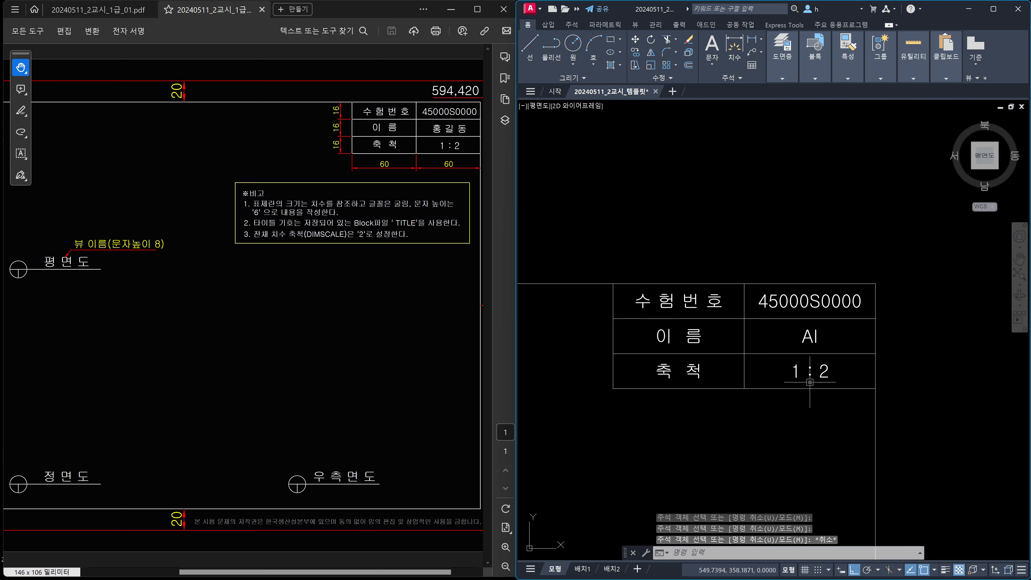
- Show the three-view drawing from 20240511_2교시_1급_01.pdf in the PDF viewer, and return to the AutoCAD drawing
{"action": "scroll", "coordinate": [791, 365], "scroll_direction": "down", "scroll_amount": 6}
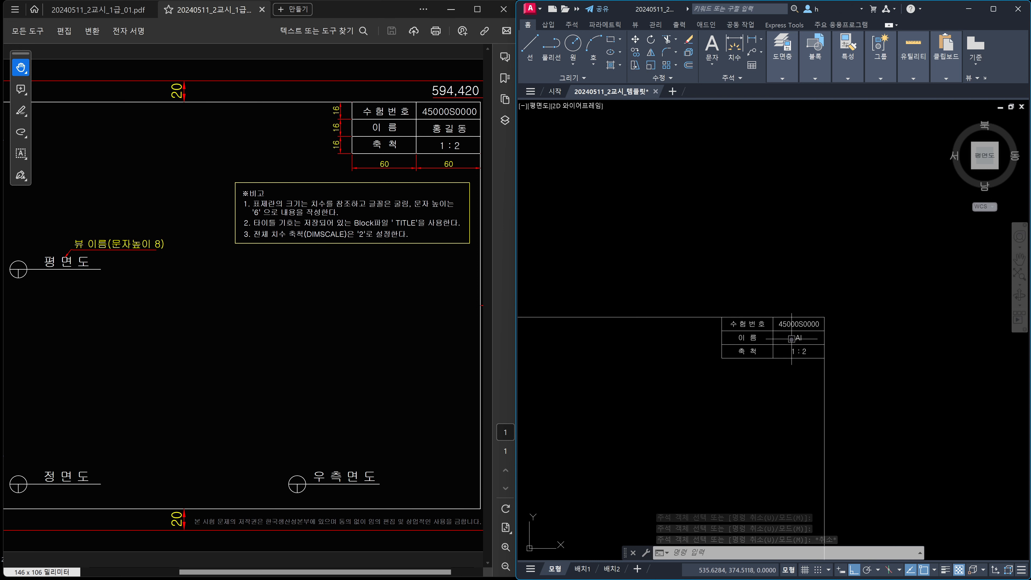
{"action": "middle_click", "coordinate": [757, 374]}
{"action": "middle_click", "coordinate": [757, 373]}
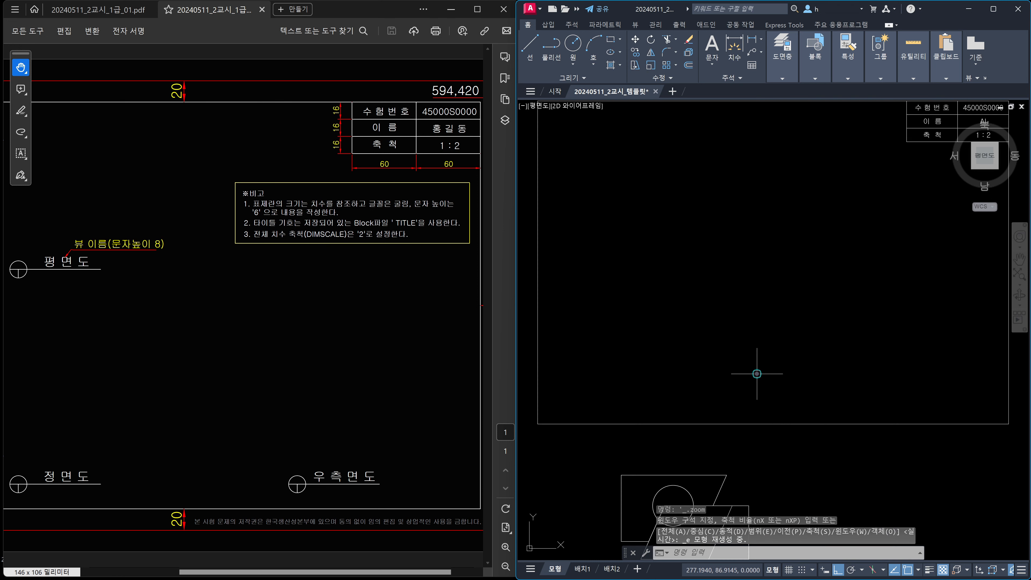
{"action": "scroll", "coordinate": [784, 355], "scroll_direction": "down", "scroll_amount": 2}
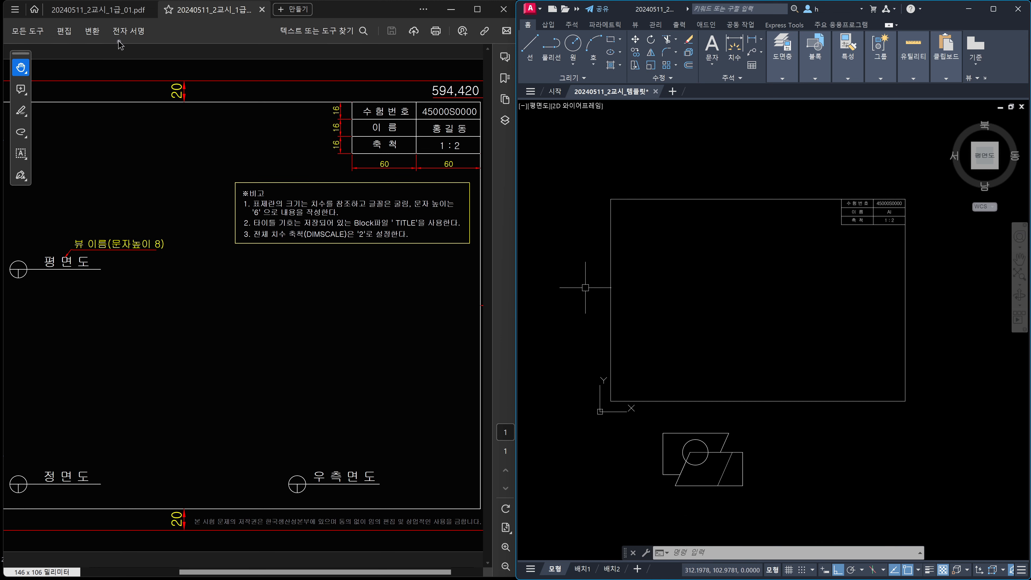
{"action": "left_click", "coordinate": [98, 9]}
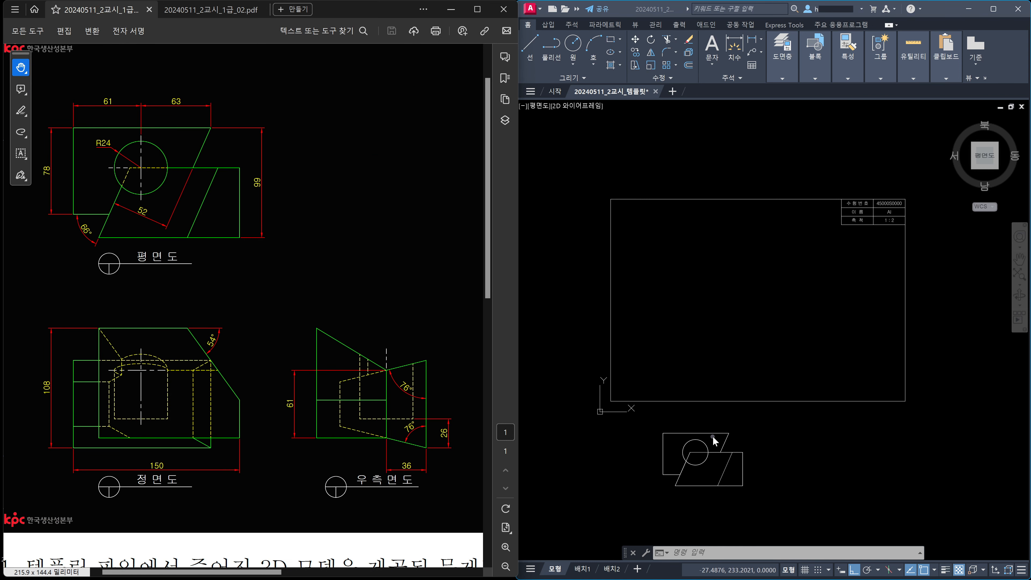
{"action": "left_click", "coordinate": [768, 462]}
{"action": "key", "text": "Escape"}
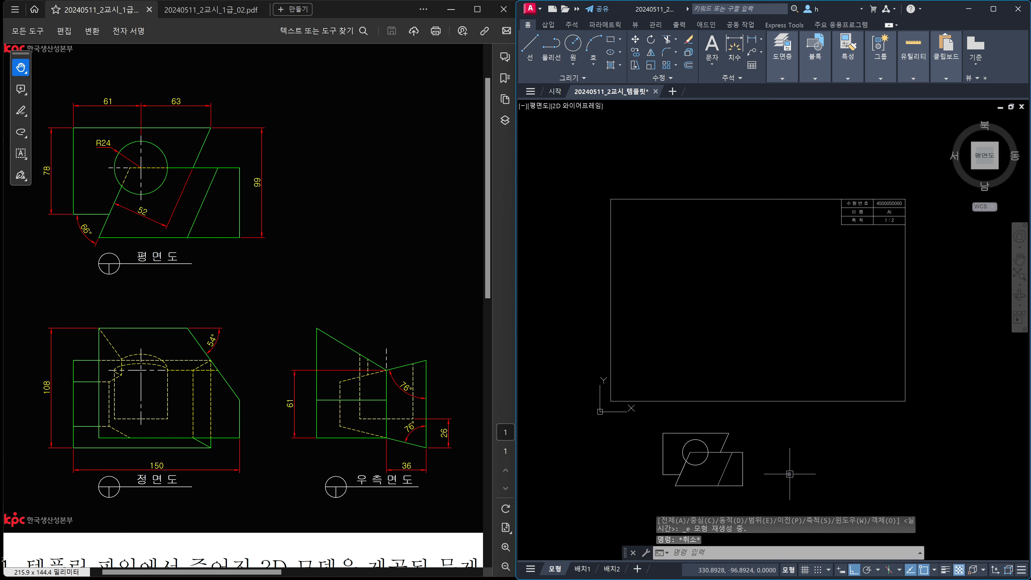
- Start a Flatshot of the model in plan view with foreground line color and linetype set to ByLayer
{"action": "type", "text": "fsho"}
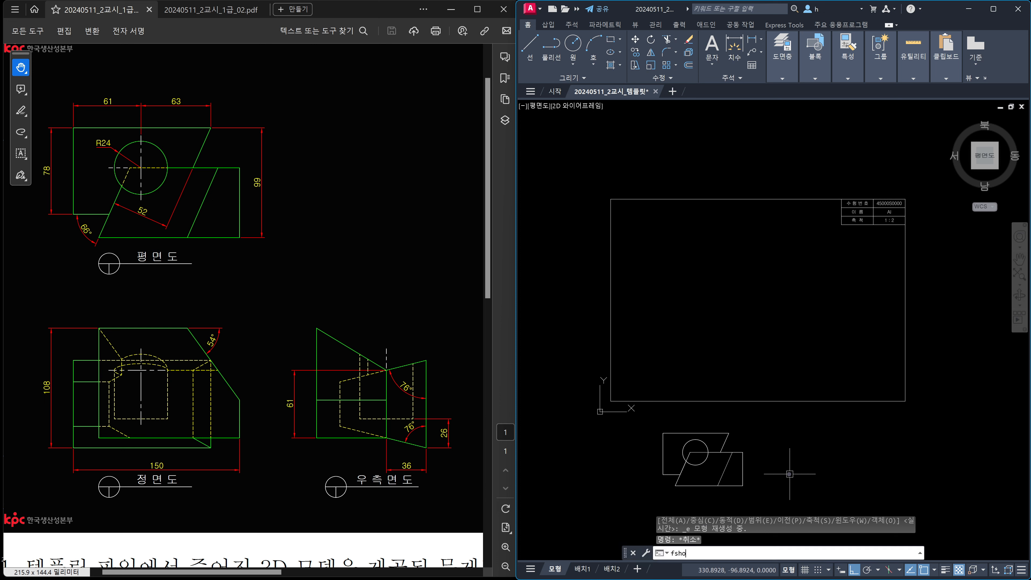
{"action": "type", "text": "t"}
{"action": "key", "text": "Return"}
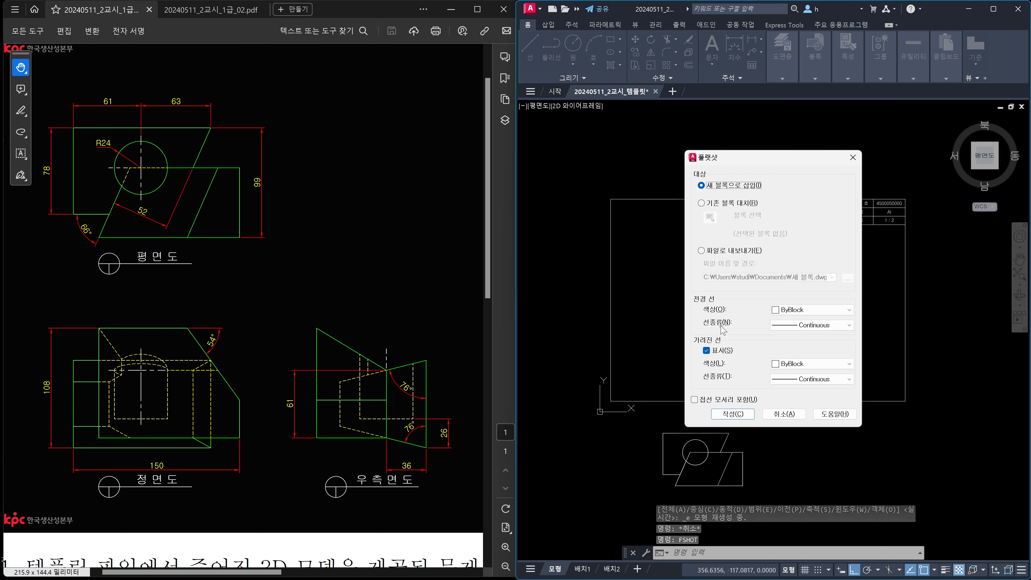
{"action": "left_click", "coordinate": [809, 312]}
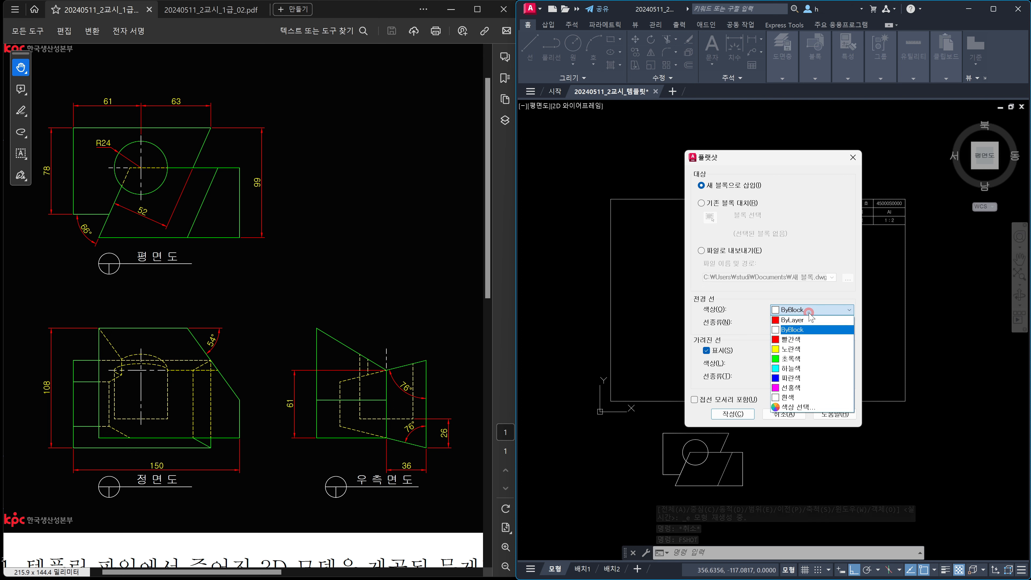
{"action": "left_click", "coordinate": [812, 321]}
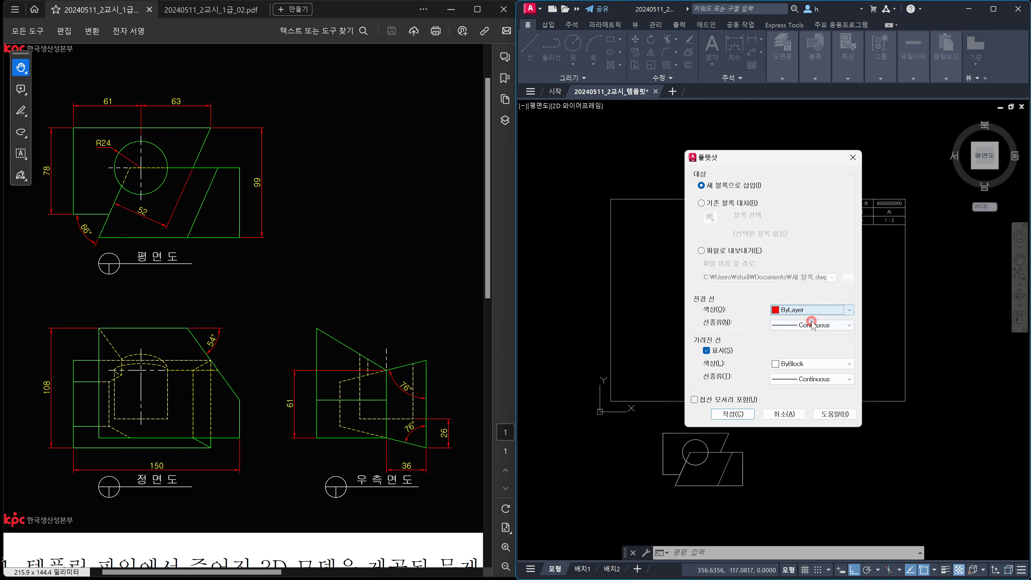
{"action": "left_click", "coordinate": [836, 327]}
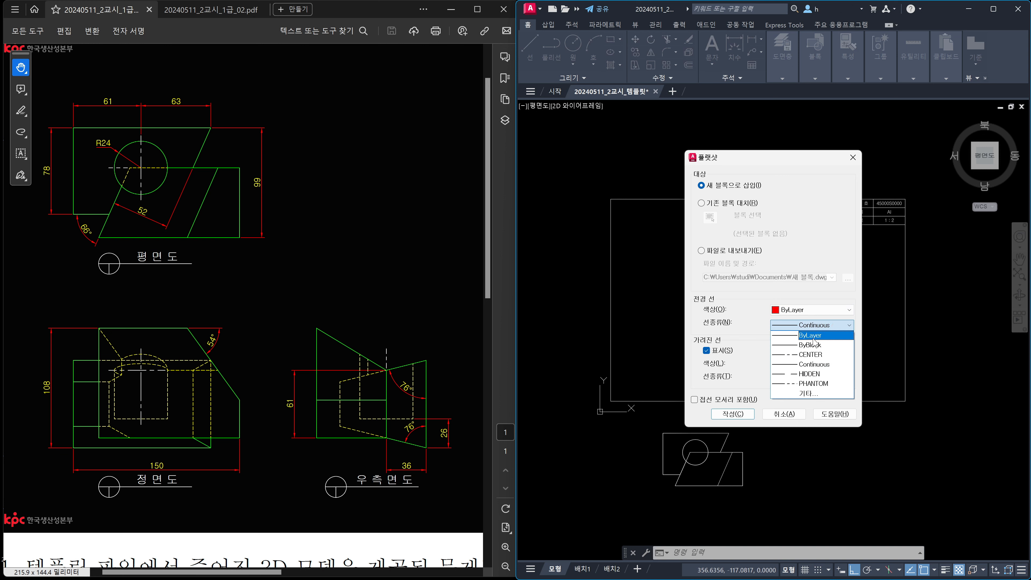
{"action": "left_click", "coordinate": [814, 339]}
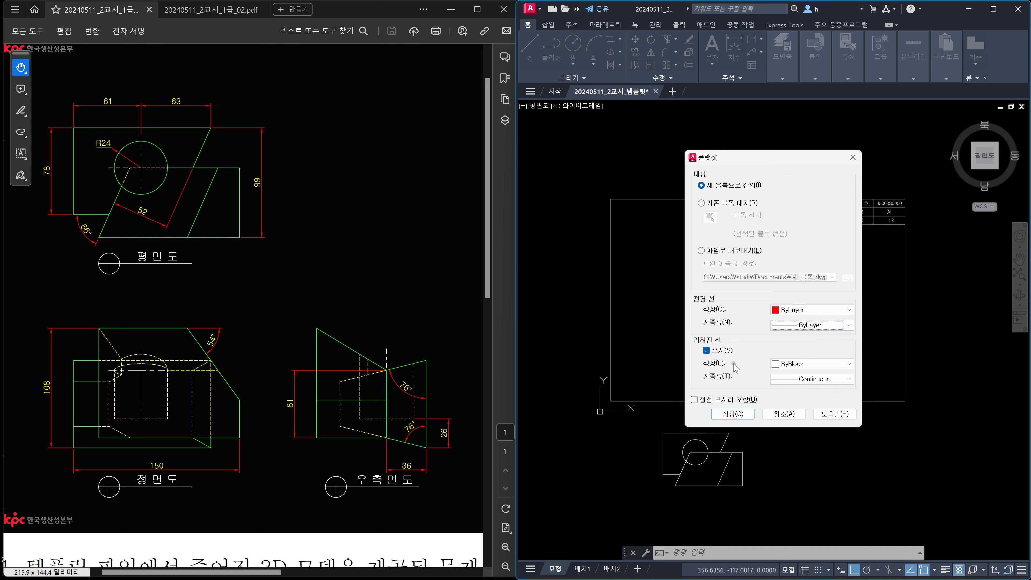
- Set the Flatshot's obscured lines to color 선홍색 (magenta) and linetype ByLayer
{"action": "left_click", "coordinate": [802, 364]}
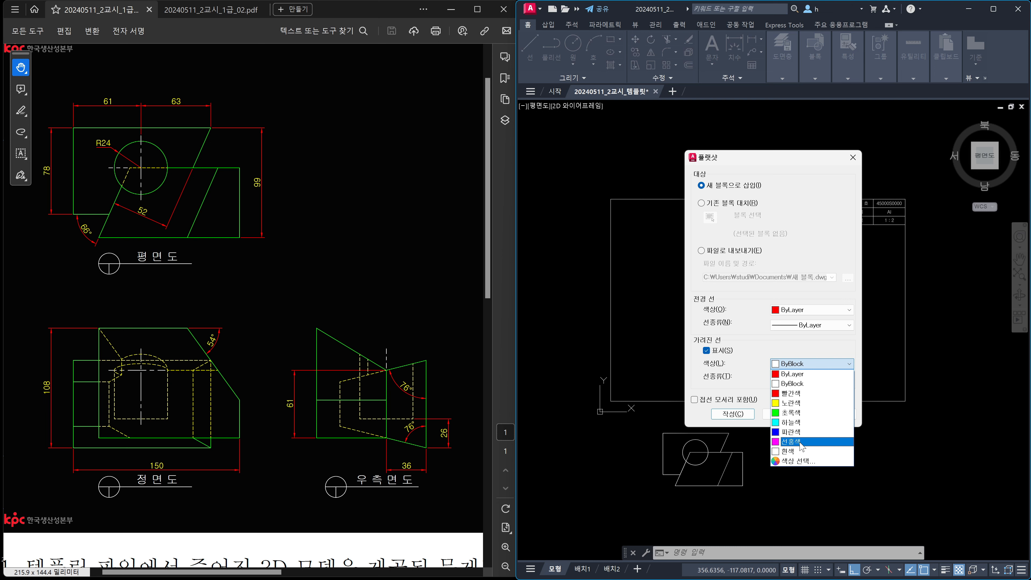
{"action": "left_click", "coordinate": [800, 441]}
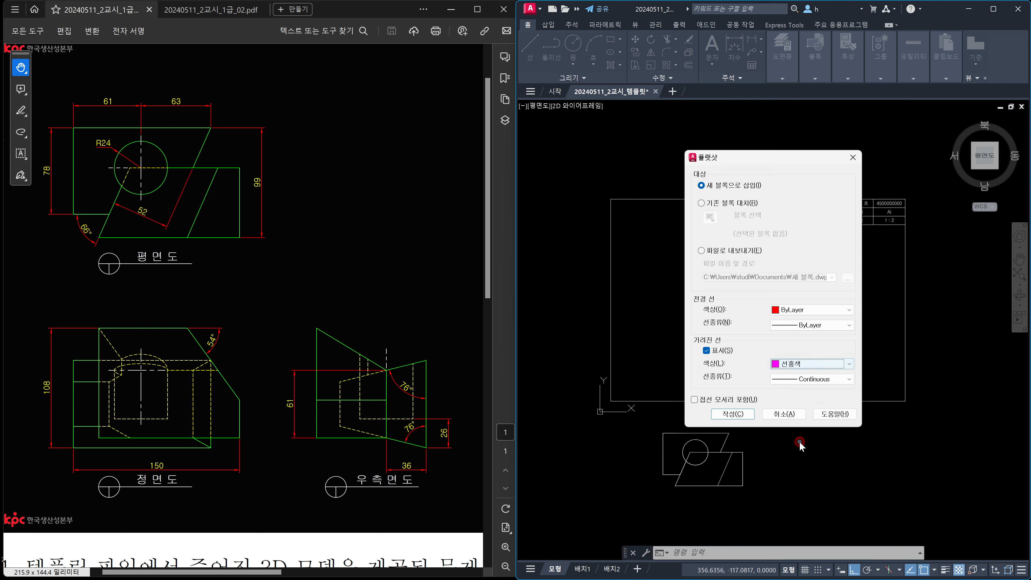
{"action": "left_click", "coordinate": [807, 382]}
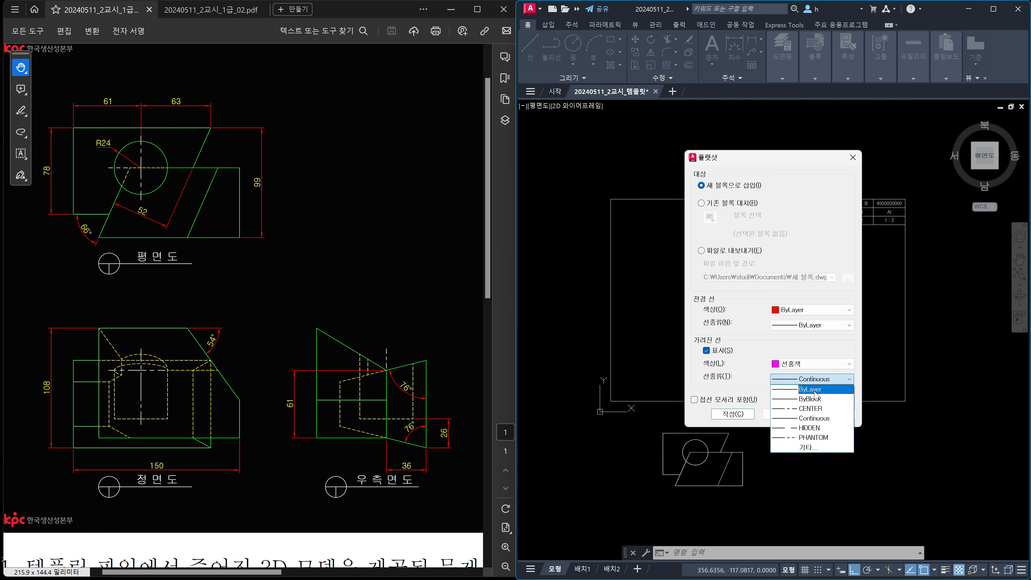
{"action": "left_click", "coordinate": [814, 390]}
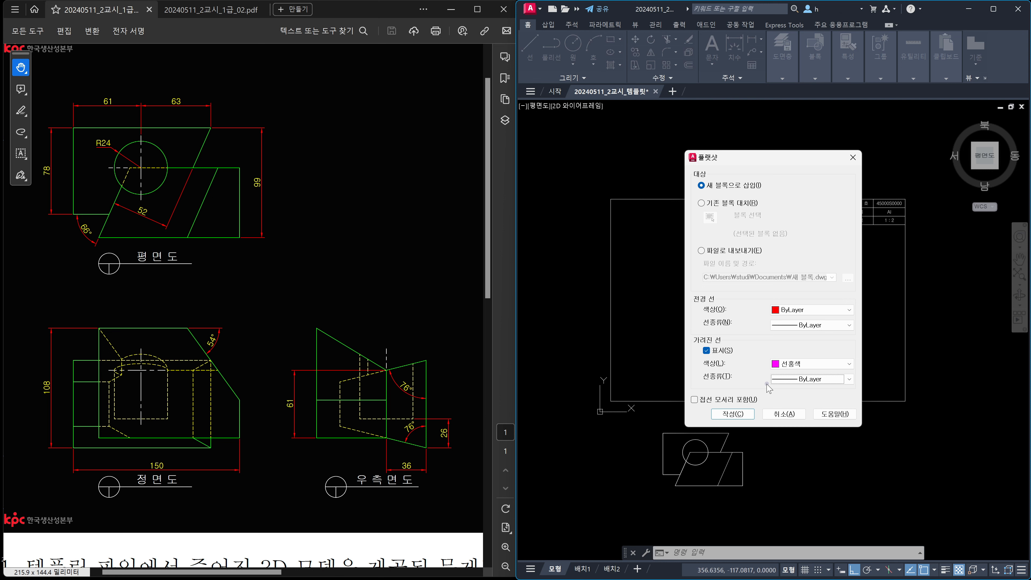
- Create the plan-view Flatshot block and insert it in the sheet's upper-left area with scale 1 and rotation 0
{"action": "left_click", "coordinate": [745, 414]}
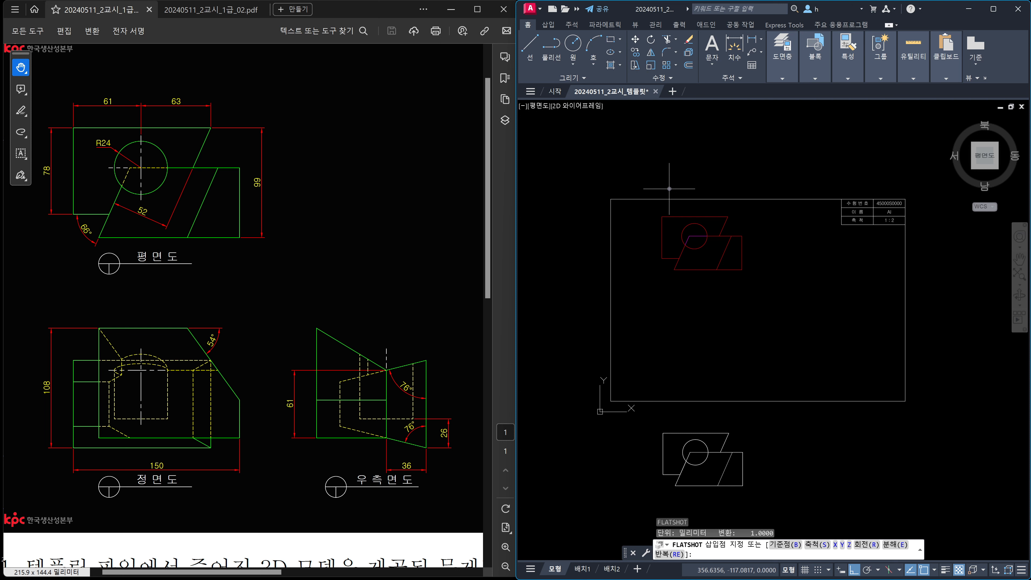
{"action": "left_click", "coordinate": [669, 189]}
{"action": "key", "text": "Return"}
{"action": "key", "text": "Return"}
{"action": "key", "text": "Return"}
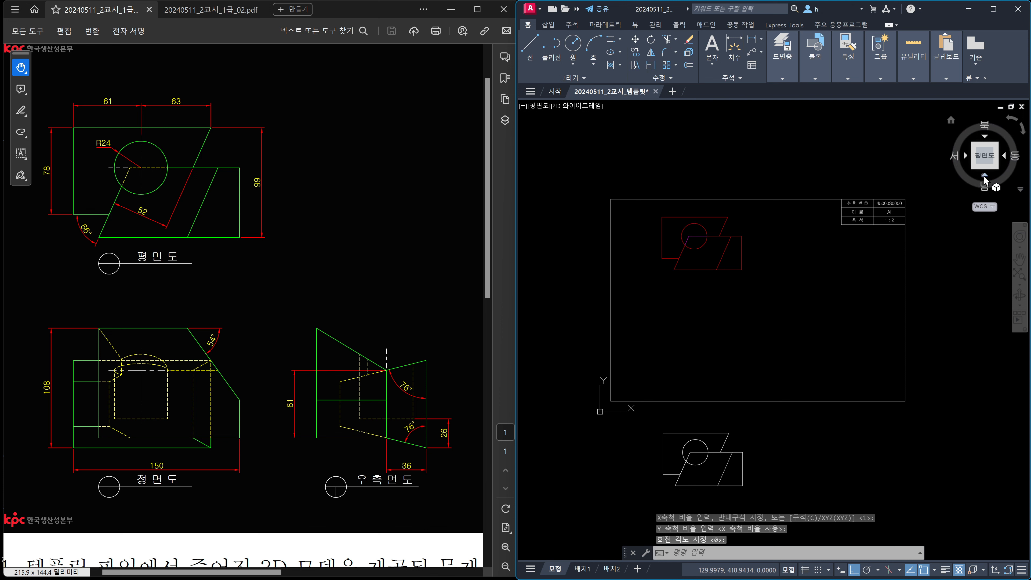
- Create a Flatshot block of the model from the front view, using the existing foreground and obscured line settings
{"action": "left_click", "coordinate": [984, 178]}
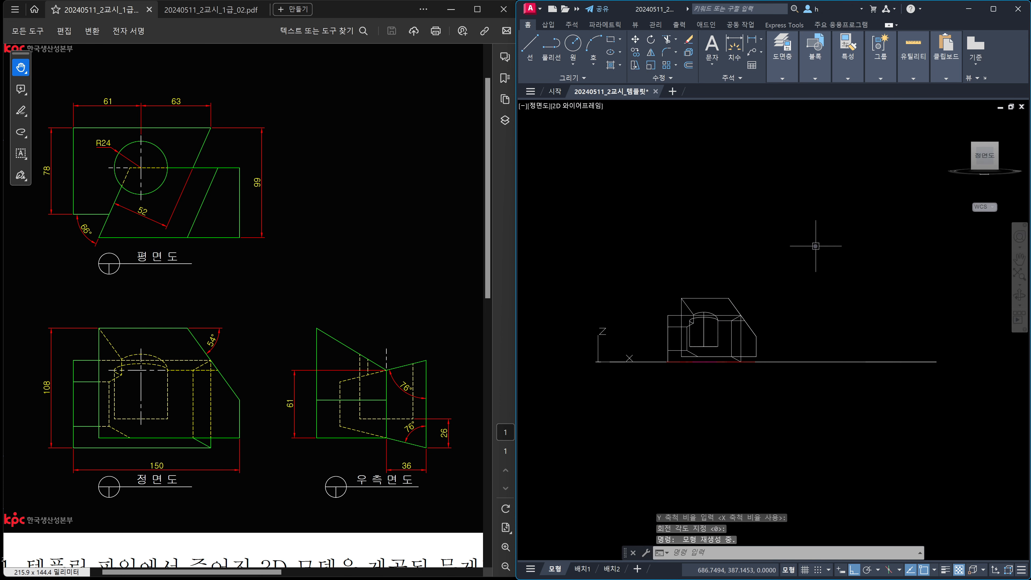
{"action": "type", "text": "flatshot"}
{"action": "key", "text": "Return"}
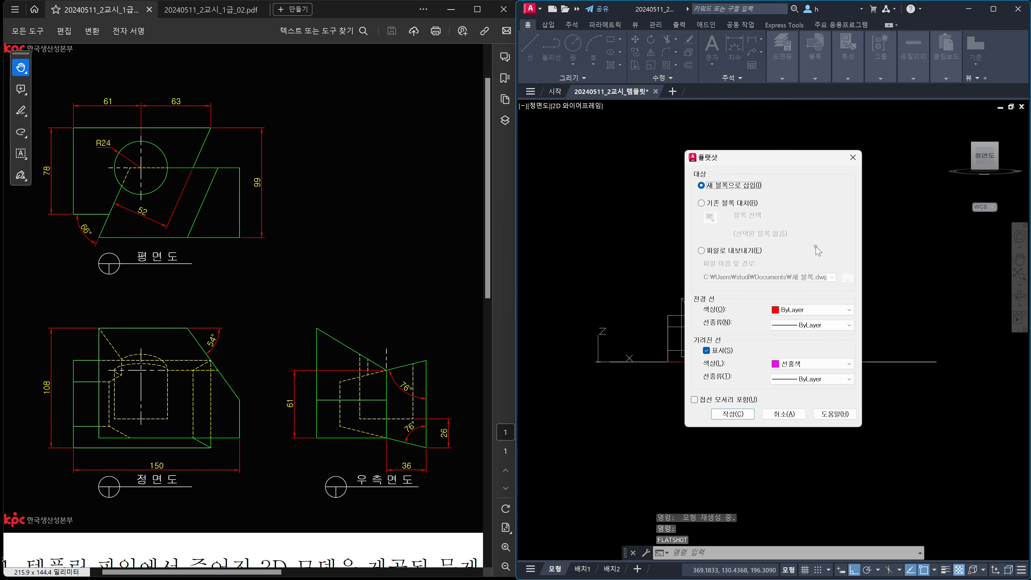
{"action": "key", "text": "Return"}
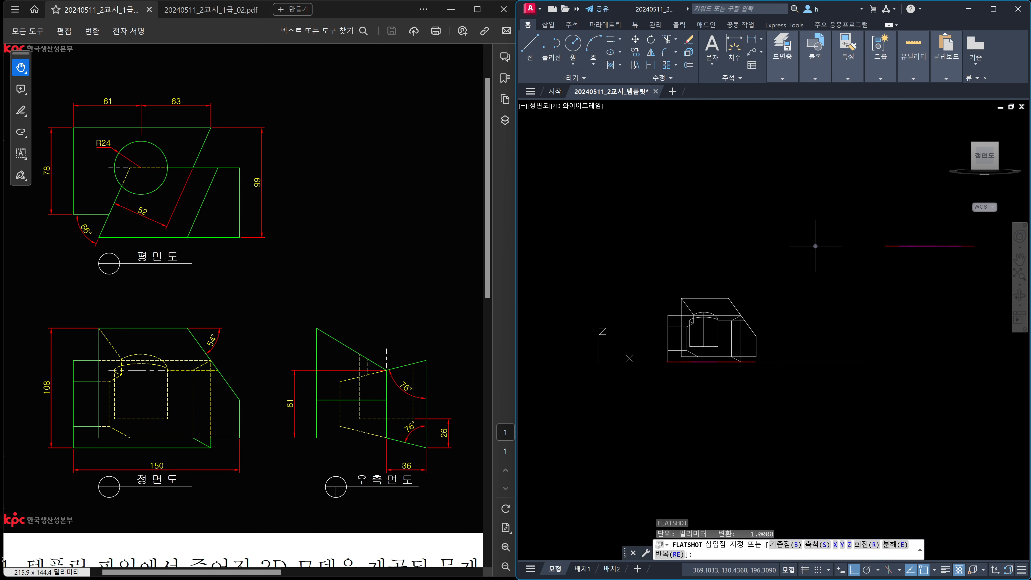
- In plan view, insert the front-view block by its upper-left corner at the plan view's lower-left corner, with scale 1 and rotation 0
{"action": "left_click", "coordinate": [986, 140]}
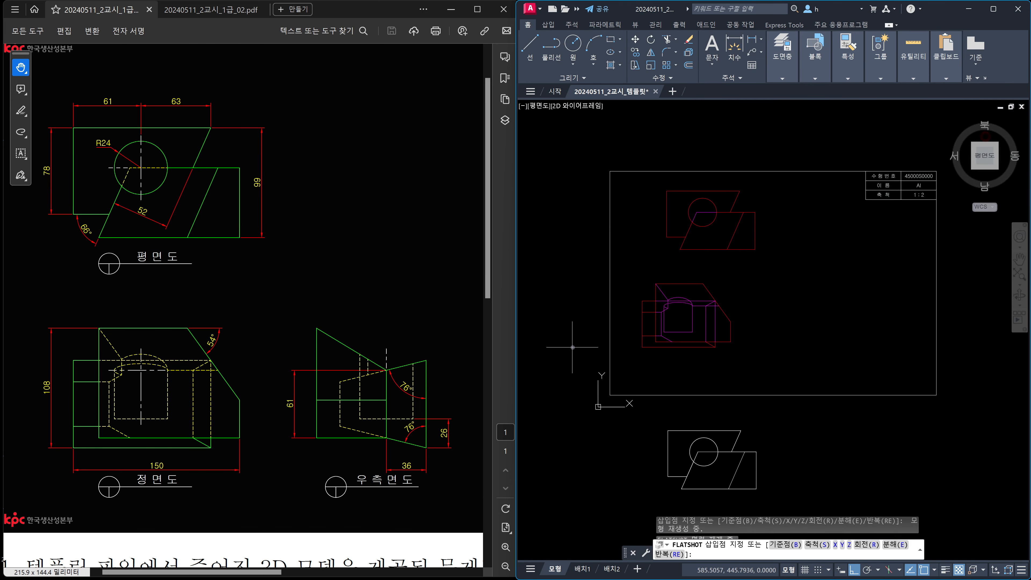
{"action": "type", "text": "b"}
{"action": "key", "text": "Return"}
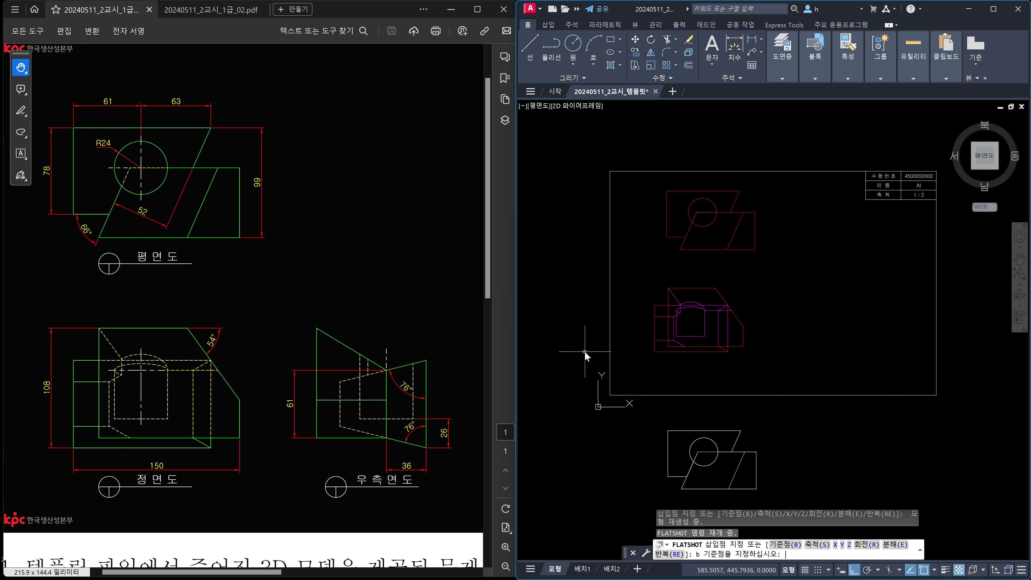
{"action": "scroll", "coordinate": [609, 325], "scroll_direction": "up", "scroll_amount": 4}
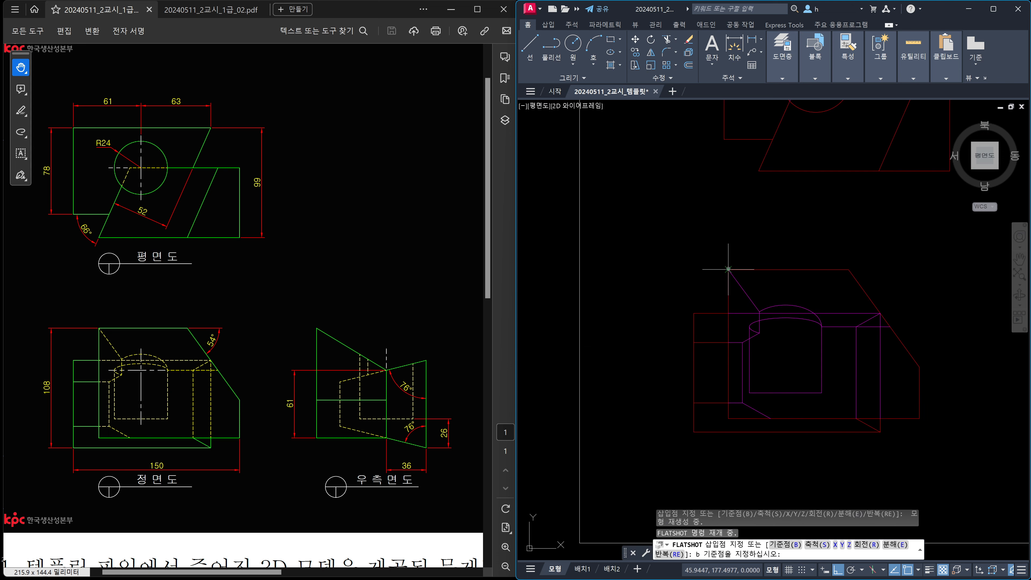
{"action": "left_click", "coordinate": [729, 269]}
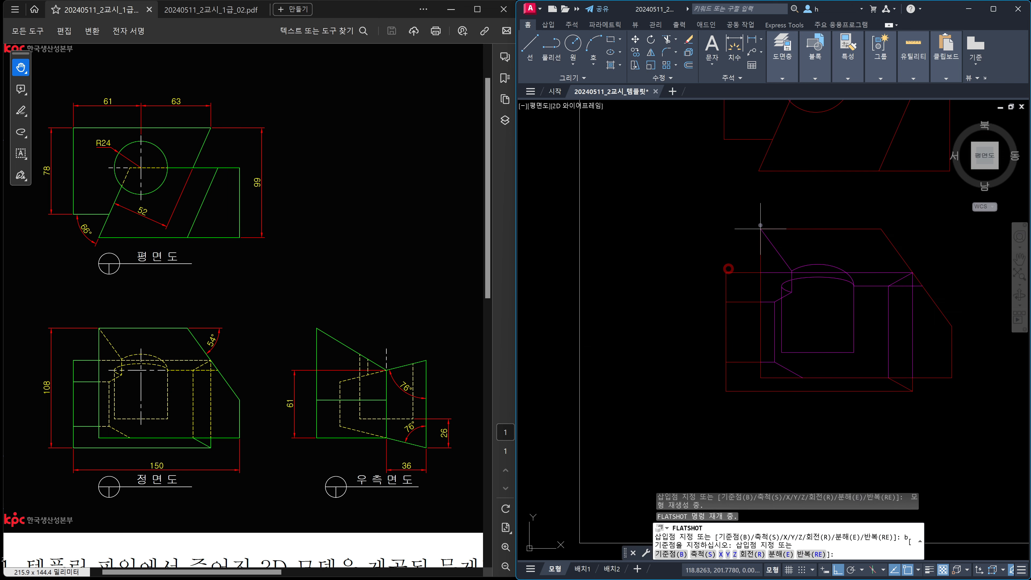
{"action": "left_click", "coordinate": [761, 172]}
{"action": "key", "text": "Return"}
{"action": "key", "text": "Return"}
{"action": "key", "text": "Return"}
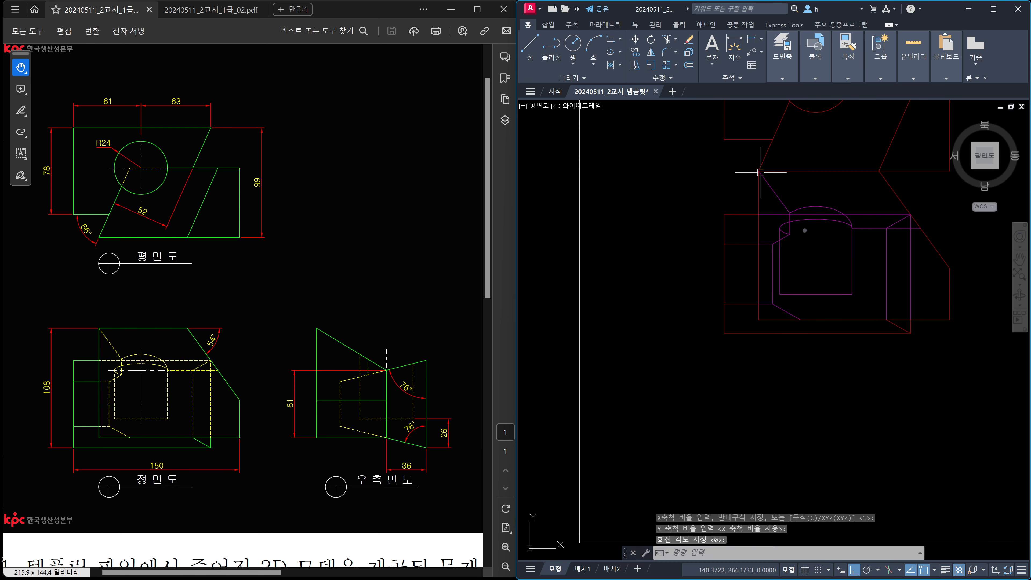
- Create a Flatshot block of the model from the right-side view with the same line settings
{"action": "scroll", "coordinate": [893, 275], "scroll_direction": "down", "scroll_amount": 4}
{"action": "middle_click_drag", "start_coordinate": [894, 274], "coordinate": [847, 290]}
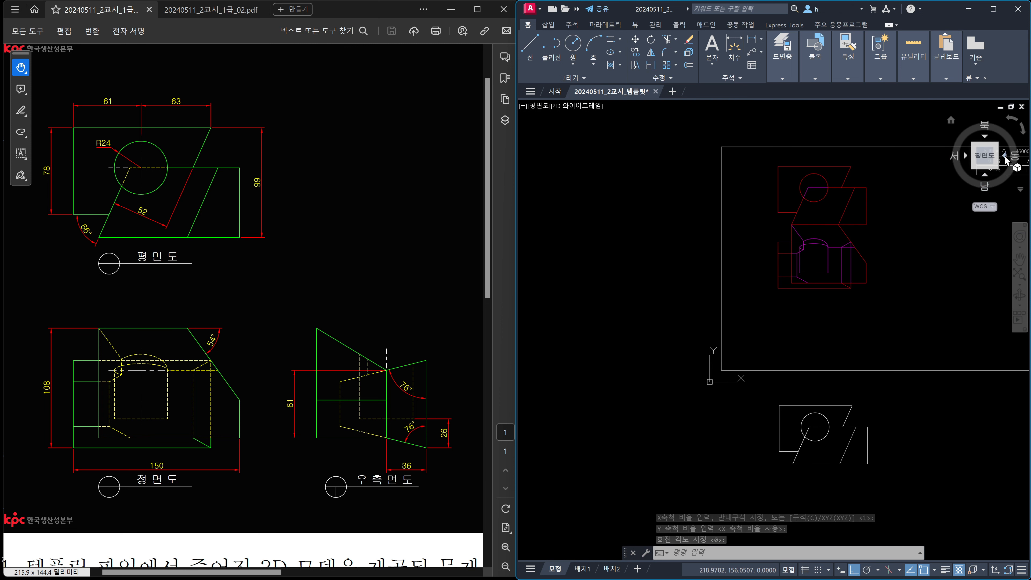
{"action": "left_click", "coordinate": [1004, 158]}
{"action": "left_click", "coordinate": [1004, 158]}
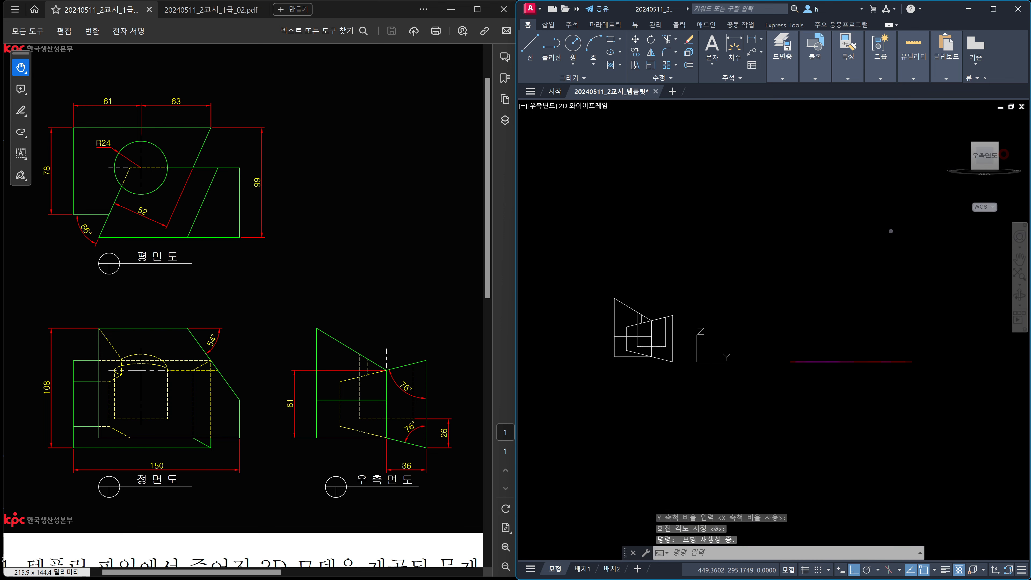
{"action": "type", "text": "flatshot"}
{"action": "key", "text": "Return"}
{"action": "key", "text": "Return"}
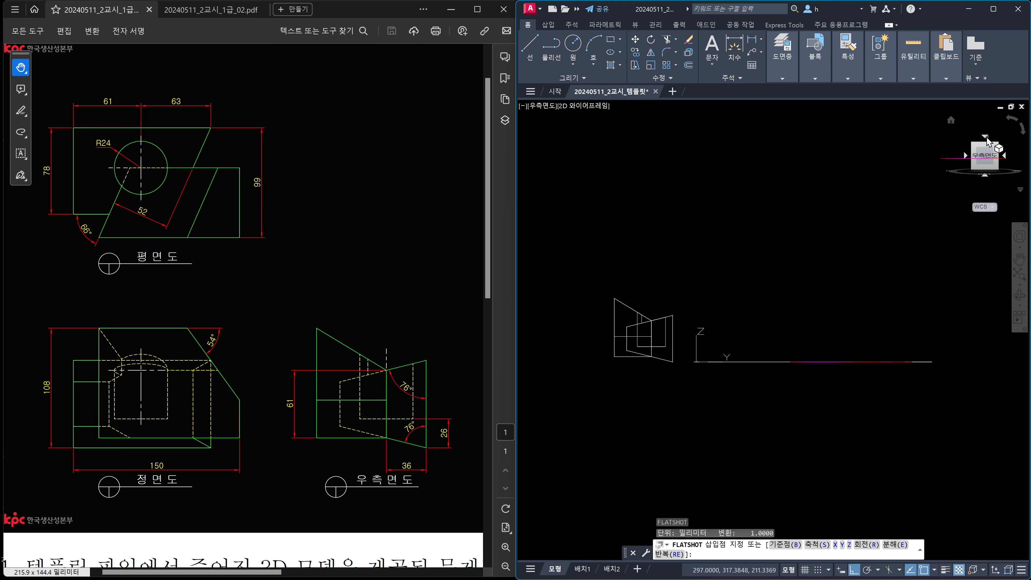
- In the upright plan view, insert the right-side block by its lower-left corner at the front view's lower-right corner, scale 1, rotation 0
{"action": "left_click", "coordinate": [986, 138]}
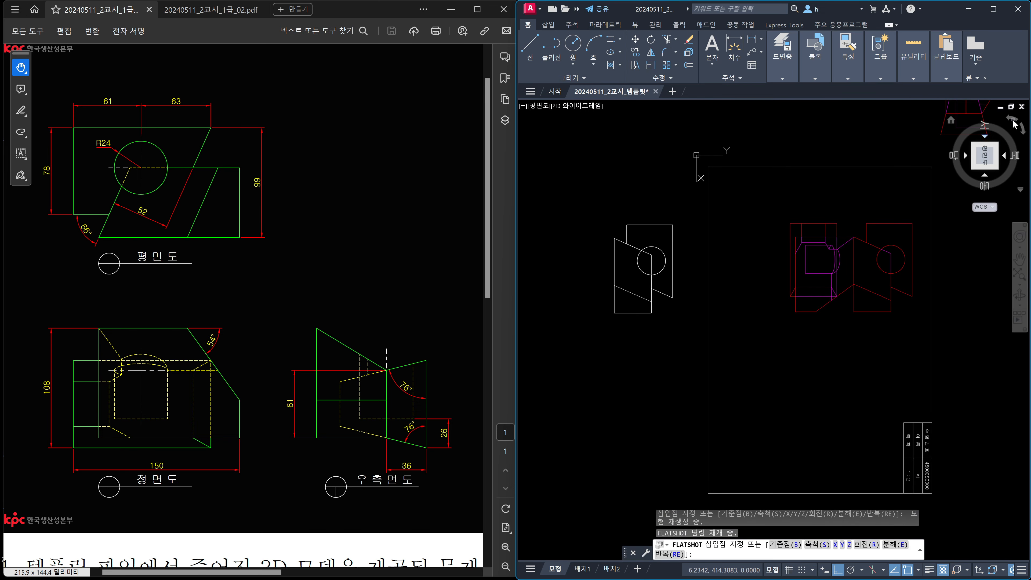
{"action": "left_click", "coordinate": [1012, 122]}
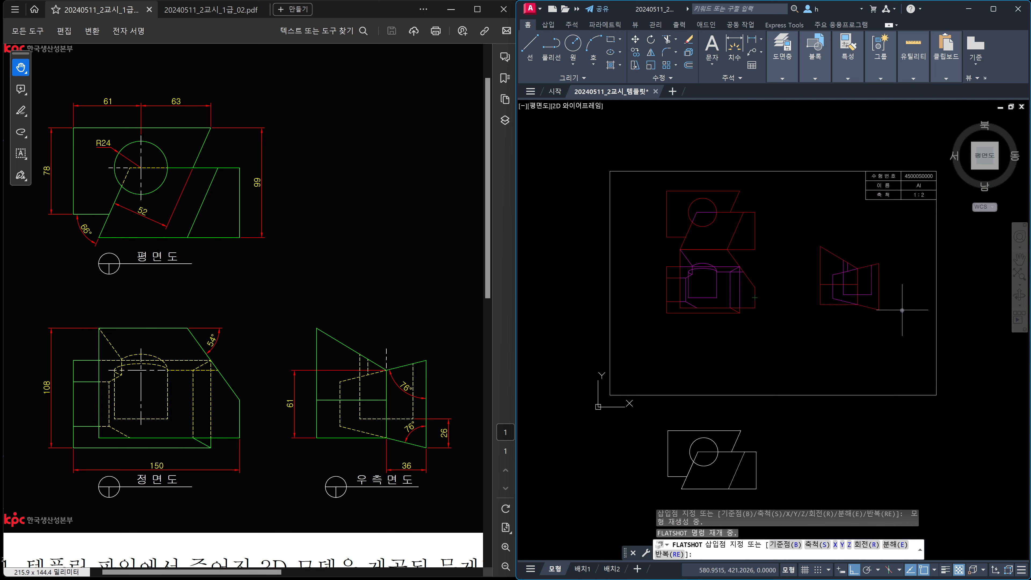
{"action": "type", "text": "b"}
{"action": "key", "text": "Return"}
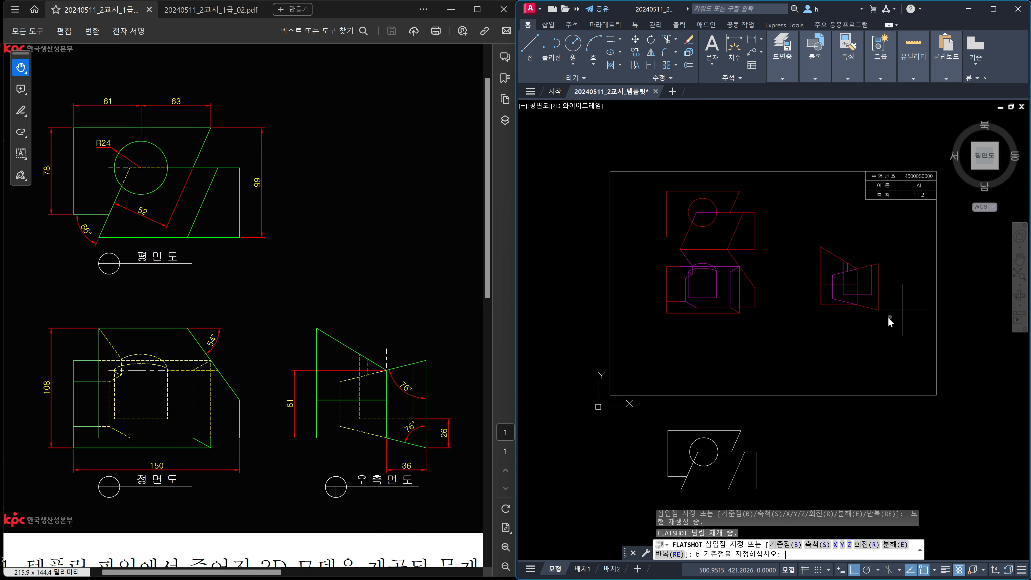
{"action": "left_click", "coordinate": [822, 304]}
{"action": "left_click", "coordinate": [756, 308]}
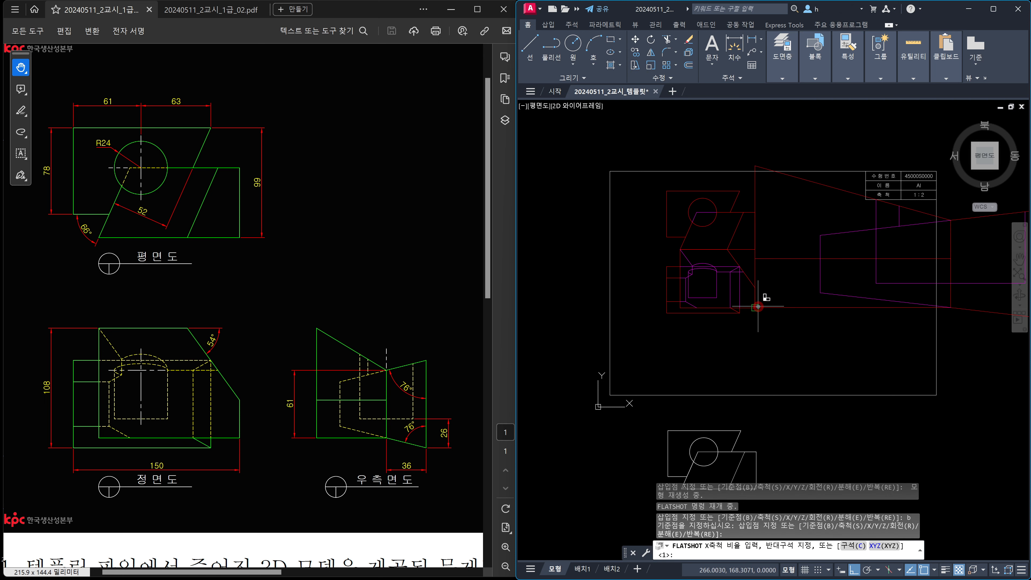
{"action": "key", "text": "Return"}
{"action": "key", "text": "Return"}
{"action": "key", "text": "Return"}
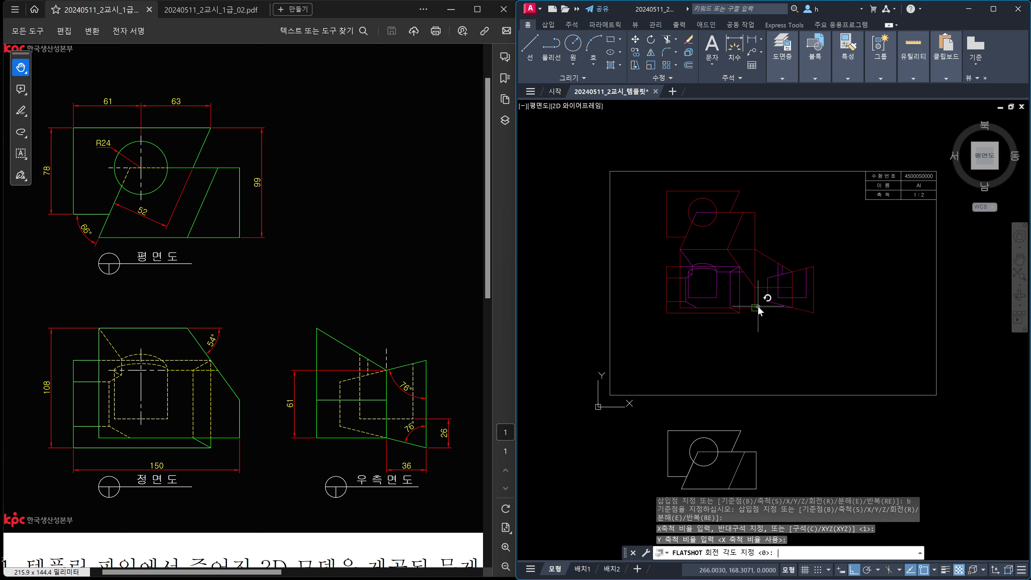
{"action": "key", "text": "Escape"}
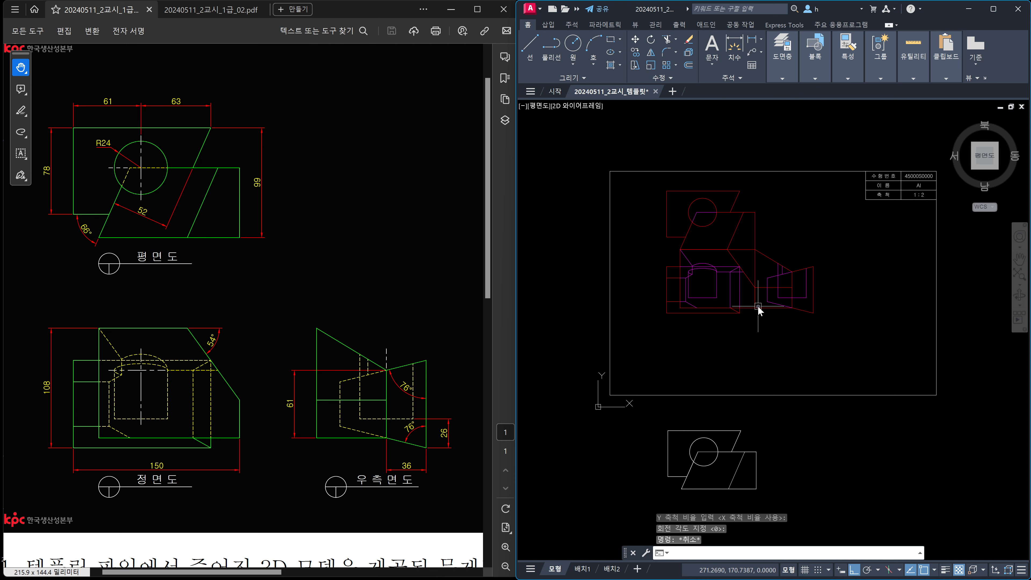
- Move the front and right-side view blocks together about 94 mm straight down, away from the plan view
{"action": "scroll", "coordinate": [756, 340], "scroll_direction": "up", "scroll_amount": 2}
{"action": "mouse_move", "coordinate": [756, 340]}
{"action": "middle_mouse_down"}
{"action": "mouse_move", "coordinate": [741, 342]}
{"action": "mouse_move", "coordinate": [780, 330]}
{"action": "middle_mouse_up"}
{"action": "scroll", "coordinate": [738, 344], "scroll_direction": "down", "scroll_amount": 2}
{"action": "key", "text": "Escape"}
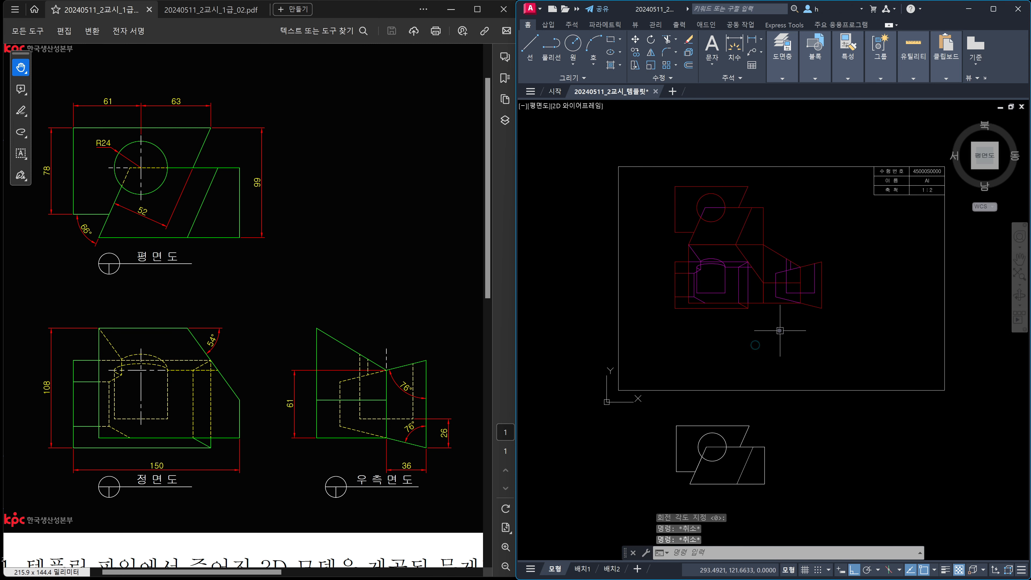
{"action": "type", "text": "m"}
{"action": "key", "text": "Return"}
{"action": "left_click", "coordinate": [851, 323]}
{"action": "left_click", "coordinate": [707, 283]}
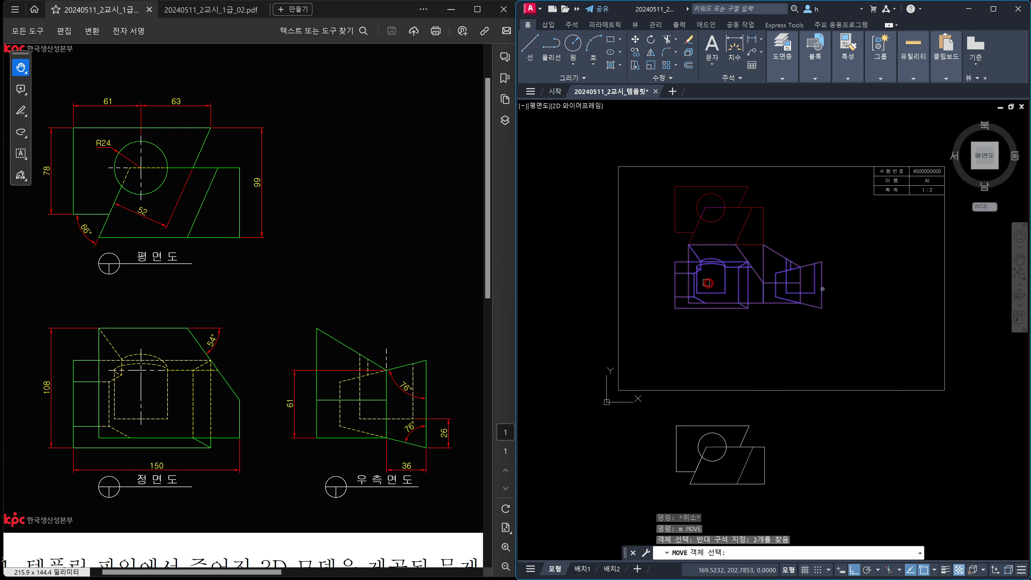
{"action": "key", "text": "Return"}
{"action": "left_click", "coordinate": [861, 277]}
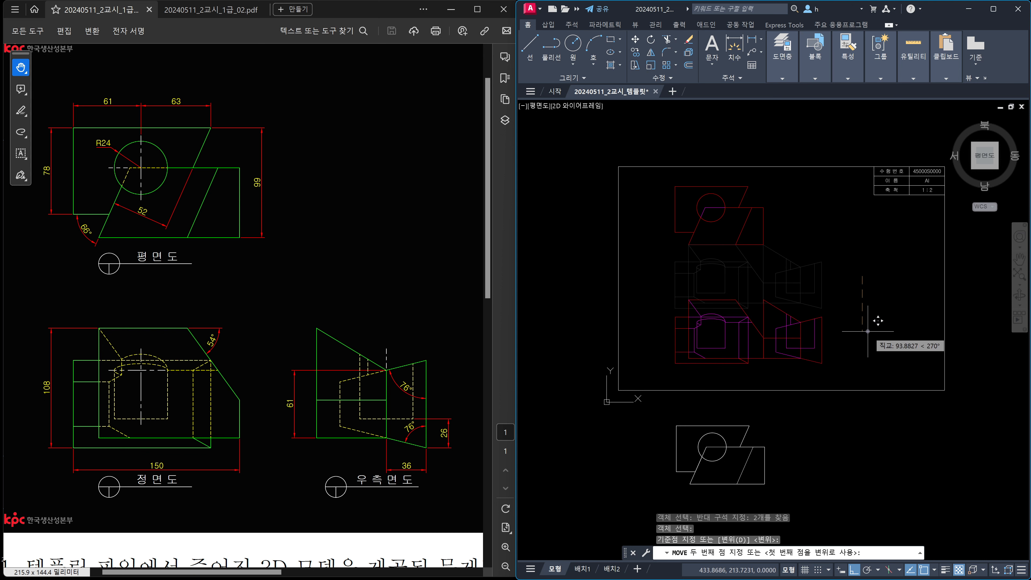
{"action": "left_click", "coordinate": [868, 331]}
- Move the right-side view block about 73 mm horizontally to the right, away from the front view
{"action": "key", "text": "space"}
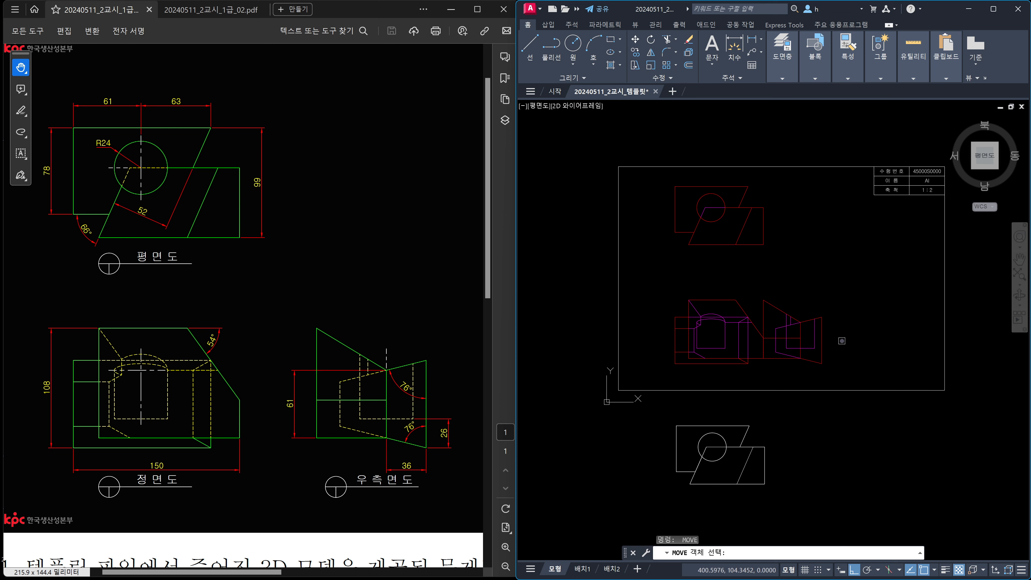
{"action": "left_click", "coordinate": [848, 308]}
{"action": "left_click", "coordinate": [798, 330]}
{"action": "key", "text": "space"}
{"action": "left_click", "coordinate": [858, 307]}
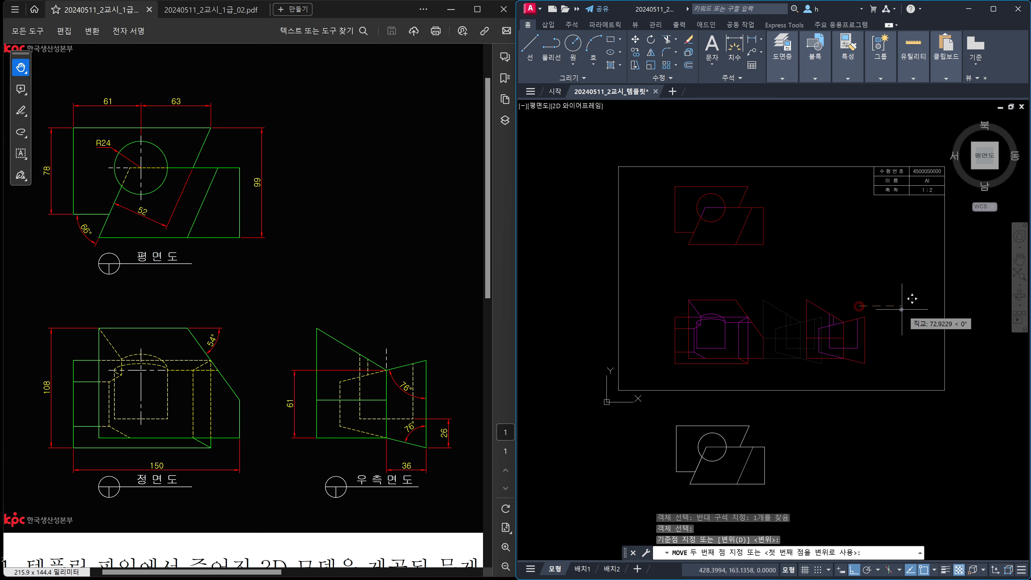
{"action": "left_click", "coordinate": [902, 309]}
- Shift the right-side view block a little further right to widen its spacing from the front view
{"action": "key", "text": "space"}
{"action": "left_click", "coordinate": [853, 315]}
{"action": "left_click", "coordinate": [842, 336]}
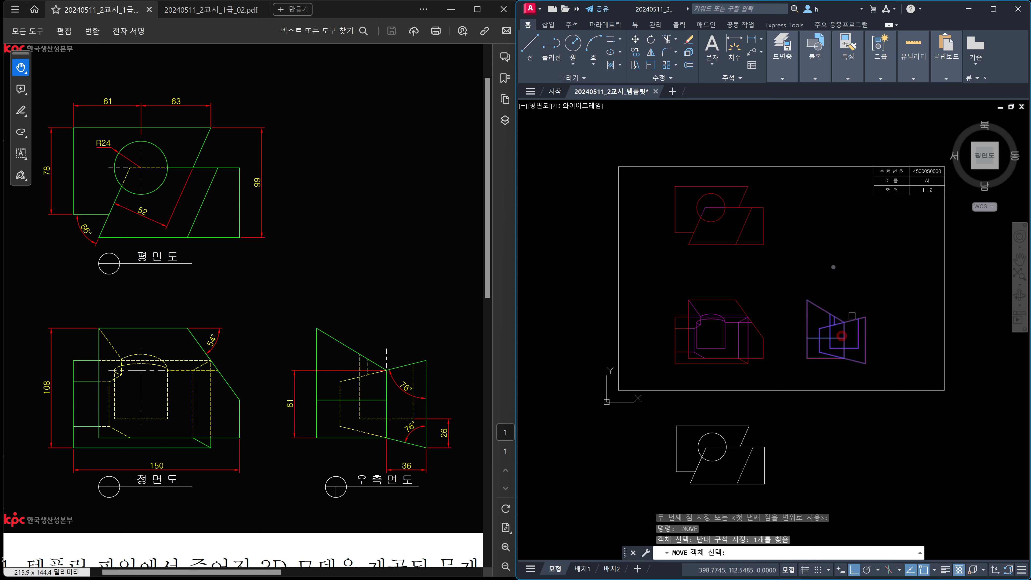
{"action": "key", "text": "space"}
{"action": "left_click", "coordinate": [828, 272]}
{"action": "left_click", "coordinate": [848, 272]}
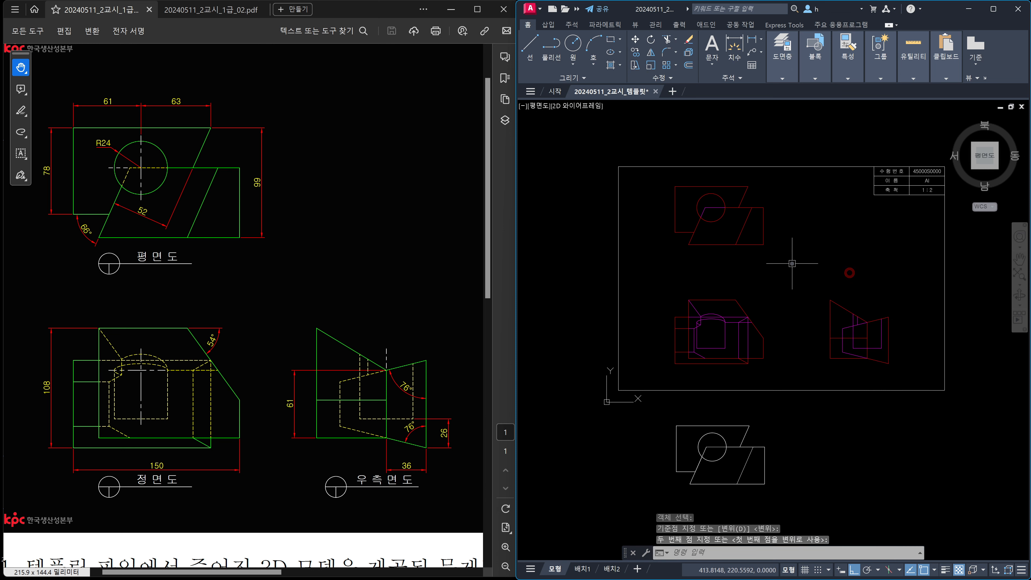
- Move the plan view block slightly straight down within the sheet border
{"action": "key", "text": "space"}
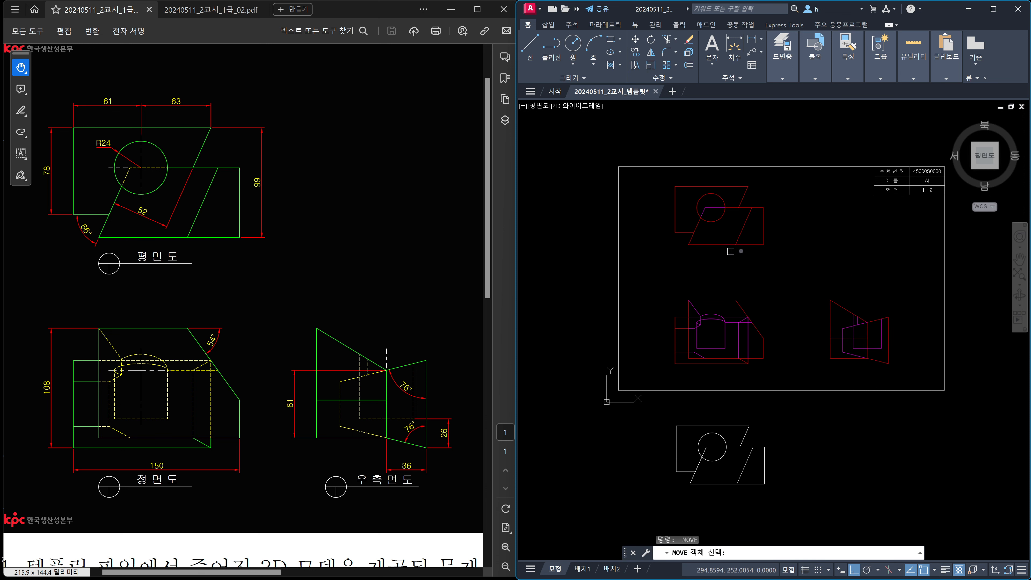
{"action": "left_click", "coordinate": [772, 216]}
{"action": "left_click", "coordinate": [736, 208]}
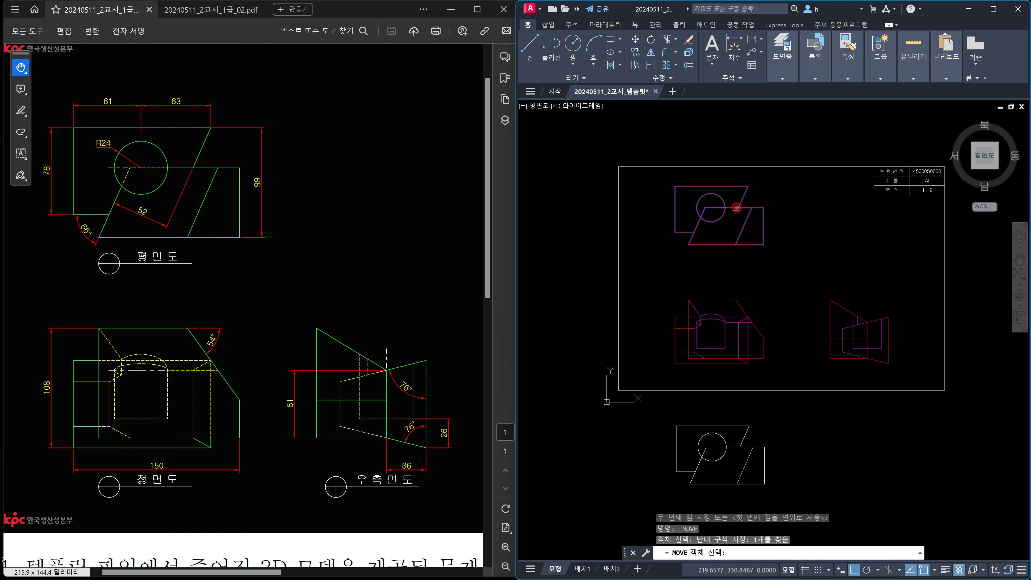
{"action": "key", "text": "space"}
{"action": "left_click", "coordinate": [792, 213]}
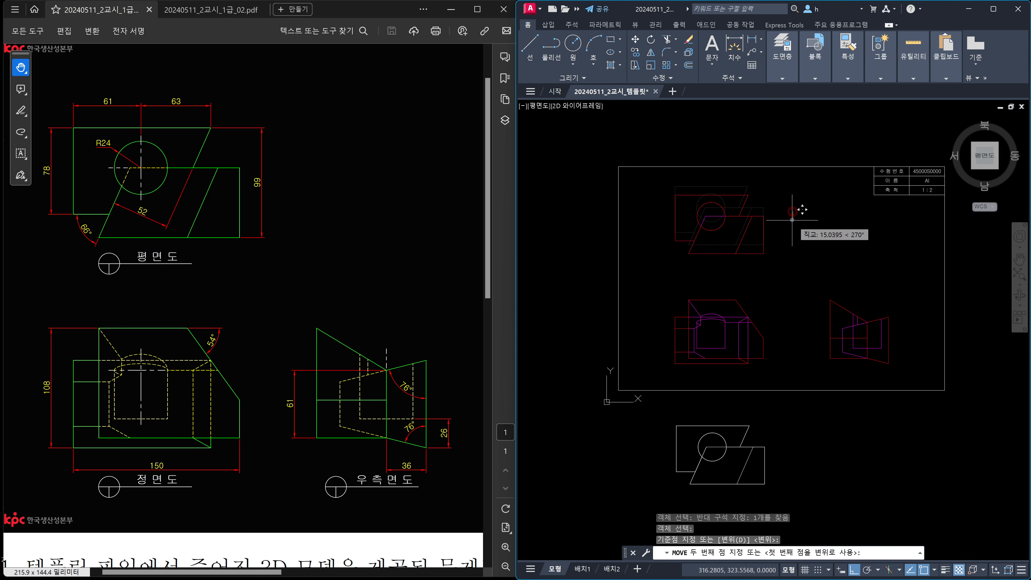
{"action": "key", "text": "Escape"}
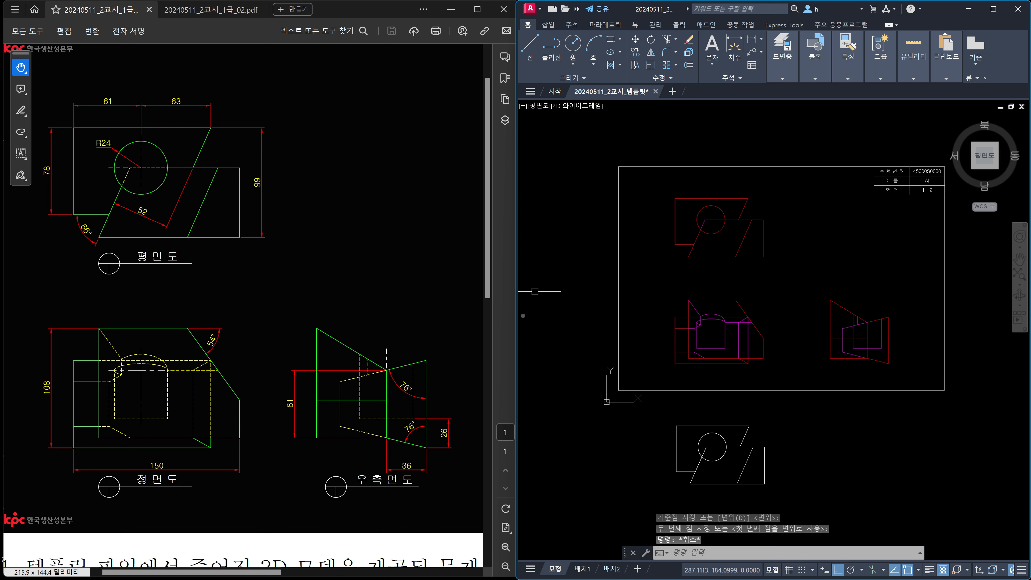
{"action": "middle_click_drag", "start_coordinate": [847, 370], "coordinate": [818, 429]}
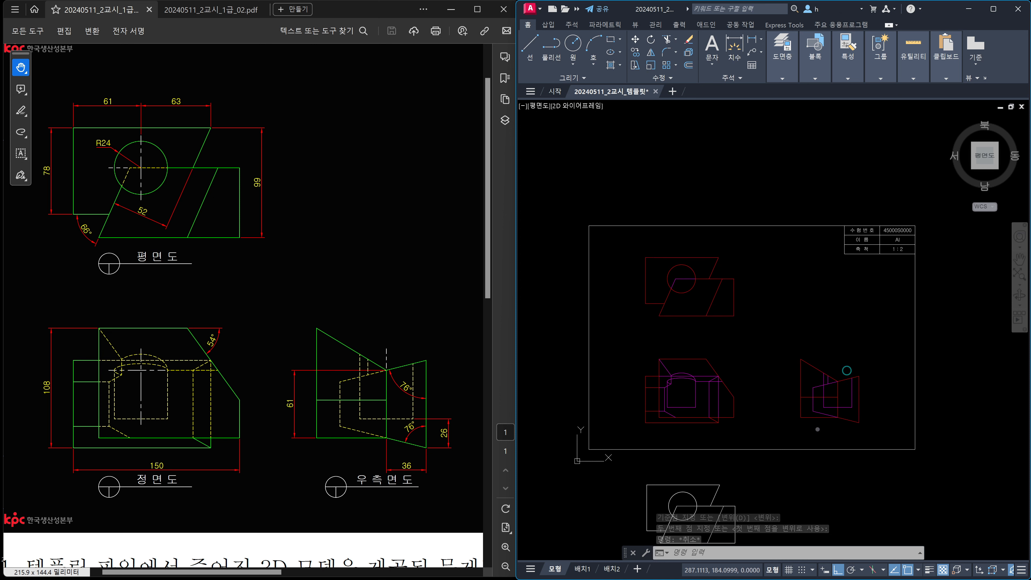
{"action": "scroll", "coordinate": [818, 426], "scroll_direction": "up", "scroll_amount": 2}
{"action": "scroll", "coordinate": [818, 427], "scroll_direction": "down", "scroll_amount": 2}
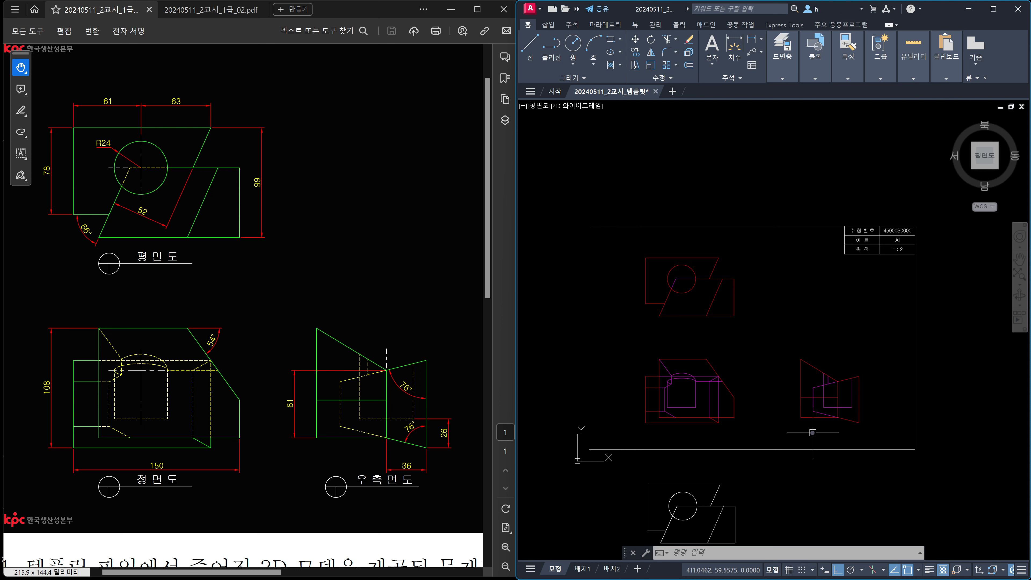
{"action": "scroll", "coordinate": [813, 433], "scroll_direction": "up", "scroll_amount": 2}
{"action": "scroll", "coordinate": [813, 433], "scroll_direction": "down", "scroll_amount": 2}
{"action": "scroll", "coordinate": [857, 437], "scroll_direction": "down", "scroll_amount": 1}
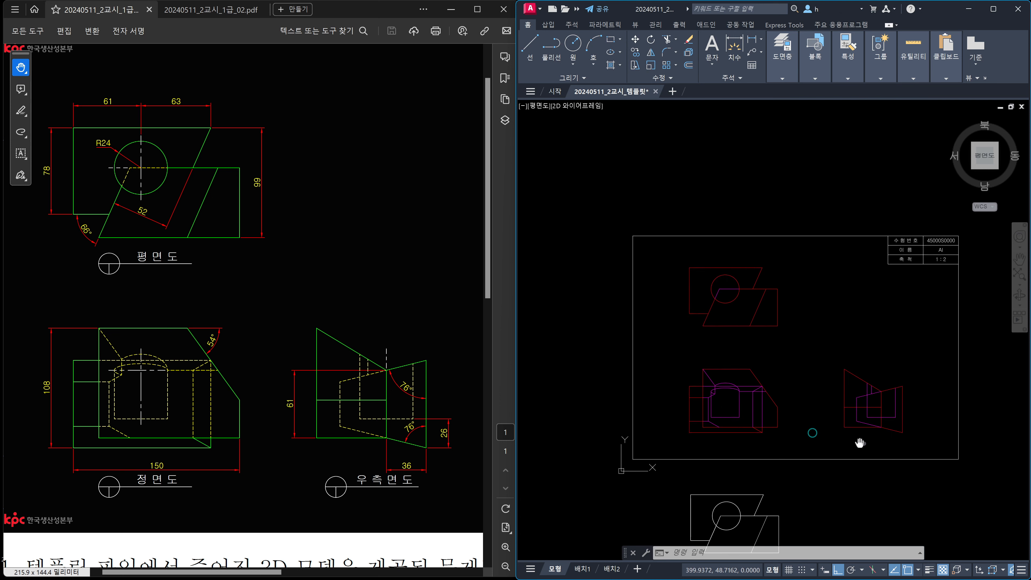
- Explode the plan, front and right-side view blocks into individual lines
{"action": "scroll", "coordinate": [866, 438], "scroll_direction": "up", "scroll_amount": 3}
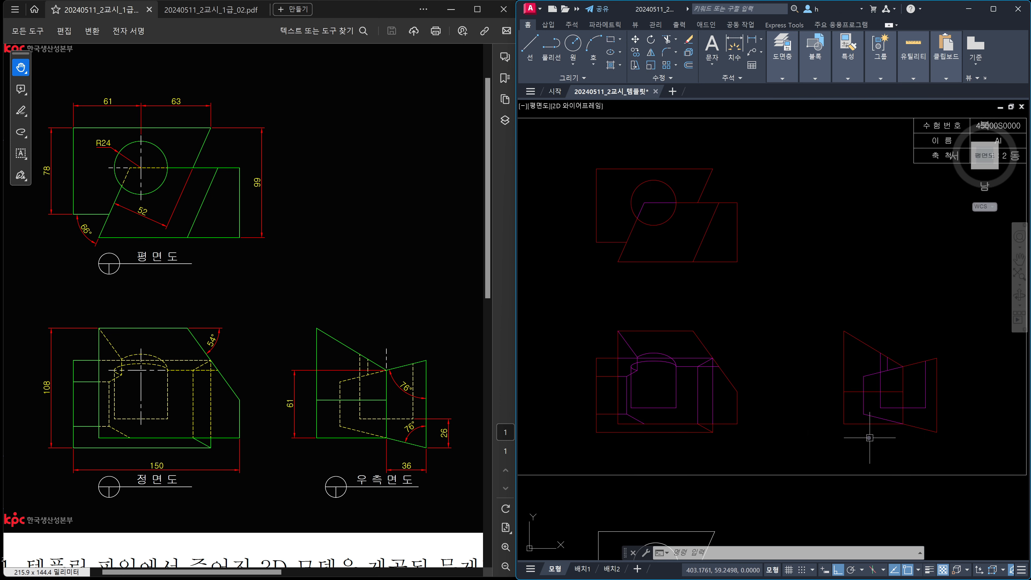
{"action": "key", "text": "Escape"}
{"action": "type", "text": "x"}
{"action": "key", "text": "Return"}
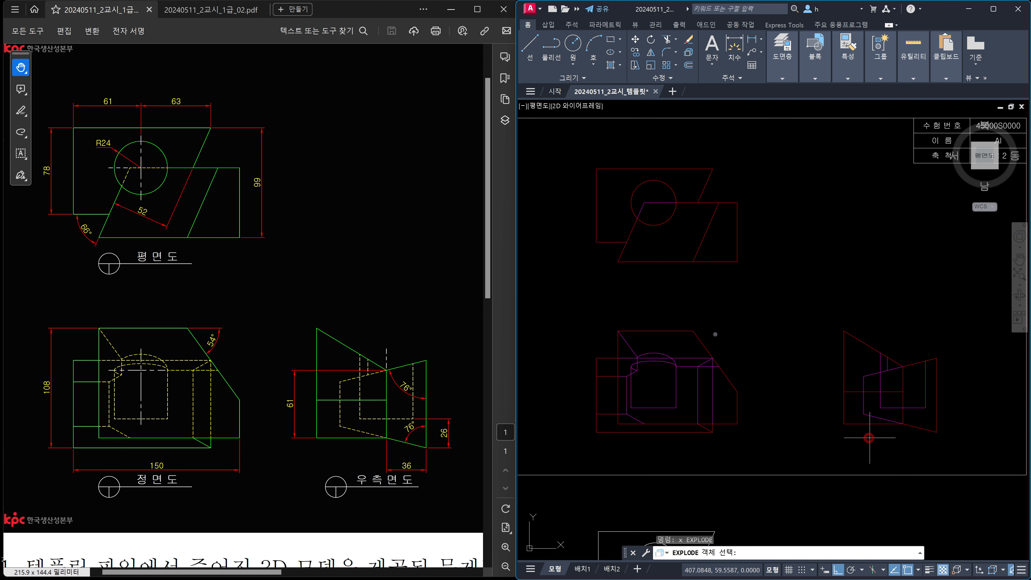
{"action": "left_click", "coordinate": [870, 433]}
{"action": "left_click", "coordinate": [631, 242]}
{"action": "key", "text": "Return"}
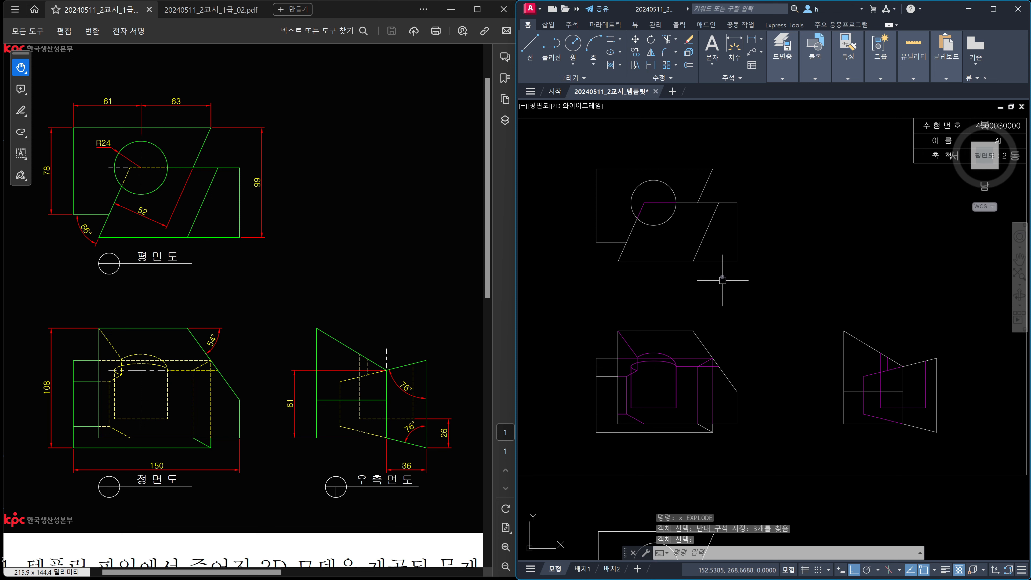
- Check the plan view's horizontal edge beside the circle for overlapping line segments
{"action": "left_click", "coordinate": [709, 203]}
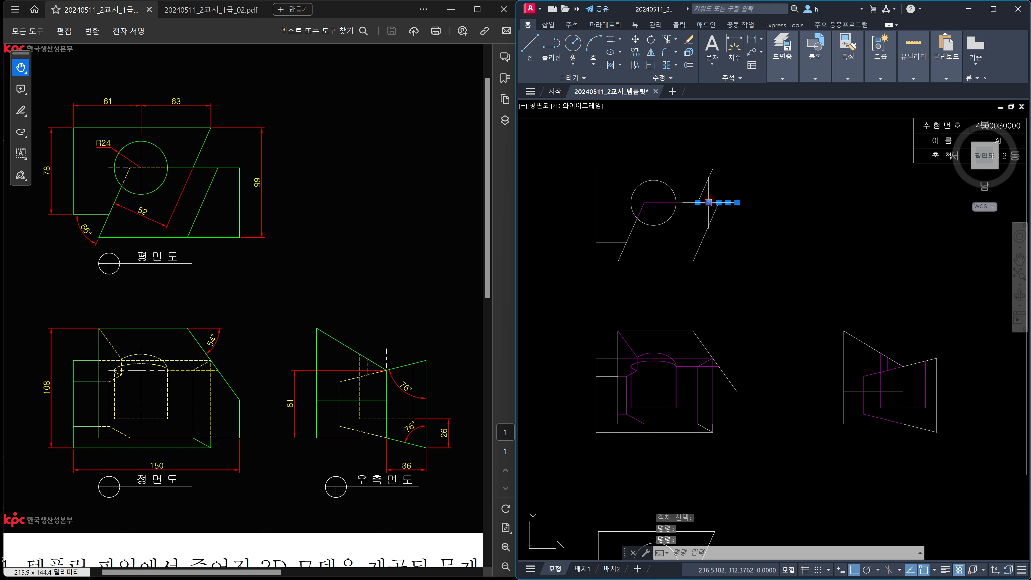
{"action": "left_click", "coordinate": [687, 202]}
{"action": "key", "text": "Escape"}
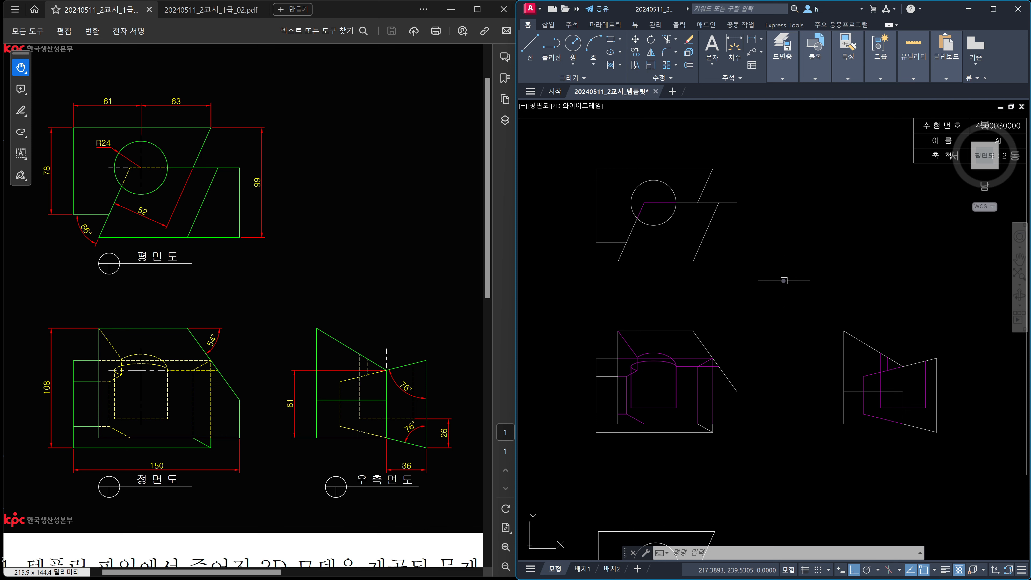
- Flatten all lines of the plan, front and right-side views to 2D with FLATTEN, without removing hidden lines
{"action": "type", "text": "FLATTEN"}
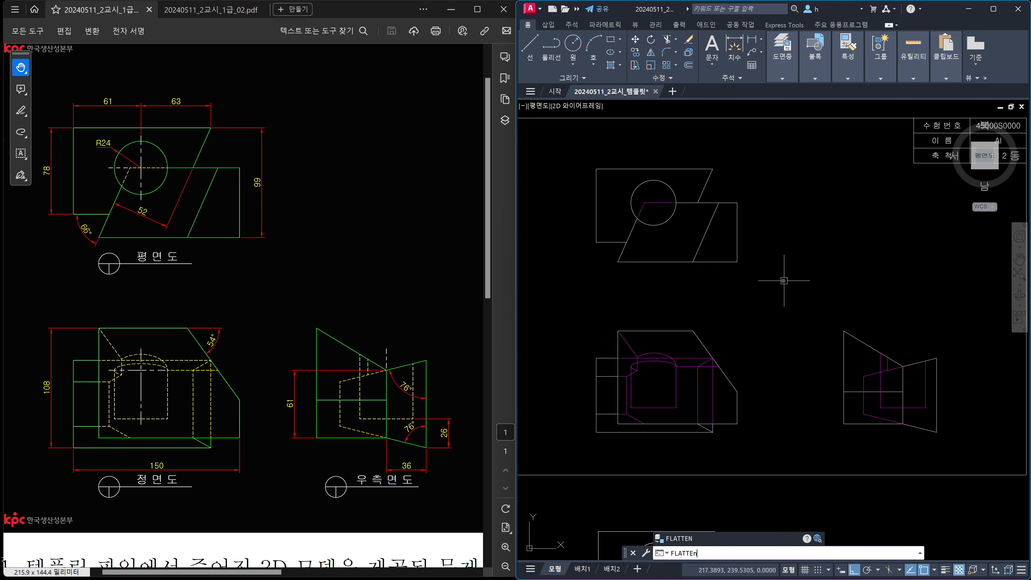
{"action": "key", "text": "Return"}
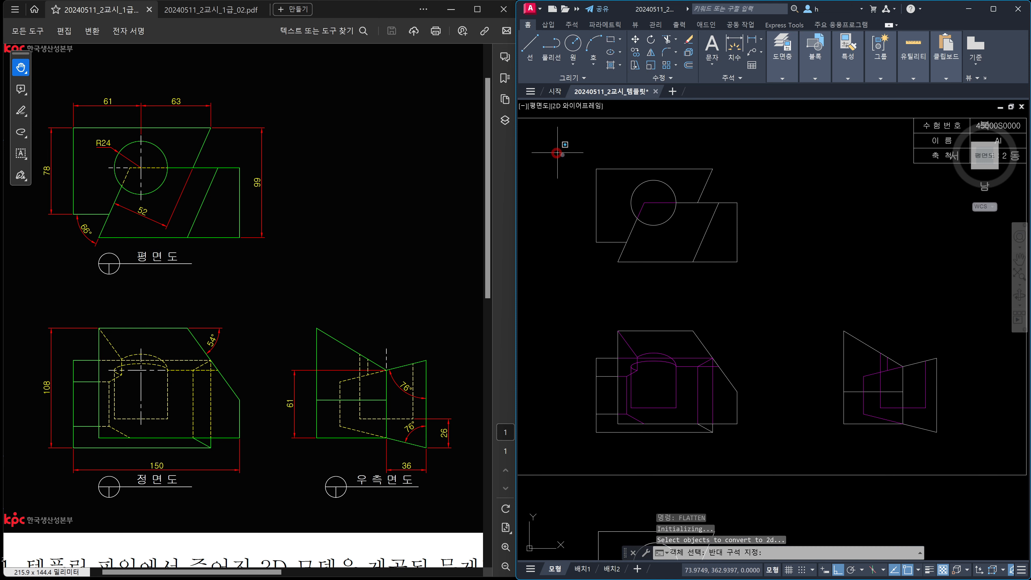
{"action": "left_click", "coordinate": [556, 149]}
{"action": "left_click", "coordinate": [822, 451]}
{"action": "left_click", "coordinate": [828, 314]}
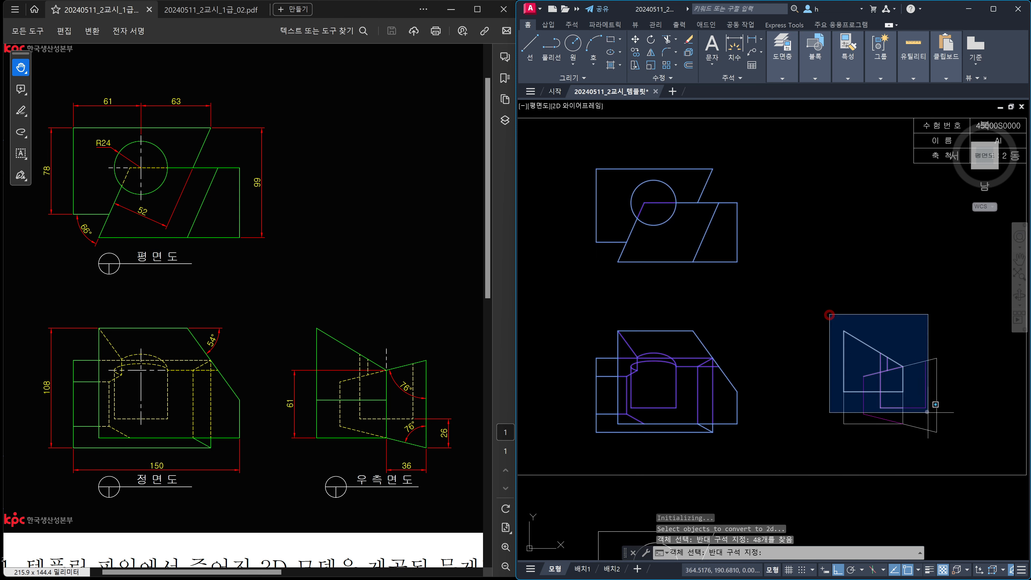
{"action": "left_click", "coordinate": [959, 447]}
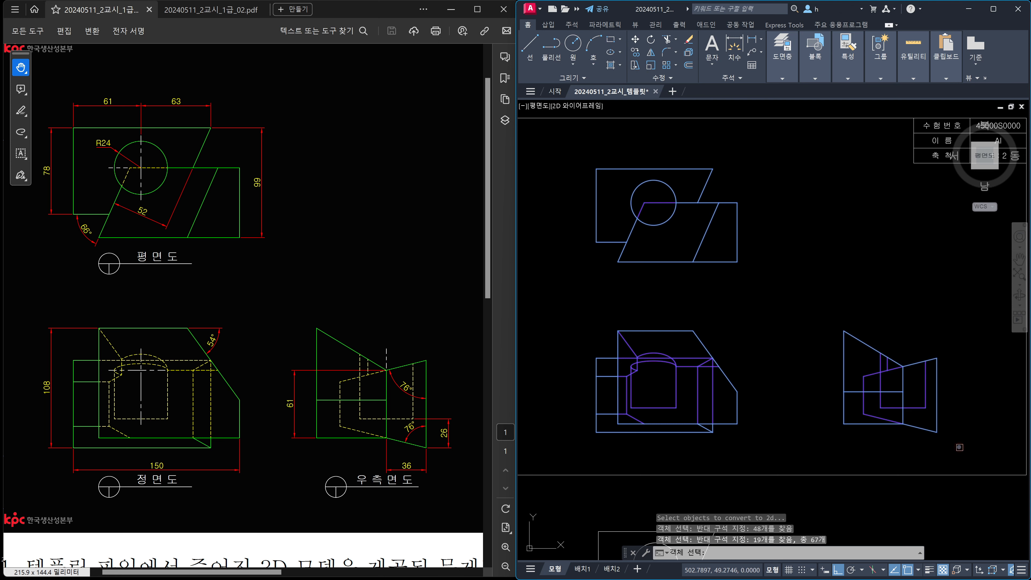
{"action": "key", "text": "Return"}
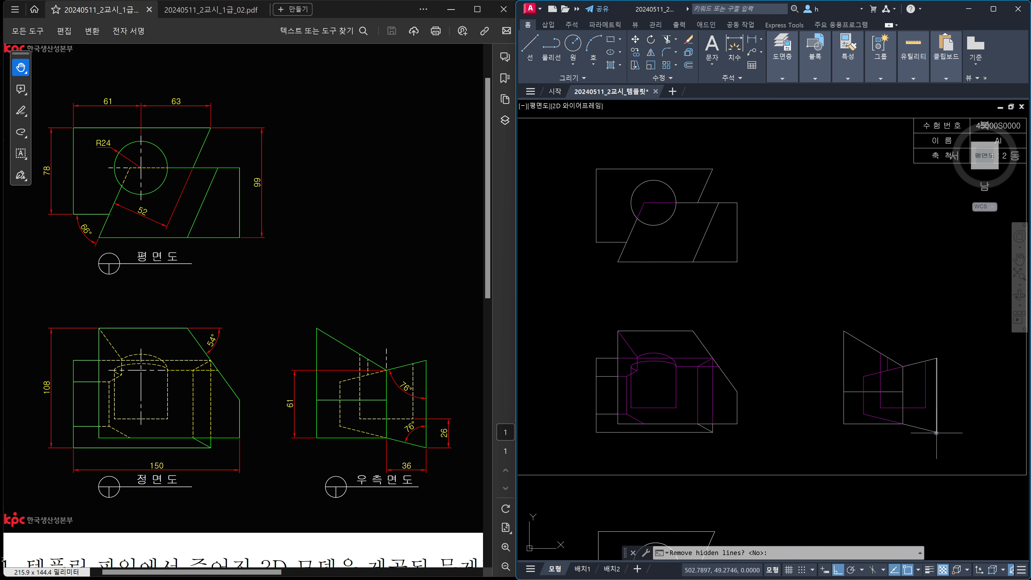
{"action": "key", "text": "Return"}
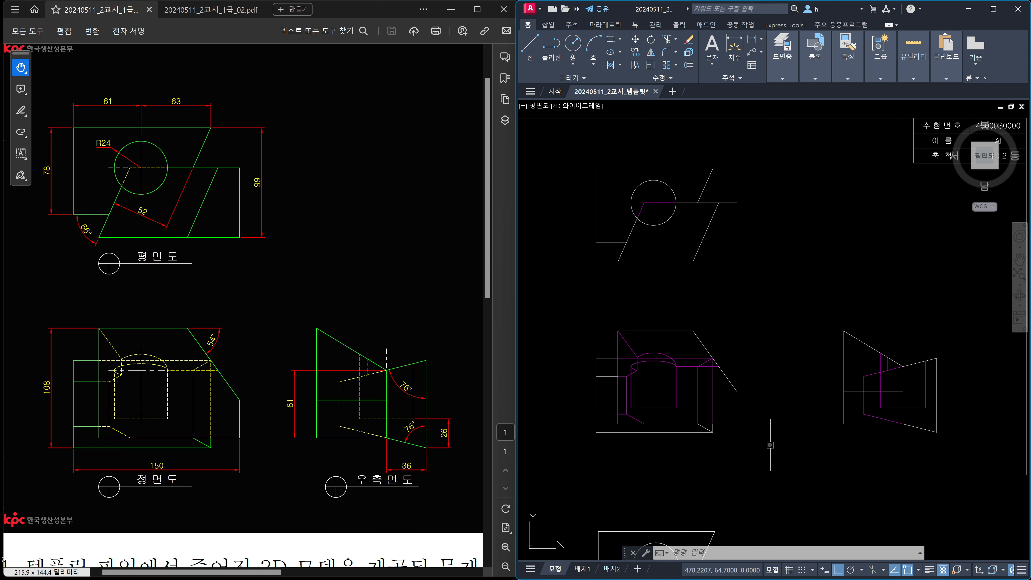
- Delete duplicate objects in the plan, front and right-side views with OVERKILL, using tolerance 0.000001 and the default options
{"action": "type", "text": "OVERKIl"}
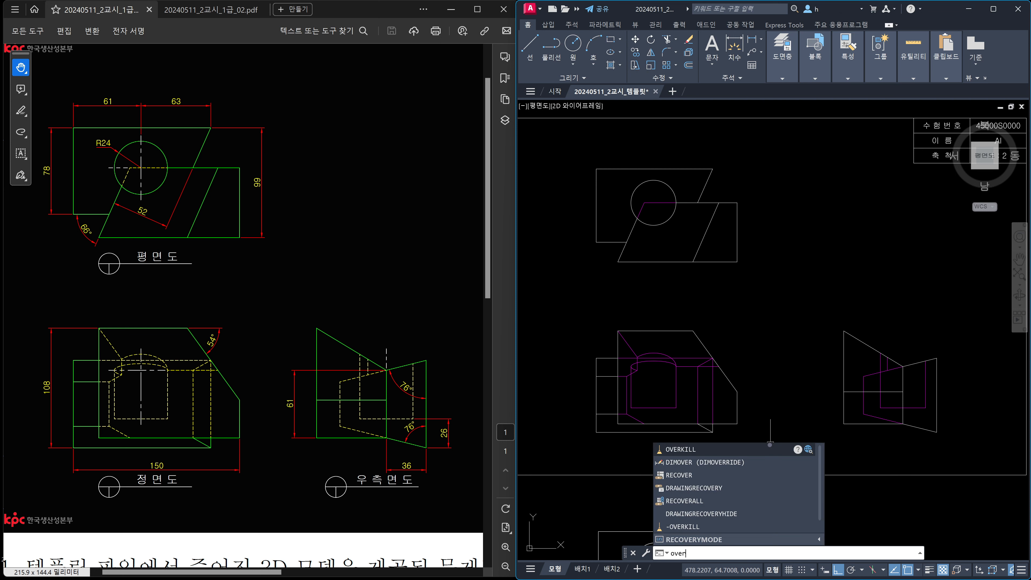
{"action": "type", "text": "l"}
{"action": "key", "text": "Return"}
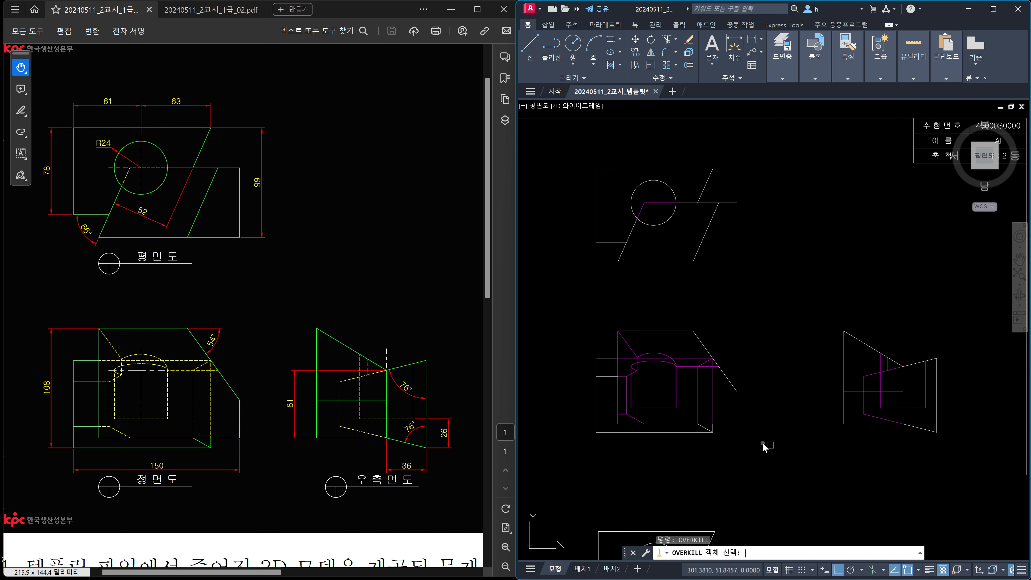
{"action": "left_click", "coordinate": [568, 152]}
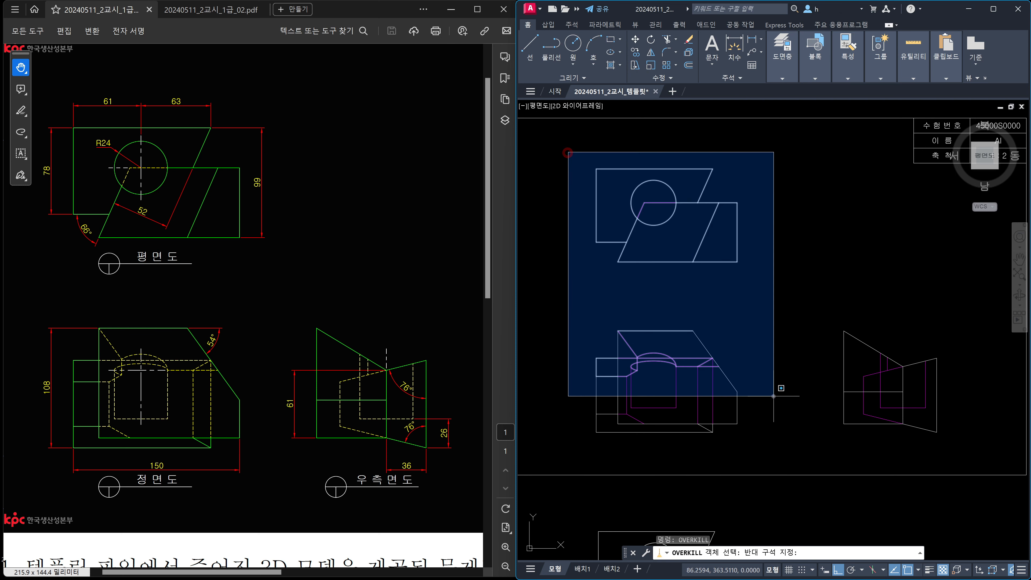
{"action": "left_click", "coordinate": [783, 452]}
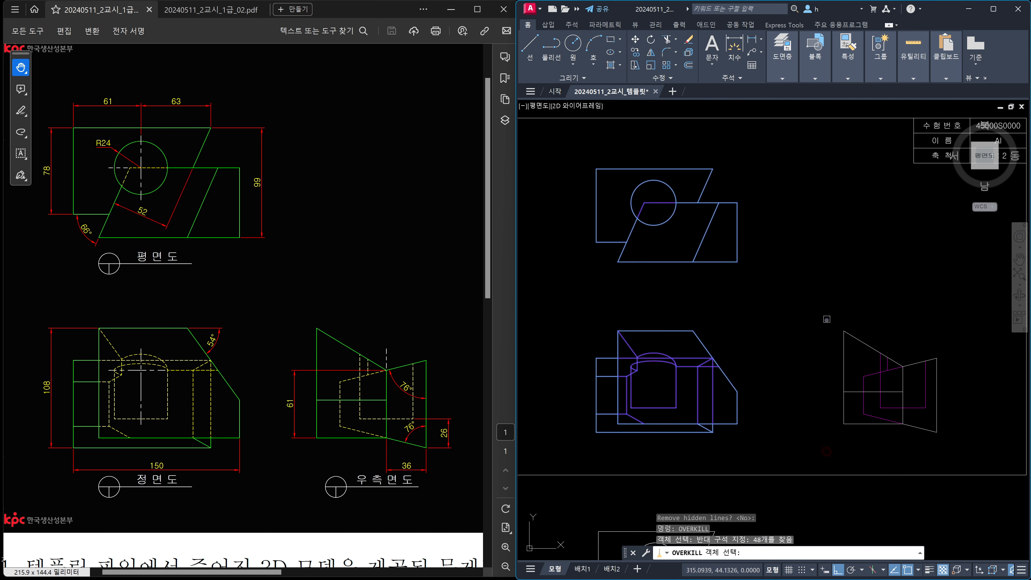
{"action": "left_click", "coordinate": [827, 320]}
{"action": "left_click", "coordinate": [1001, 475]}
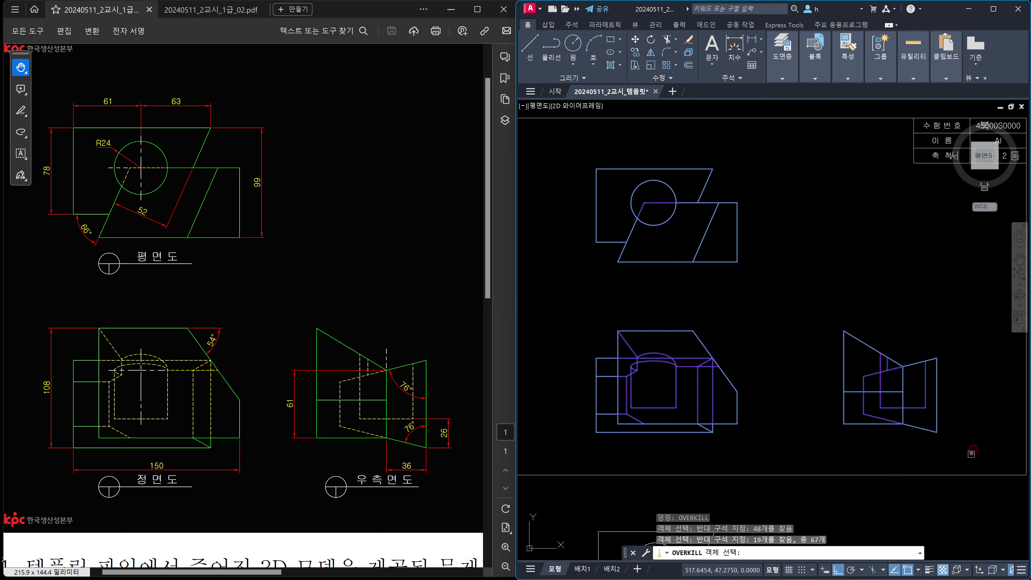
{"action": "key", "text": "Return"}
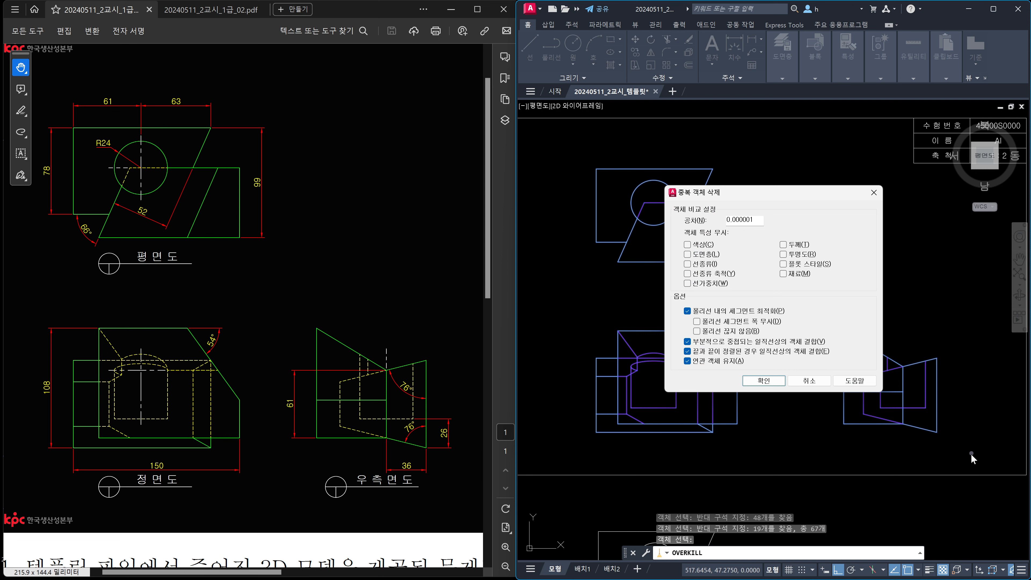
{"action": "key", "text": "Return"}
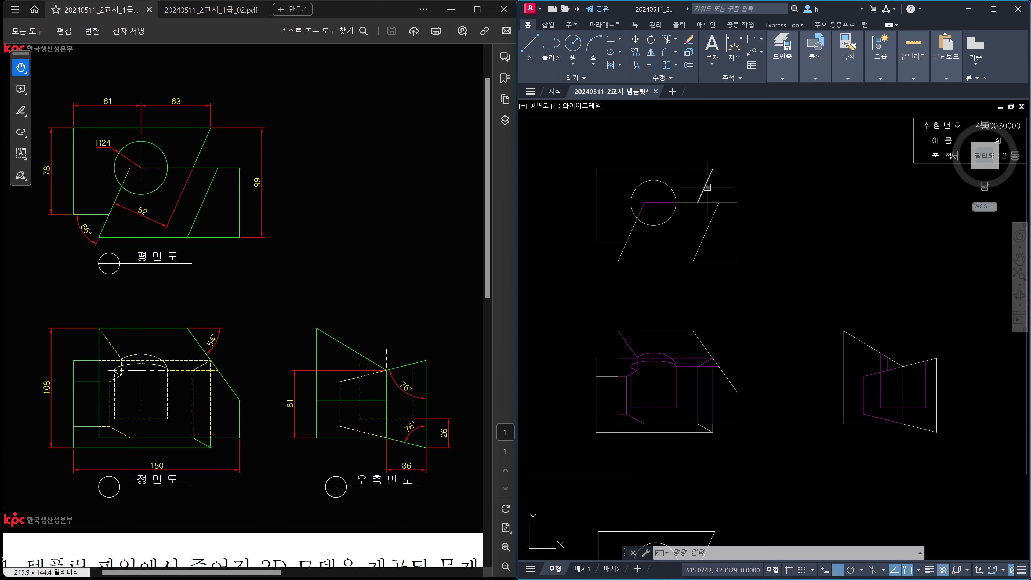
- Select the plan view's edges and circle one by one to inspect them for leftover duplicate or split segments
{"action": "left_click", "coordinate": [707, 187]}
{"action": "left_click", "coordinate": [686, 169]}
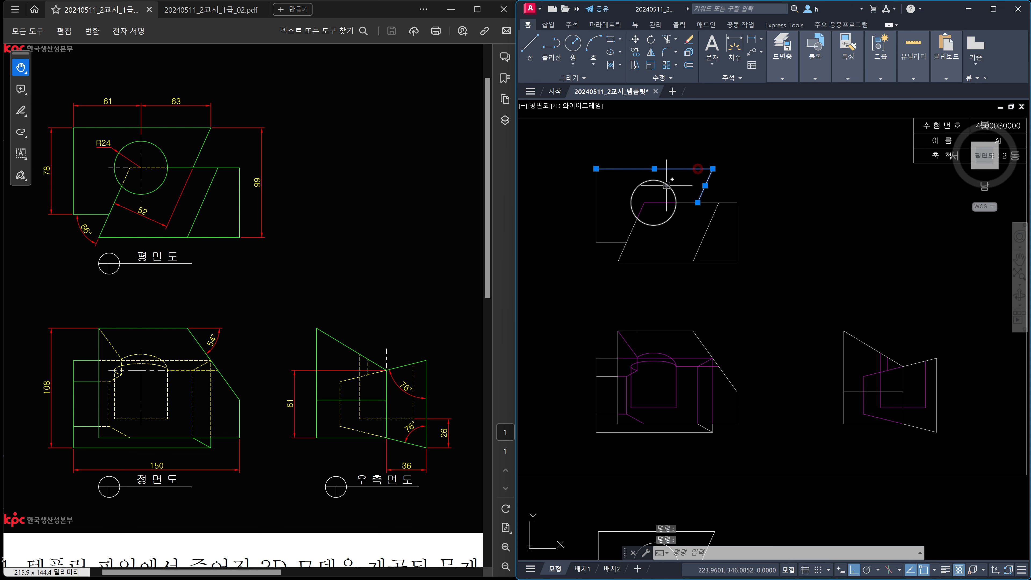
{"action": "left_click", "coordinate": [667, 185]}
{"action": "left_click", "coordinate": [593, 228]}
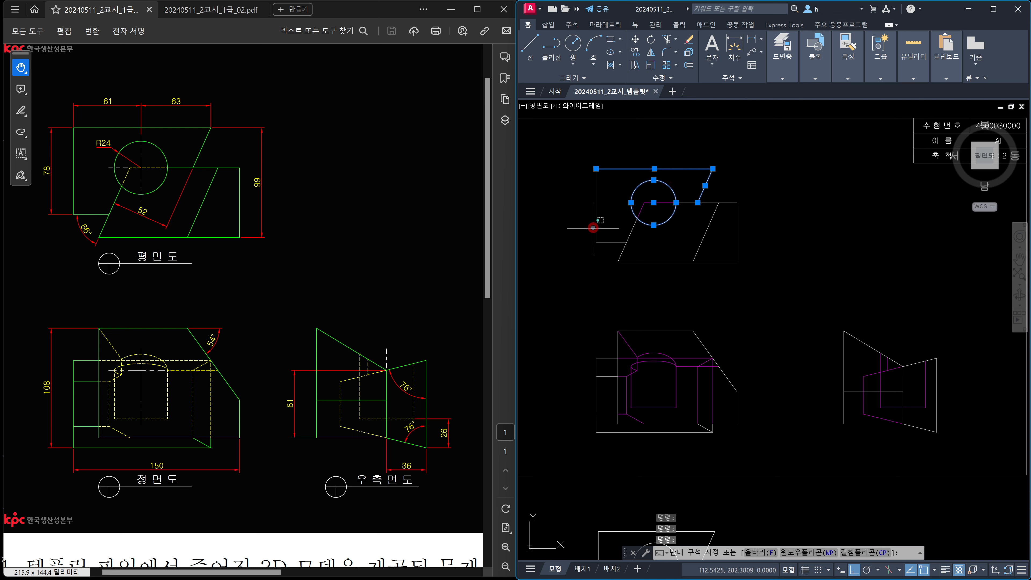
{"action": "left_click", "coordinate": [593, 228]}
{"action": "left_click", "coordinate": [598, 227]}
{"action": "left_click", "coordinate": [609, 241]}
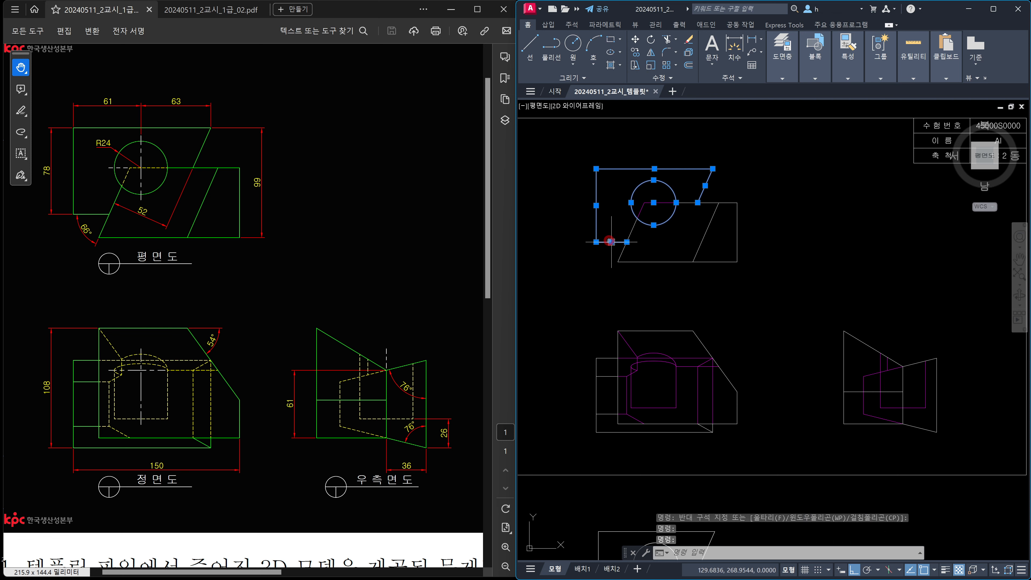
{"action": "left_click", "coordinate": [630, 231]}
{"action": "left_click", "coordinate": [643, 260]}
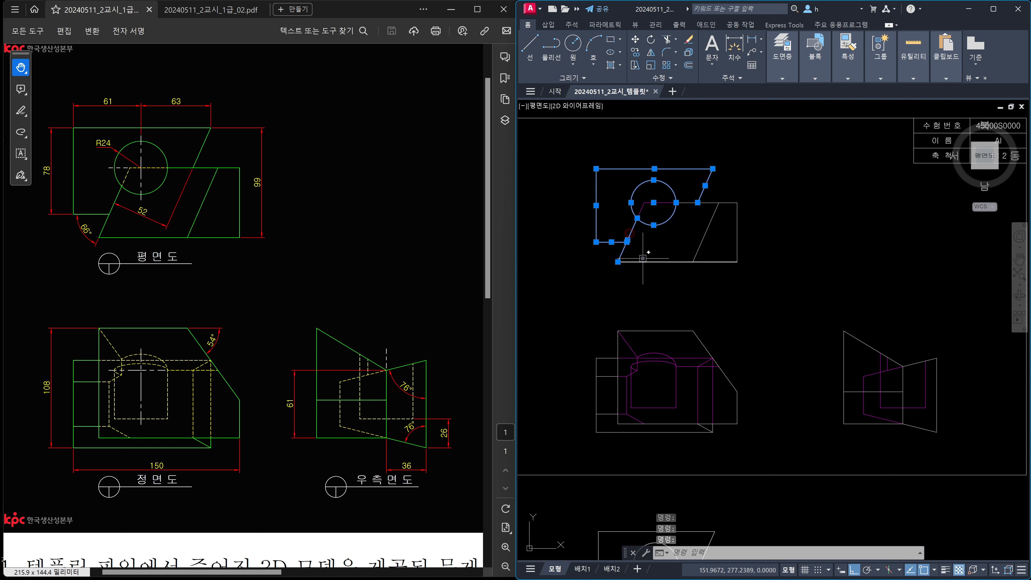
{"action": "left_click", "coordinate": [643, 203]}
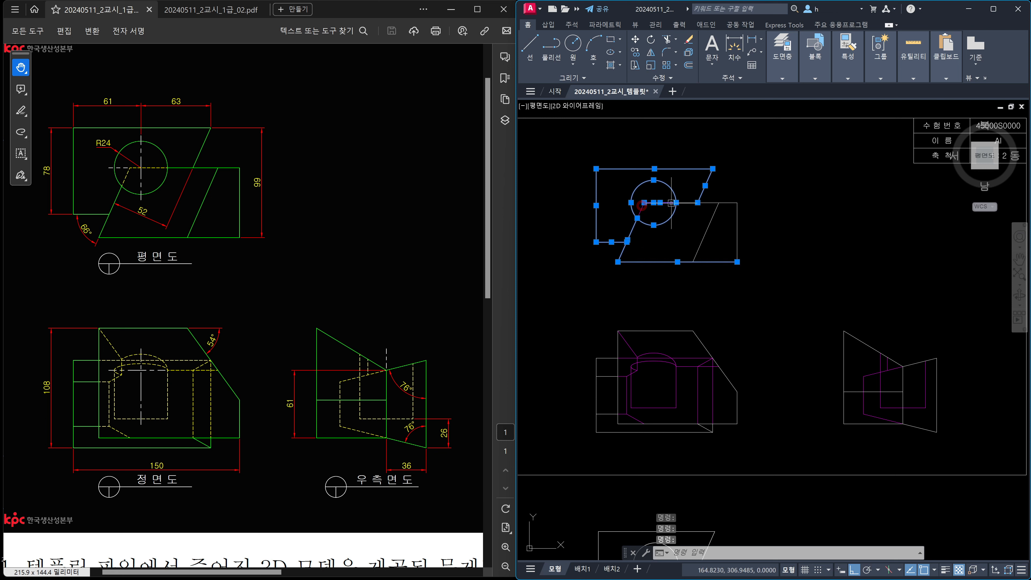
{"action": "left_click", "coordinate": [718, 203]}
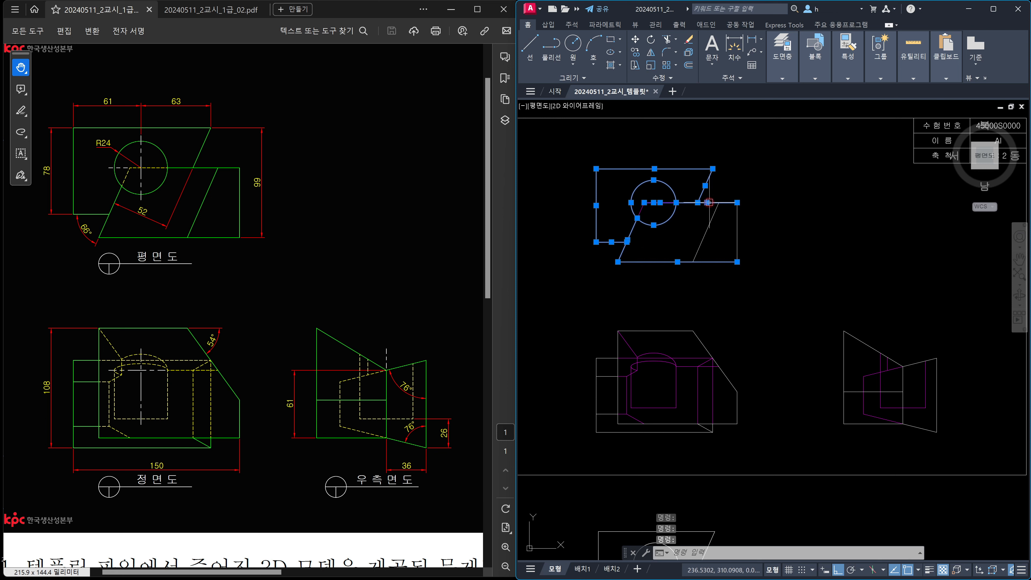
{"action": "left_click", "coordinate": [712, 214]}
{"action": "left_click", "coordinate": [737, 228]}
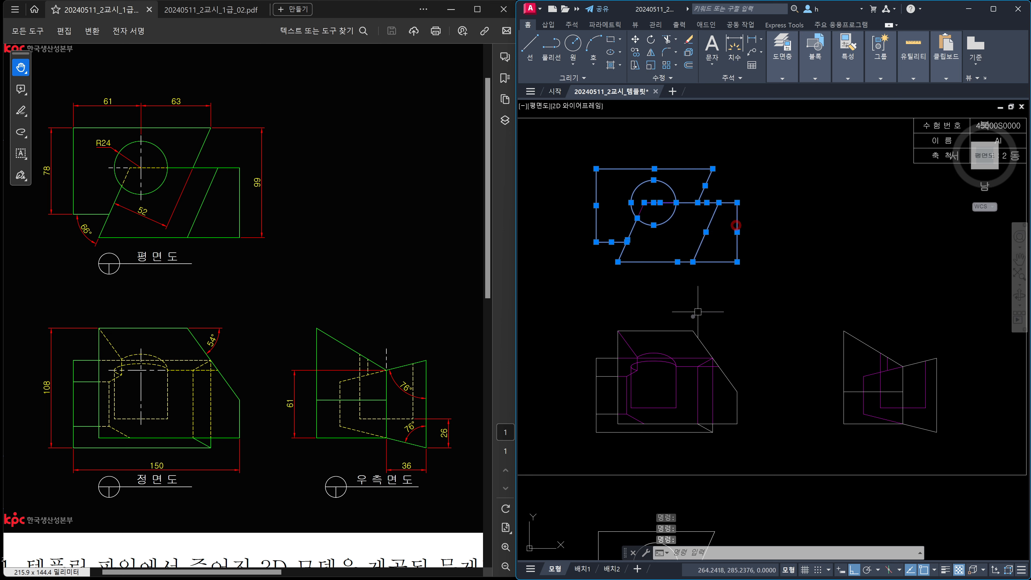
- Add the front view's outer edges and visible lines to the selection to inspect how their segments are joined
{"action": "left_click", "coordinate": [664, 331]}
{"action": "left_click", "coordinate": [705, 347]}
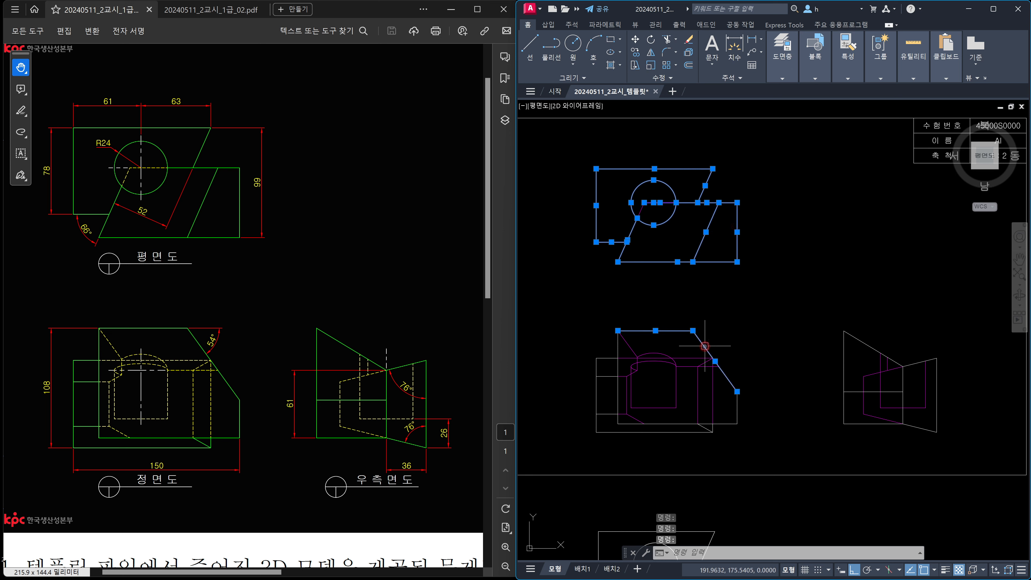
{"action": "left_click", "coordinate": [737, 409]}
{"action": "left_click", "coordinate": [724, 423]}
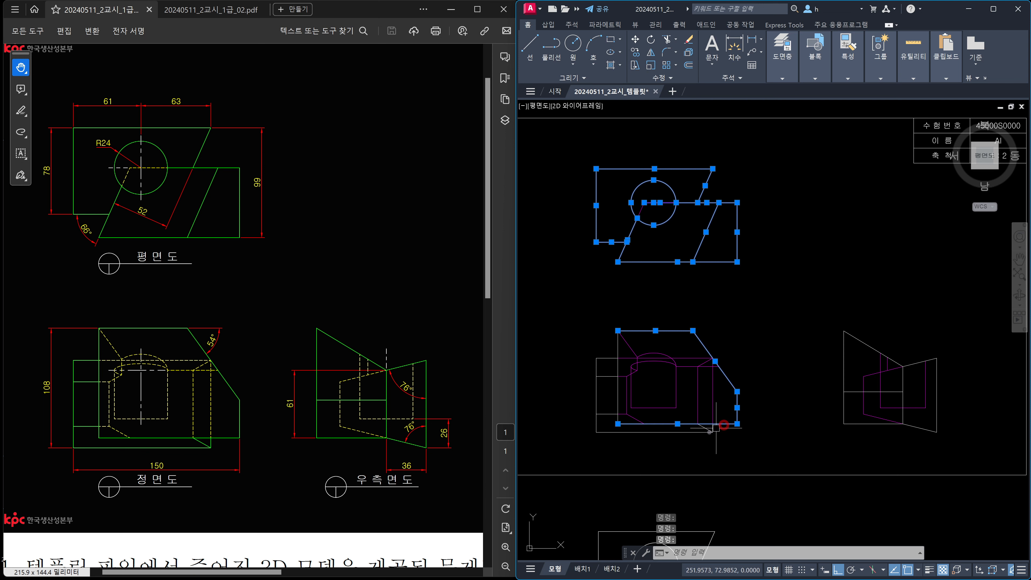
{"action": "scroll", "coordinate": [636, 438], "scroll_direction": "up", "scroll_amount": 3}
{"action": "scroll", "coordinate": [613, 371], "scroll_direction": "down", "scroll_amount": 1}
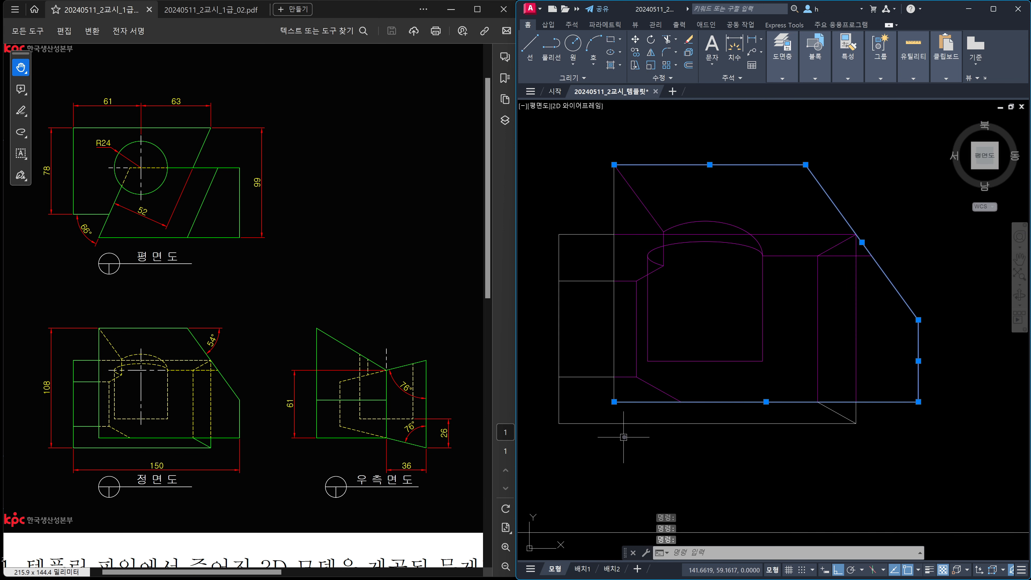
{"action": "left_click", "coordinate": [634, 424]}
{"action": "left_click", "coordinate": [559, 388]}
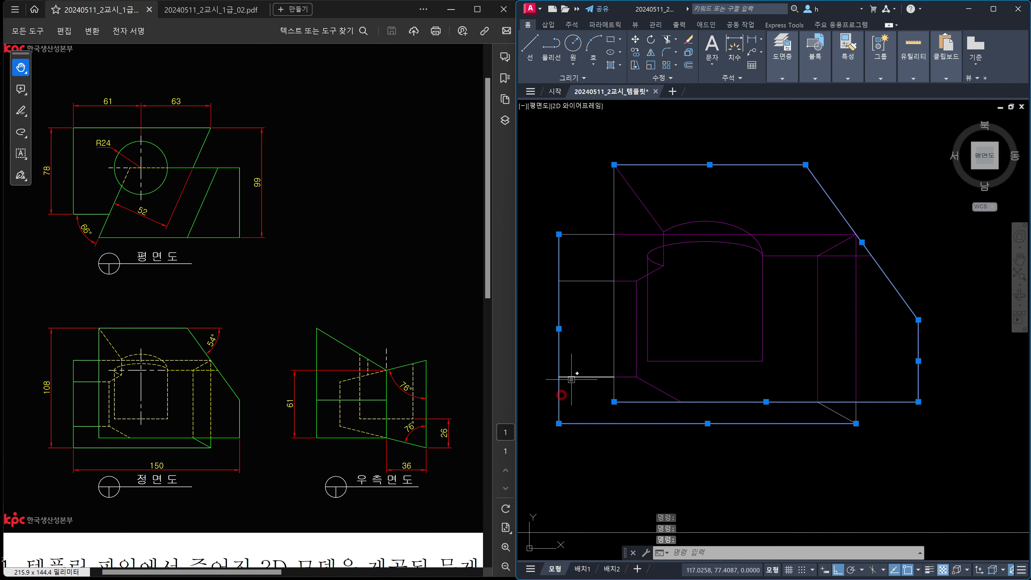
{"action": "left_click", "coordinate": [573, 378]}
{"action": "left_click", "coordinate": [592, 281]}
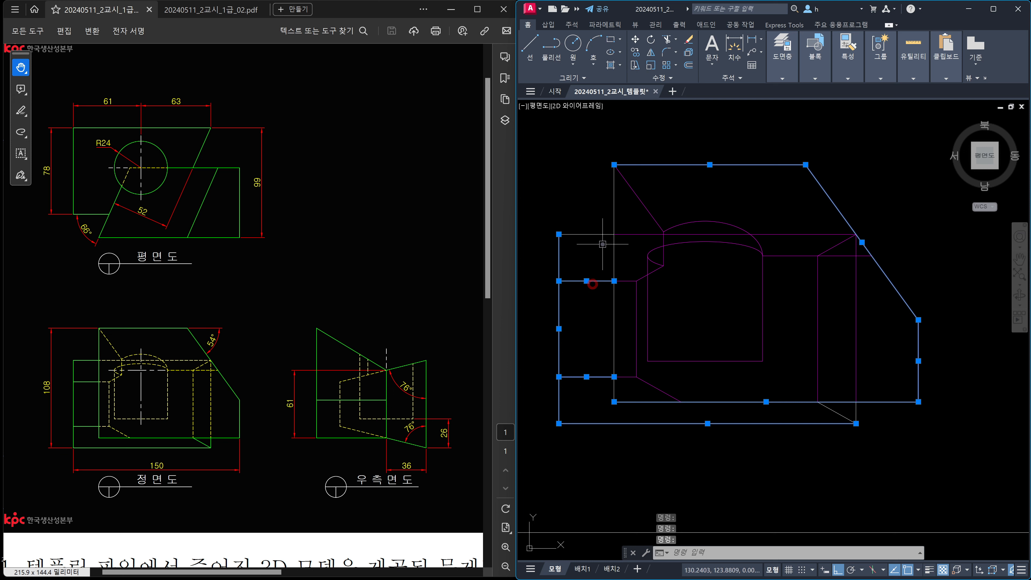
{"action": "left_click", "coordinate": [606, 235]}
{"action": "left_click", "coordinate": [614, 224]}
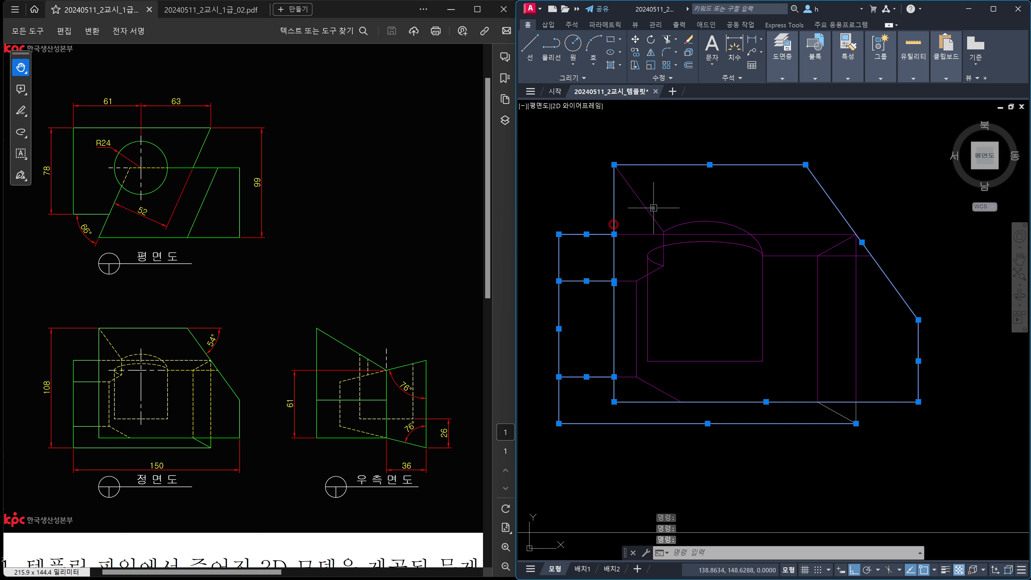
- Add the front view's hidden lines and both arcs to the selection to inspect how their segments are joined
{"action": "left_click", "coordinate": [652, 212]}
{"action": "left_click", "coordinate": [682, 224]}
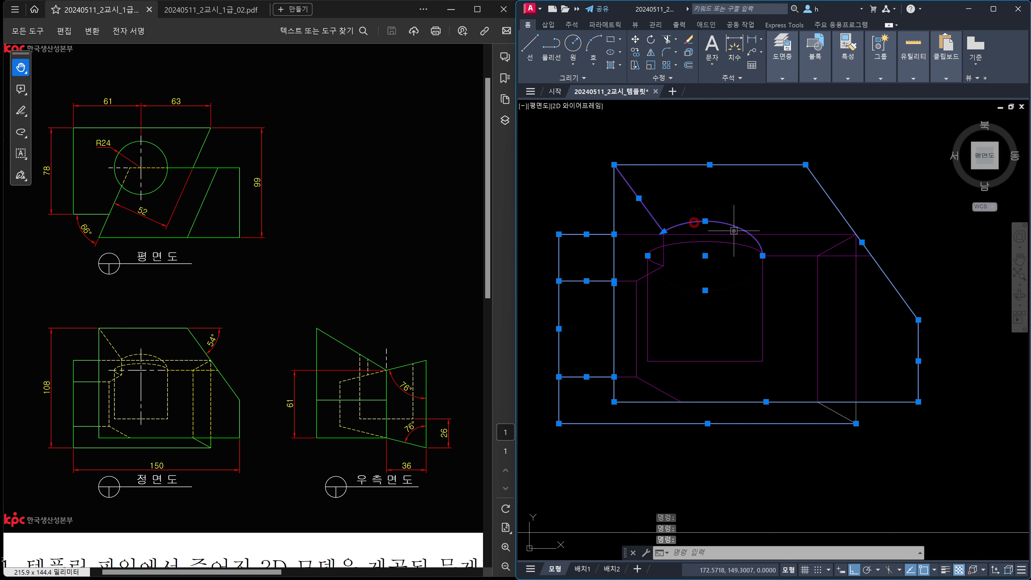
{"action": "left_click", "coordinate": [799, 234]}
{"action": "left_click", "coordinate": [830, 246]}
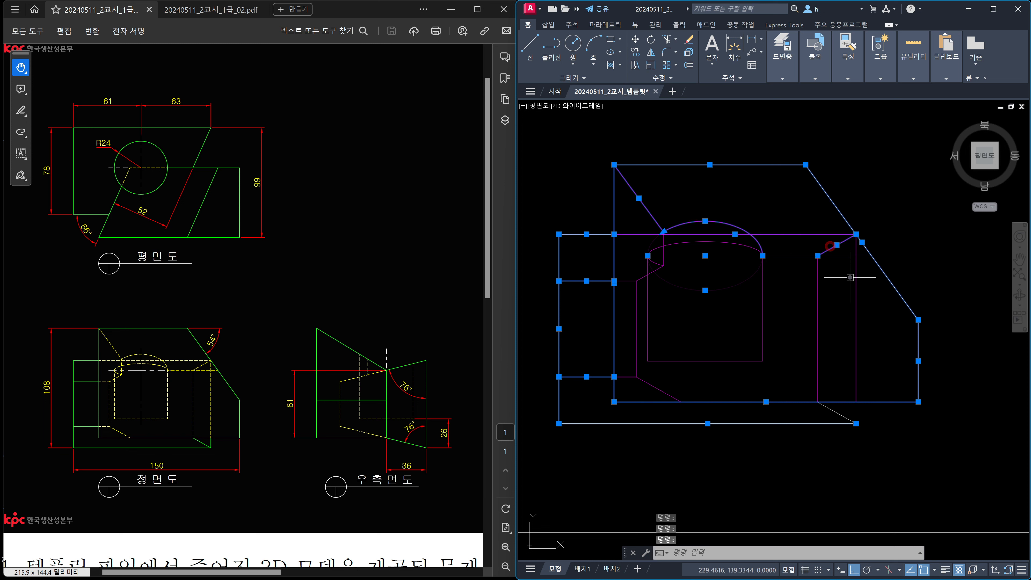
{"action": "left_click", "coordinate": [856, 284]}
{"action": "left_click", "coordinate": [846, 256]}
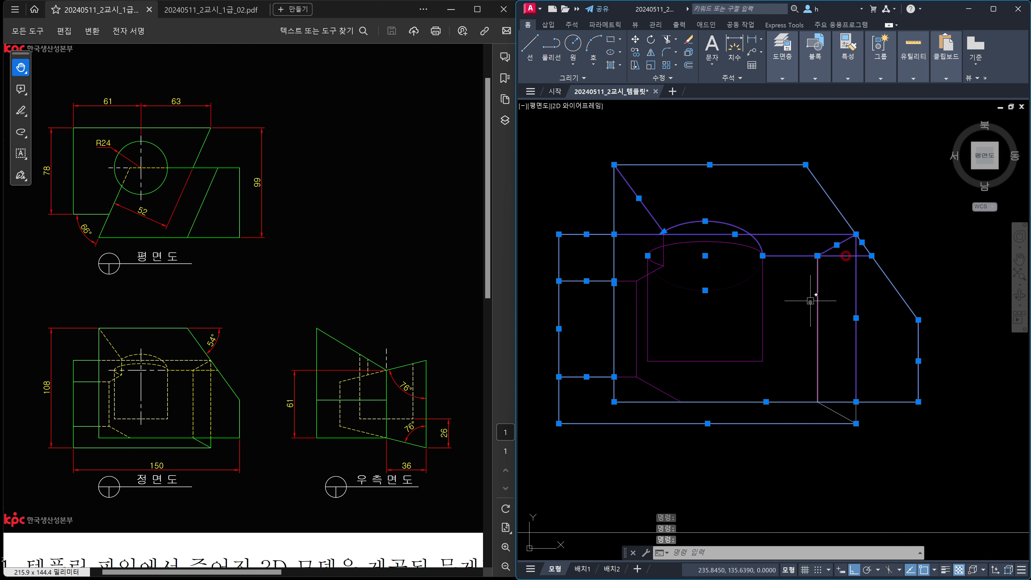
{"action": "left_click", "coordinate": [817, 329]}
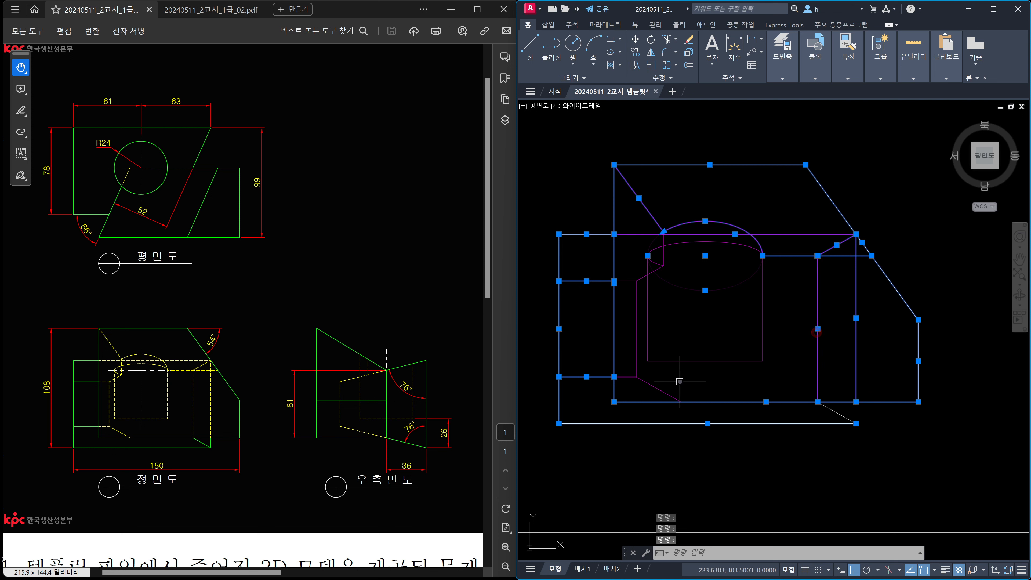
{"action": "left_click", "coordinate": [648, 383]}
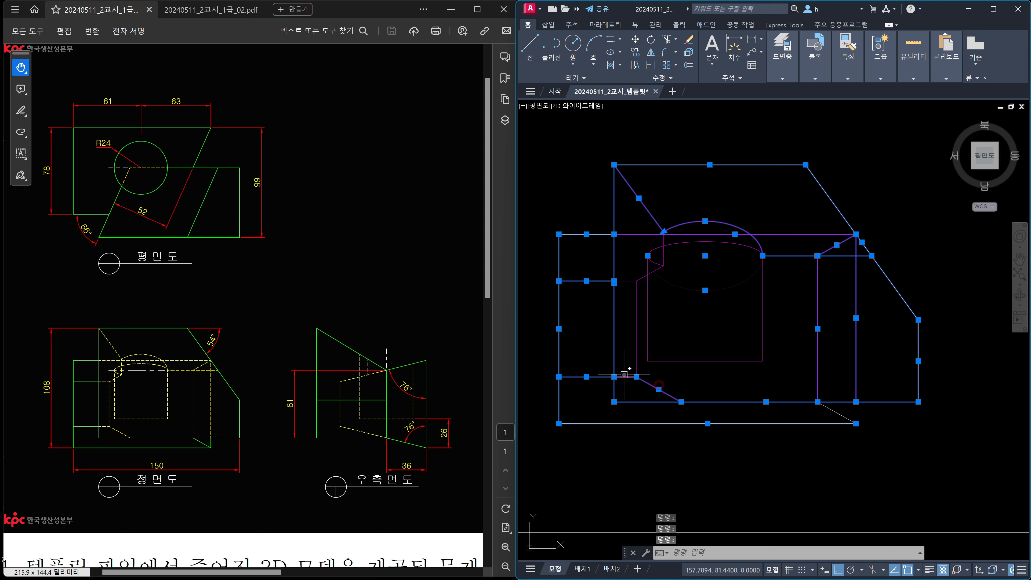
{"action": "left_click", "coordinate": [630, 281]}
{"action": "left_click", "coordinate": [654, 271]}
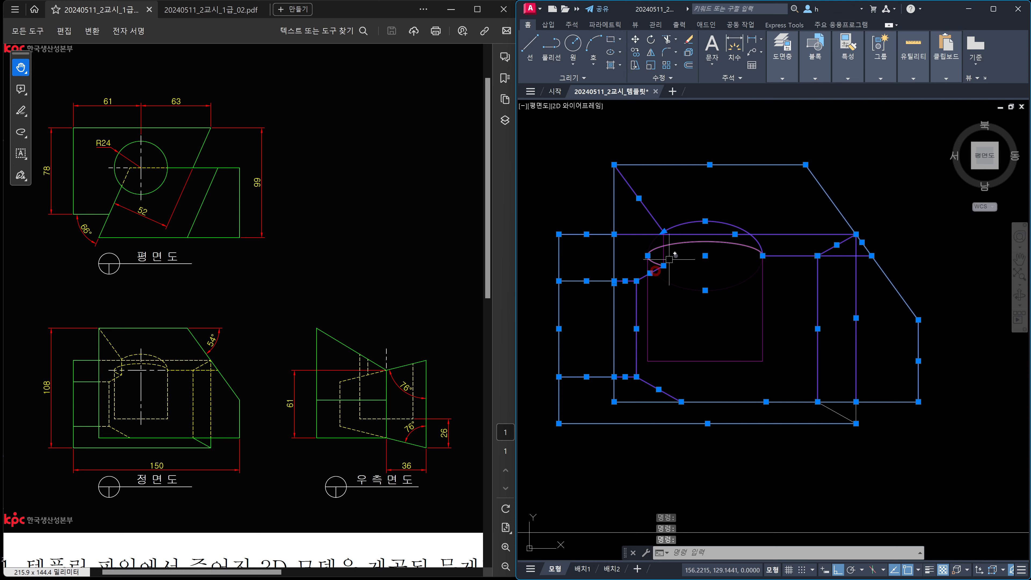
{"action": "left_click", "coordinate": [683, 243]}
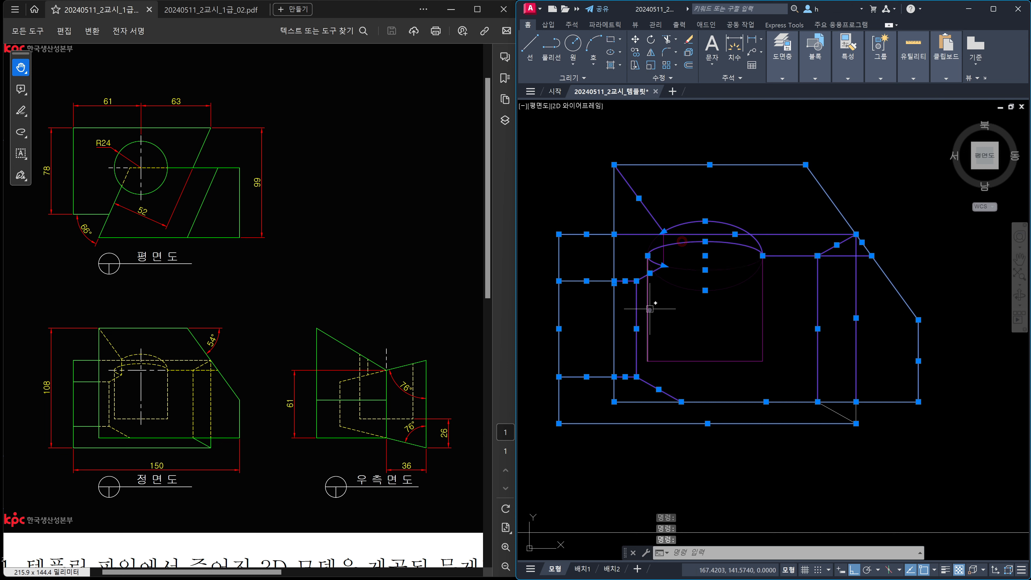
{"action": "left_click", "coordinate": [677, 361]}
{"action": "left_click", "coordinate": [762, 351]}
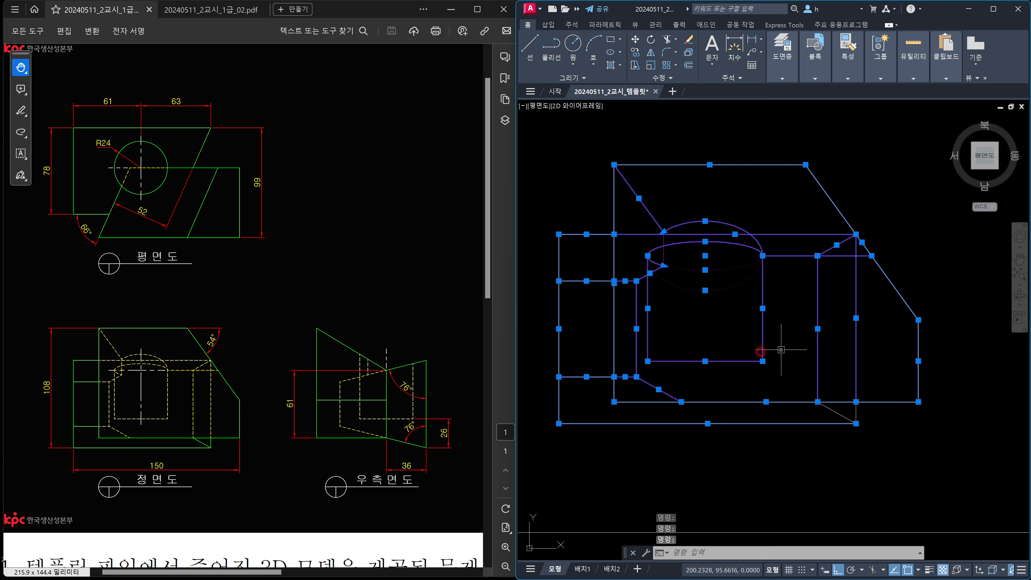
{"action": "scroll", "coordinate": [856, 387], "scroll_direction": "up", "scroll_amount": 2}
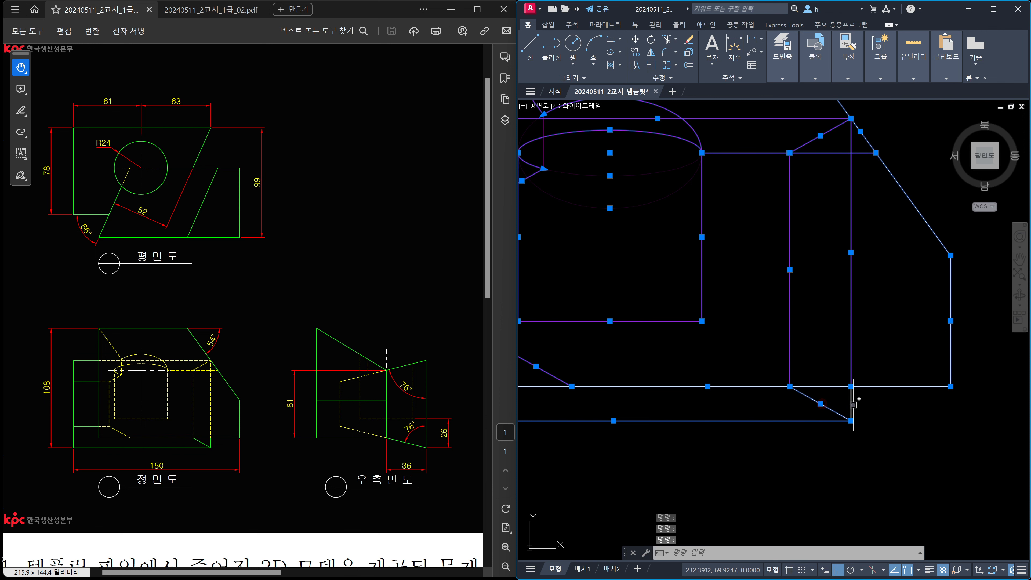
- Select the right-side view's outer edges and hidden lines one by one to inspect them for duplicates, and clear the selection
{"action": "scroll", "coordinate": [905, 406], "scroll_direction": "down", "scroll_amount": 5}
{"action": "middle_click_drag", "start_coordinate": [910, 408], "coordinate": [786, 396]}
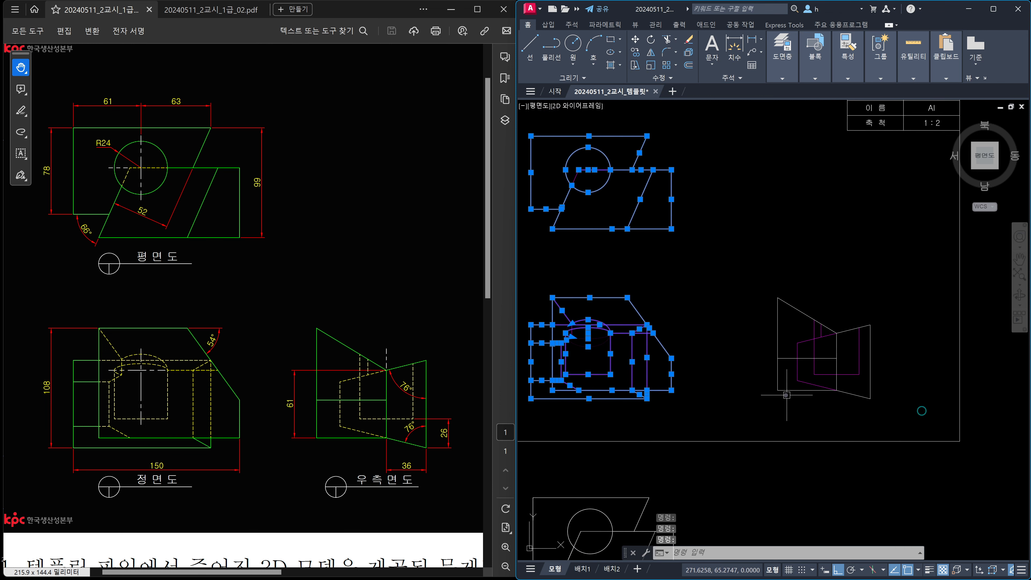
{"action": "scroll", "coordinate": [806, 396], "scroll_direction": "up", "scroll_amount": 4}
{"action": "middle_click_drag", "start_coordinate": [850, 393], "coordinate": [746, 427]}
{"action": "left_click", "coordinate": [752, 419]}
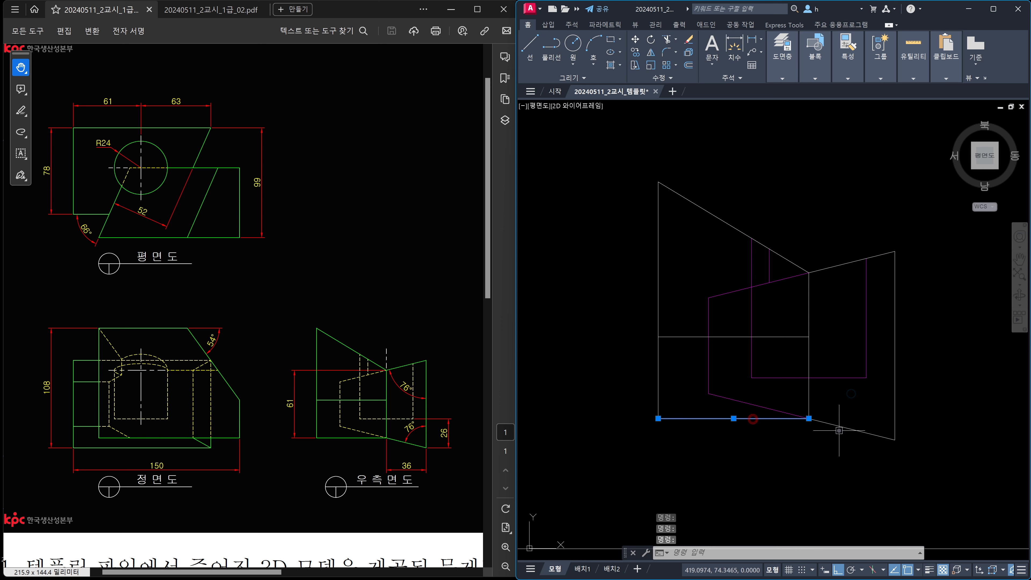
{"action": "left_click", "coordinate": [848, 428]}
{"action": "left_click", "coordinate": [895, 417]}
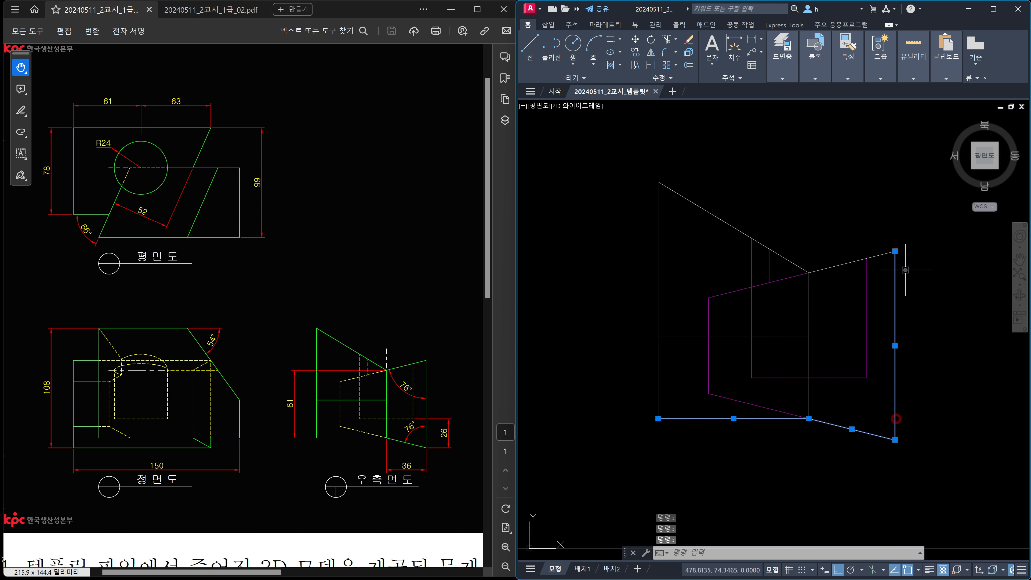
{"action": "left_click", "coordinate": [884, 255]}
{"action": "left_click", "coordinate": [866, 280]}
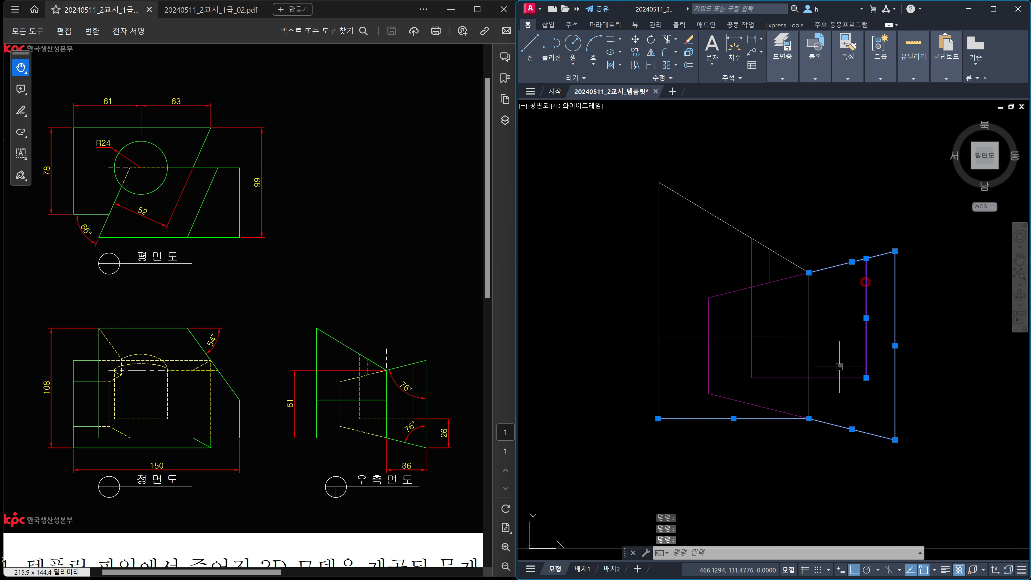
{"action": "left_click", "coordinate": [839, 378]}
{"action": "left_click", "coordinate": [752, 363]}
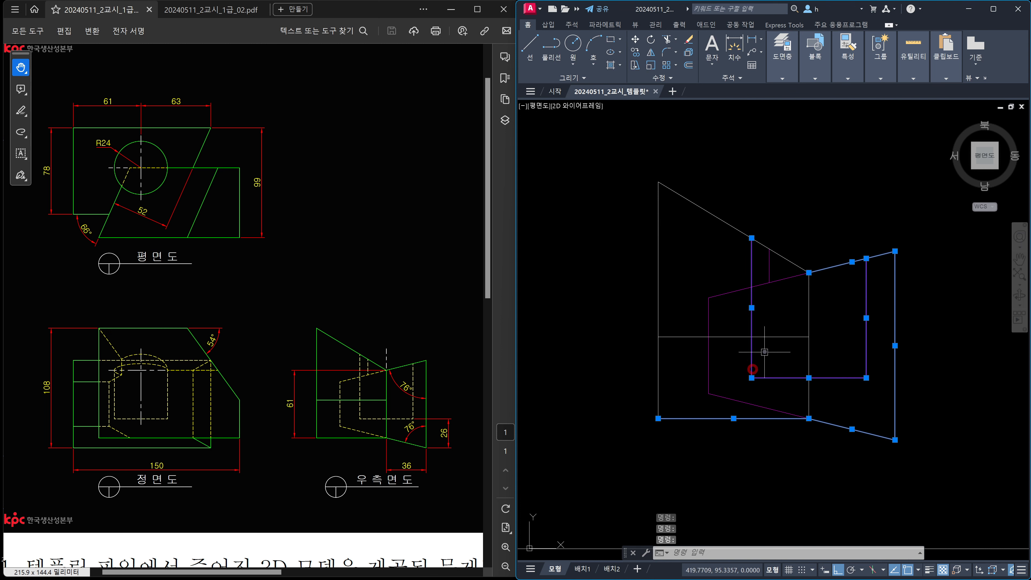
{"action": "left_click", "coordinate": [778, 340]}
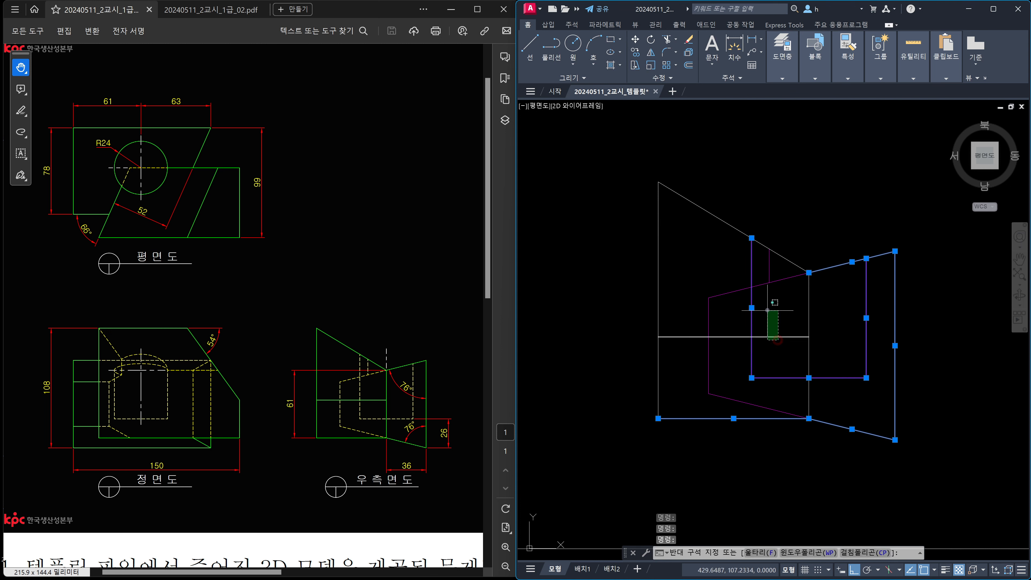
{"action": "left_click", "coordinate": [771, 311]}
{"action": "left_click", "coordinate": [769, 264]}
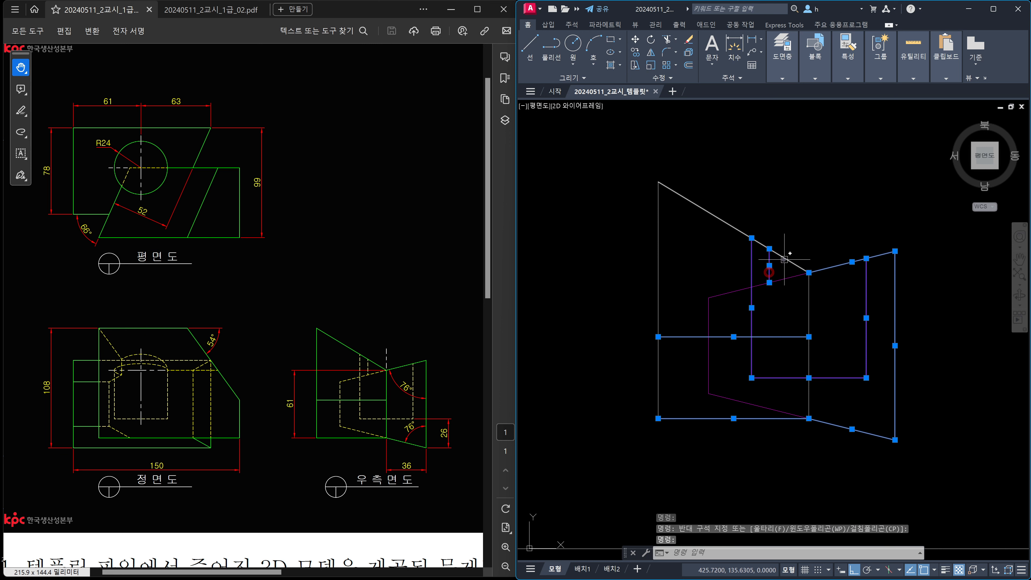
{"action": "left_click", "coordinate": [784, 258]}
{"action": "left_click", "coordinate": [658, 284]}
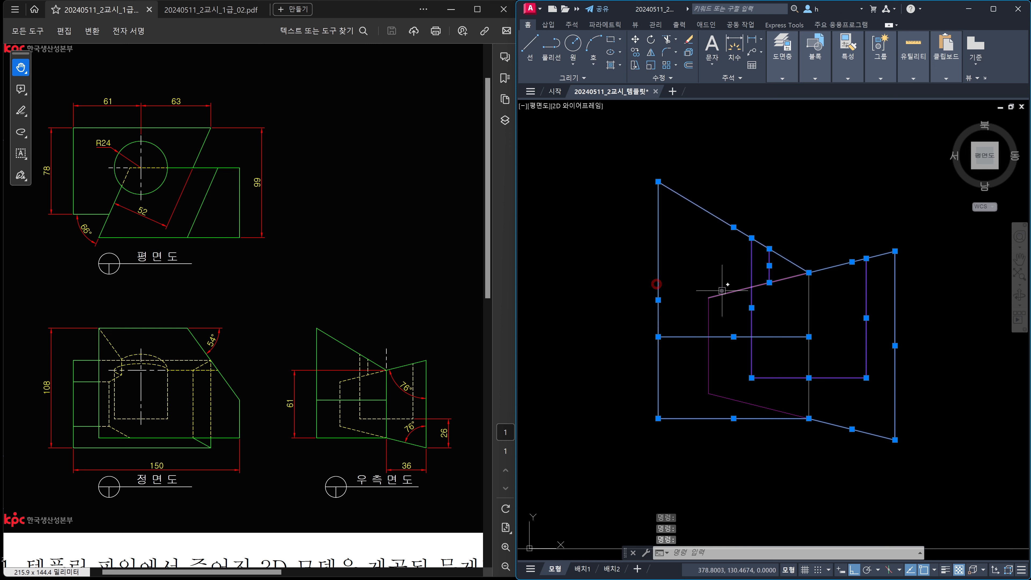
{"action": "left_click", "coordinate": [723, 290]}
{"action": "left_click", "coordinate": [709, 321]}
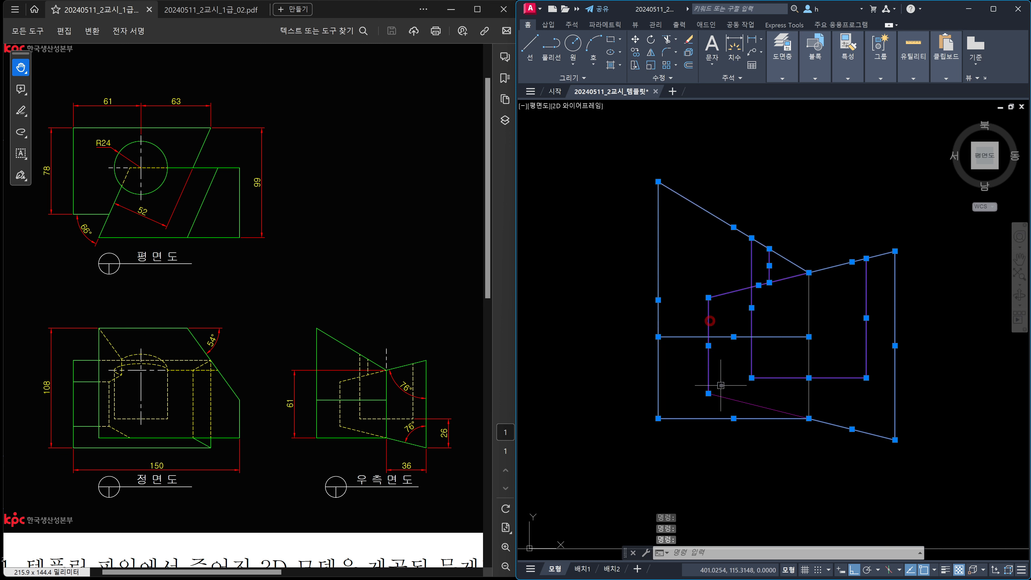
{"action": "left_click", "coordinate": [734, 401]}
{"action": "left_click", "coordinate": [809, 402]}
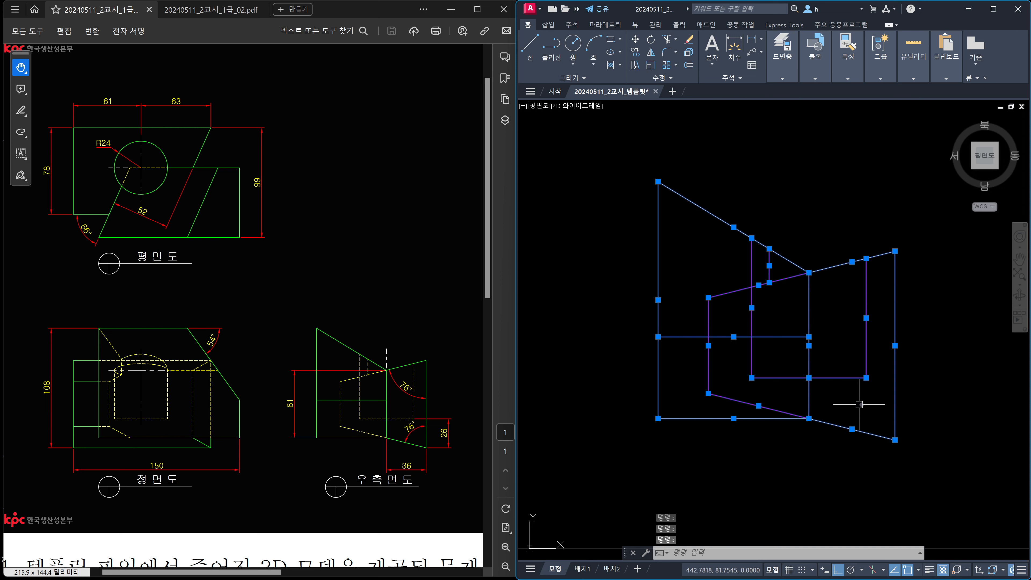
{"action": "scroll", "coordinate": [860, 405], "scroll_direction": "down", "scroll_amount": 4}
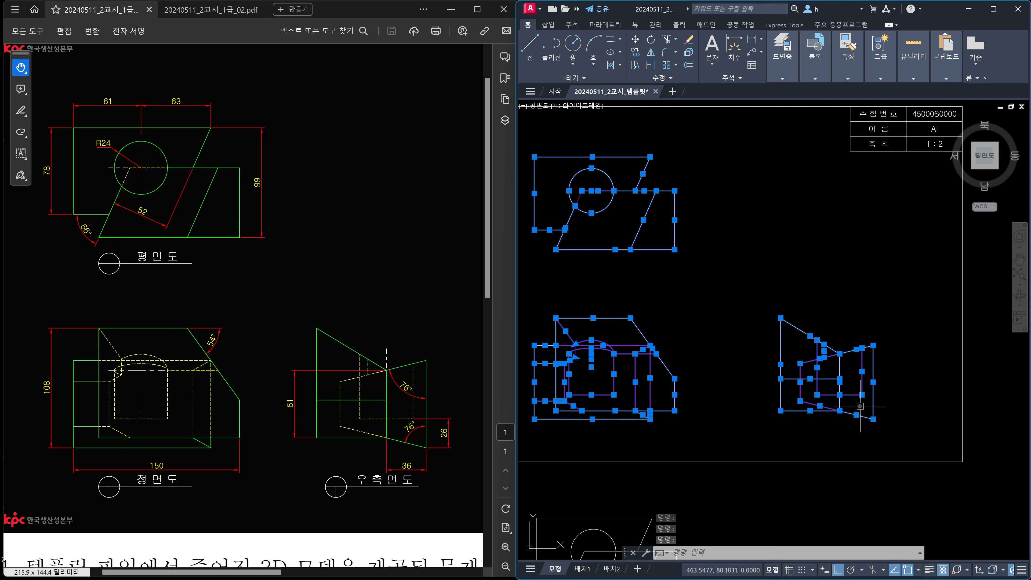
{"action": "key", "text": "Escape"}
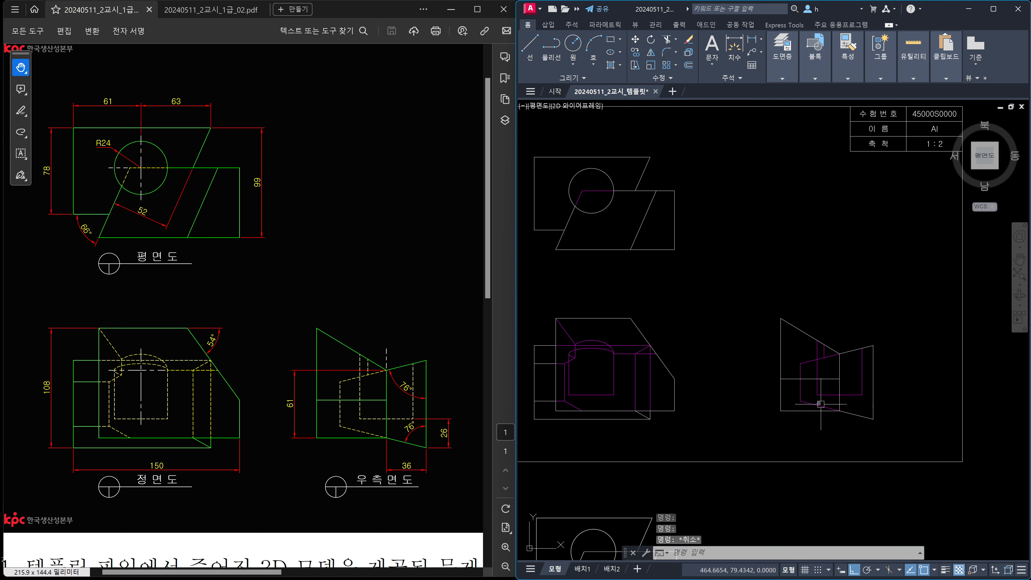
- Assign all lines of the plan, front and right-side views to the 외형선 layer
{"action": "scroll", "coordinate": [821, 404], "scroll_direction": "down", "scroll_amount": 3}
{"action": "scroll", "coordinate": [850, 416], "scroll_direction": "up", "scroll_amount": 3}
{"action": "middle_click_drag", "start_coordinate": [854, 414], "coordinate": [789, 385]}
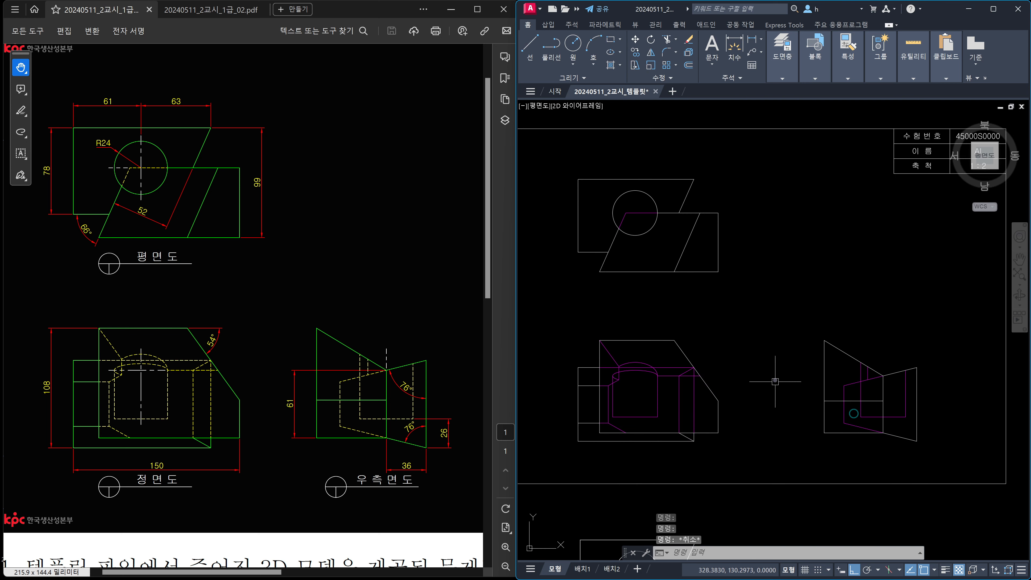
{"action": "left_click", "coordinate": [563, 166]}
{"action": "left_click", "coordinate": [760, 465]}
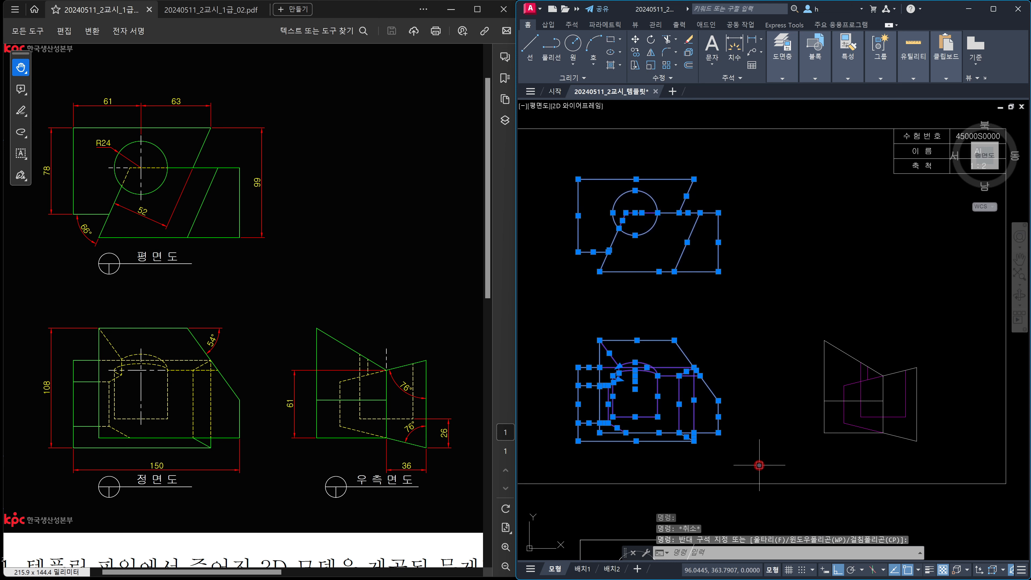
{"action": "left_click", "coordinate": [797, 317]}
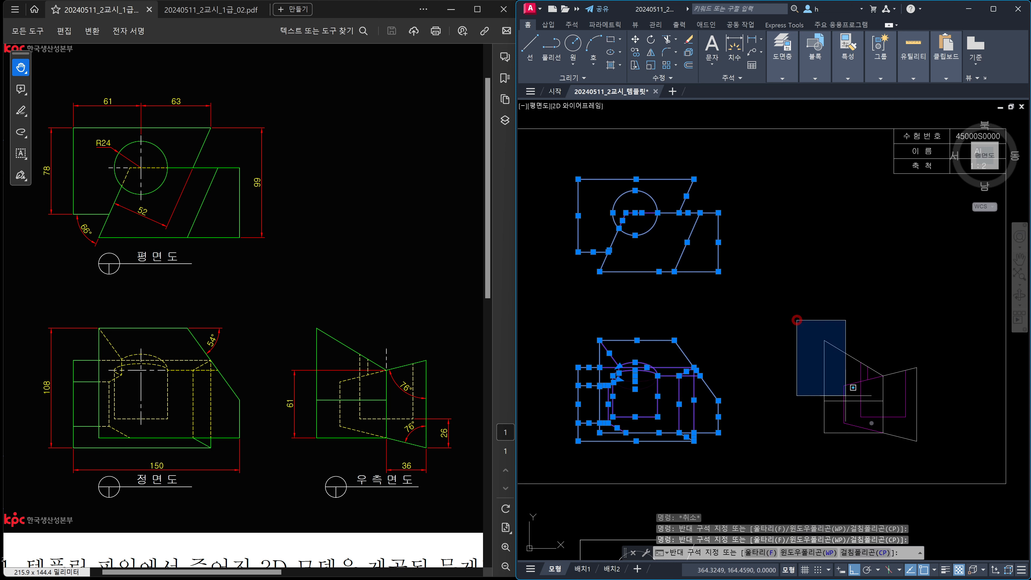
{"action": "left_click", "coordinate": [926, 466]}
{"action": "left_click", "coordinate": [781, 80]}
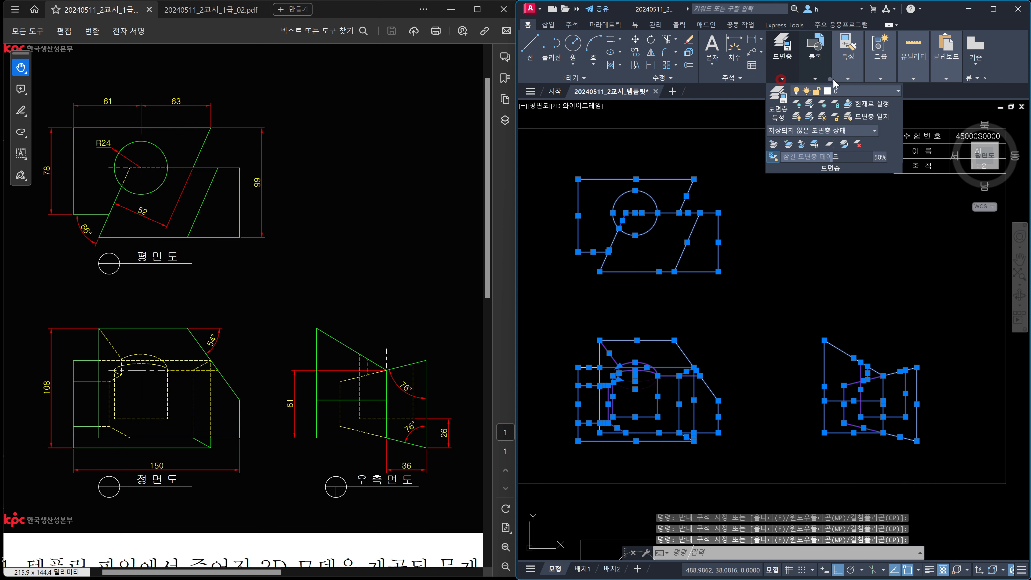
{"action": "left_click", "coordinate": [857, 89]}
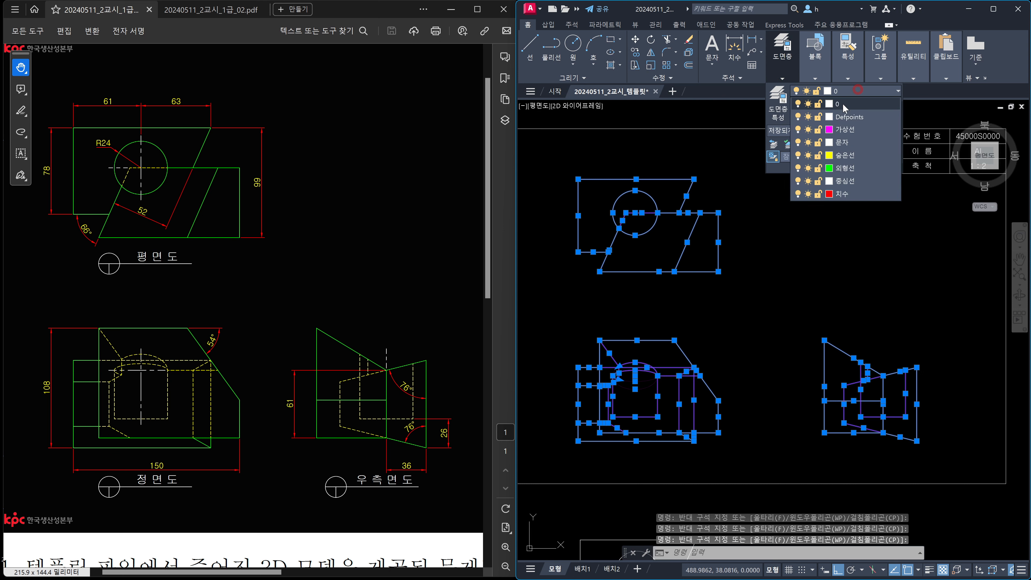
{"action": "left_click", "coordinate": [853, 168]}
{"action": "right_click", "coordinate": [782, 311]}
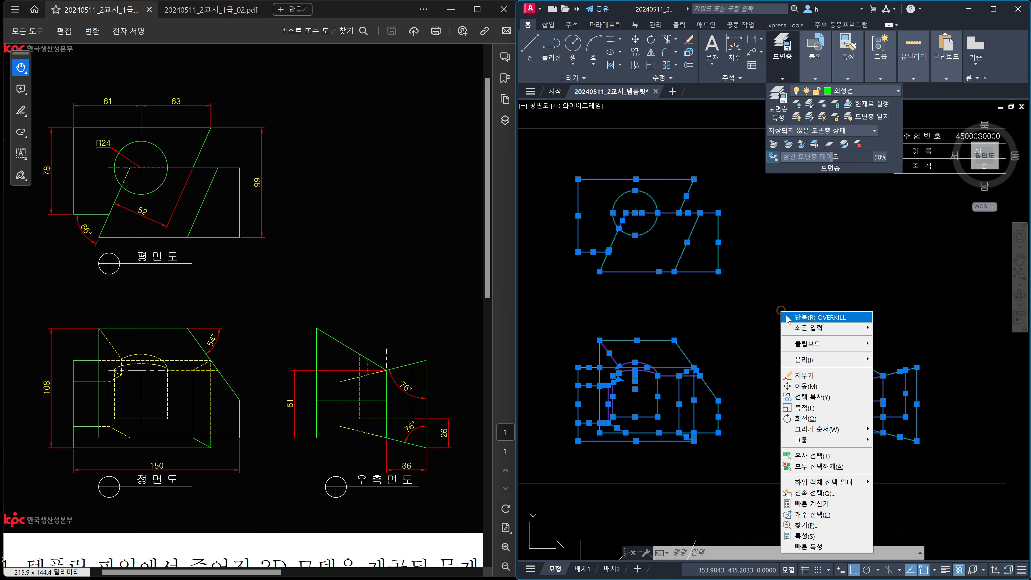
- Set the lineweight of all lines in the three views to 도면층별 (ByLayer)
{"action": "left_click", "coordinate": [848, 79]}
{"action": "left_click", "coordinate": [947, 105]}
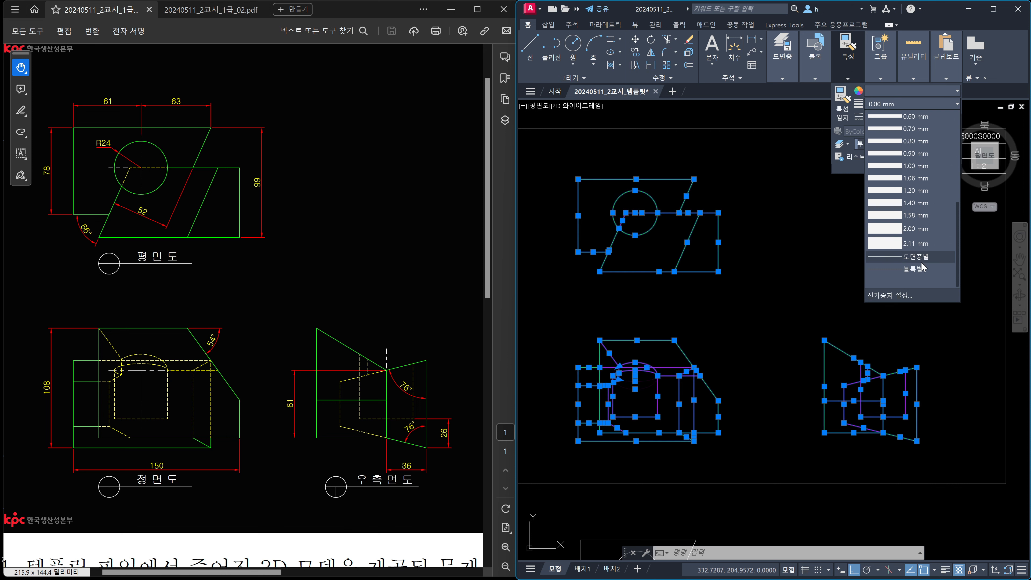
{"action": "left_click", "coordinate": [923, 258]}
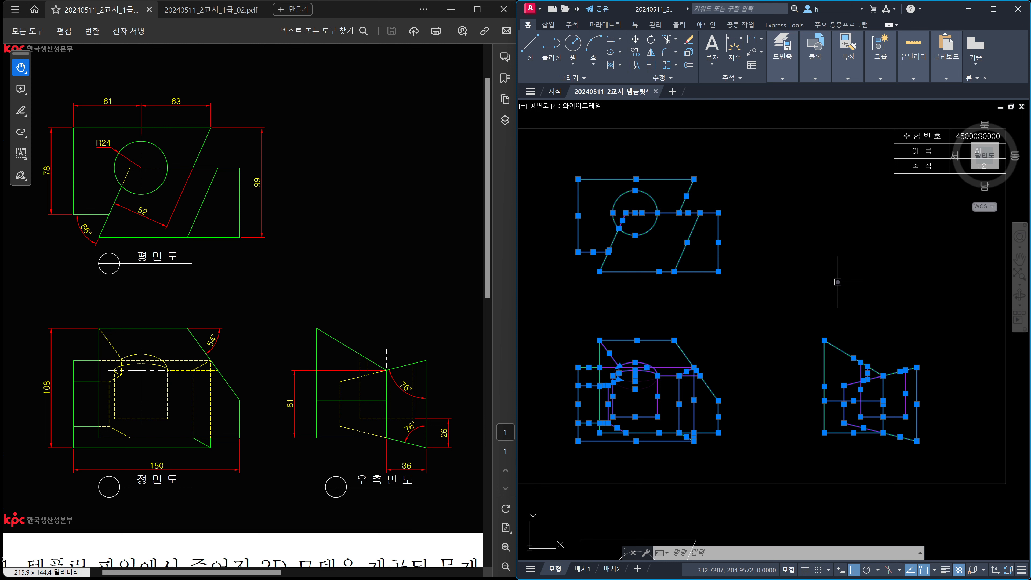
- Filter the selection with Quick Select to objects whose color equals 선홍색 and assign them to the 숨은선 layer
{"action": "right_click", "coordinate": [815, 195]}
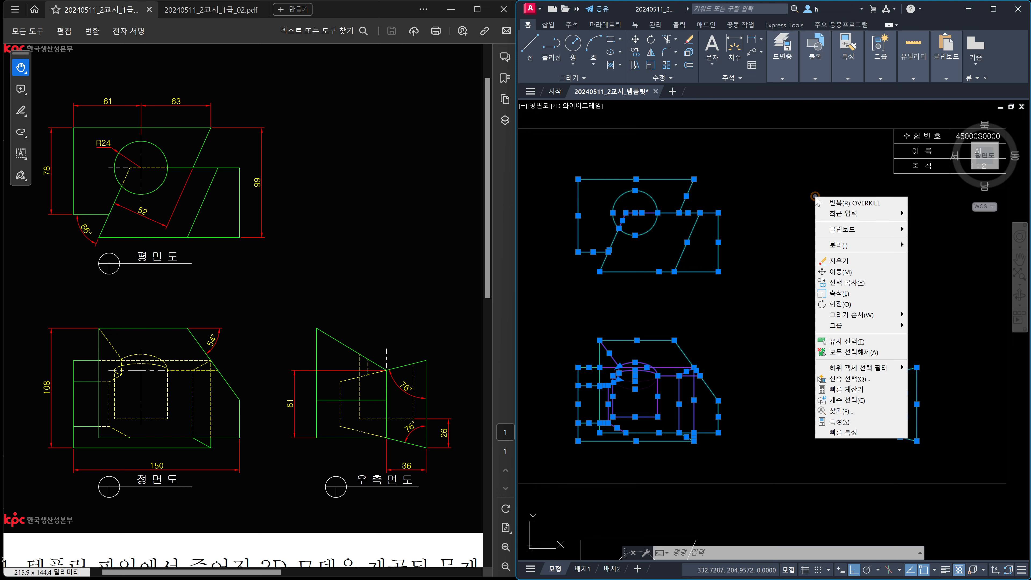
{"action": "left_click", "coordinate": [837, 379]}
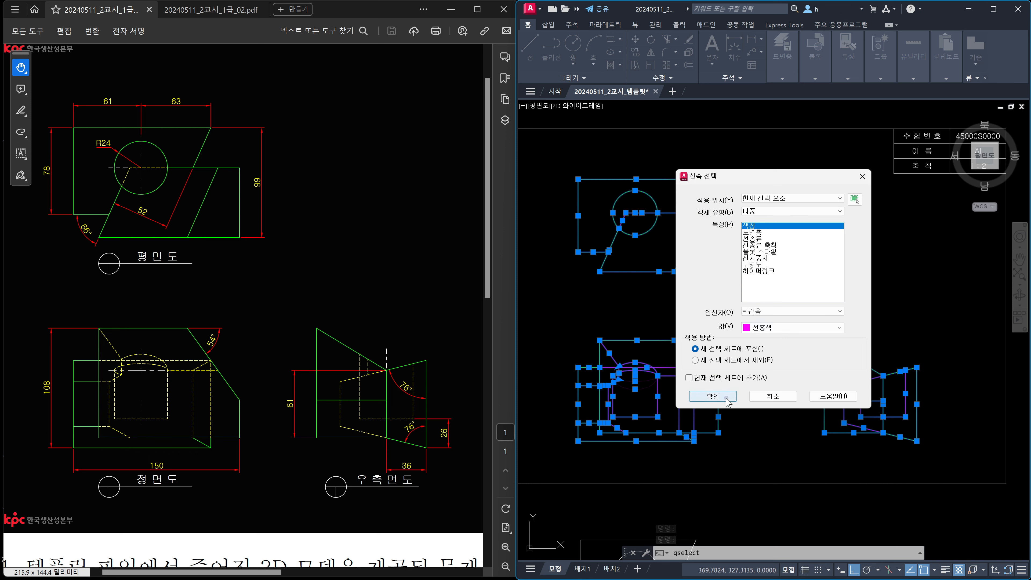
{"action": "left_click", "coordinate": [713, 396]}
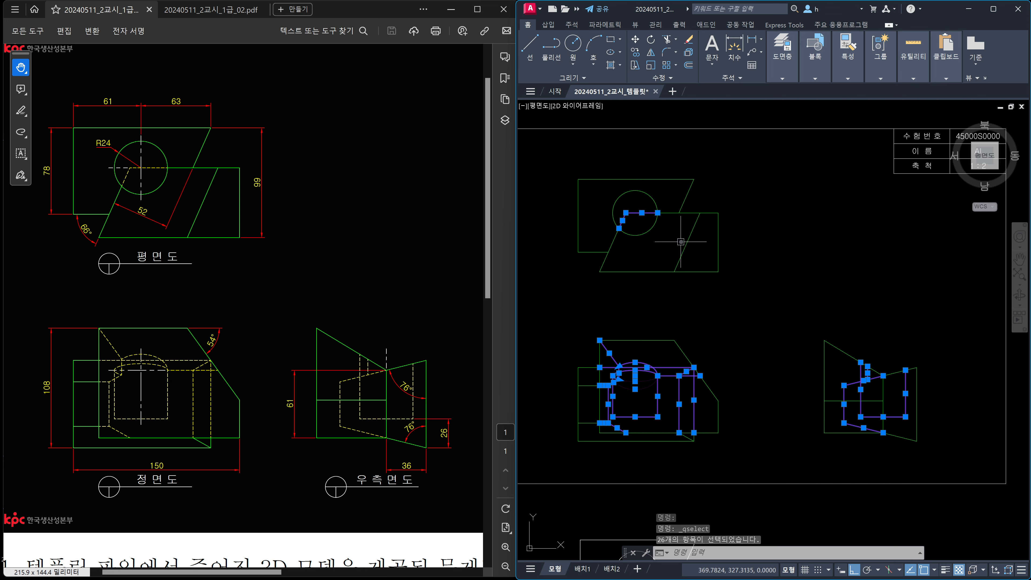
{"action": "left_click", "coordinate": [789, 79]}
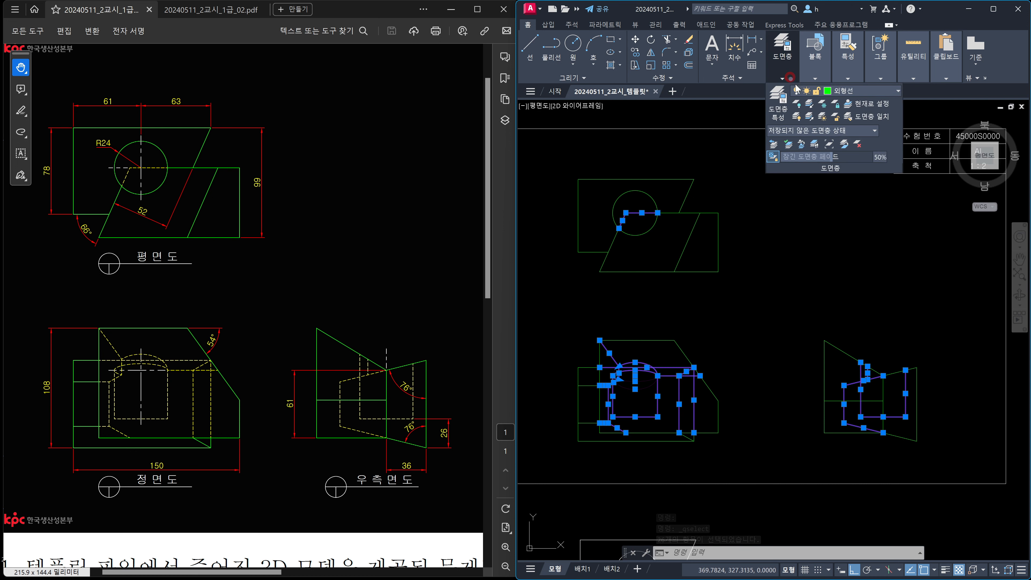
{"action": "left_click", "coordinate": [851, 91]}
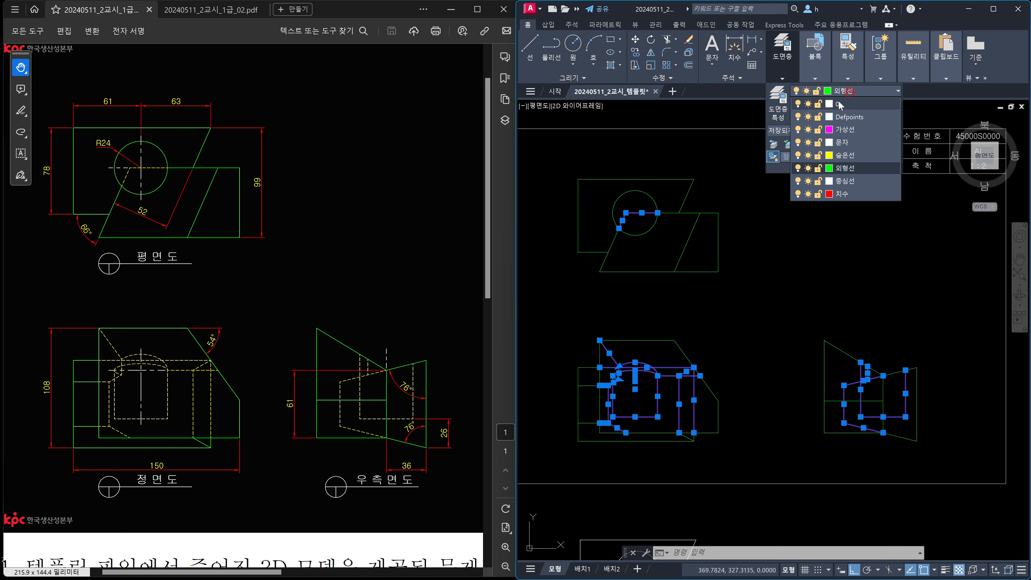
{"action": "left_click", "coordinate": [846, 156]}
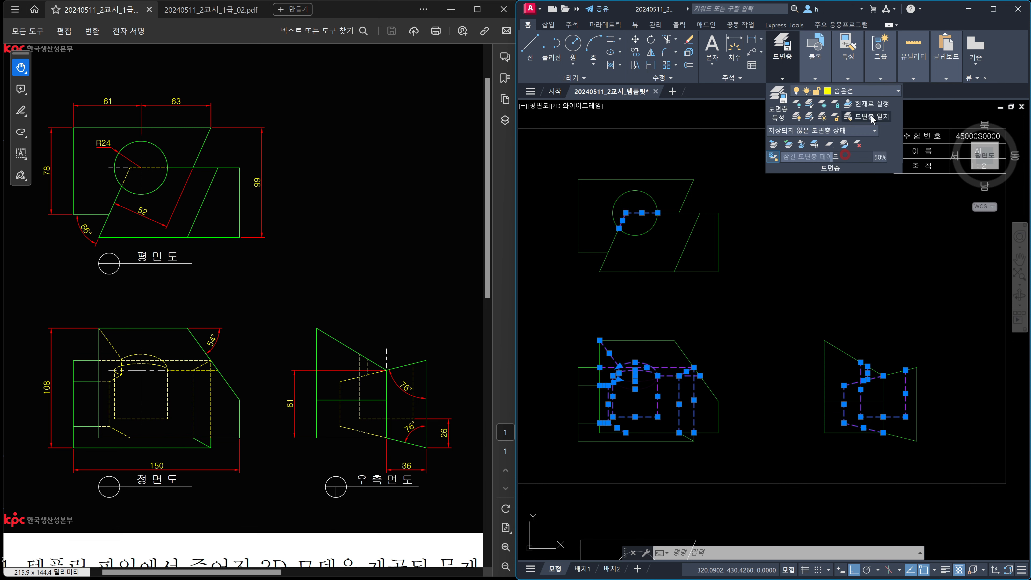
- Set the color of the selected hidden lines to ByLayer and clear the selection
{"action": "left_click", "coordinate": [849, 79]}
{"action": "left_click", "coordinate": [917, 91]}
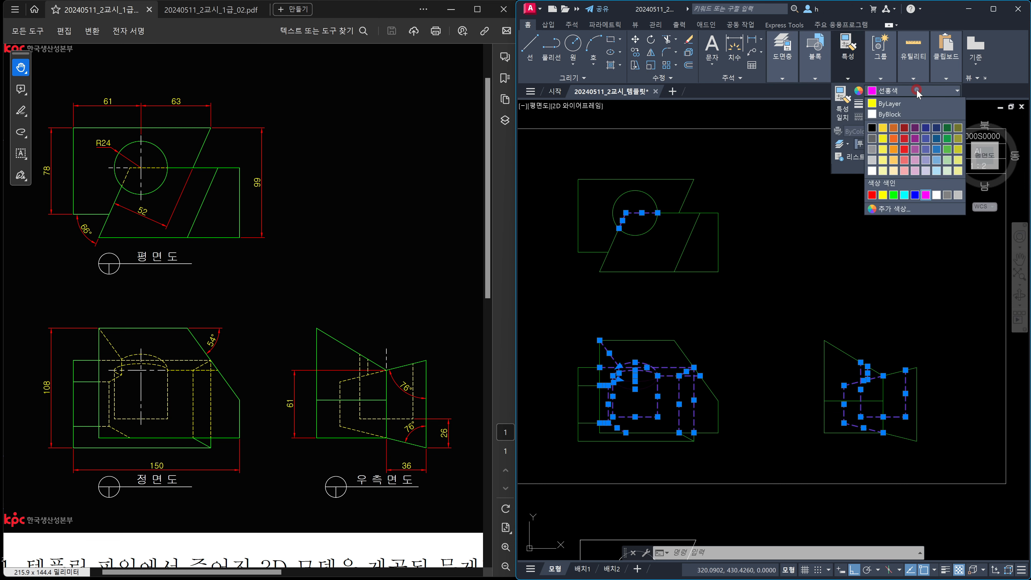
{"action": "left_click", "coordinate": [900, 104]}
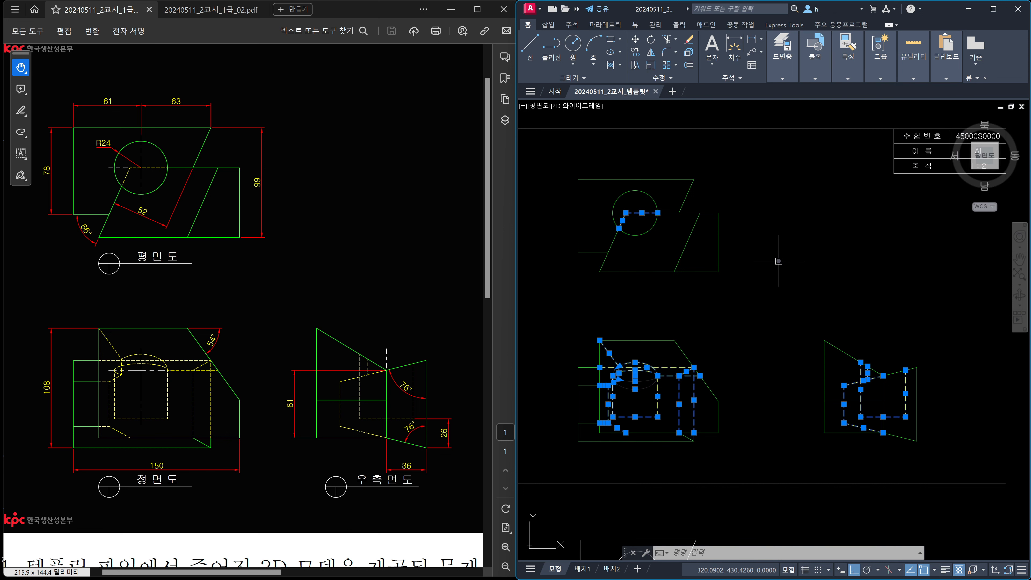
{"action": "key", "text": "Escape"}
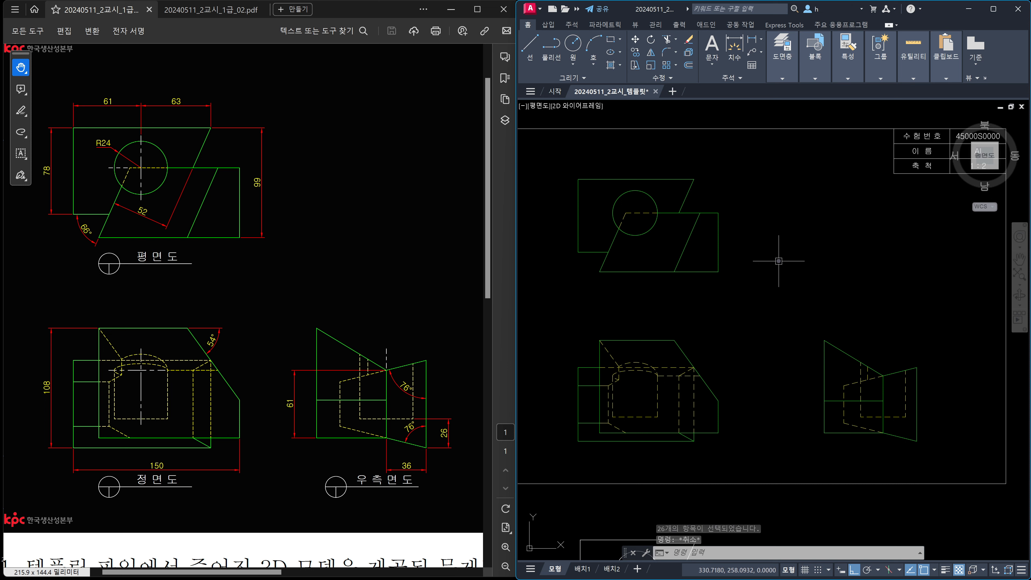
- Make 중심선 the current layer
{"action": "left_click", "coordinate": [783, 79]}
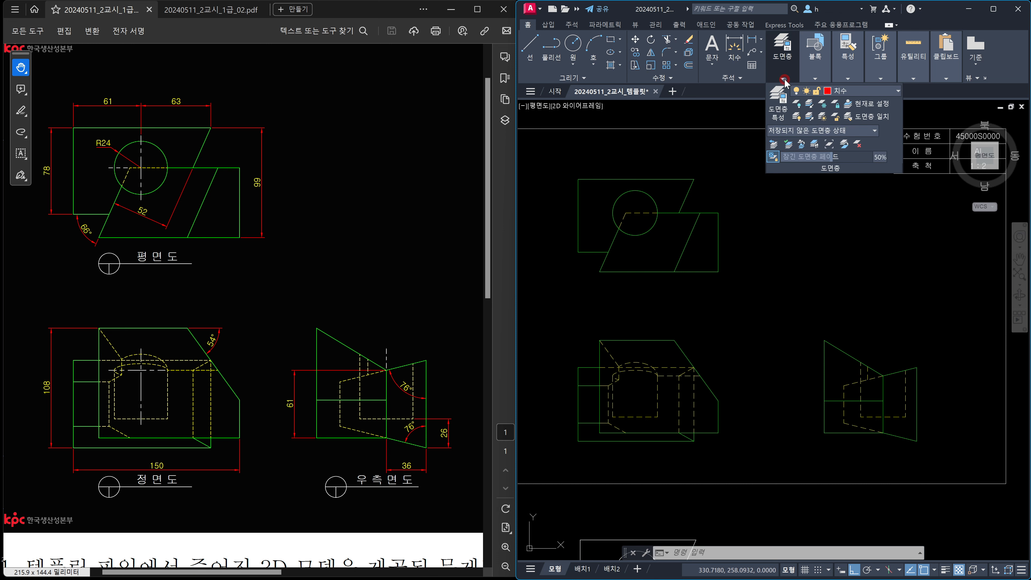
{"action": "left_click", "coordinate": [860, 91]}
{"action": "left_click", "coordinate": [849, 180]}
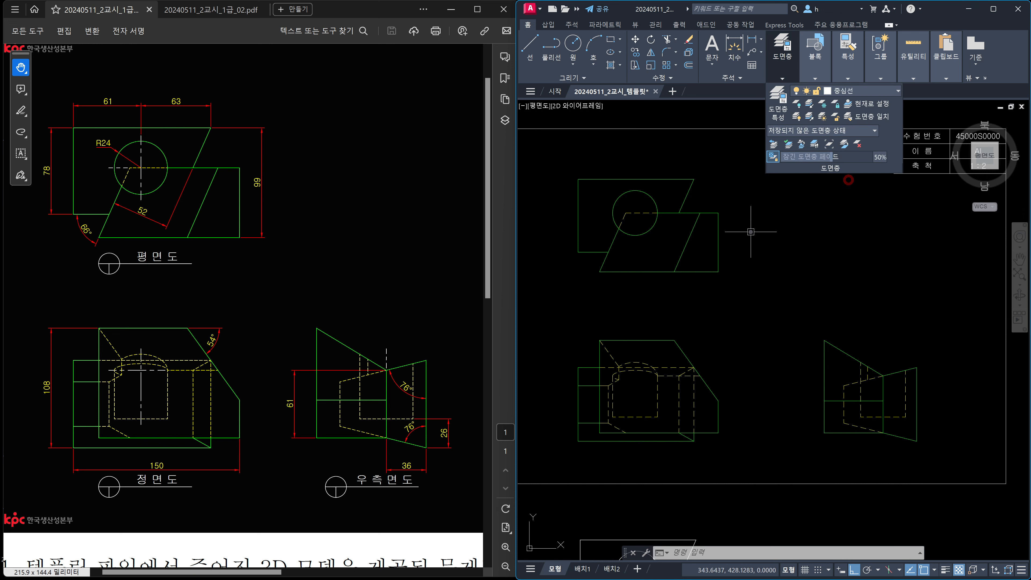
- Draw a vertical center line through the circle in the plan view, from its top quadrant to its bottom quadrant
{"action": "scroll", "coordinate": [619, 203], "scroll_direction": "up", "scroll_amount": 5}
{"action": "key", "text": "Escape"}
{"action": "key", "text": "Escape"}
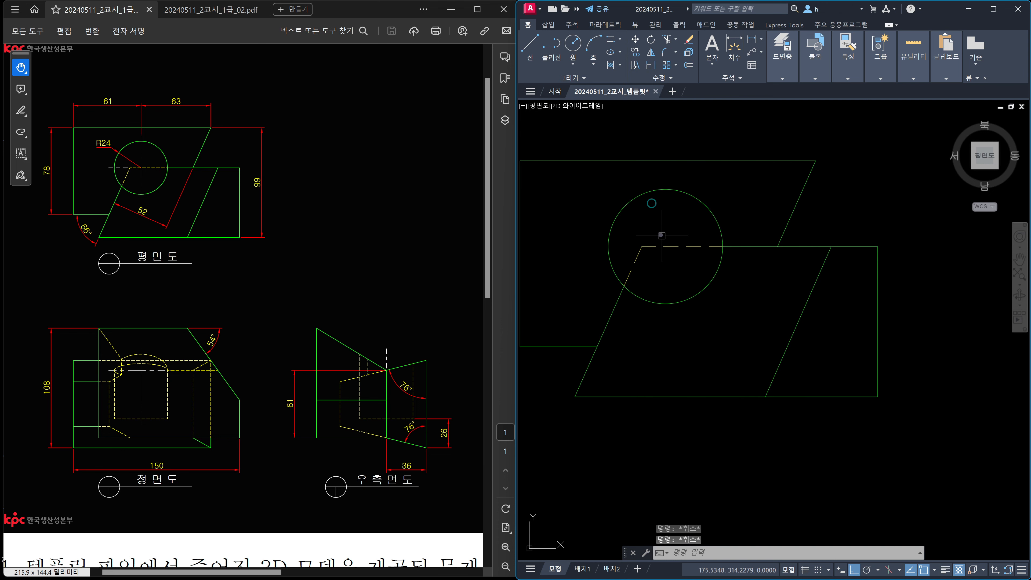
{"action": "type", "text": "l"}
{"action": "key", "text": "Return"}
{"action": "left_click", "coordinate": [665, 188]}
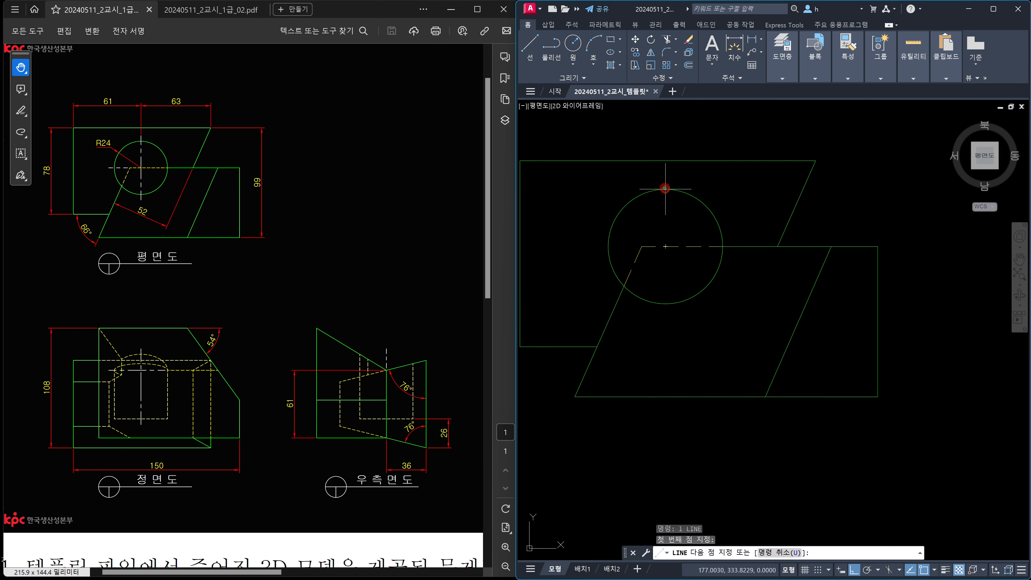
{"action": "left_click", "coordinate": [665, 304]}
{"action": "key", "text": "Return"}
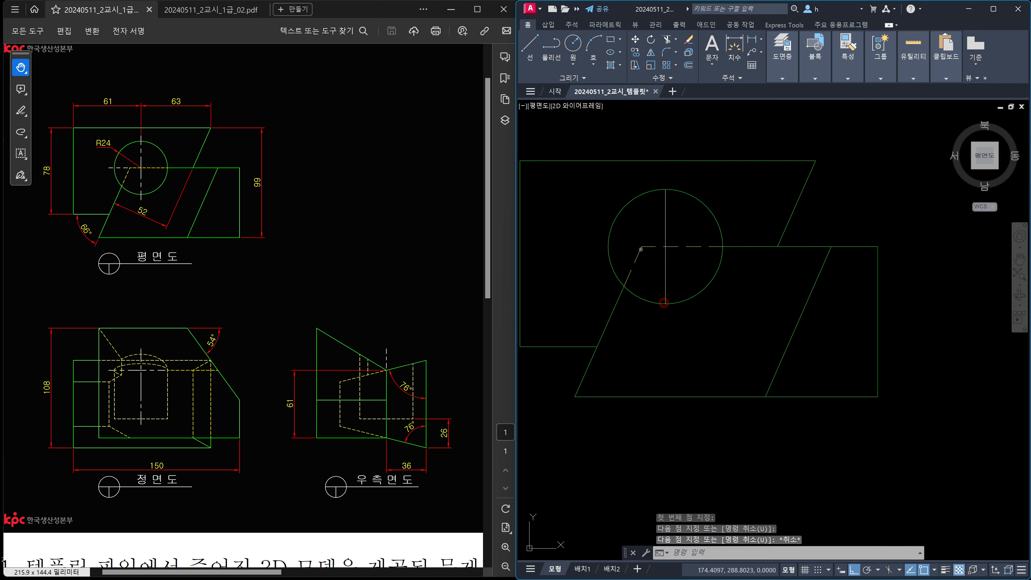
- Draw a horizontal center line in the plan view from the hidden lines' corner to the circle's left quadrant
{"action": "key", "text": "Return"}
{"action": "left_click", "coordinate": [641, 247]}
{"action": "left_click", "coordinate": [609, 247]}
{"action": "key", "text": "Escape"}
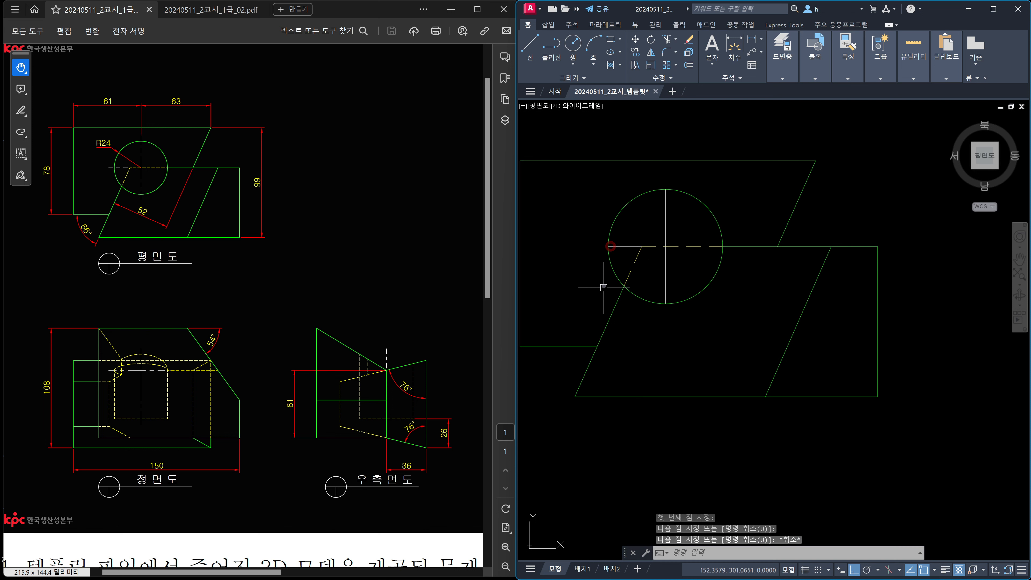
- Lengthen the horizontal center line's left end and both ends of the vertical one by 5 in the plan view
{"action": "type", "text": "len"}
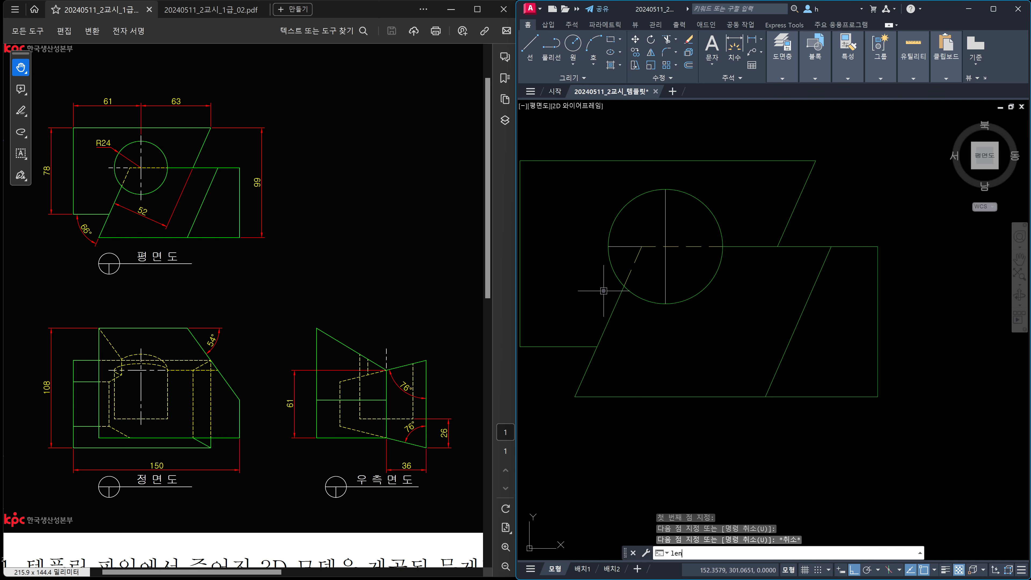
{"action": "key", "text": "Return"}
{"action": "type", "text": "de"}
{"action": "key", "text": "Return"}
{"action": "type", "text": "5"}
{"action": "key", "text": "Return"}
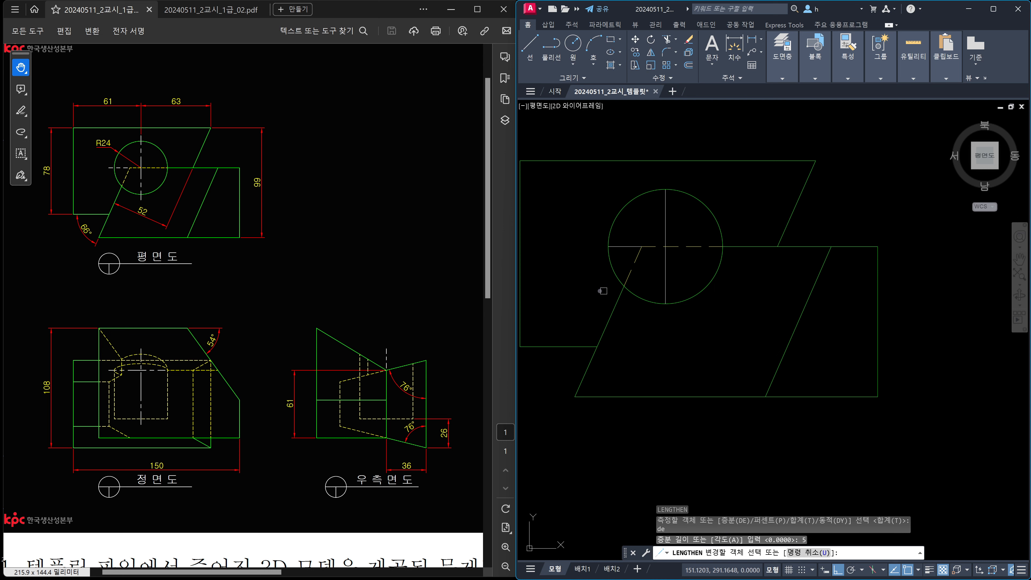
{"action": "left_click", "coordinate": [618, 244]}
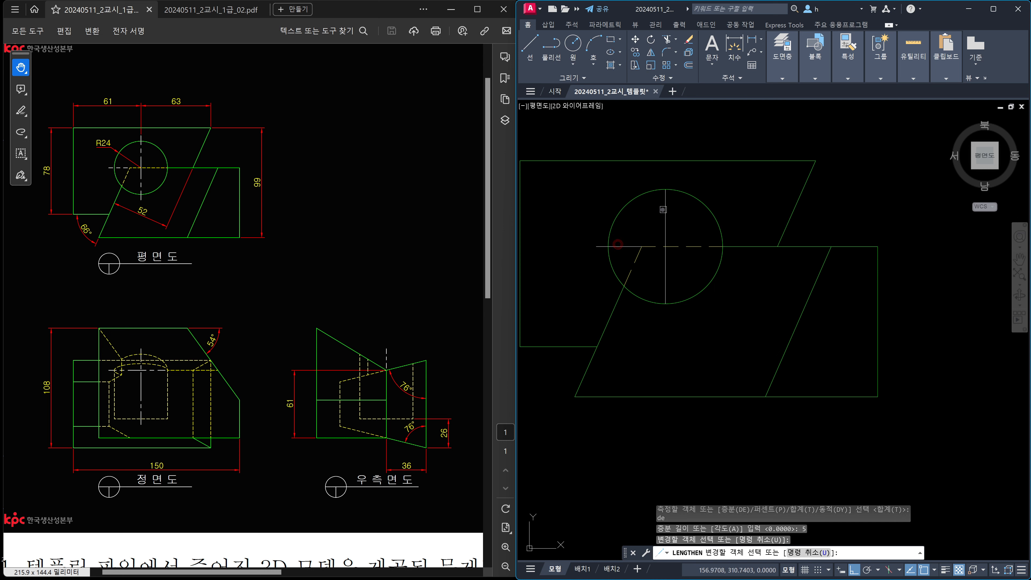
{"action": "left_click", "coordinate": [664, 210]}
{"action": "left_click", "coordinate": [667, 293]}
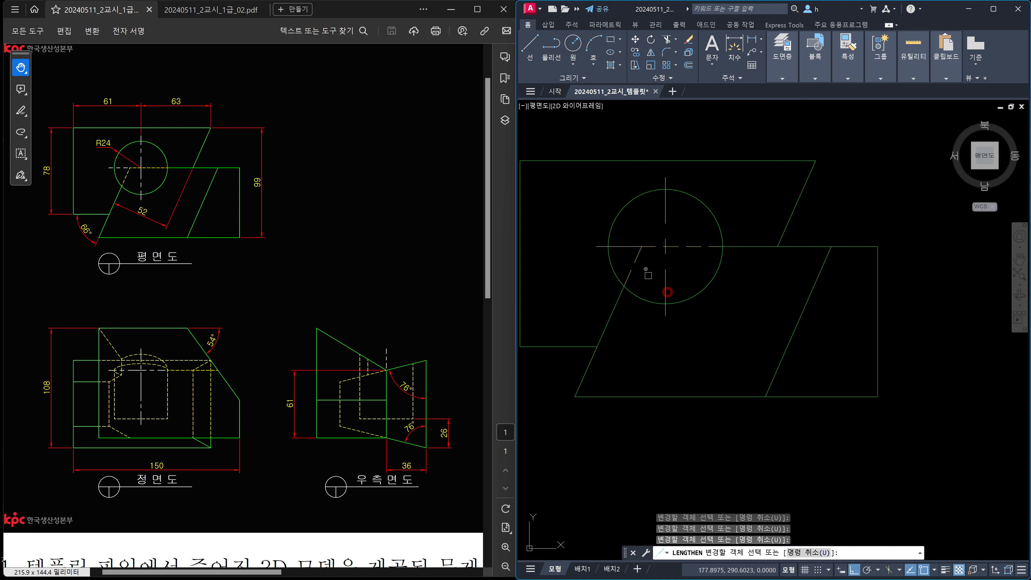
{"action": "key", "text": "Escape"}
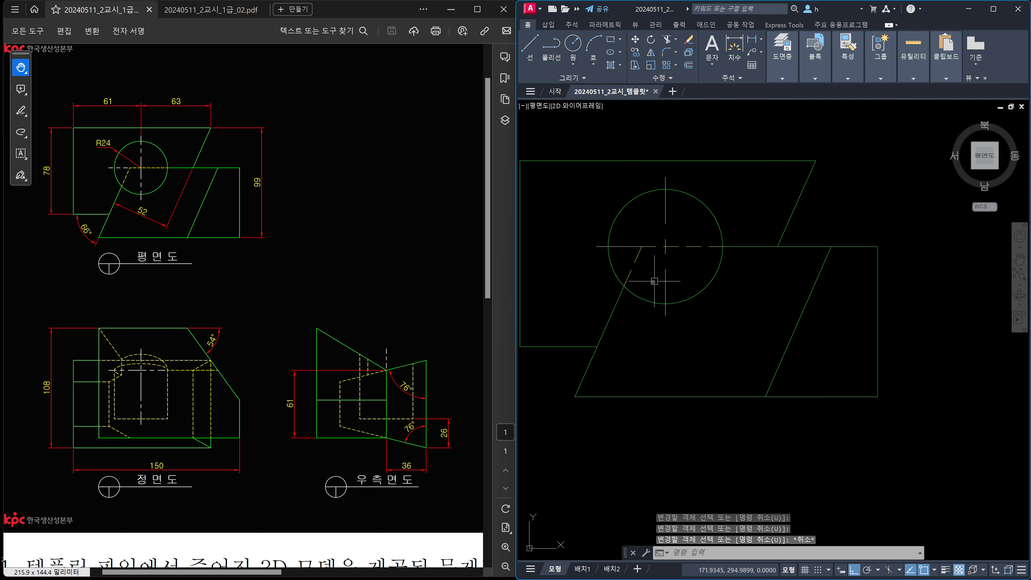
- Shorten the plan view's horizontal center line by 2 at its end beside the hidden lines' corner
{"action": "key", "text": "space"}
{"action": "type", "text": "de"}
{"action": "key", "text": "Return"}
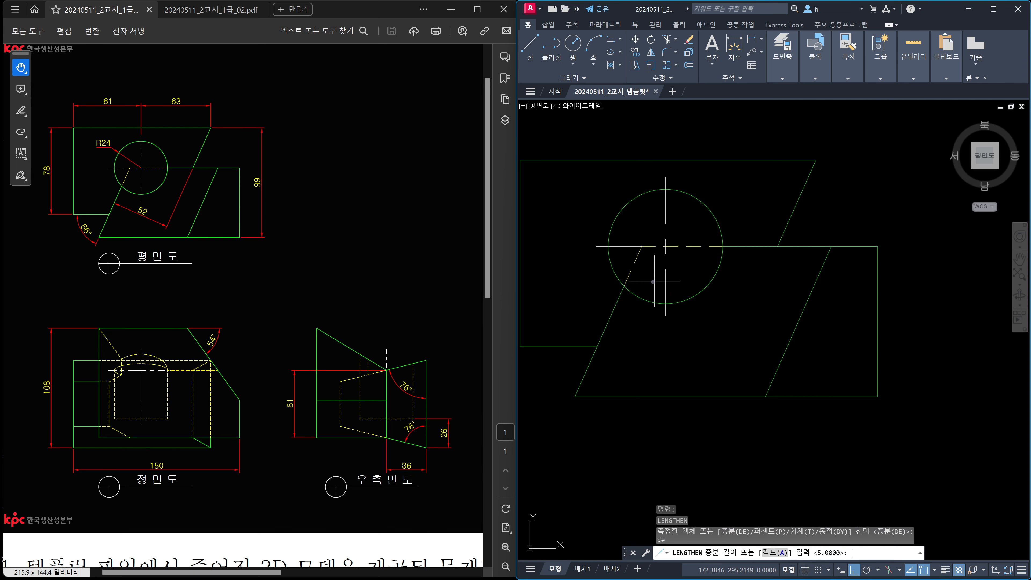
{"action": "type", "text": "-2"}
{"action": "key", "text": "Return"}
{"action": "scroll", "coordinate": [625, 267], "scroll_direction": "up", "scroll_amount": 2}
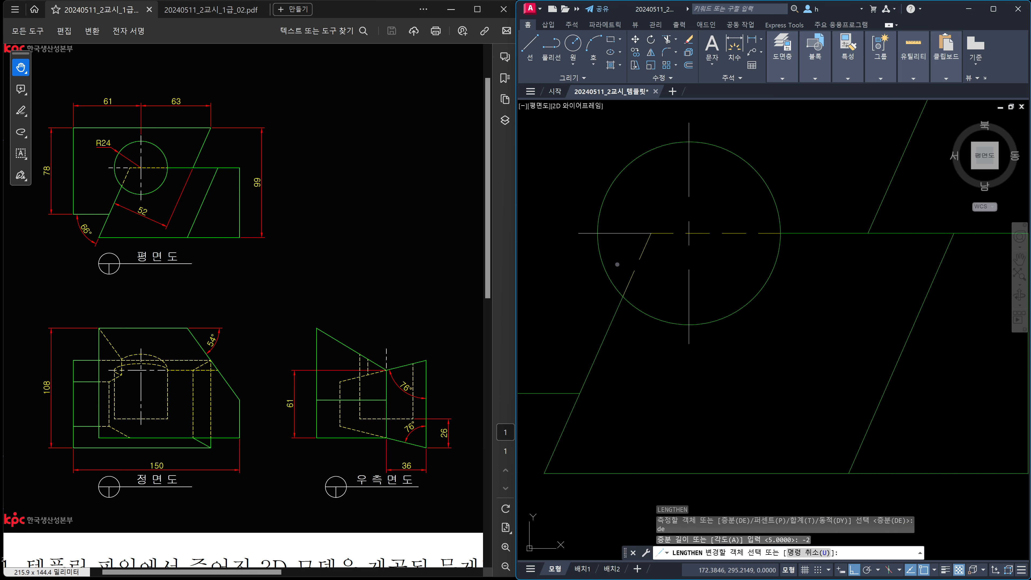
{"action": "left_click", "coordinate": [644, 232]}
{"action": "key", "text": "Escape"}
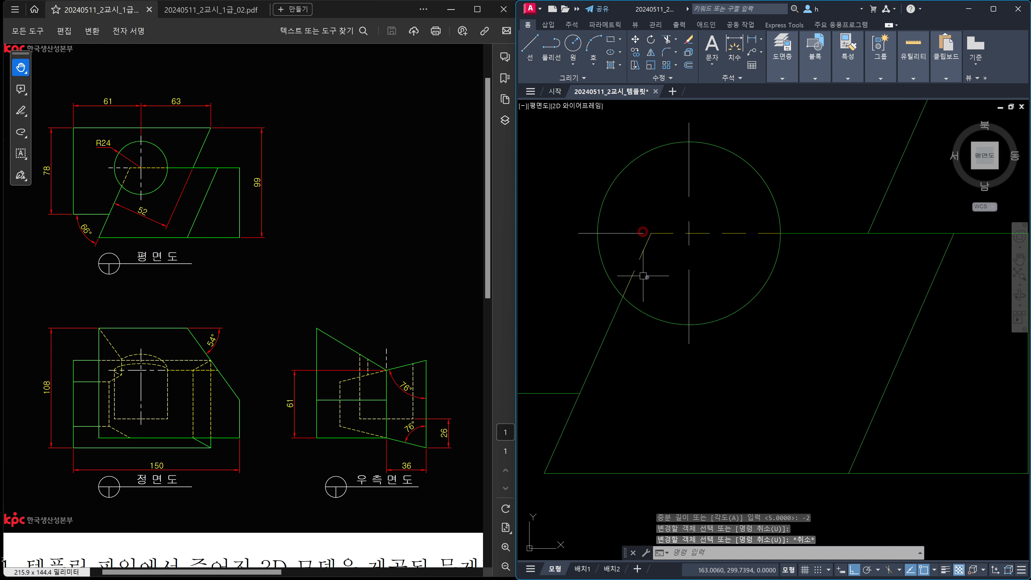
- Draw a horizontal center line in the front view between the upper ends of the hole's two hidden side edges
{"action": "scroll", "coordinate": [690, 309], "scroll_direction": "down", "scroll_amount": 3}
{"action": "scroll", "coordinate": [706, 327], "scroll_direction": "down", "scroll_amount": 2}
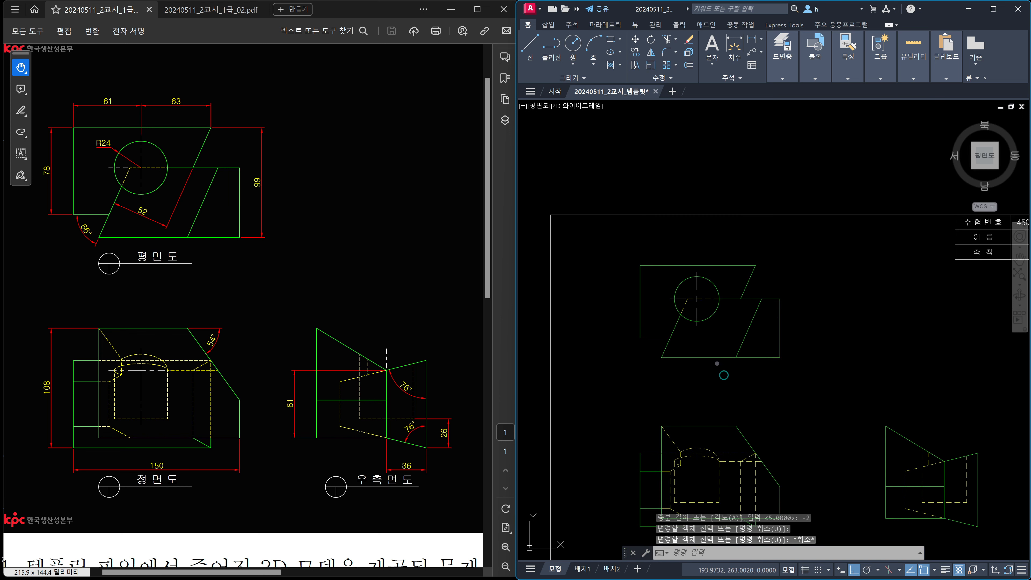
{"action": "scroll", "coordinate": [670, 412], "scroll_direction": "up", "scroll_amount": 2}
{"action": "scroll", "coordinate": [670, 412], "scroll_direction": "up", "scroll_amount": 2}
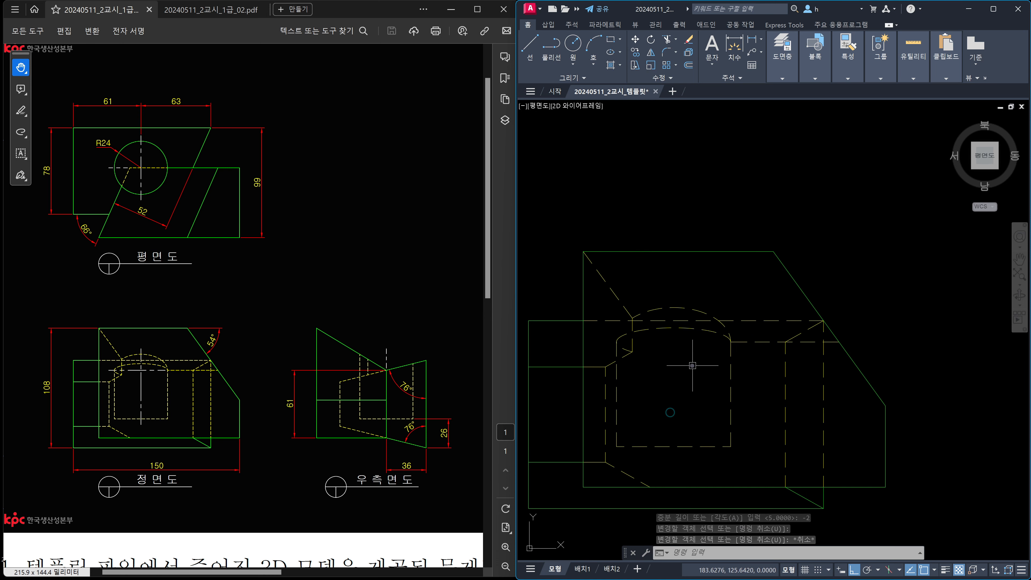
{"action": "type", "text": "l"}
{"action": "key", "text": "Return"}
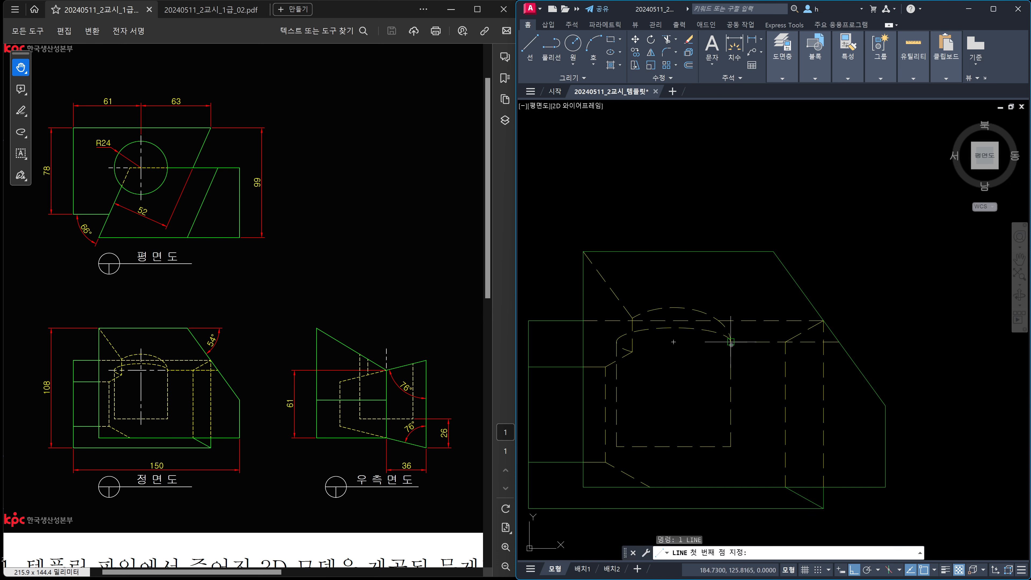
{"action": "left_click", "coordinate": [730, 341]}
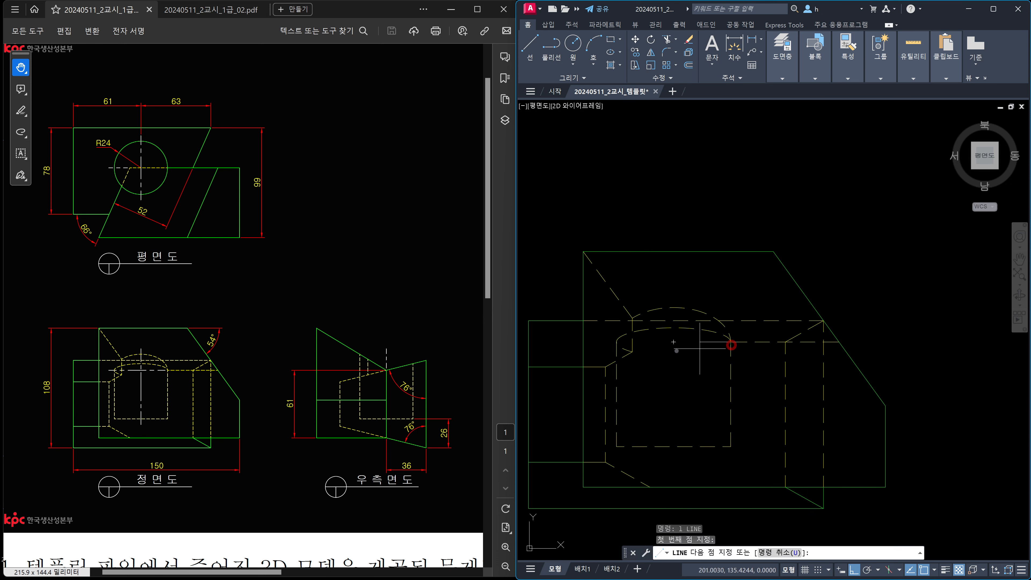
{"action": "left_click", "coordinate": [617, 343]}
{"action": "key", "text": "Return"}
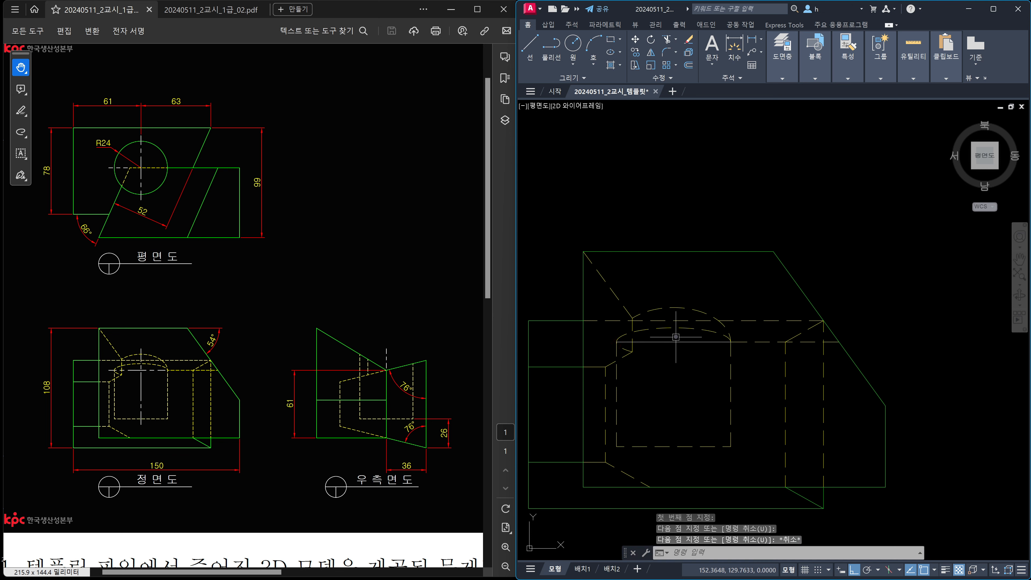
- Draw a vertical center line in the front view from the top of the upper hidden arc to the hole's bottom edge
{"action": "key", "text": "Return"}
{"action": "left_click", "coordinate": [673, 307]}
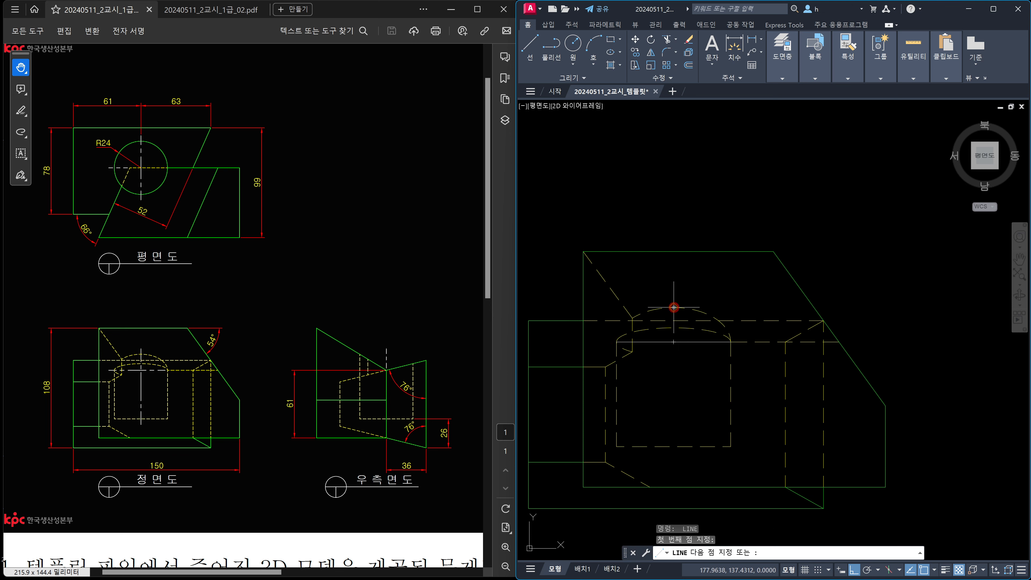
{"action": "left_click", "coordinate": [674, 445]}
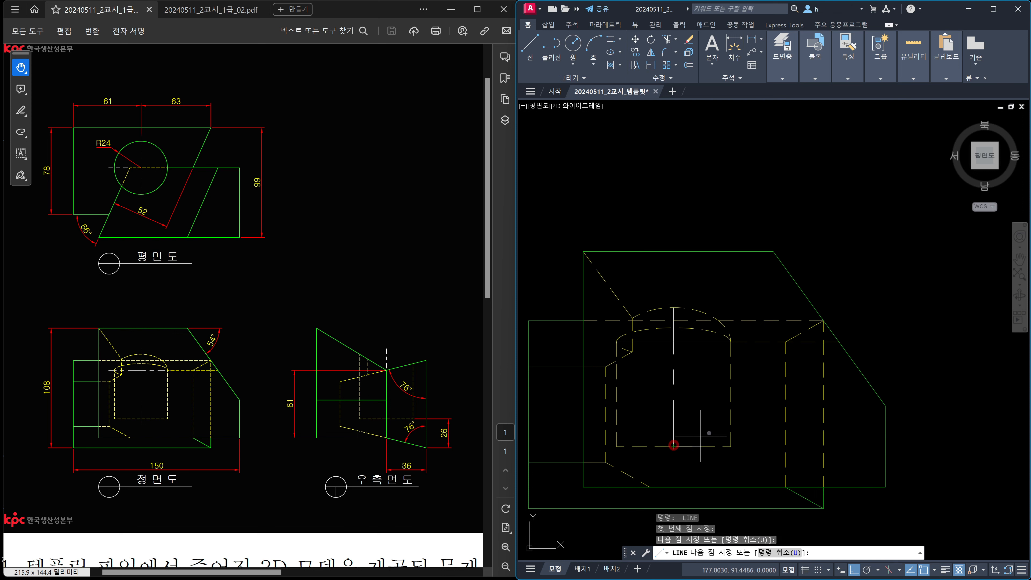
{"action": "key", "text": "Escape"}
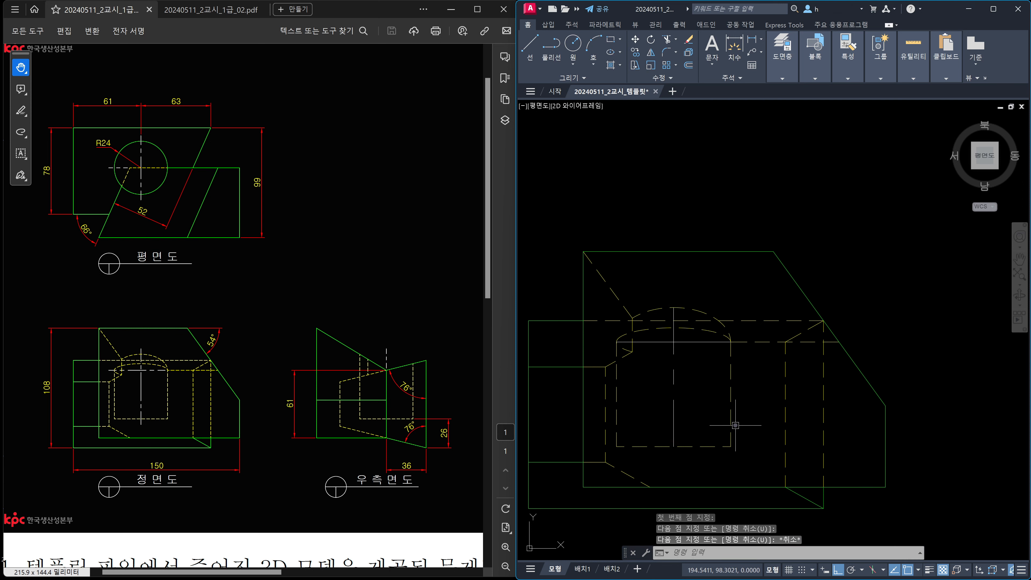
- Lengthen both ends of the front view's vertical center line and the left end of the horizontal one by 5
{"action": "type", "text": "LEN"}
{"action": "key", "text": "Return"}
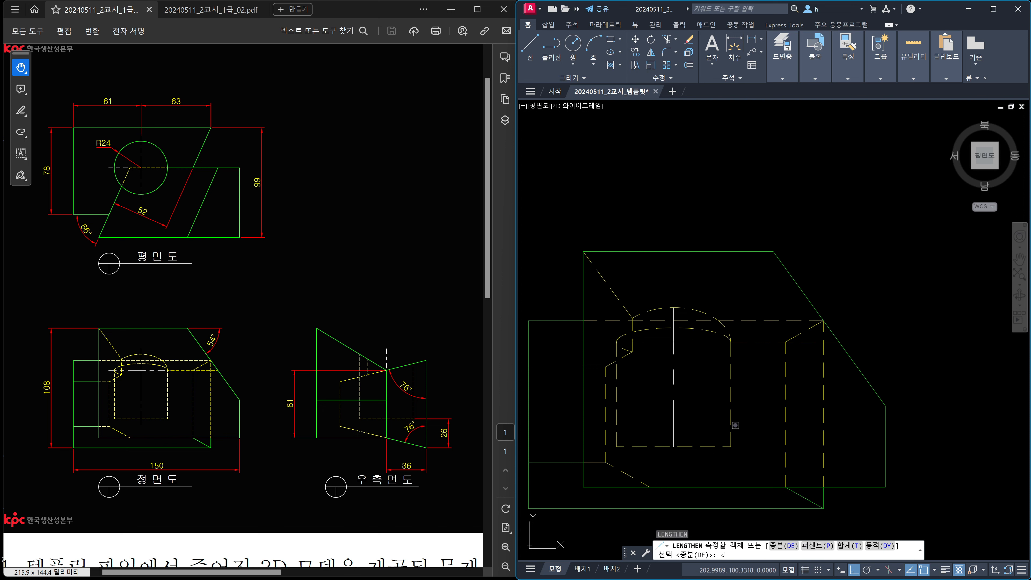
{"action": "type", "text": "de"}
{"action": "key", "text": "Return"}
{"action": "key", "text": "Return"}
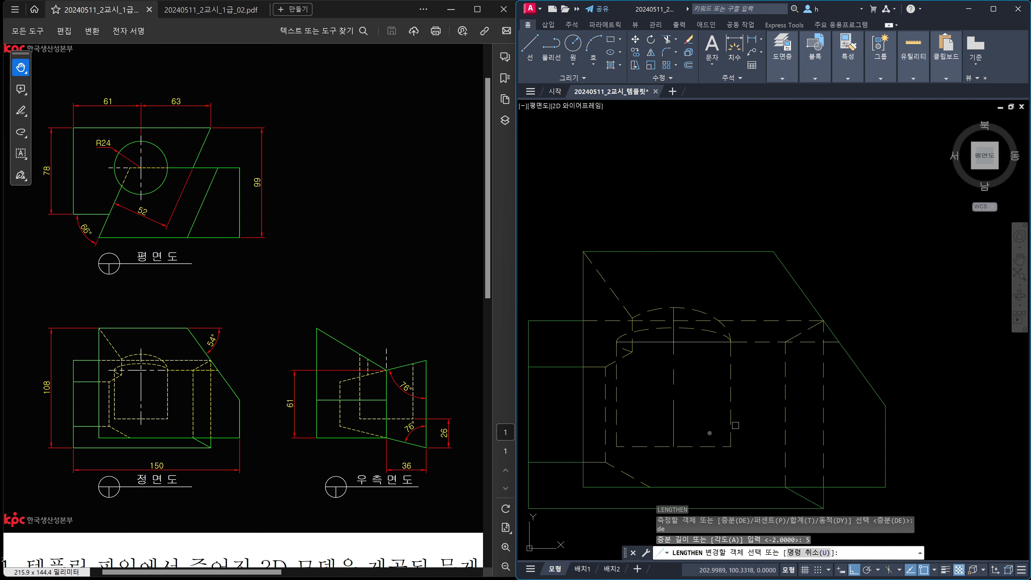
{"action": "left_click", "coordinate": [675, 425]}
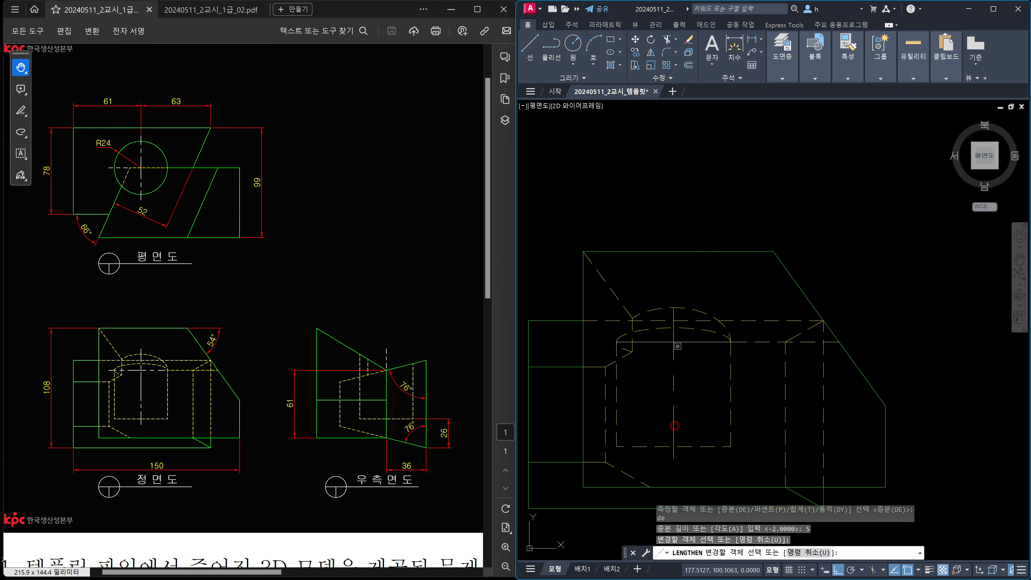
{"action": "left_click", "coordinate": [675, 339]}
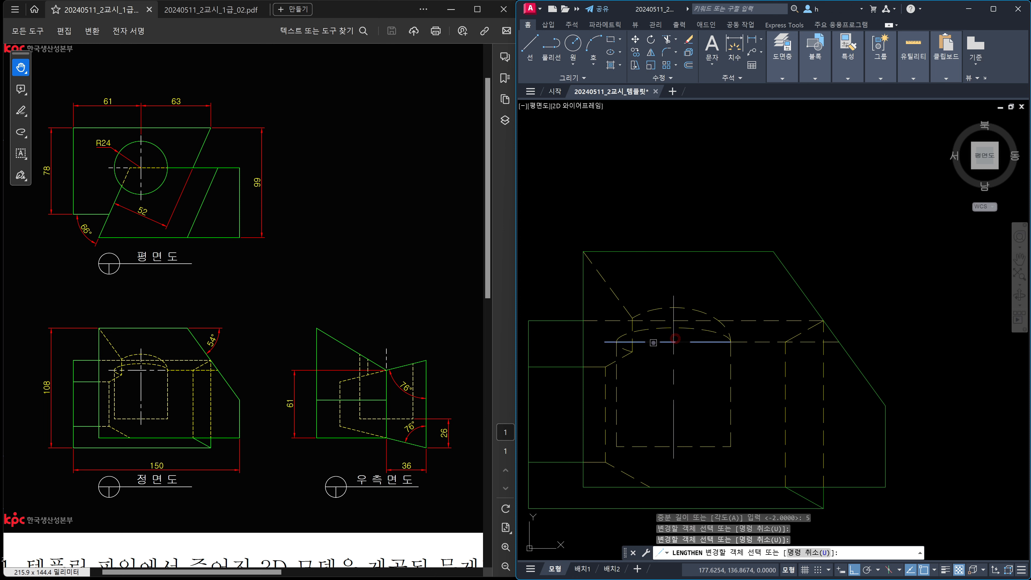
{"action": "left_click", "coordinate": [653, 343]}
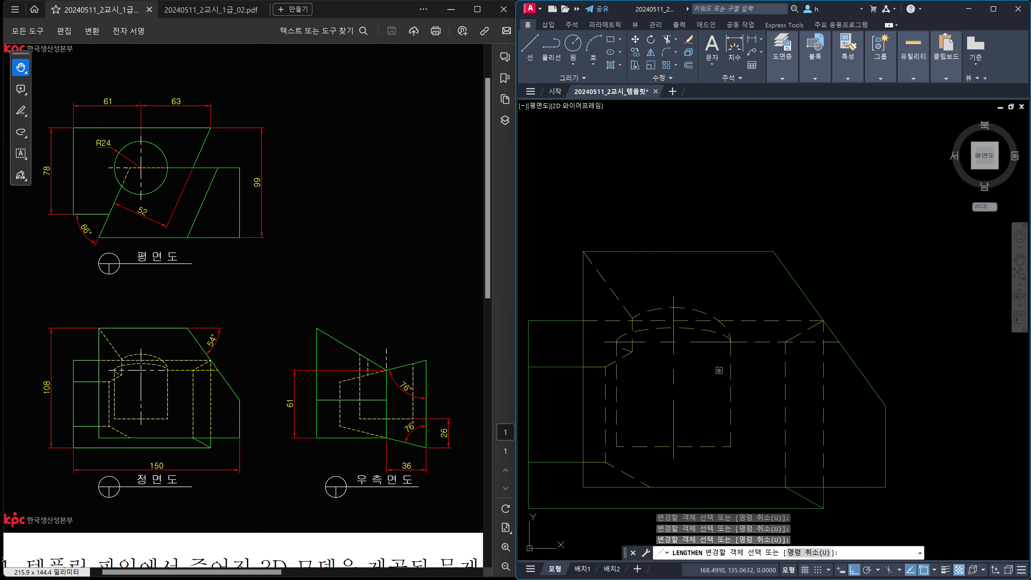
{"action": "key", "text": "Escape"}
- Shorten the right end of the front view's horizontal center line by 2
{"action": "key", "text": "Return"}
{"action": "type", "text": "de"}
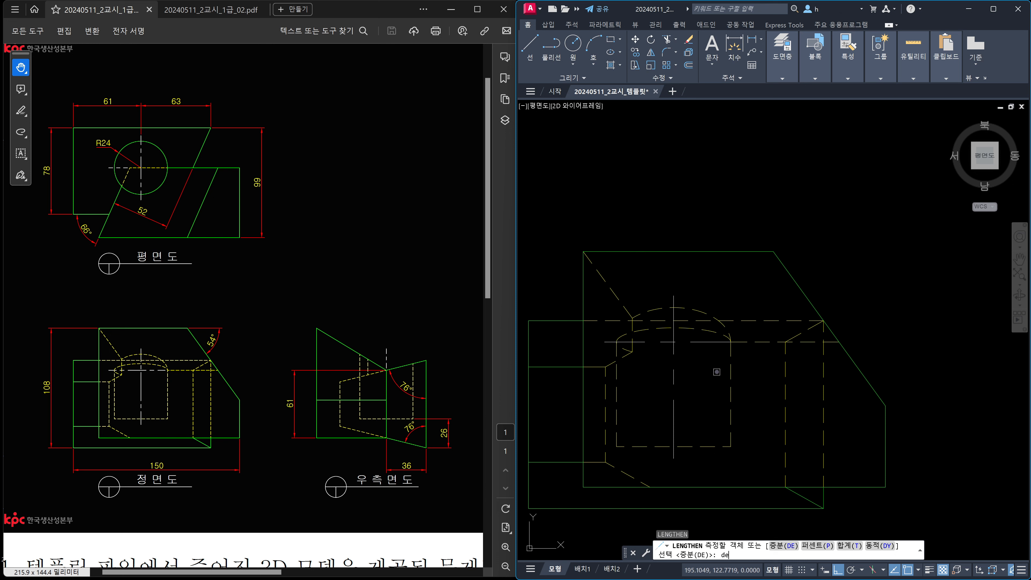
{"action": "key", "text": "Return"}
{"action": "type", "text": "-2"}
{"action": "key", "text": "Return"}
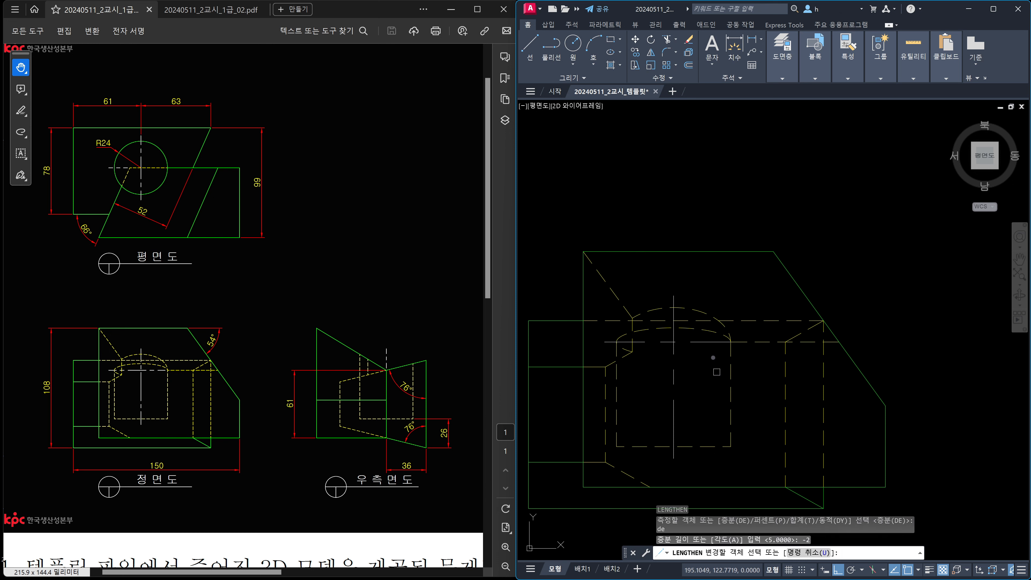
{"action": "left_click", "coordinate": [721, 341]}
{"action": "key", "text": "Escape"}
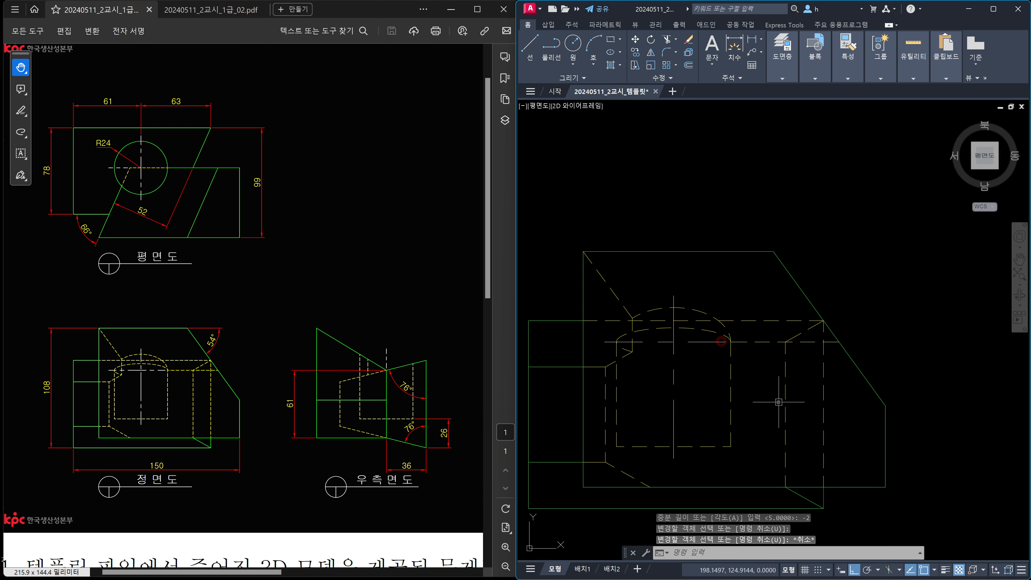
- Place a horizontal construction line through the upper end of the long vertical hidden line in the right side view
{"action": "scroll", "coordinate": [781, 402], "scroll_direction": "down", "scroll_amount": 2}
{"action": "middle_click_drag", "start_coordinate": [860, 423], "coordinate": [687, 383]}
{"action": "middle_click_drag", "start_coordinate": [839, 397], "coordinate": [767, 400]}
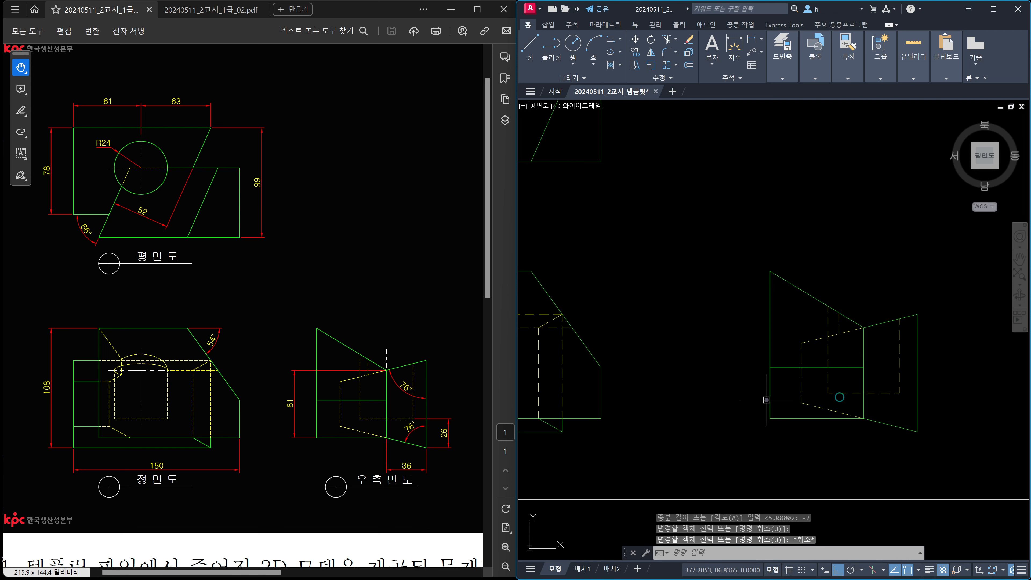
{"action": "scroll", "coordinate": [850, 319], "scroll_direction": "up", "scroll_amount": 2}
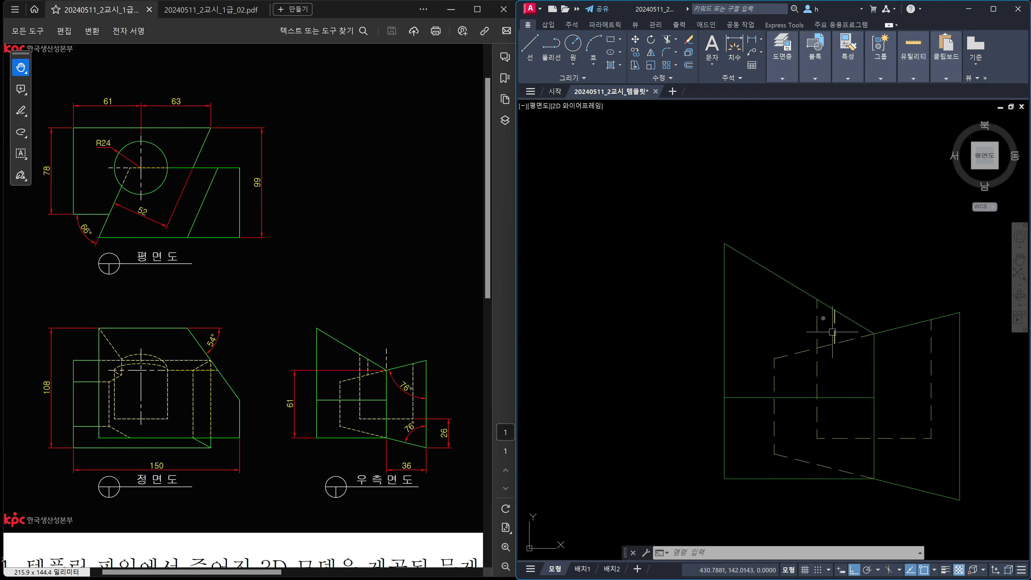
{"action": "left_click", "coordinate": [815, 313]}
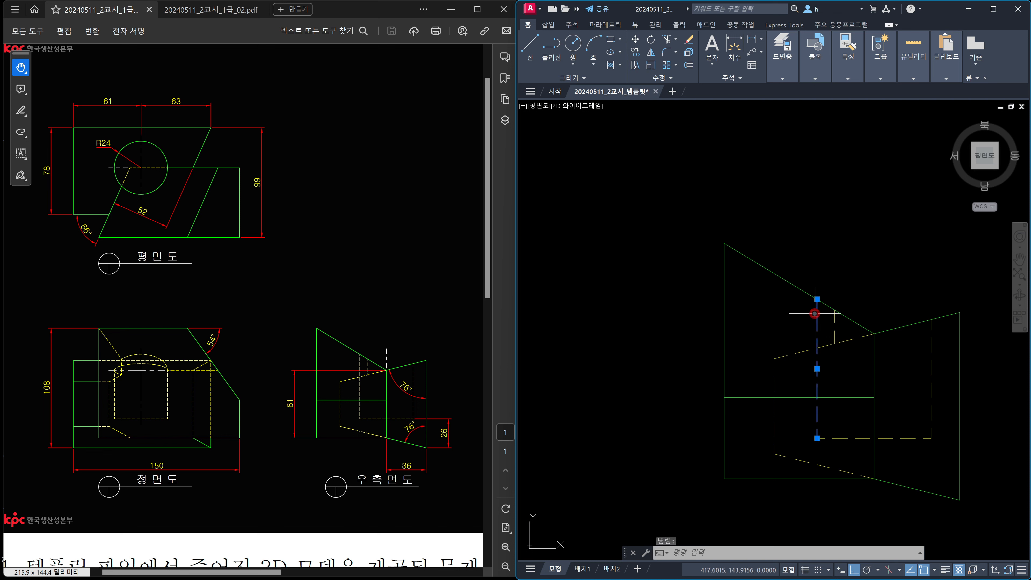
{"action": "key", "text": "Escape"}
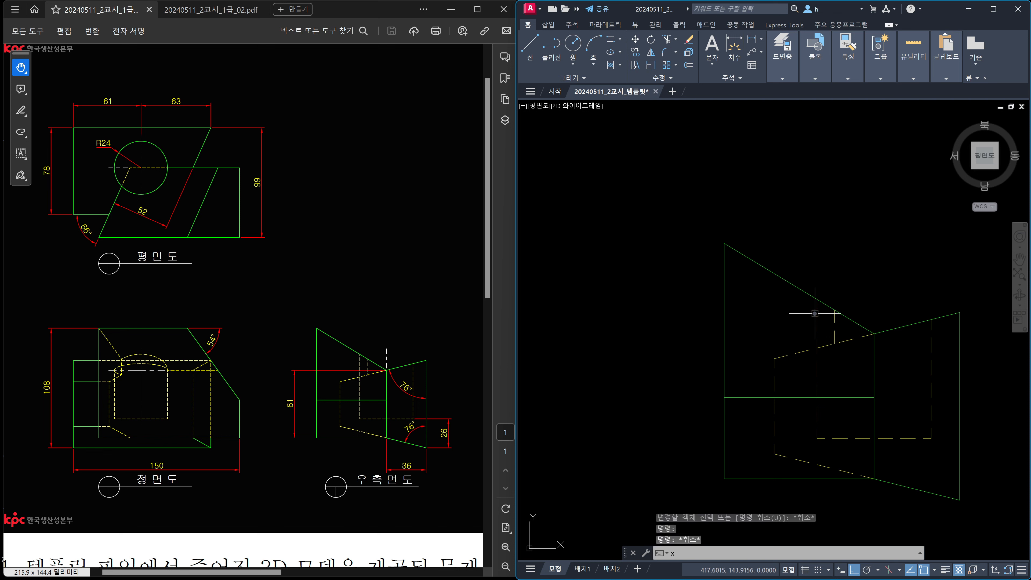
{"action": "type", "text": "xl"}
{"action": "key", "text": "Return"}
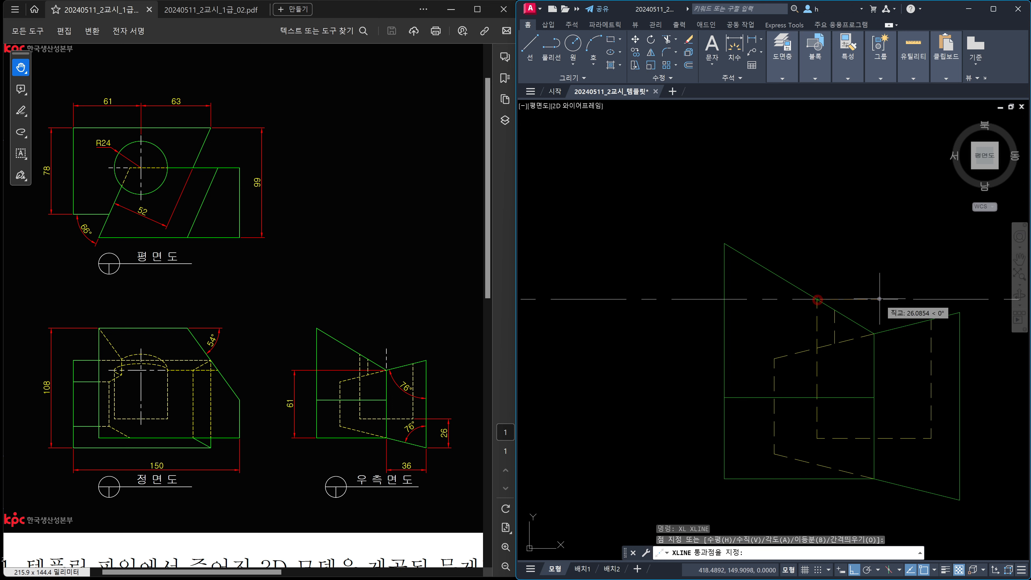
{"action": "left_click", "coordinate": [879, 299]}
{"action": "key", "text": "Escape"}
- Draw a vertical center line in the right side view from the junction of the two sloping top edges up to the construction line
{"action": "type", "text": "l"}
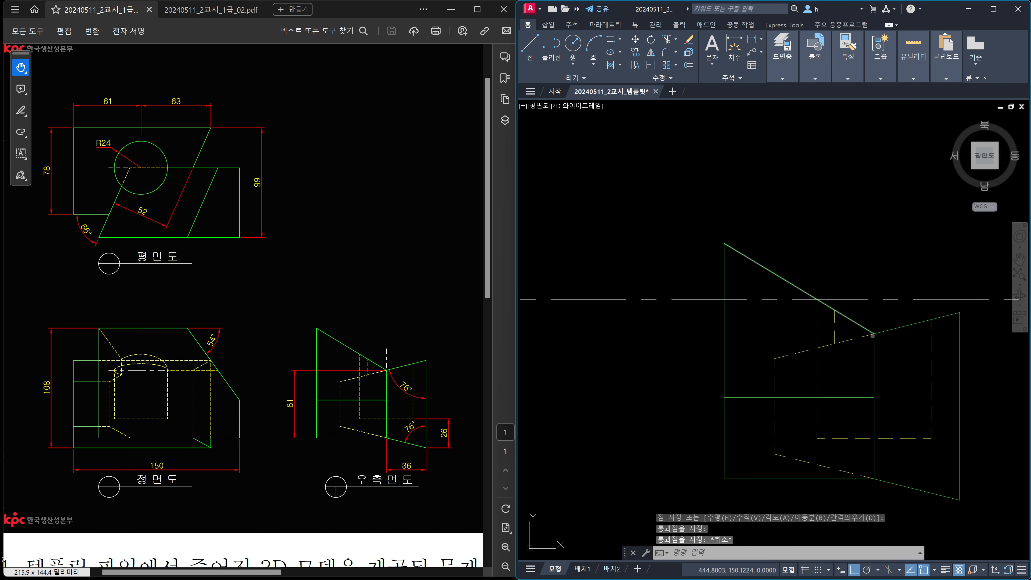
{"action": "key", "text": "Return"}
{"action": "left_click", "coordinate": [873, 336]}
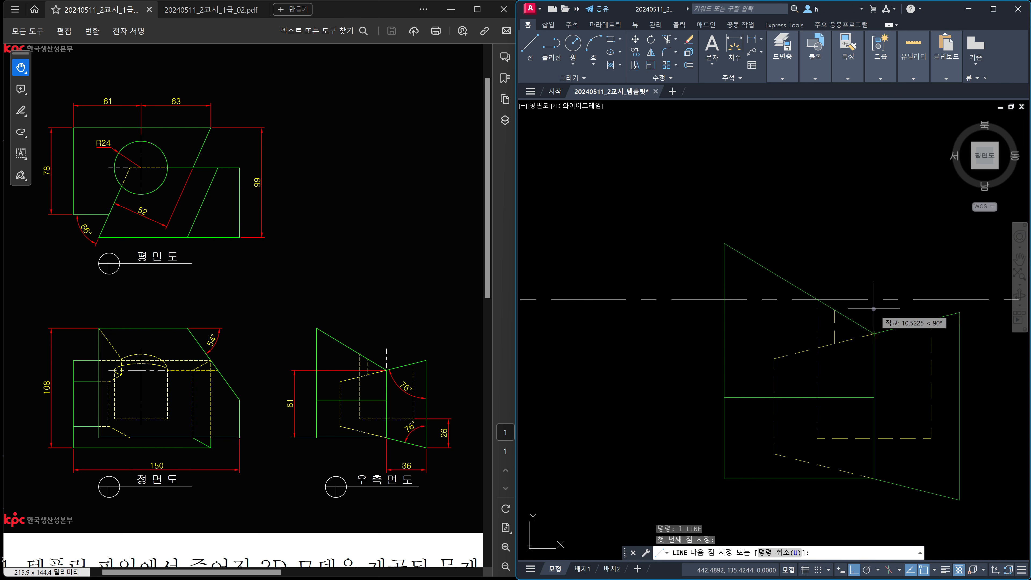
{"action": "key", "text": "F10"}
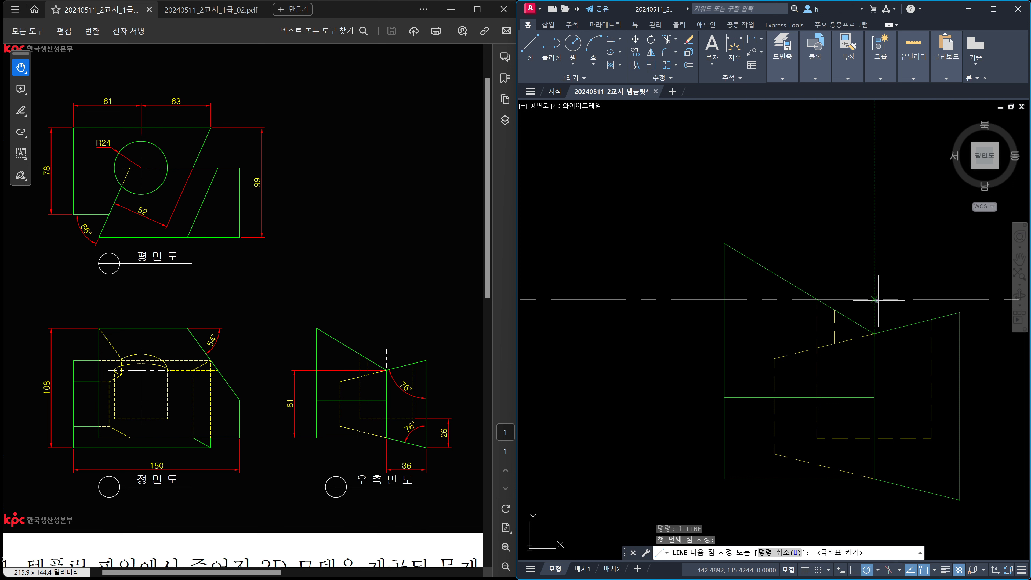
{"action": "left_click", "coordinate": [875, 300]}
{"action": "key", "text": "Escape"}
- Erase the horizontal construction line crossing the right side view
{"action": "left_click", "coordinate": [905, 310]}
{"action": "left_click", "coordinate": [892, 286]}
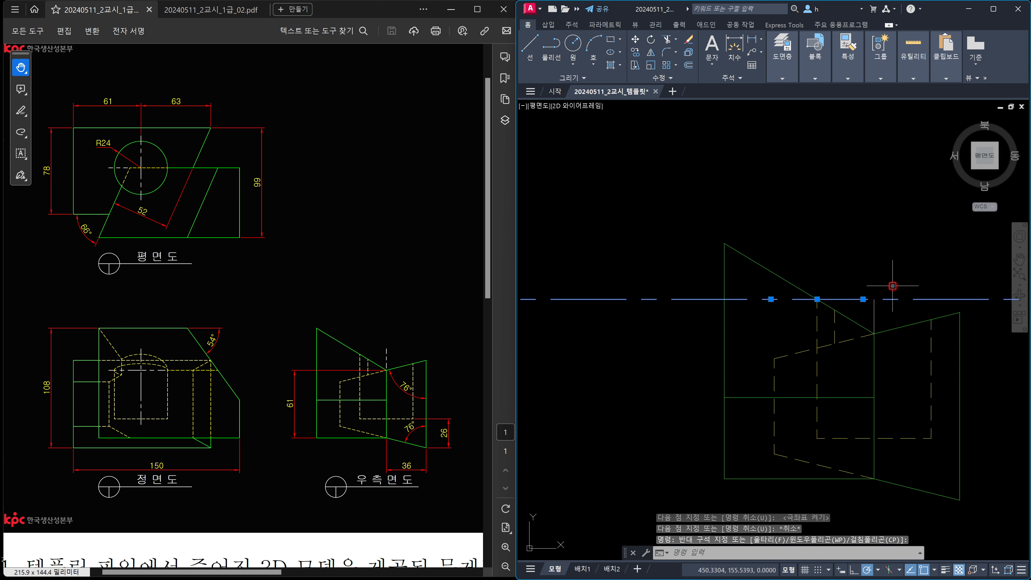
{"action": "key", "text": "Delete"}
- Lengthen the upper end of the right side view's vertical center line by 5
{"action": "type", "text": "len"}
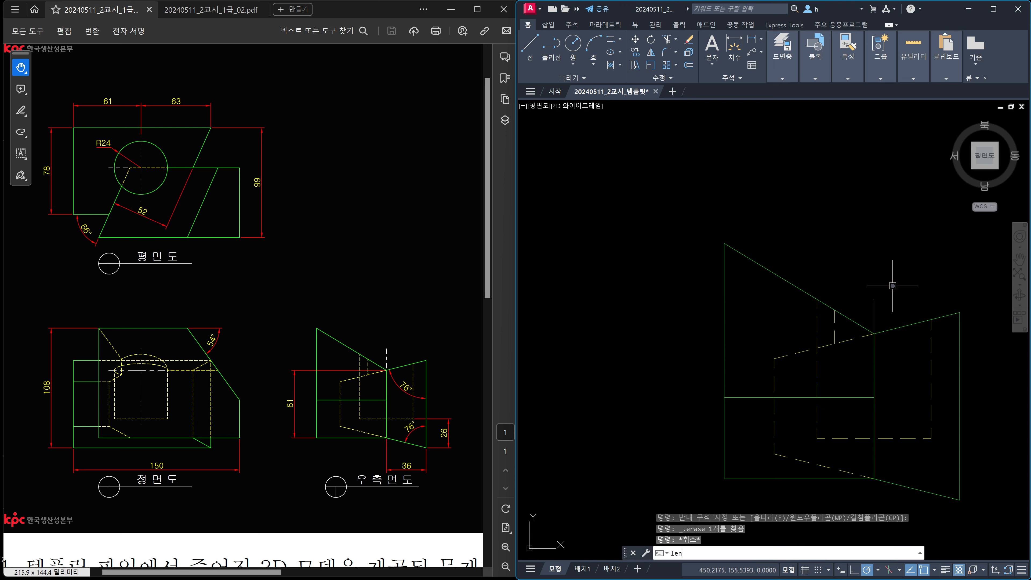
{"action": "key", "text": "Return"}
{"action": "type", "text": "de"}
{"action": "key", "text": "Return"}
{"action": "type", "text": "5"}
{"action": "key", "text": "Return"}
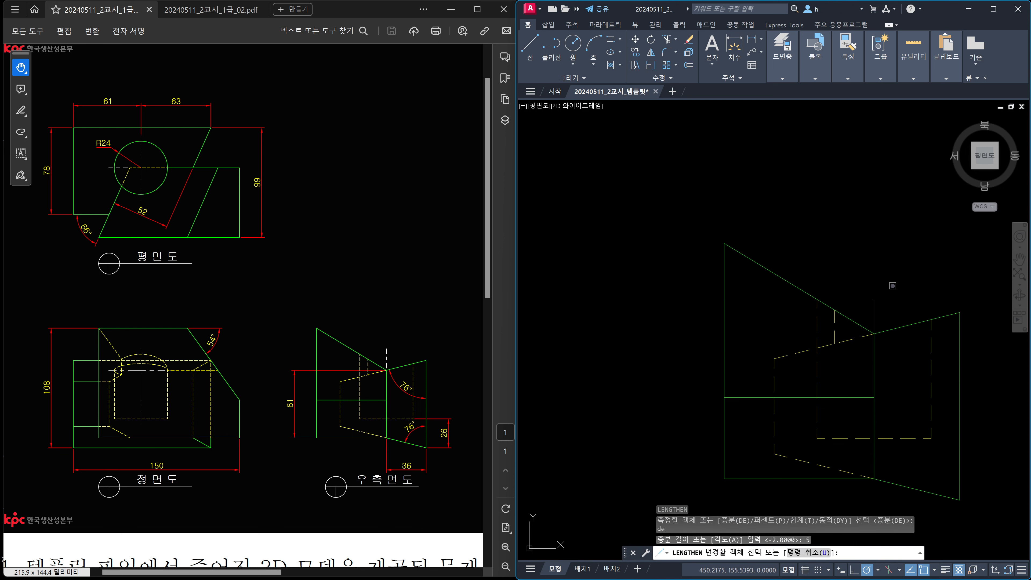
{"action": "left_click", "coordinate": [876, 301]}
{"action": "key", "text": "Escape"}
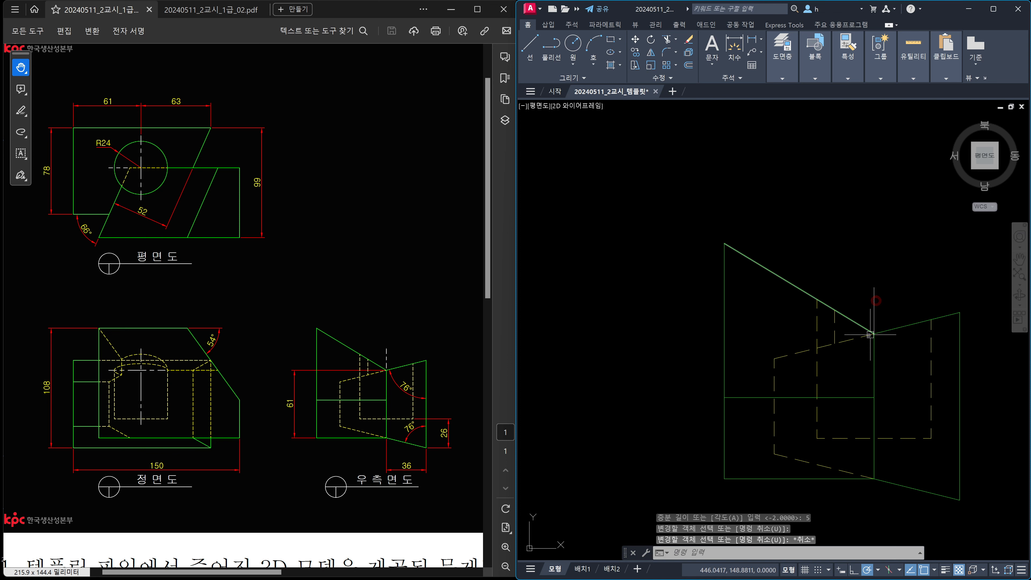
- Shorten the lower end of the right side view's vertical center line by 2
{"action": "key", "text": "Return"}
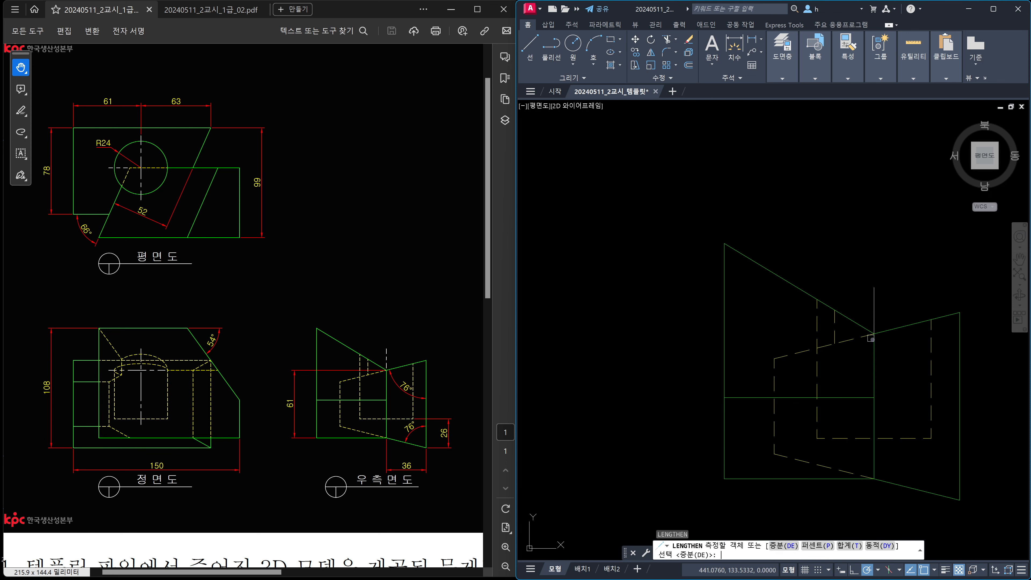
{"action": "type", "text": "de"}
{"action": "key", "text": "Return"}
{"action": "type", "text": "-2"}
{"action": "key", "text": "Return"}
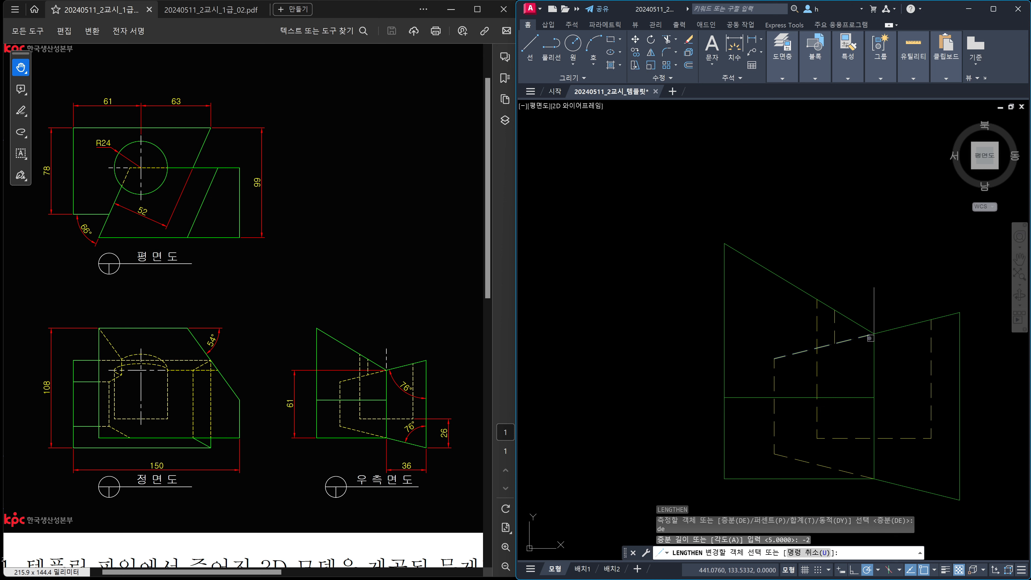
{"action": "left_click", "coordinate": [873, 322]}
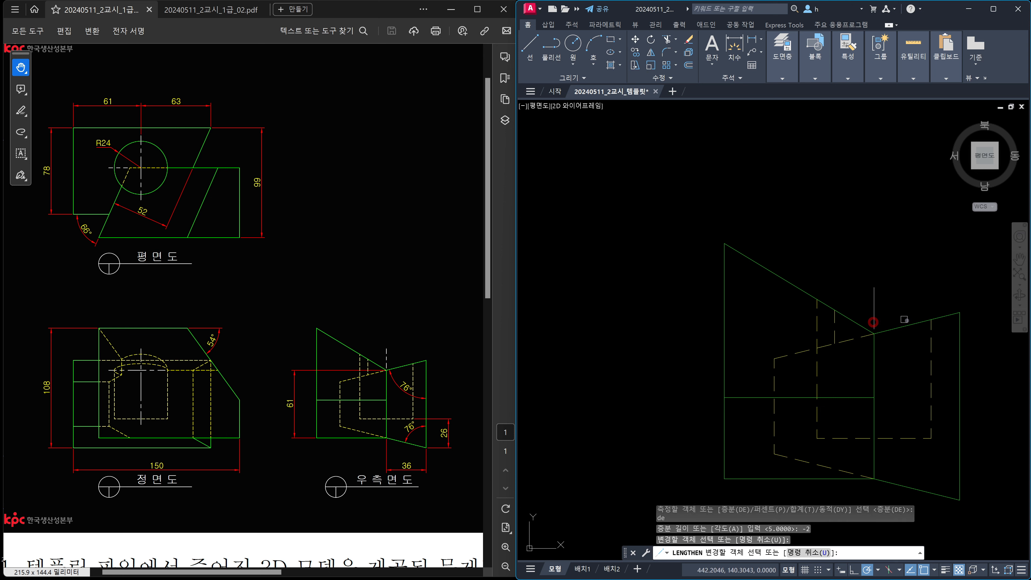
{"action": "key", "text": "Escape"}
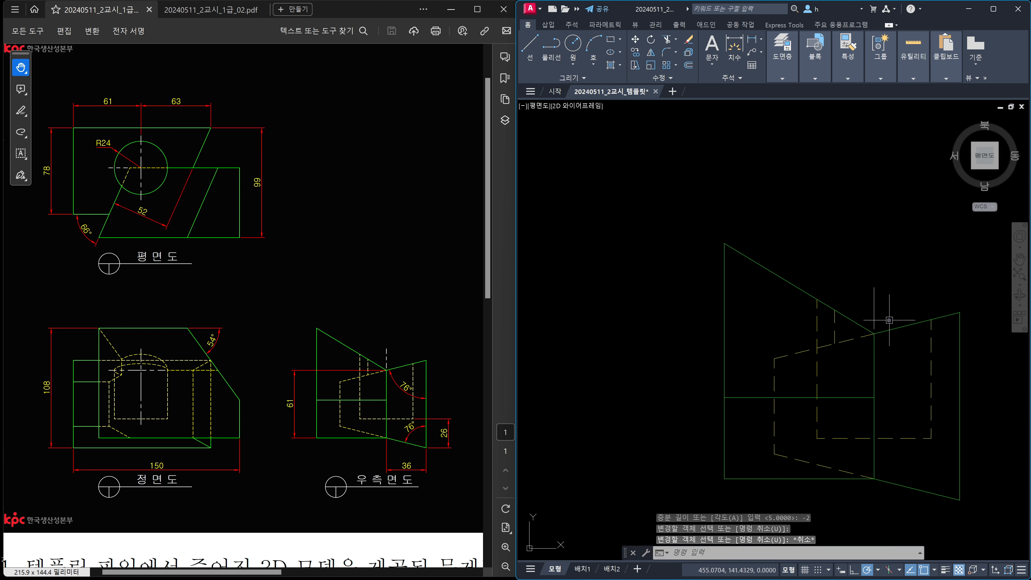
- Open the ISO-25 dimension style for modification and set its center marks to none
{"action": "scroll", "coordinate": [890, 320], "scroll_direction": "down", "scroll_amount": 3}
{"action": "scroll", "coordinate": [820, 347], "scroll_direction": "down", "scroll_amount": 2}
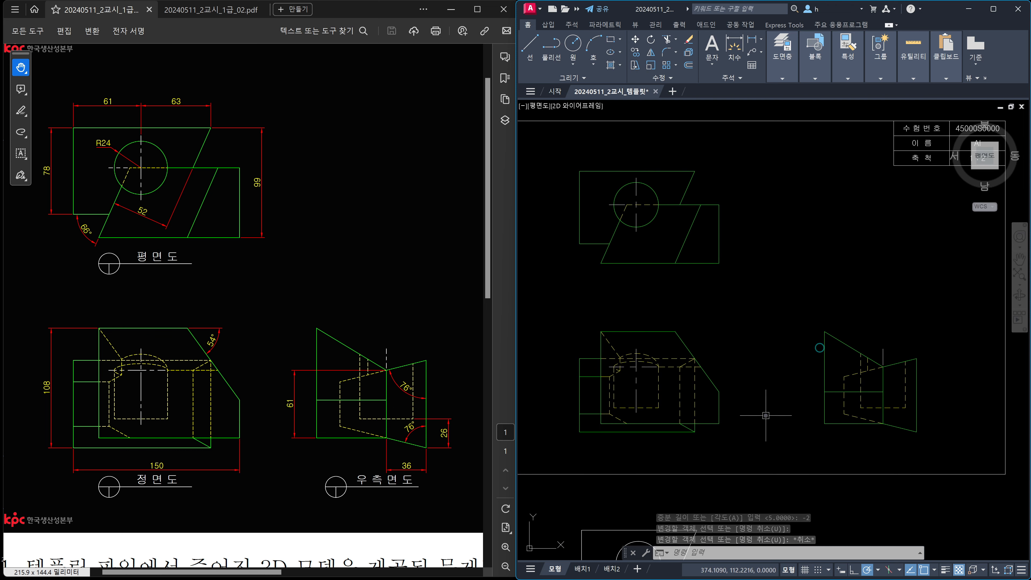
{"action": "mouse_move", "coordinate": [792, 414]}
{"action": "middle_mouse_down"}
{"action": "mouse_move", "coordinate": [845, 447]}
{"action": "mouse_move", "coordinate": [818, 441]}
{"action": "middle_mouse_up"}
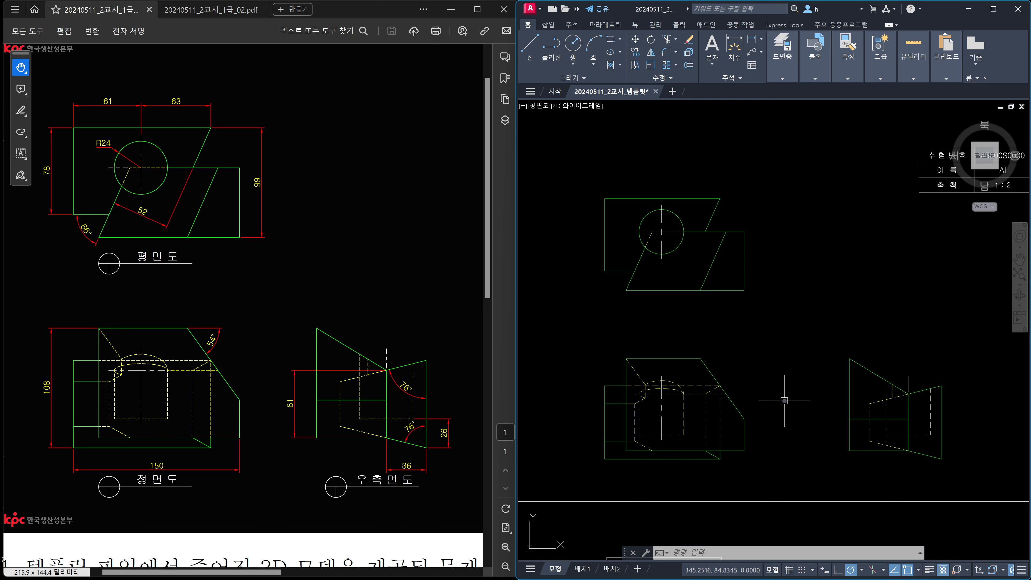
{"action": "type", "text": "d"}
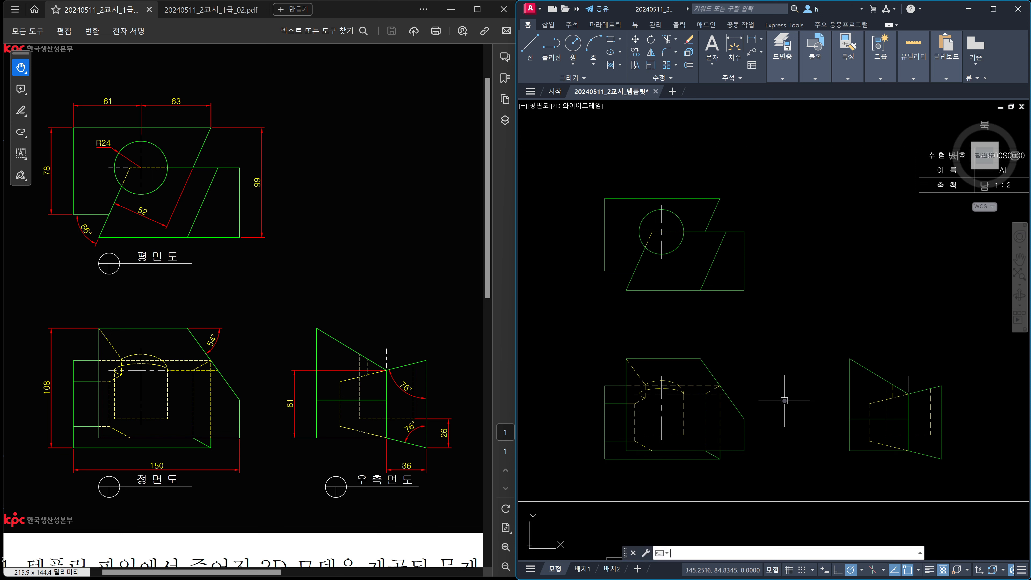
{"action": "key", "text": "Return"}
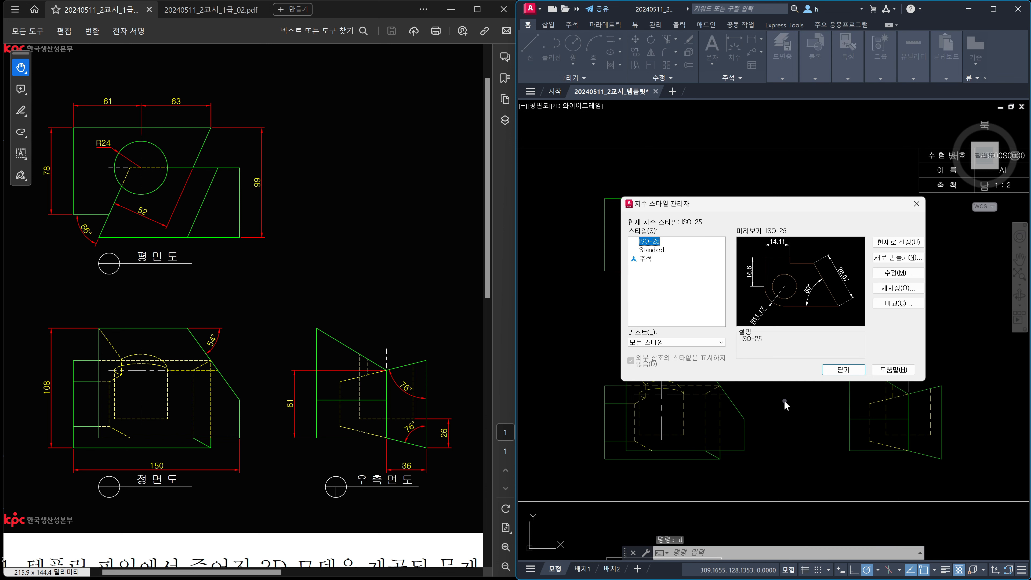
{"action": "left_click", "coordinate": [895, 272]}
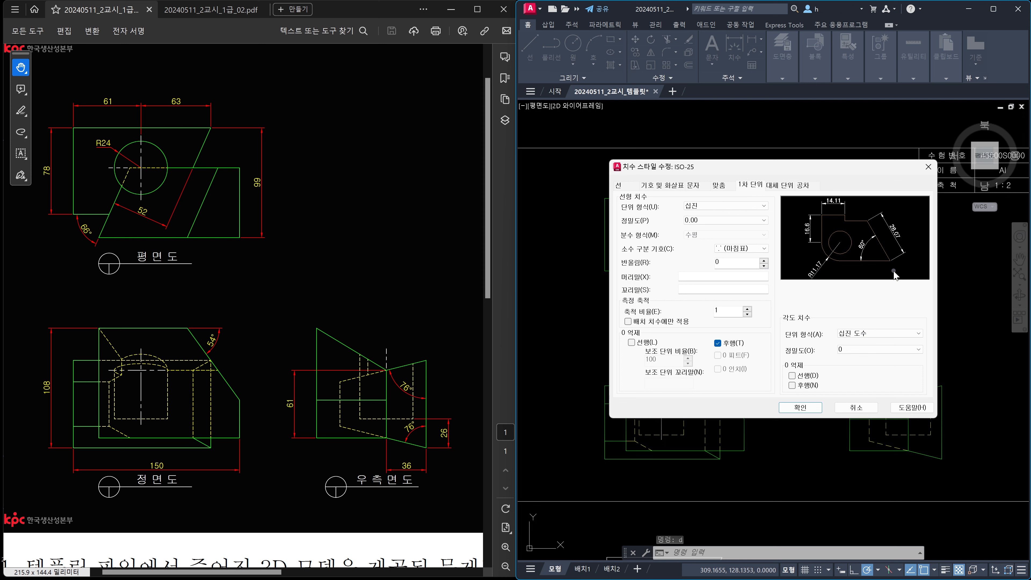
{"action": "left_click", "coordinate": [662, 185]}
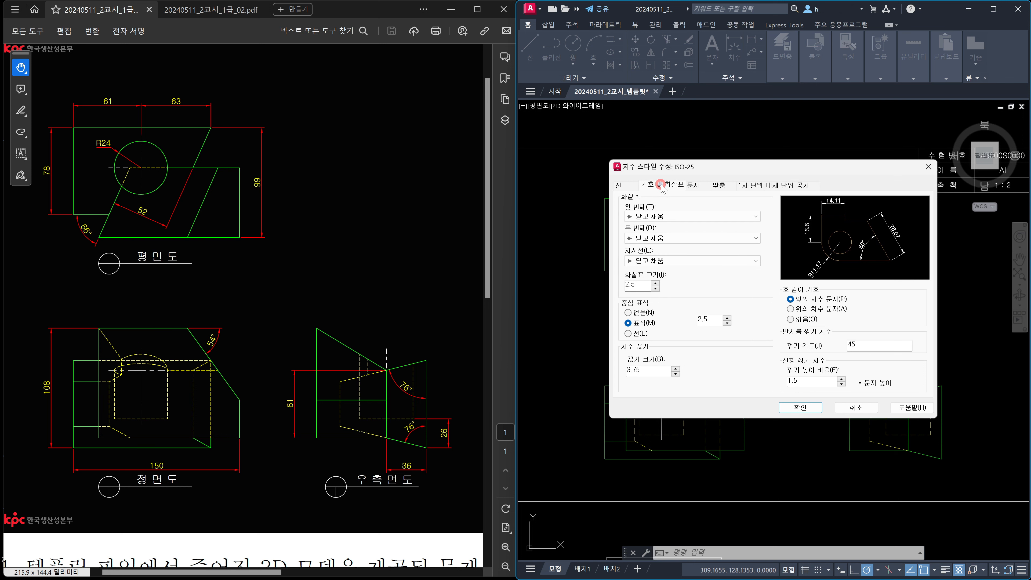
{"action": "left_click", "coordinate": [640, 312]}
- Set the ISO-25 dimension text to yellow with ISO standard alignment, and increase the overall scale of the dimension features
{"action": "left_click", "coordinate": [721, 188]}
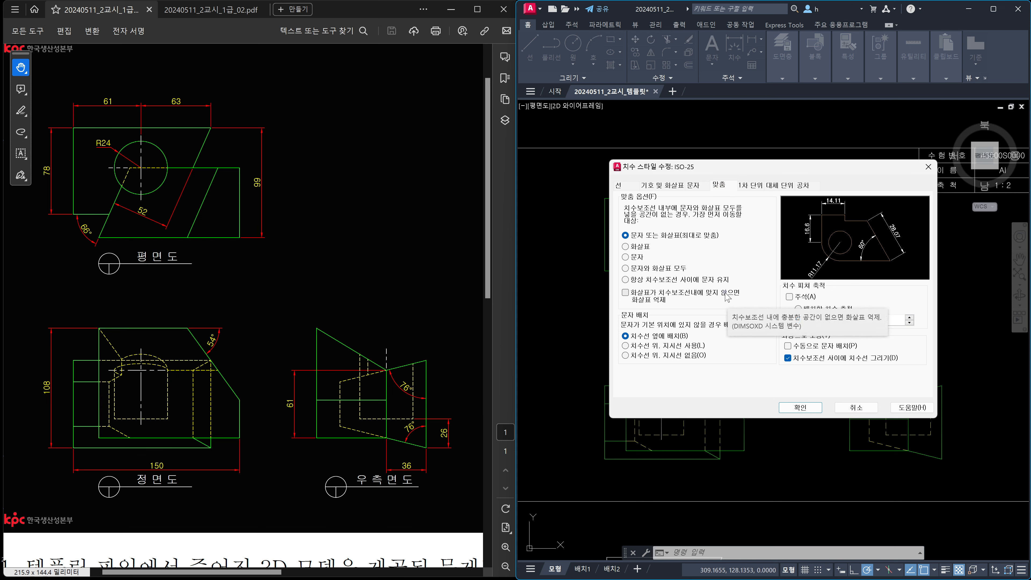
{"action": "left_click", "coordinate": [697, 185]}
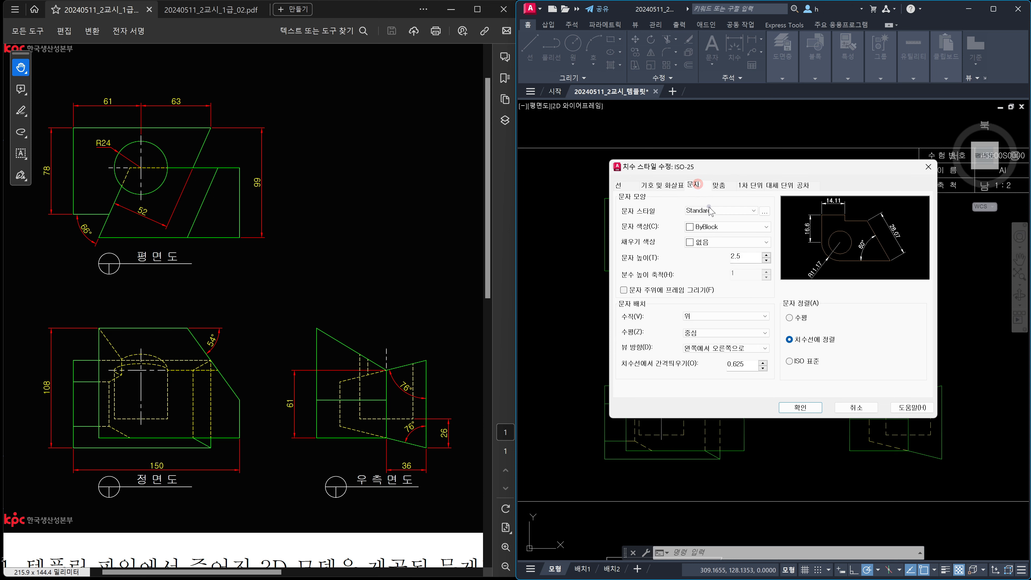
{"action": "left_click", "coordinate": [752, 228]}
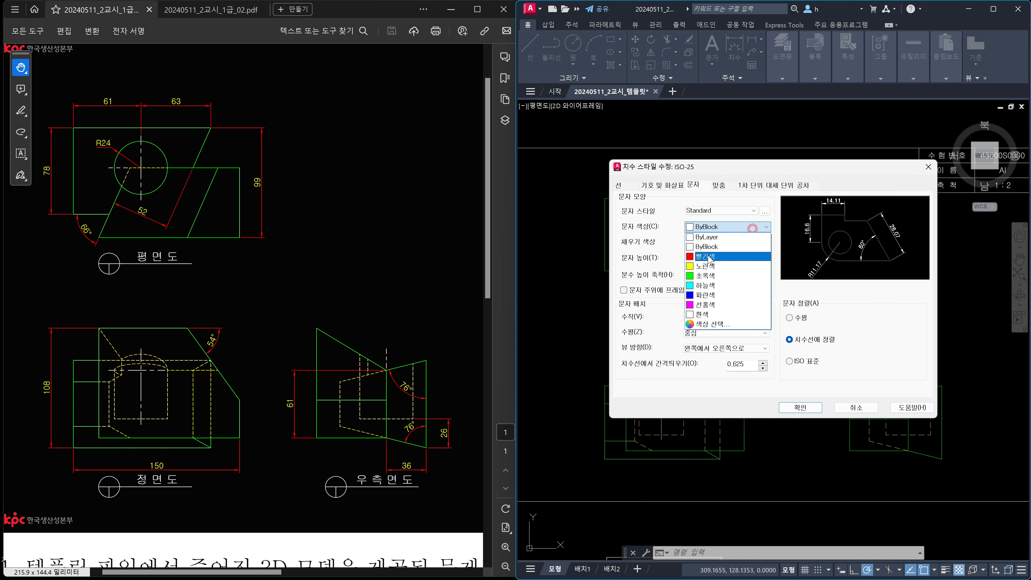
{"action": "left_click", "coordinate": [706, 266]}
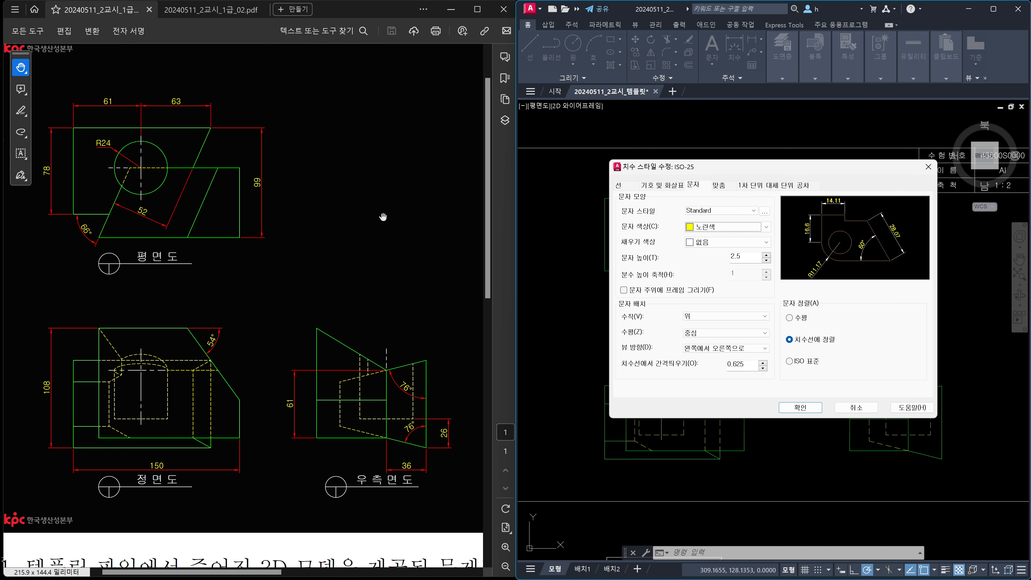
{"action": "left_click", "coordinate": [791, 364]}
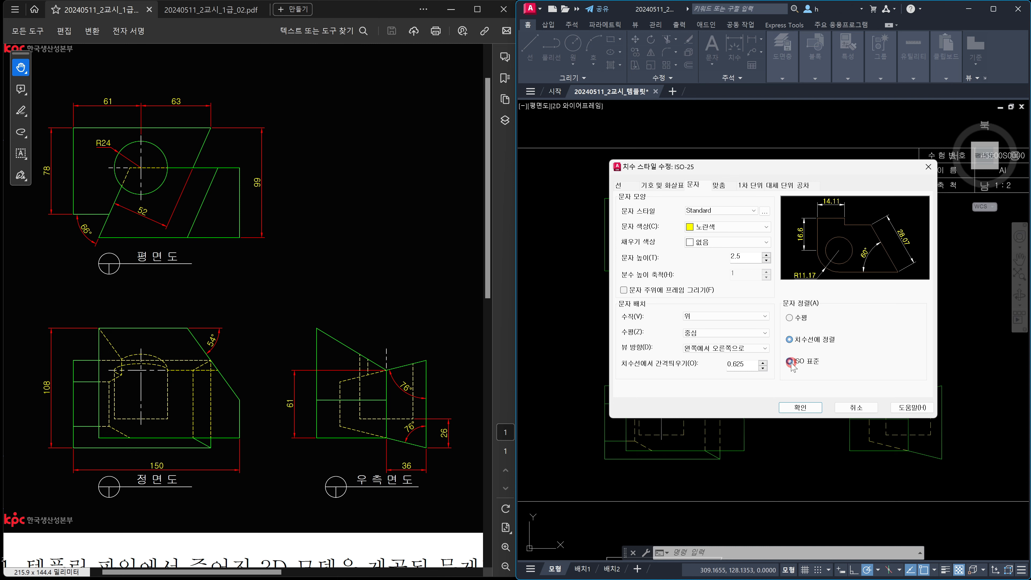
{"action": "left_click", "coordinate": [719, 186]}
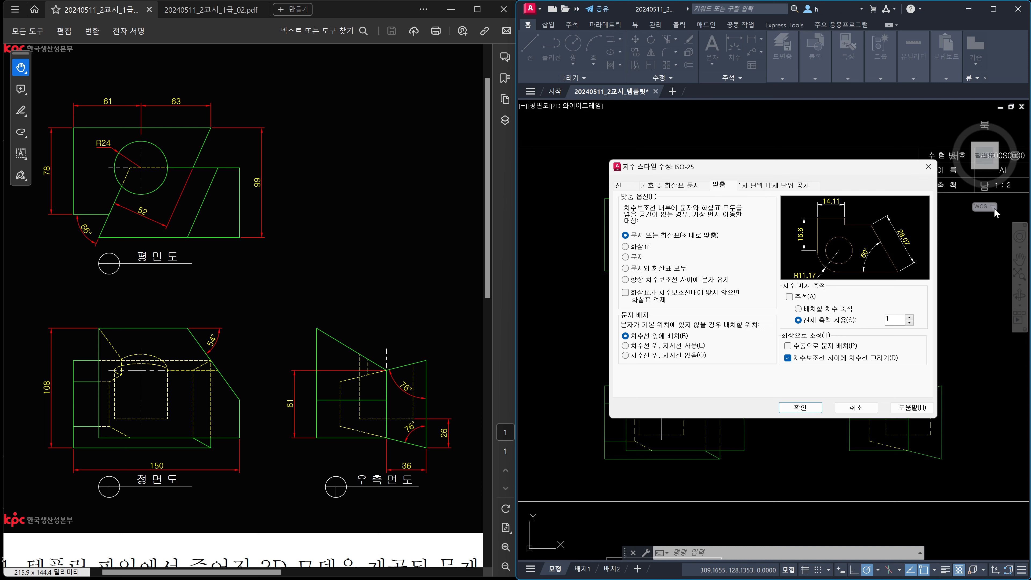
{"action": "left_click_drag", "start_coordinate": [895, 318], "coordinate": [862, 323]}
- Set linear and angular precision to 0.00000000, suppress trailing zeros for angles, and apply the dimension style changes
{"action": "left_click", "coordinate": [750, 186]}
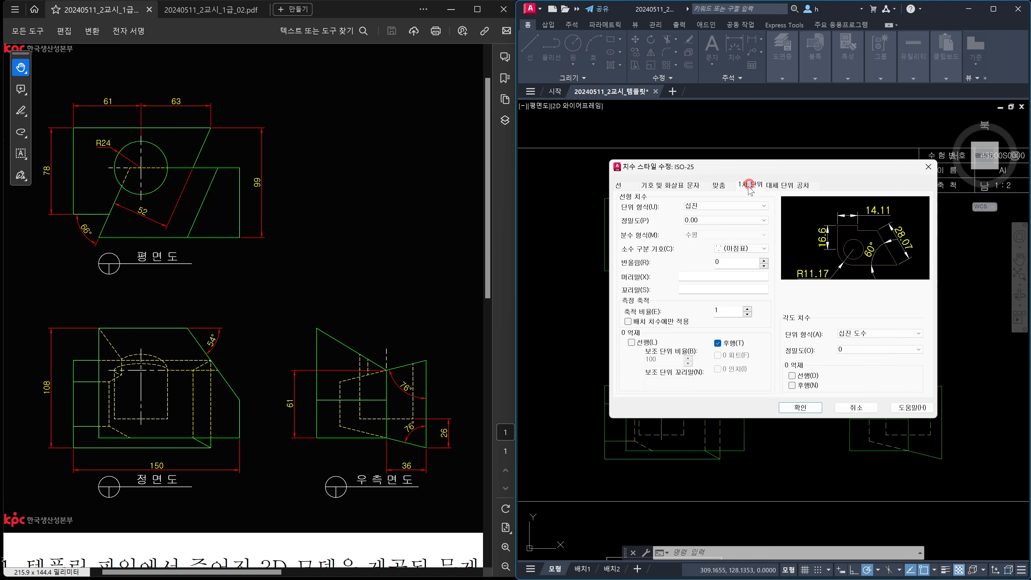
{"action": "left_click", "coordinate": [751, 219]}
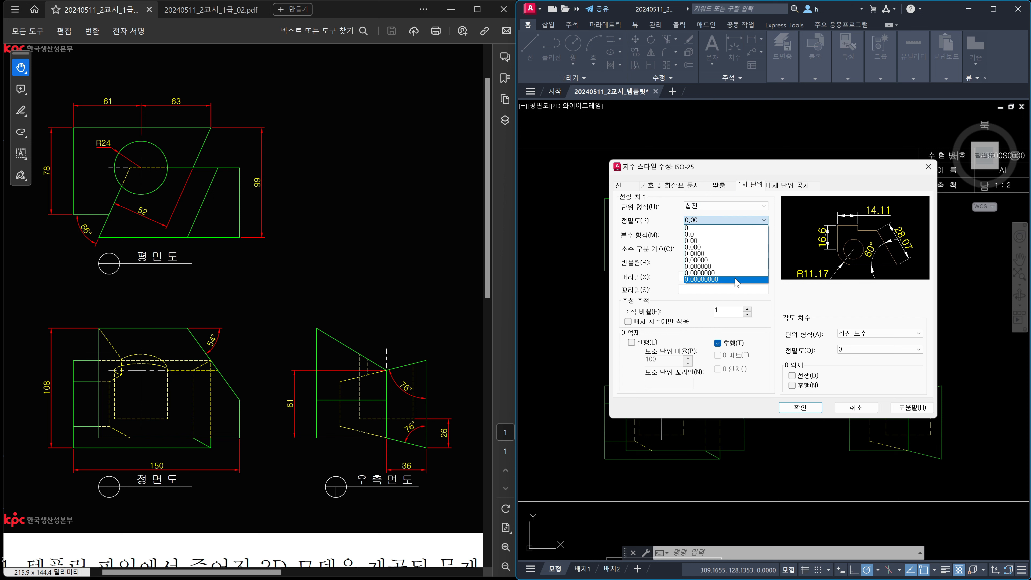
{"action": "left_click", "coordinate": [734, 277]}
{"action": "left_click", "coordinate": [896, 350]}
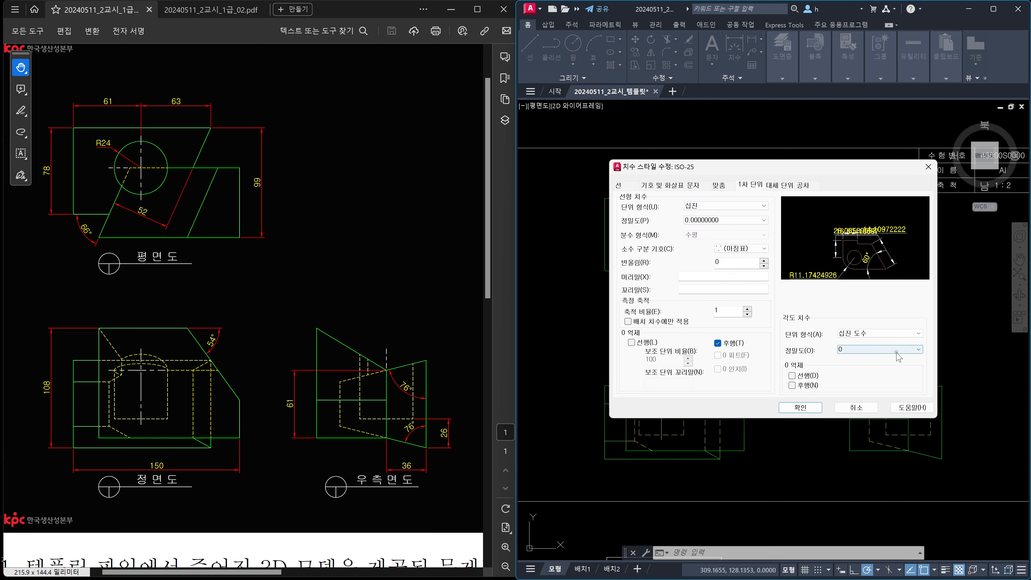
{"action": "left_click", "coordinate": [878, 409]}
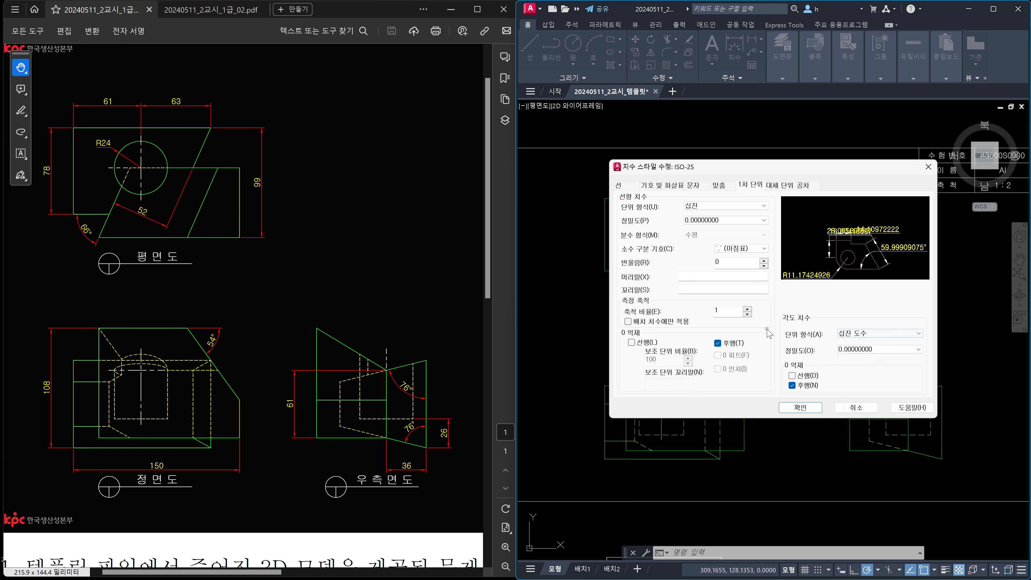
{"action": "left_click", "coordinate": [800, 407]}
{"action": "left_click", "coordinate": [843, 370]}
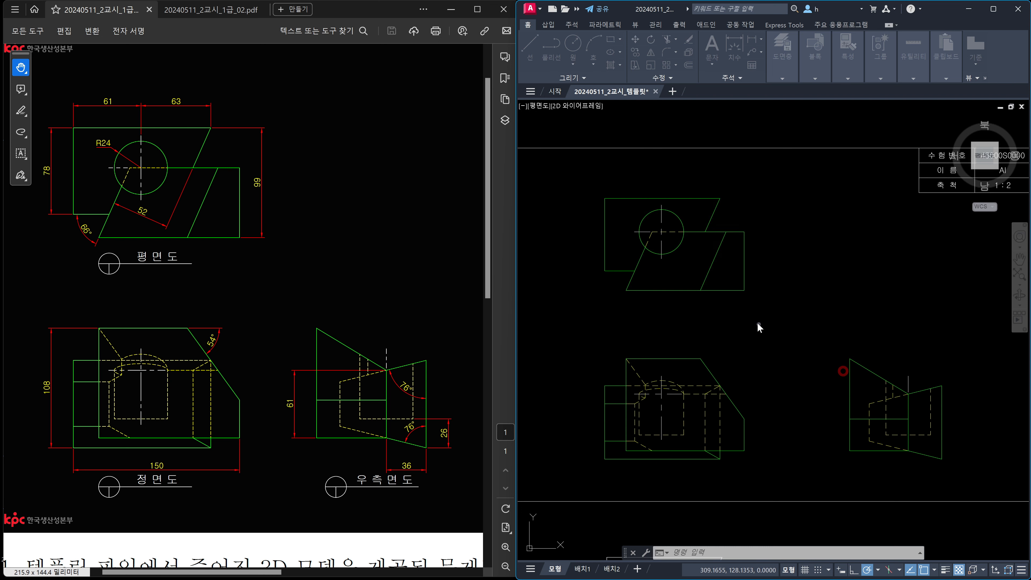
- Make the dimension layer the current layer
{"action": "left_click", "coordinate": [783, 79]}
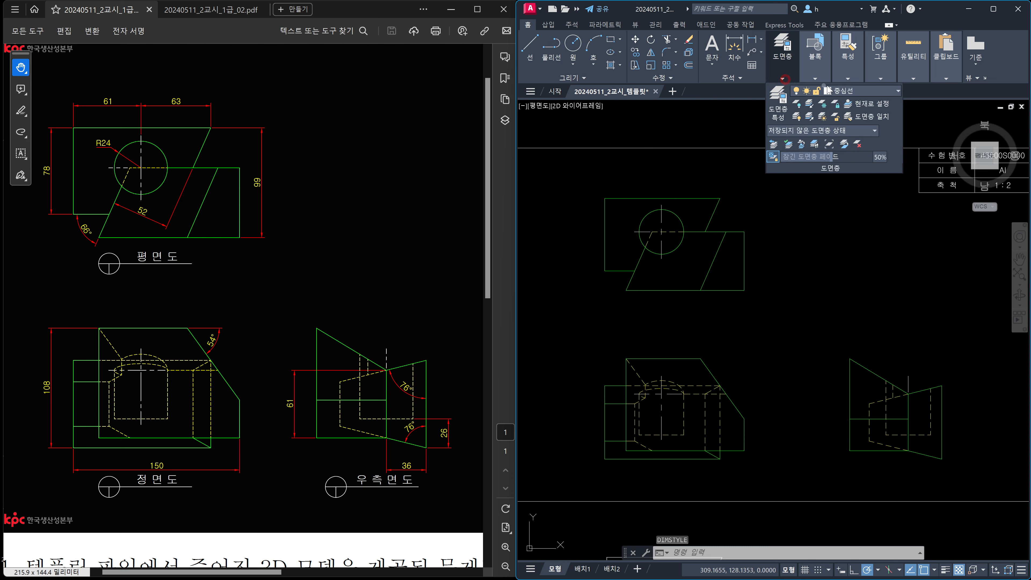
{"action": "left_click", "coordinate": [854, 89]}
{"action": "left_click", "coordinate": [840, 198]}
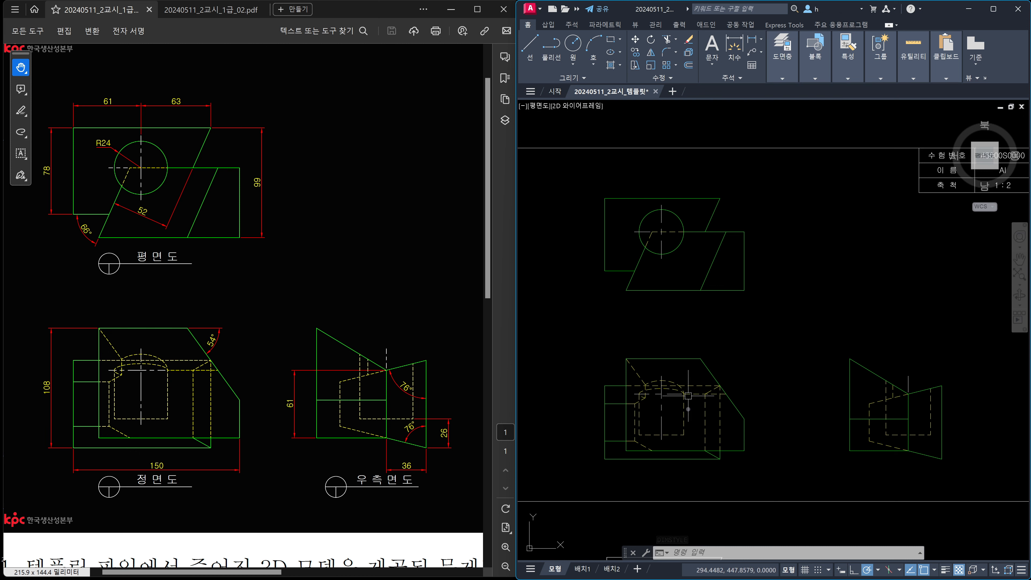
- Add a horizontal linear dimension for the front view's overall width, placed below the view
{"action": "scroll", "coordinate": [625, 475], "scroll_direction": "up", "scroll_amount": 2}
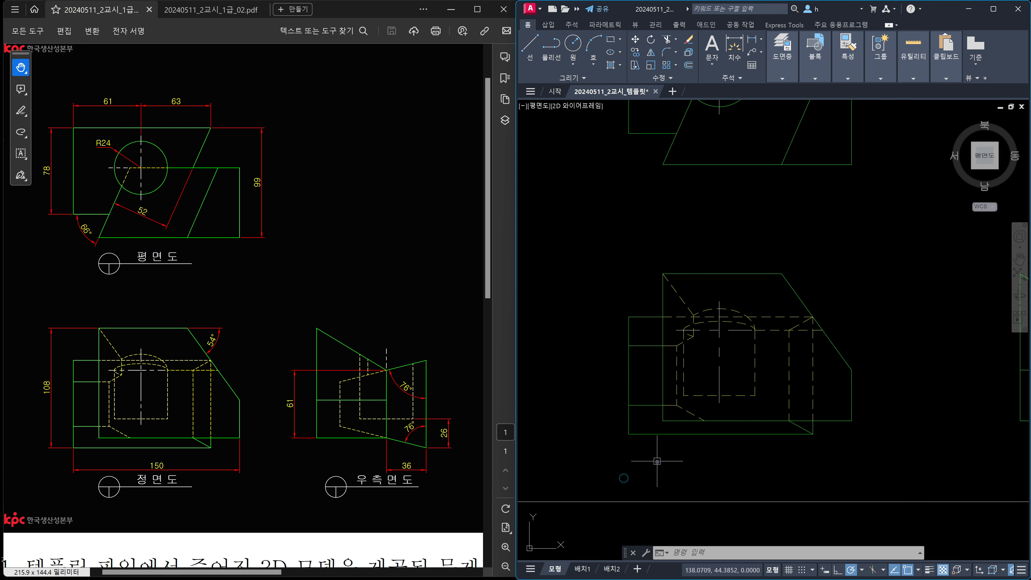
{"action": "type", "text": "dli"}
{"action": "key", "text": "Return"}
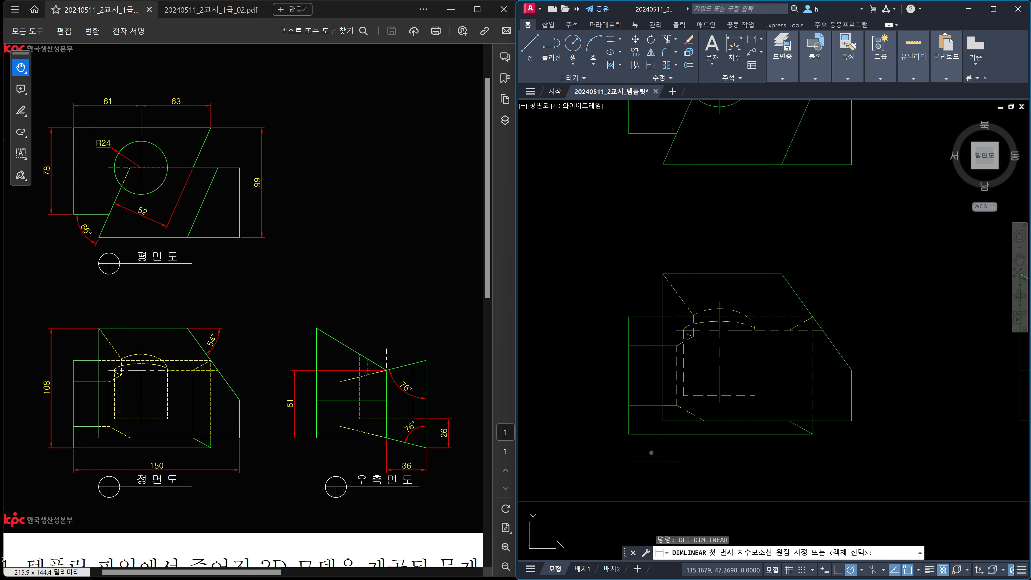
{"action": "left_click", "coordinate": [630, 436]}
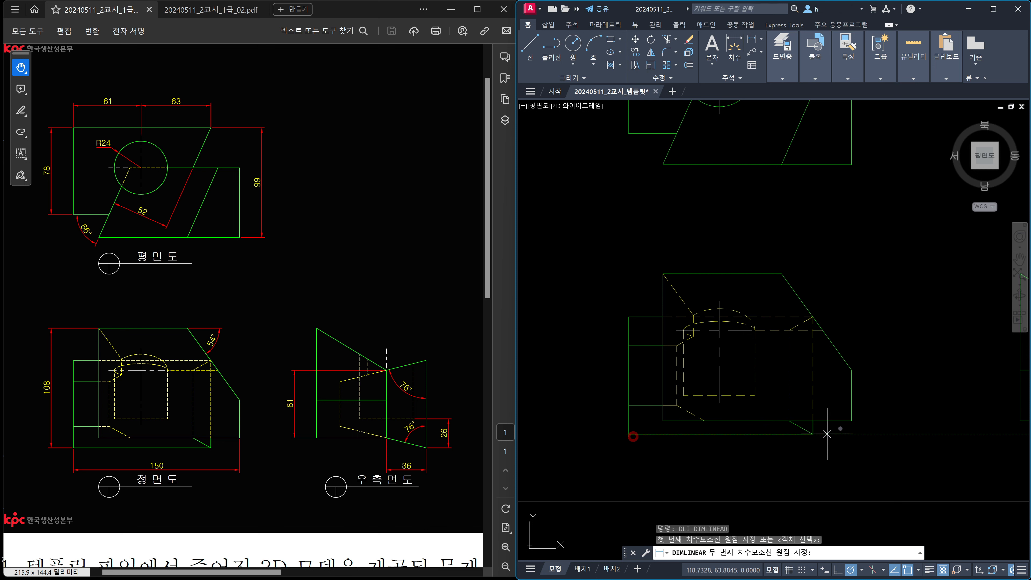
{"action": "left_click", "coordinate": [852, 420]}
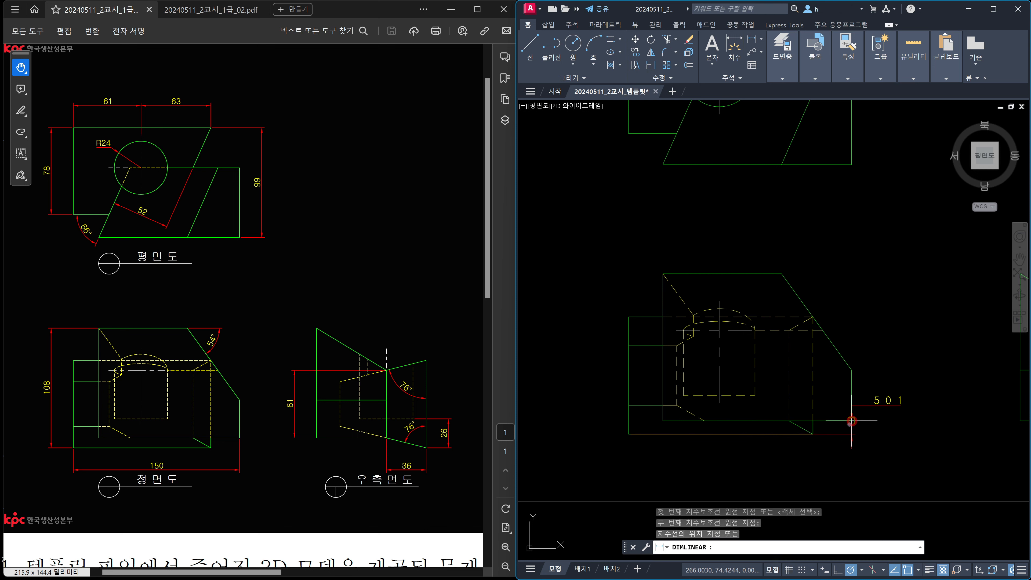
{"action": "left_click", "coordinate": [827, 463]}
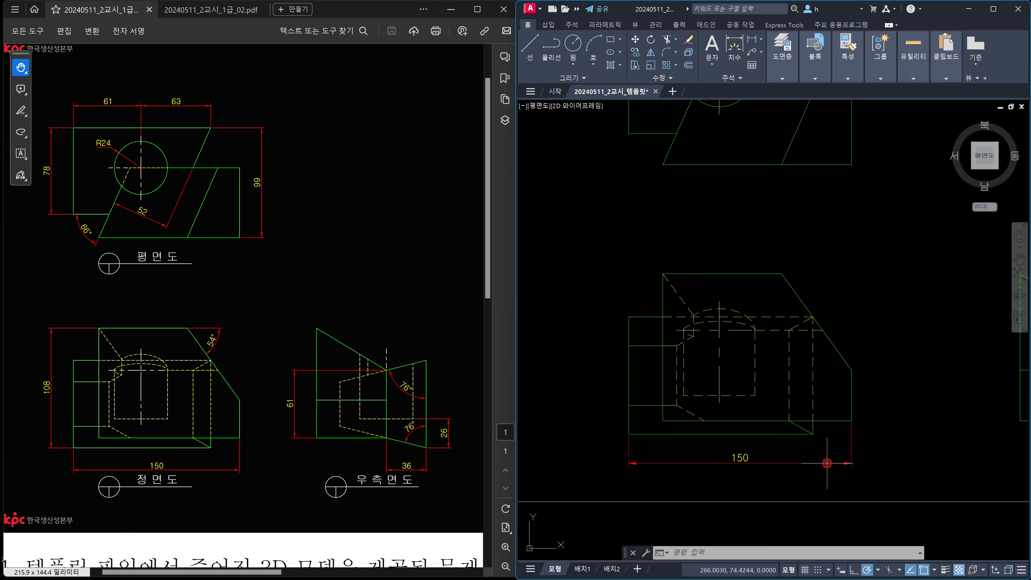
- Add a vertical linear dimension for the front view's overall height, placed to the left of the view
{"action": "key", "text": "space"}
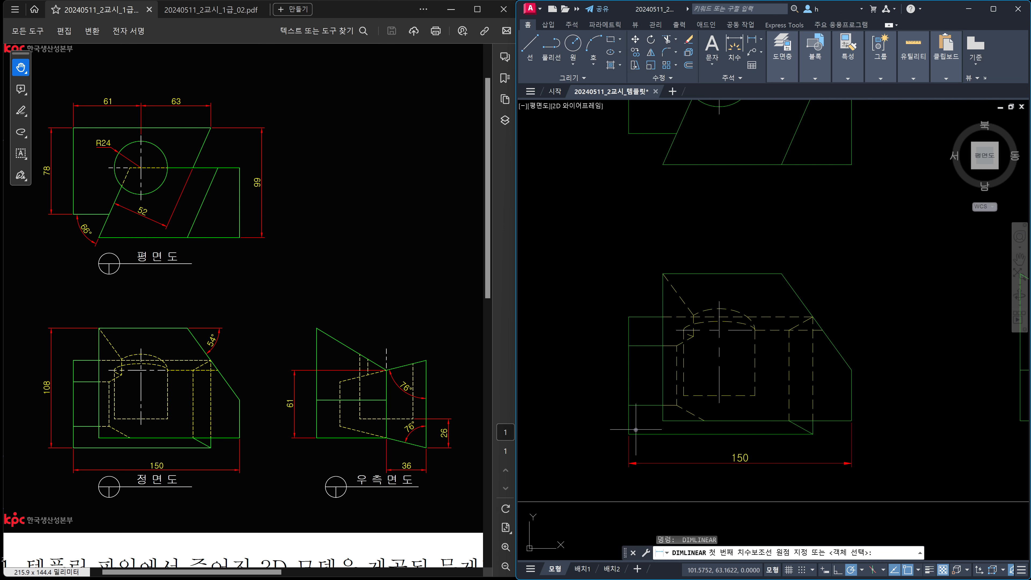
{"action": "left_click", "coordinate": [628, 433]}
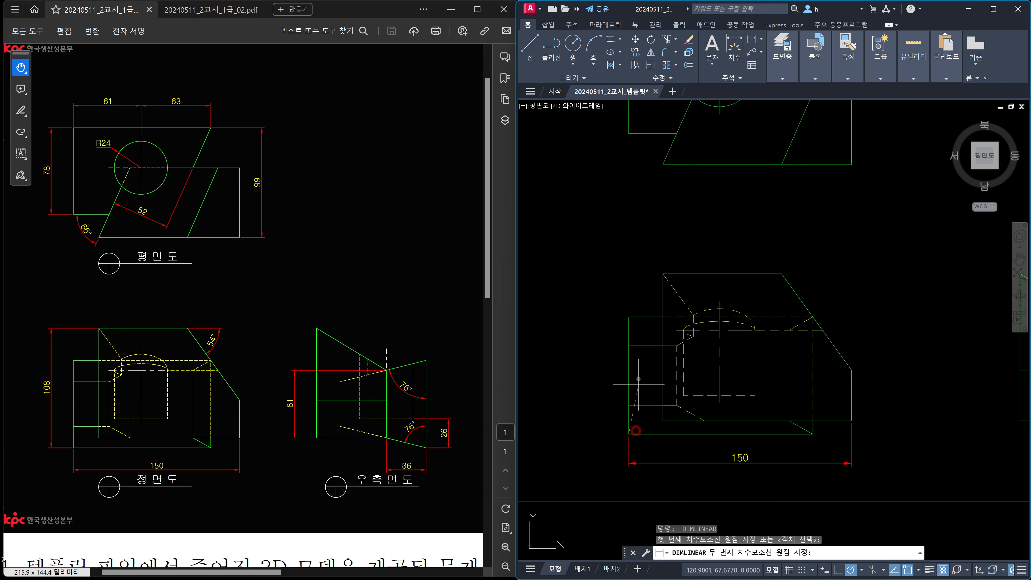
{"action": "left_click", "coordinate": [660, 289]}
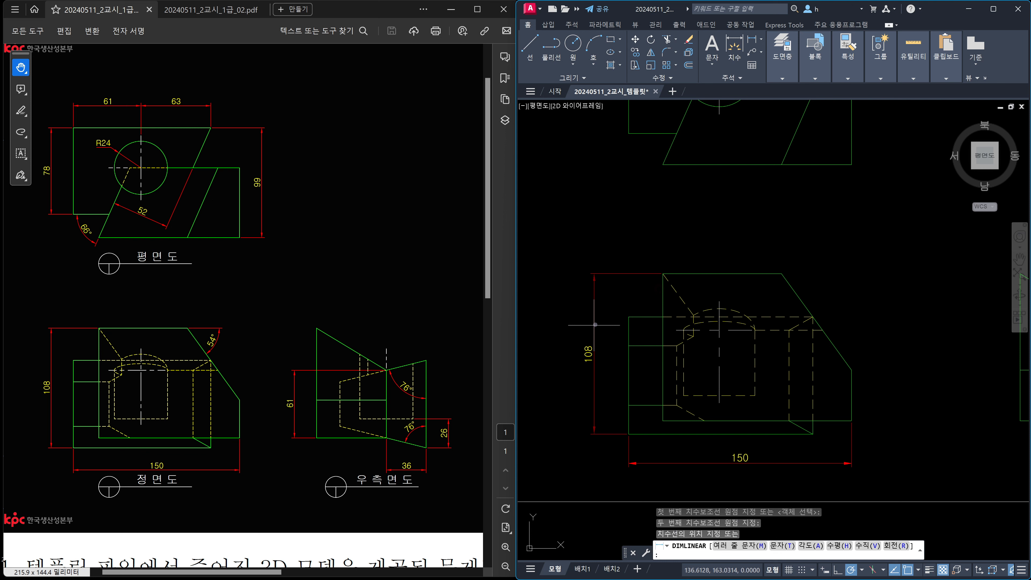
{"action": "left_click", "coordinate": [595, 325]}
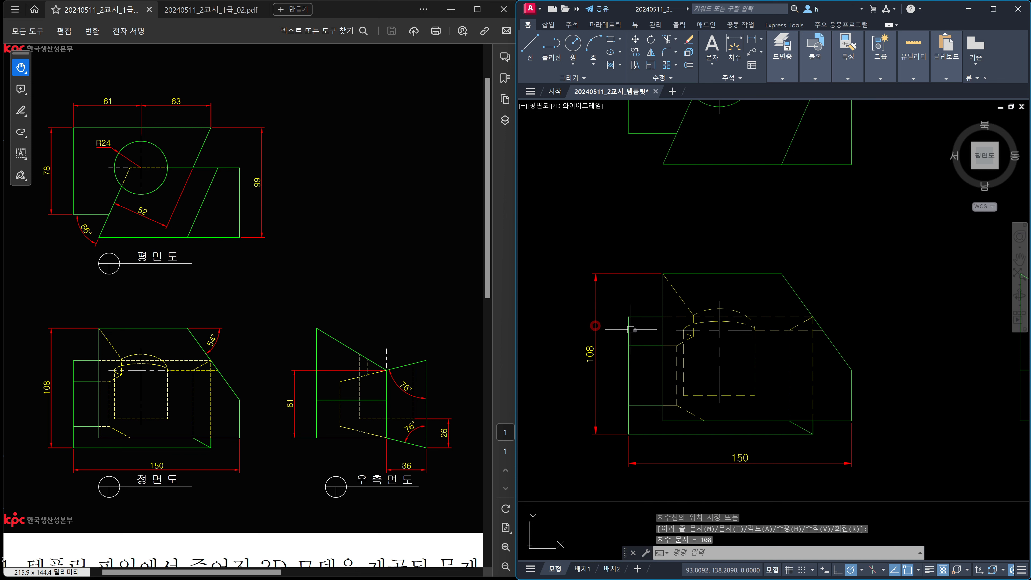
- Add an angular dimension between the front view's top edge and its sloped edge, placed outside the upper right corner
{"action": "scroll", "coordinate": [759, 339], "scroll_direction": "down", "scroll_amount": 2}
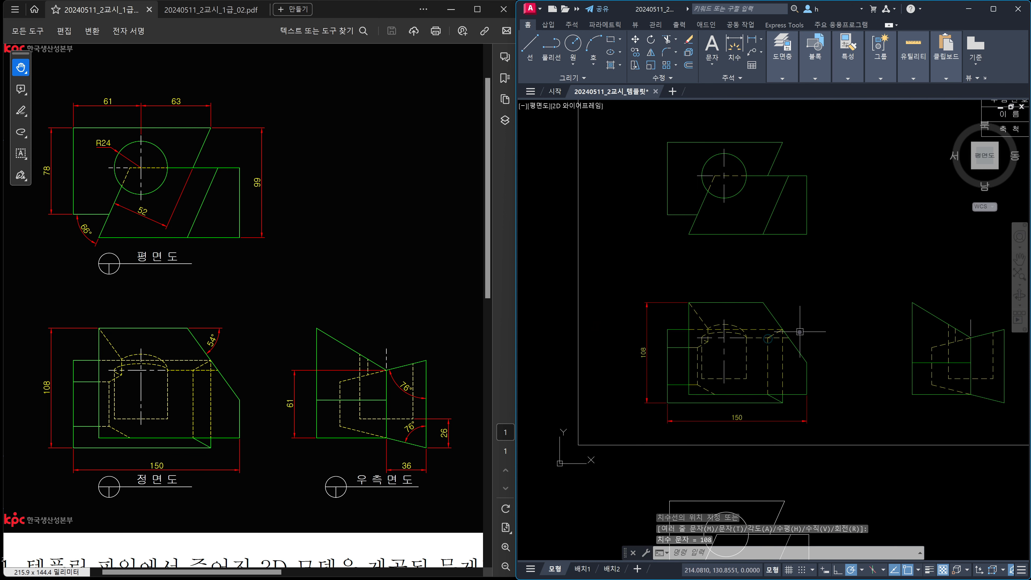
{"action": "type", "text": "dan"}
{"action": "key", "text": "Return"}
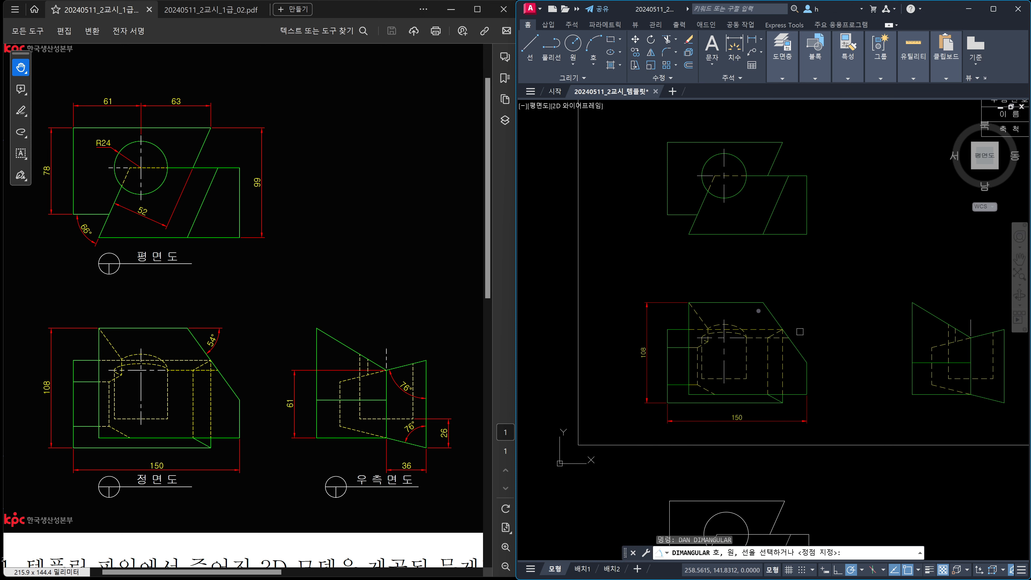
{"action": "left_click", "coordinate": [753, 301]}
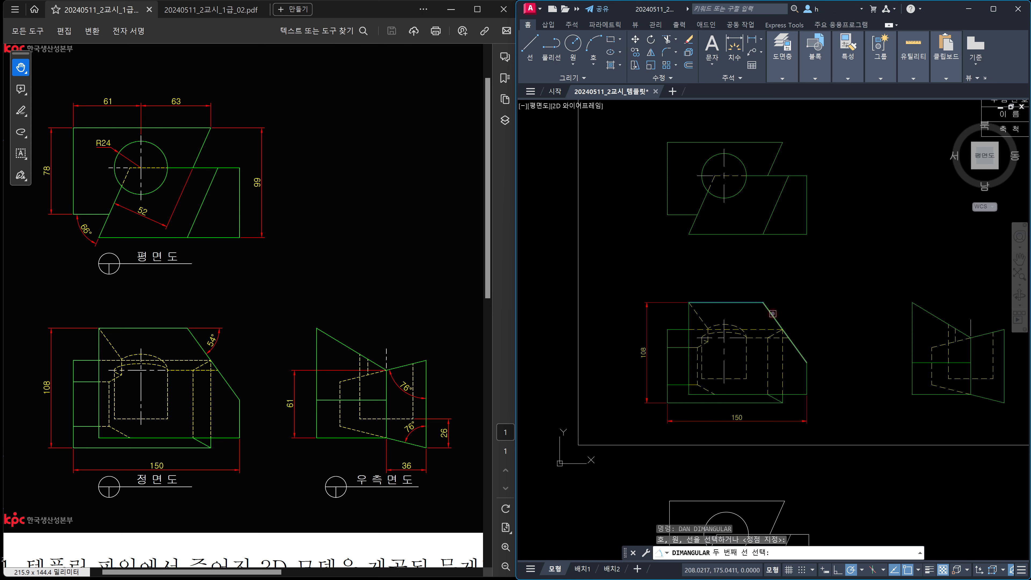
{"action": "left_click", "coordinate": [772, 314]}
{"action": "scroll", "coordinate": [794, 320], "scroll_direction": "up", "scroll_amount": 4}
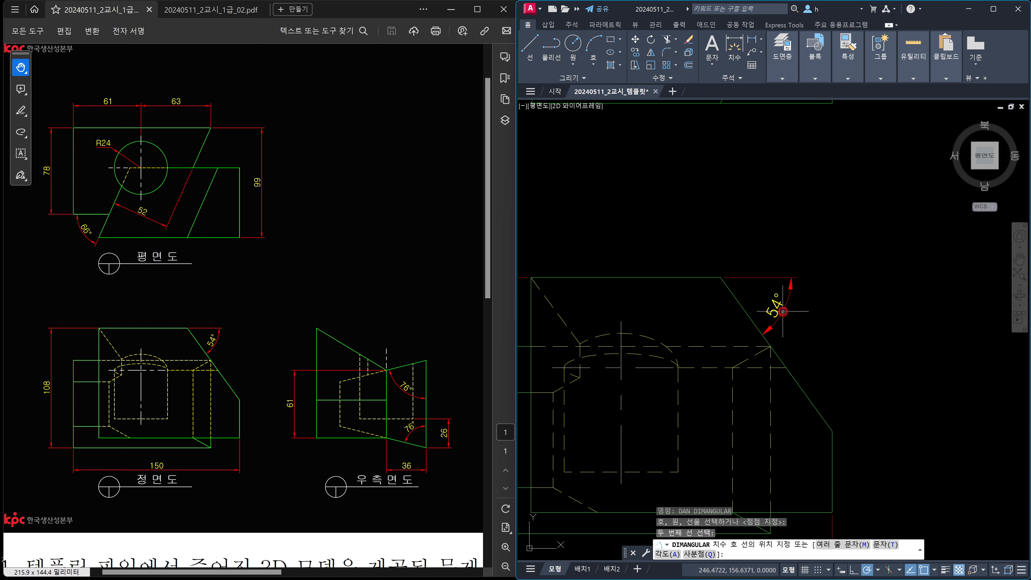
{"action": "left_click", "coordinate": [783, 312]}
{"action": "scroll", "coordinate": [869, 319], "scroll_direction": "down", "scroll_amount": 4}
{"action": "mouse_move", "coordinate": [800, 402]}
{"action": "middle_mouse_down"}
{"action": "mouse_move", "coordinate": [817, 418]}
{"action": "mouse_move", "coordinate": [802, 414]}
{"action": "middle_mouse_up"}
{"action": "scroll", "coordinate": [771, 428], "scroll_direction": "up", "scroll_amount": 2}
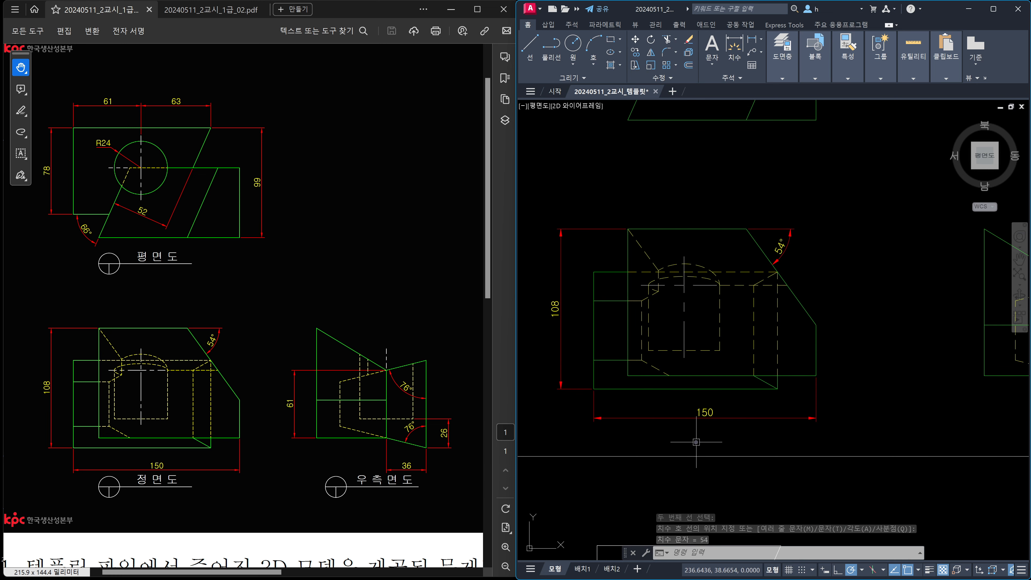
{"action": "scroll", "coordinate": [696, 442], "scroll_direction": "down", "scroll_amount": 2}
{"action": "middle_click_drag", "start_coordinate": [766, 442], "coordinate": [725, 440]}
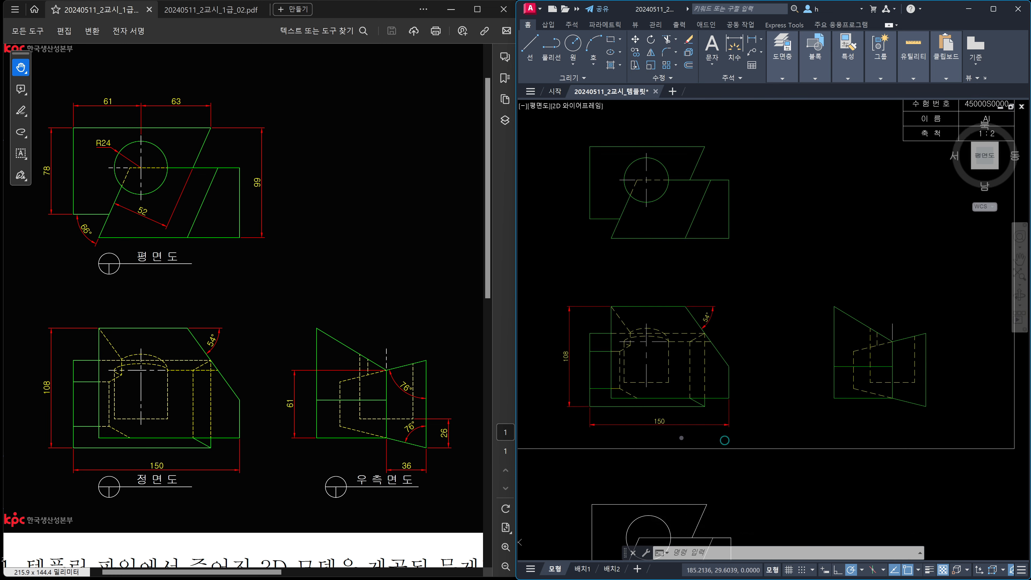
{"action": "type", "text": "m"}
{"action": "key", "text": "Return"}
{"action": "left_click", "coordinate": [536, 280]}
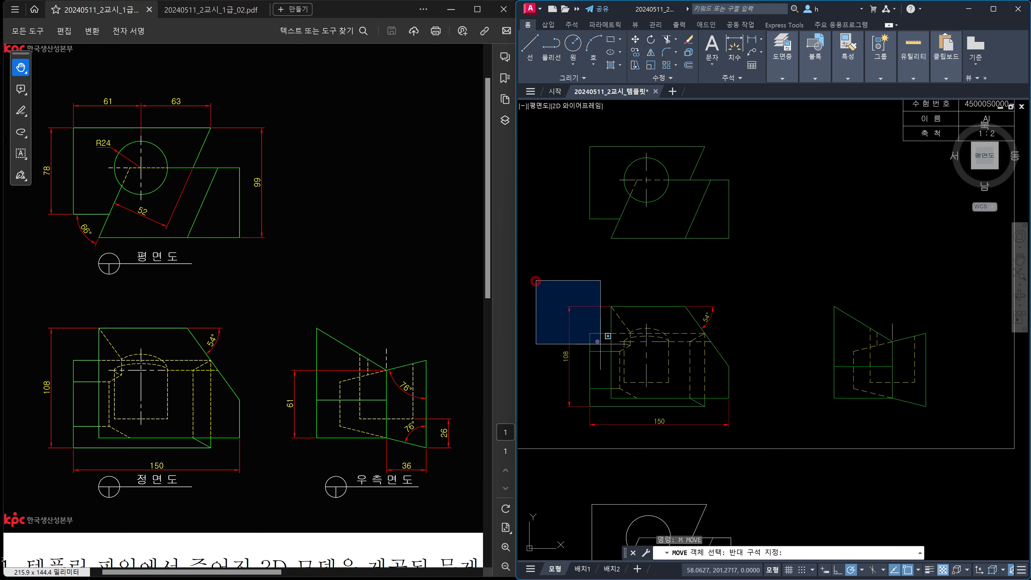
{"action": "left_click", "coordinate": [812, 487]}
{"action": "key", "text": "Return"}
{"action": "left_click", "coordinate": [774, 393]}
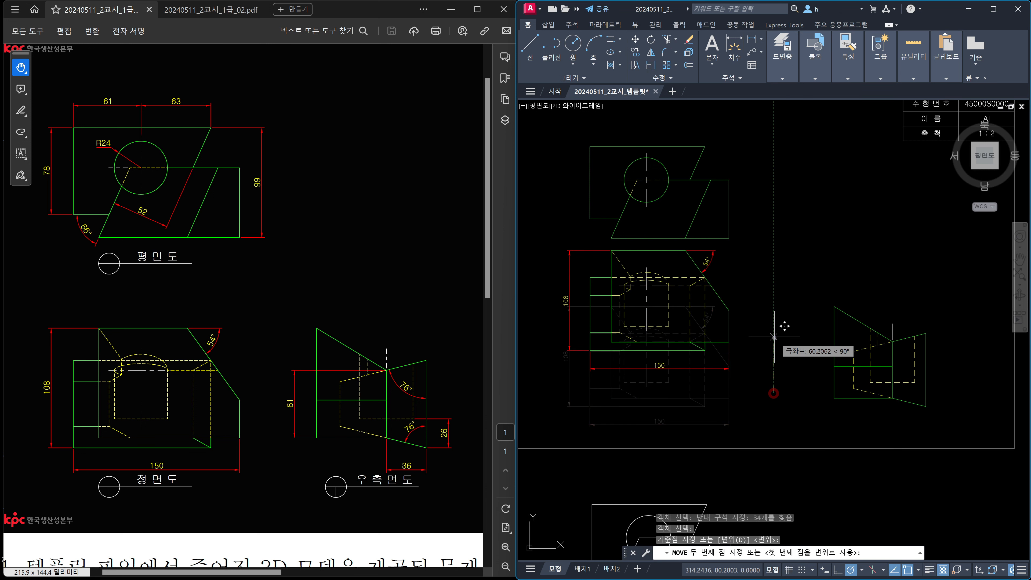
{"action": "key", "text": "Escape"}
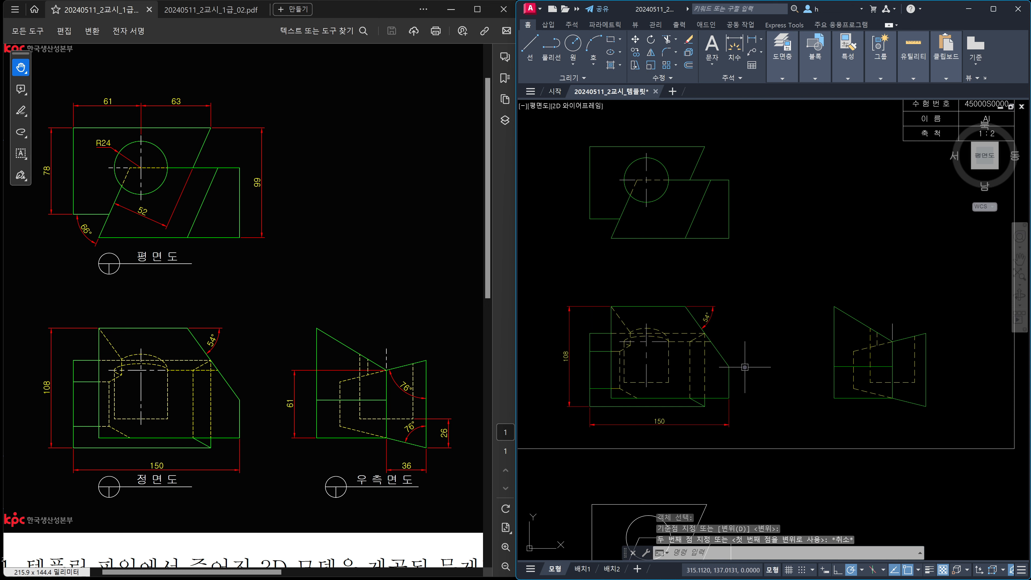
- Move the front view, its dimensions and the right side view together about 15 units straight up
{"action": "type", "text": "m"}
{"action": "key", "text": "Return"}
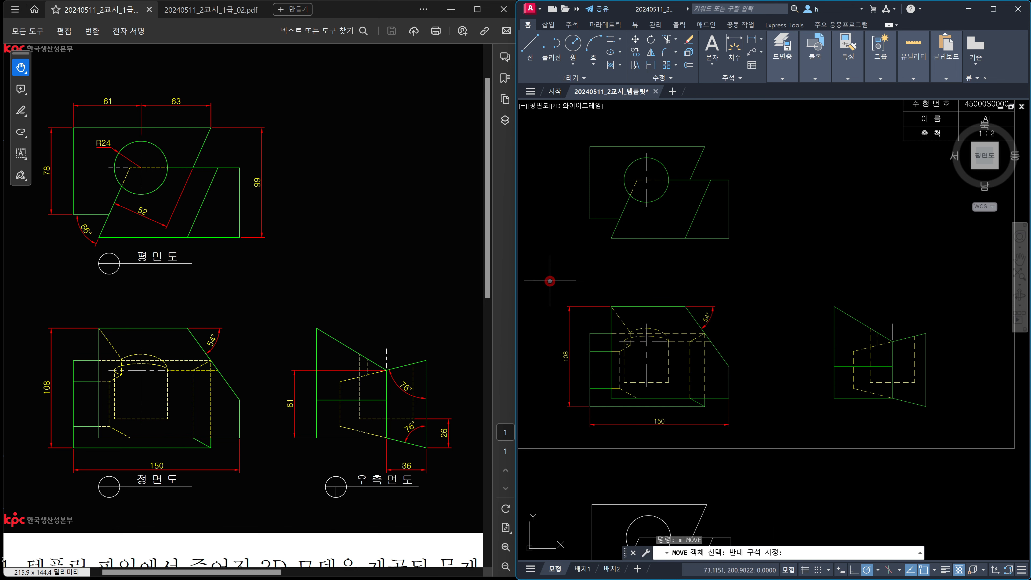
{"action": "left_click", "coordinate": [550, 281]}
{"action": "left_click", "coordinate": [955, 466]}
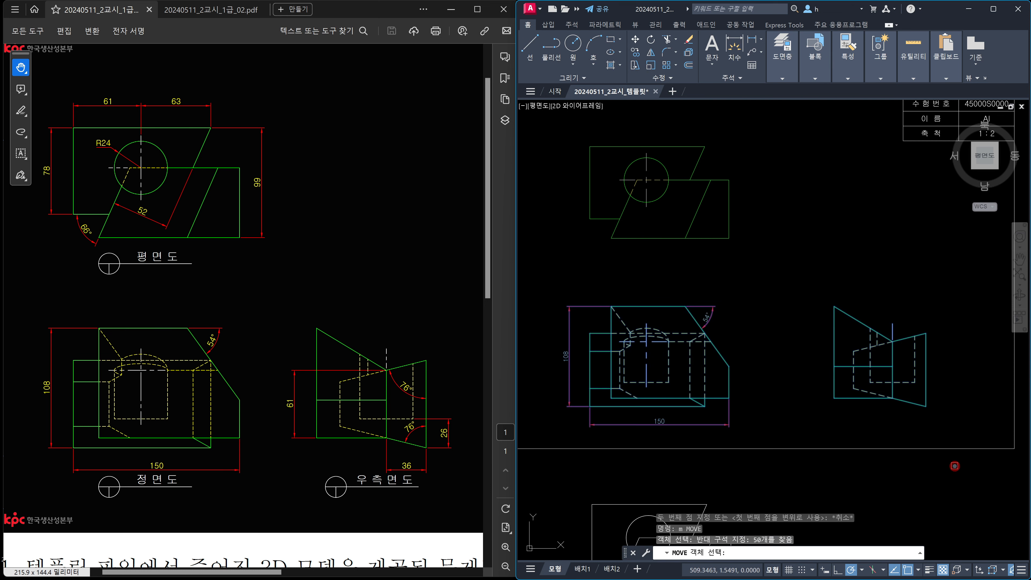
{"action": "key", "text": "Return"}
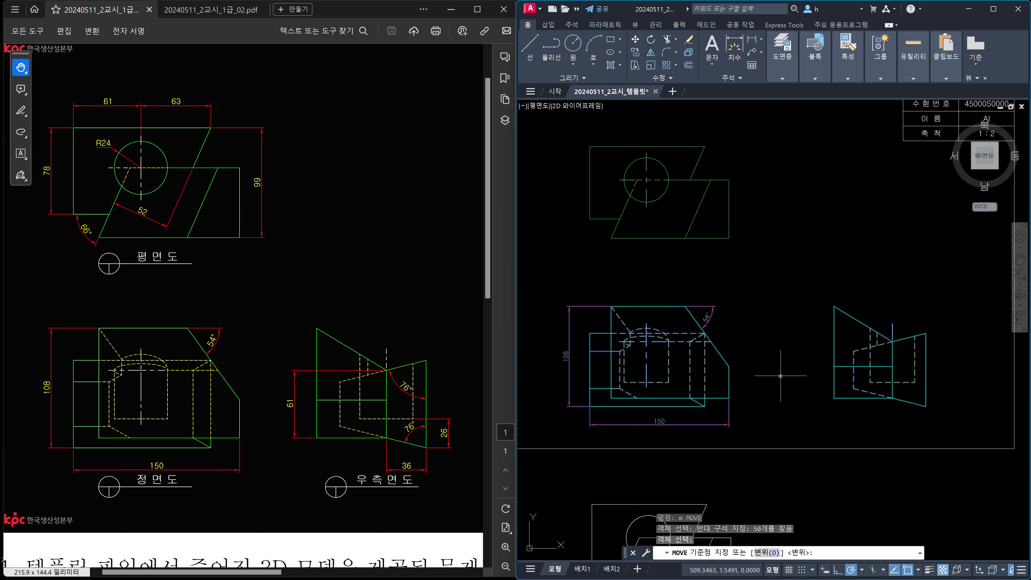
{"action": "left_click", "coordinate": [781, 375]}
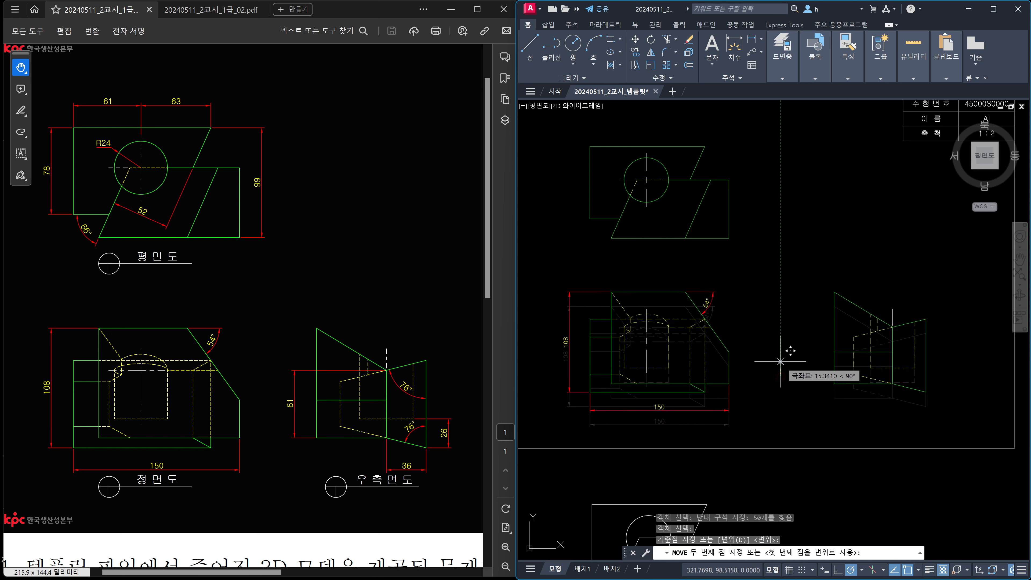
{"action": "left_click", "coordinate": [780, 361]}
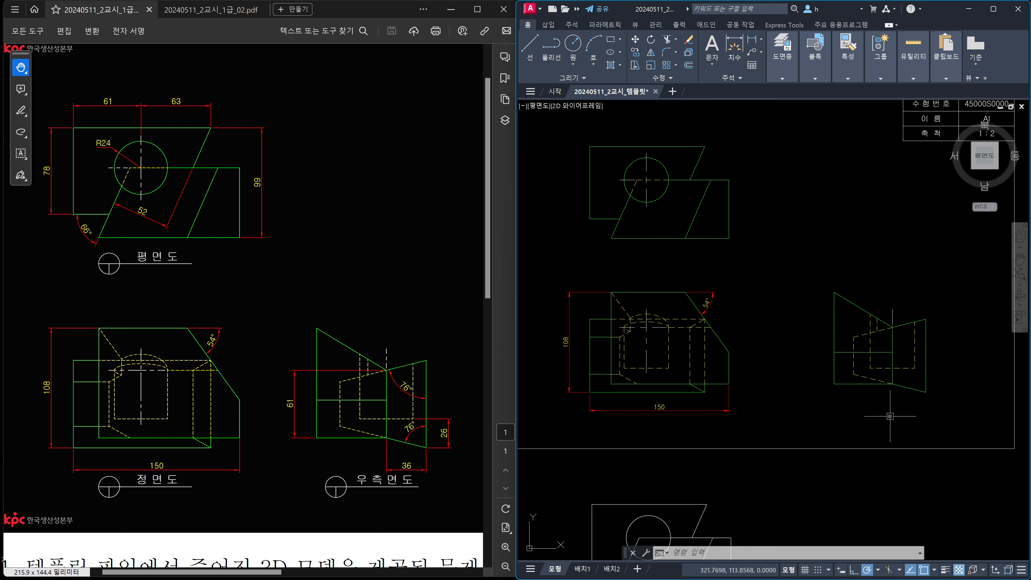
{"action": "key", "text": "Escape"}
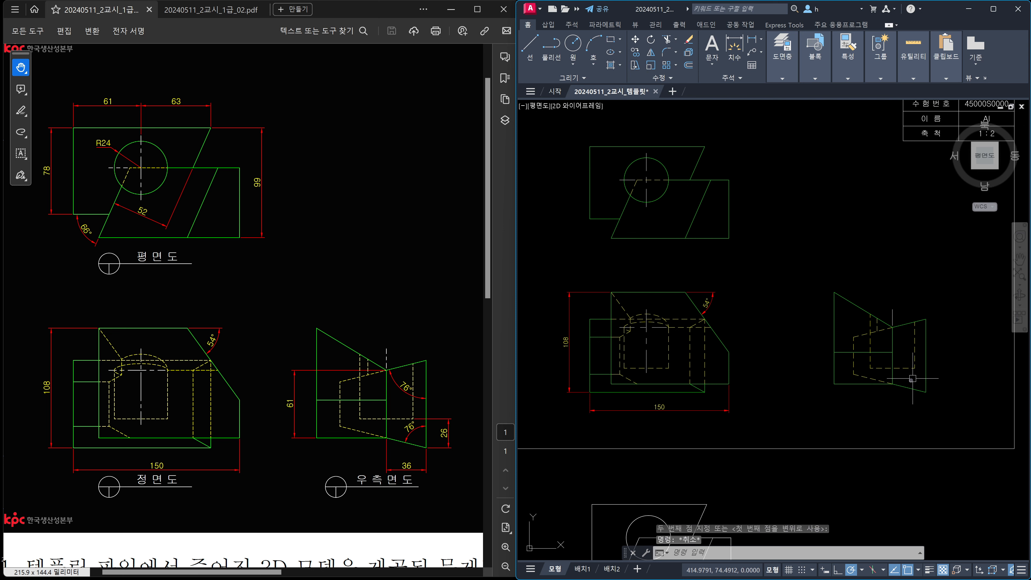
- Add a vertical linear dimension from the side view's lower left corner to the inner vertex on its upper edge, placed left of the view
{"action": "scroll", "coordinate": [872, 390], "scroll_direction": "up", "scroll_amount": 2}
{"action": "scroll", "coordinate": [872, 390], "scroll_direction": "up", "scroll_amount": 2}
{"action": "key", "text": "Escape"}
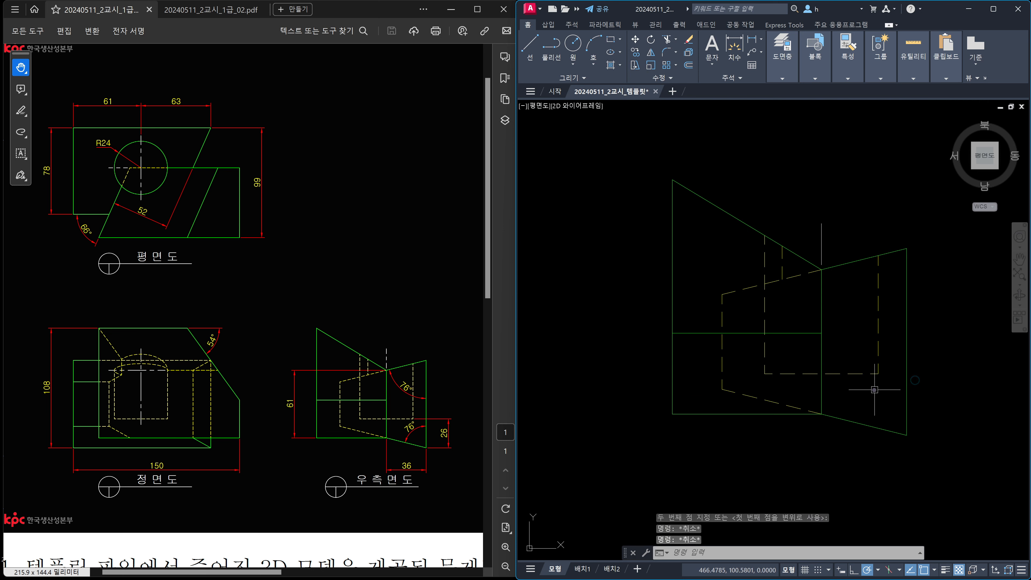
{"action": "type", "text": "dli"}
{"action": "key", "text": "Return"}
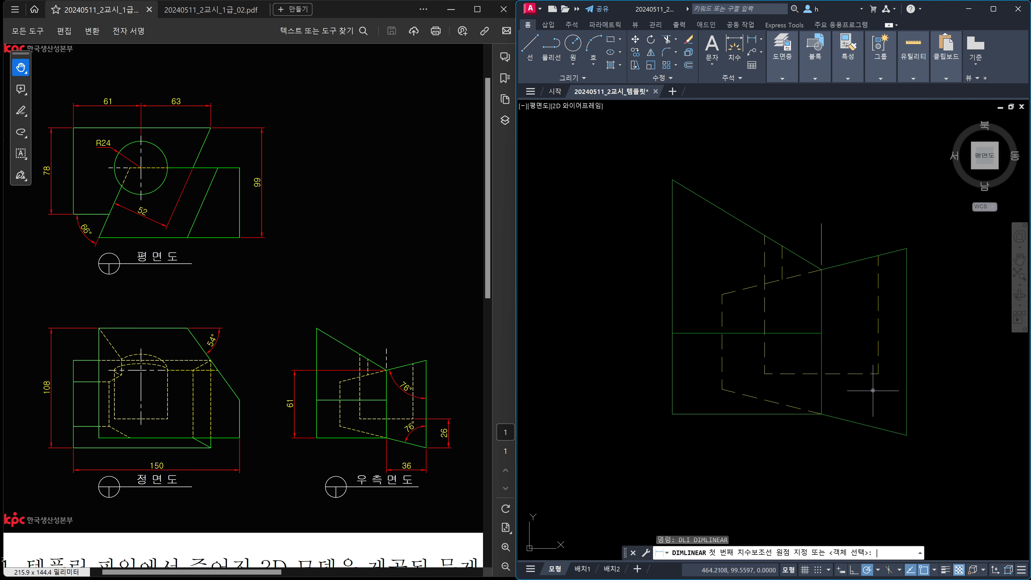
{"action": "left_click", "coordinate": [673, 414]}
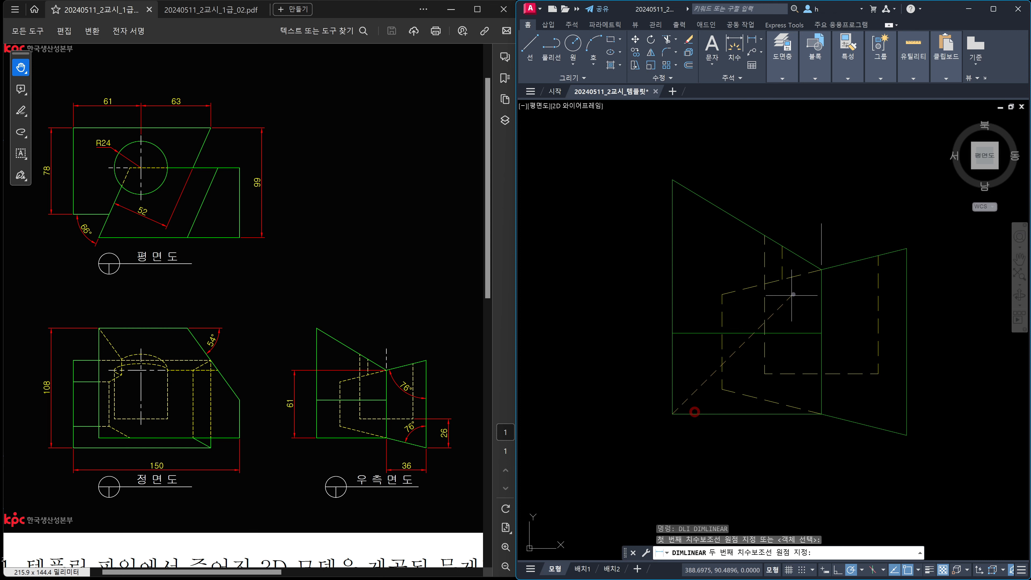
{"action": "left_click", "coordinate": [821, 284]}
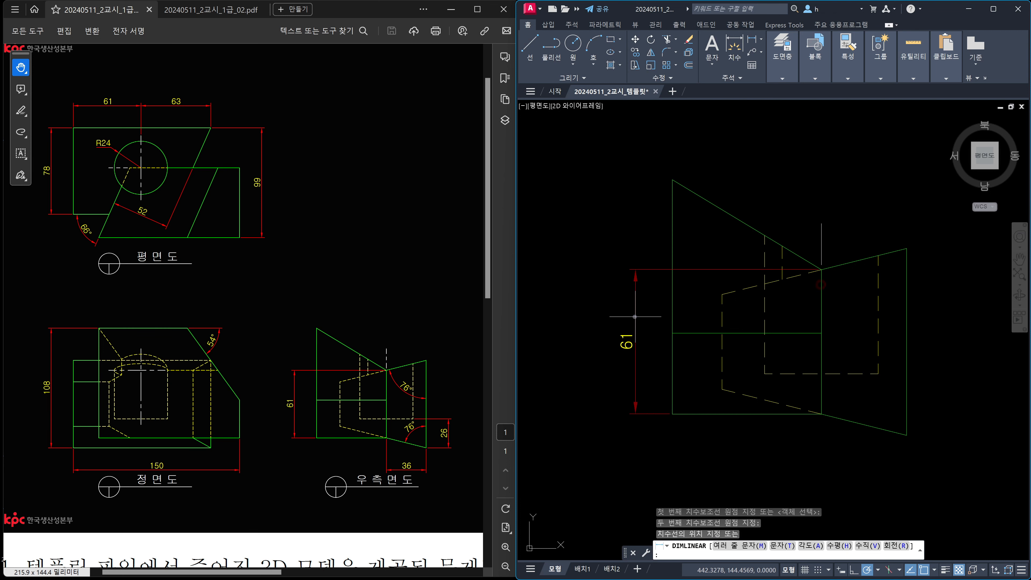
{"action": "left_click", "coordinate": [632, 317]}
- Dimension the horizontal width of the side view's right-hand part below the view, in line with the front view's width dimension
{"action": "key", "text": "Return"}
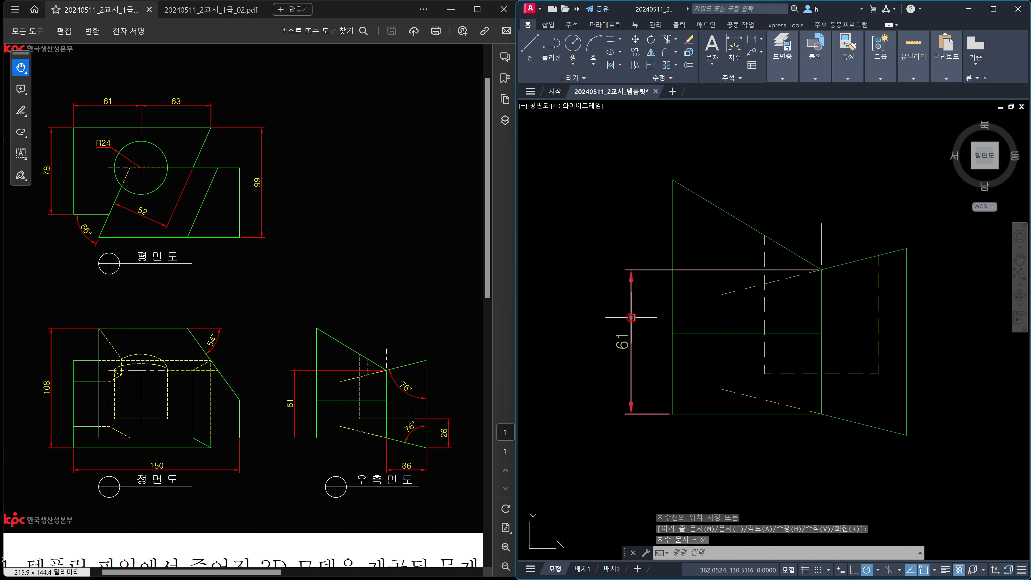
{"action": "middle_click_drag", "start_coordinate": [907, 435], "coordinate": [902, 374]}
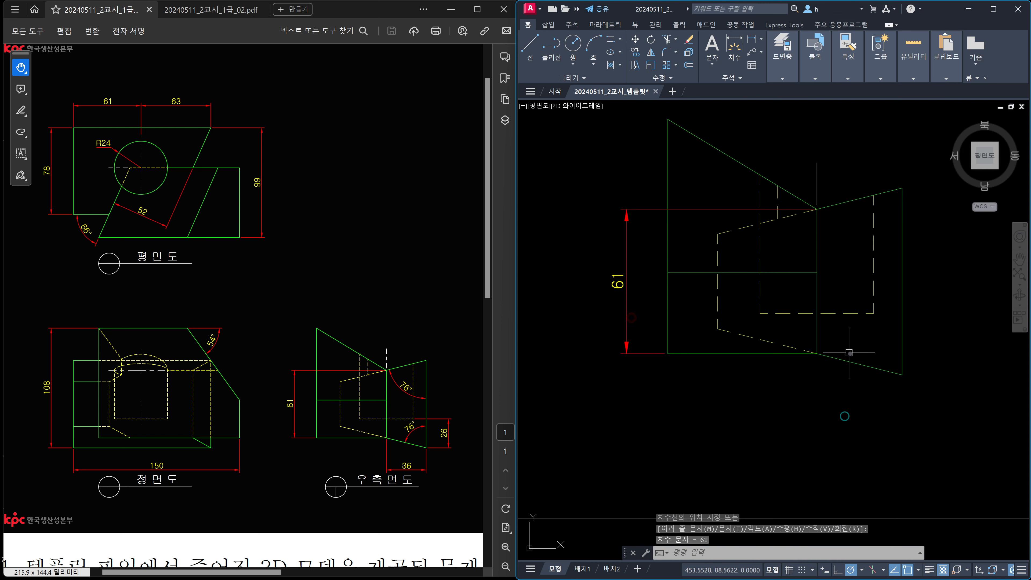
{"action": "left_click", "coordinate": [902, 374]}
{"action": "left_click", "coordinate": [818, 354]}
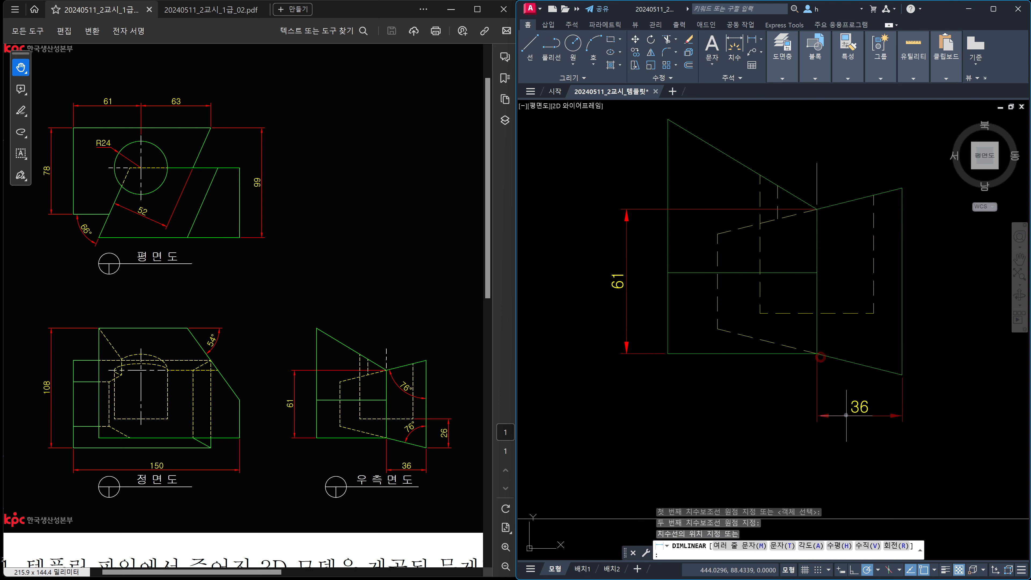
{"action": "scroll", "coordinate": [846, 412], "scroll_direction": "down", "scroll_amount": 4}
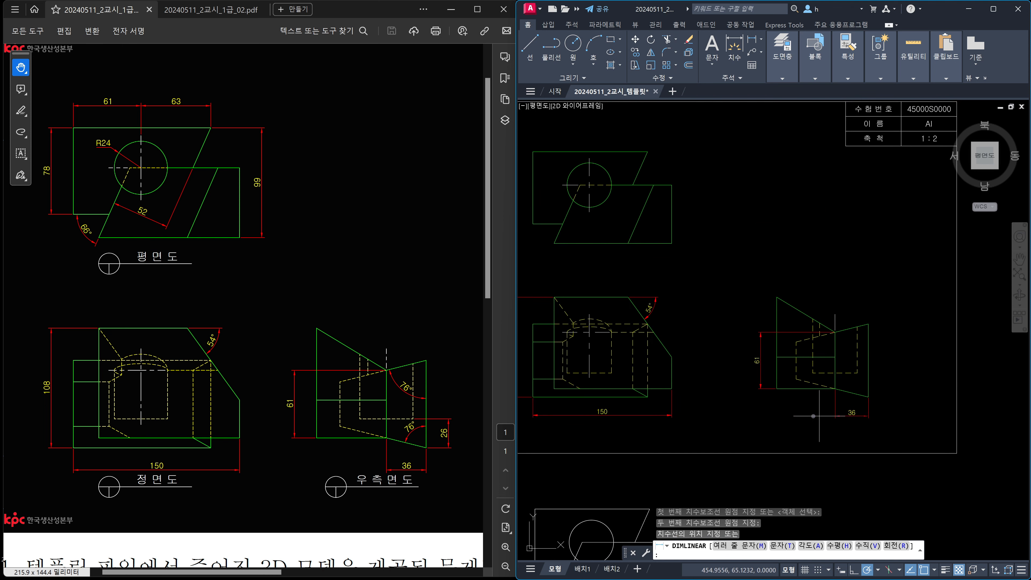
{"action": "left_click", "coordinate": [641, 416]}
- Dimension the vertical distance from the side view's lower right corner to the hidden hole's bottom corner, placed right of the view
{"action": "scroll", "coordinate": [897, 396], "scroll_direction": "up", "scroll_amount": 4}
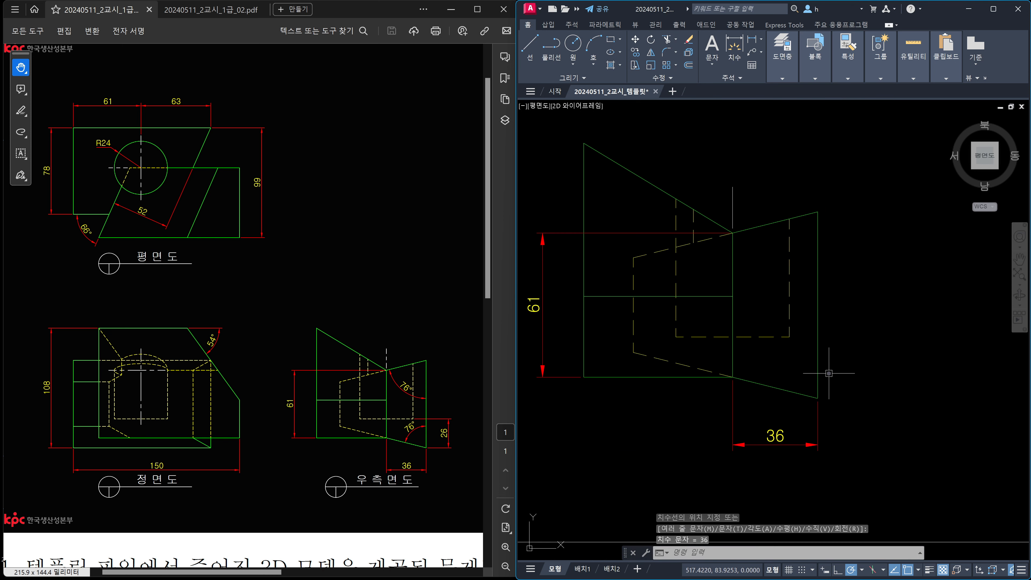
{"action": "key", "text": "Return"}
{"action": "left_click", "coordinate": [818, 384]}
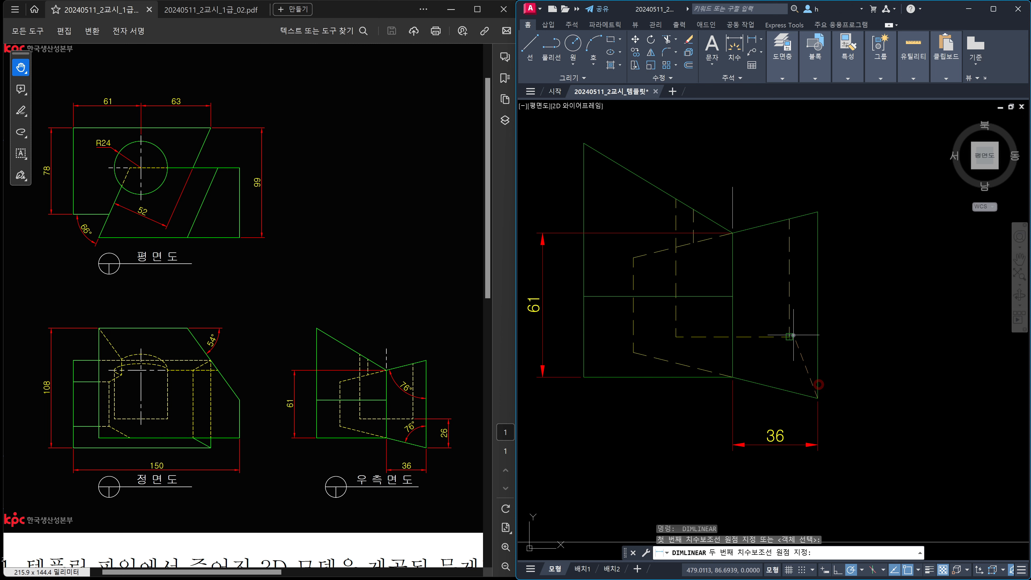
{"action": "left_click", "coordinate": [791, 336]}
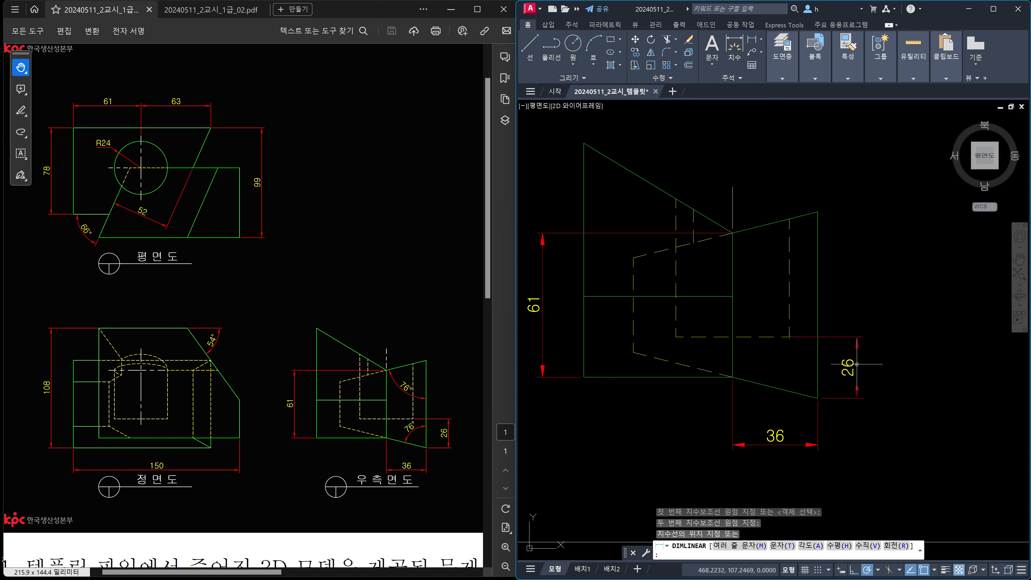
{"action": "left_click", "coordinate": [857, 364]}
{"action": "scroll", "coordinate": [802, 371], "scroll_direction": "down", "scroll_amount": 2}
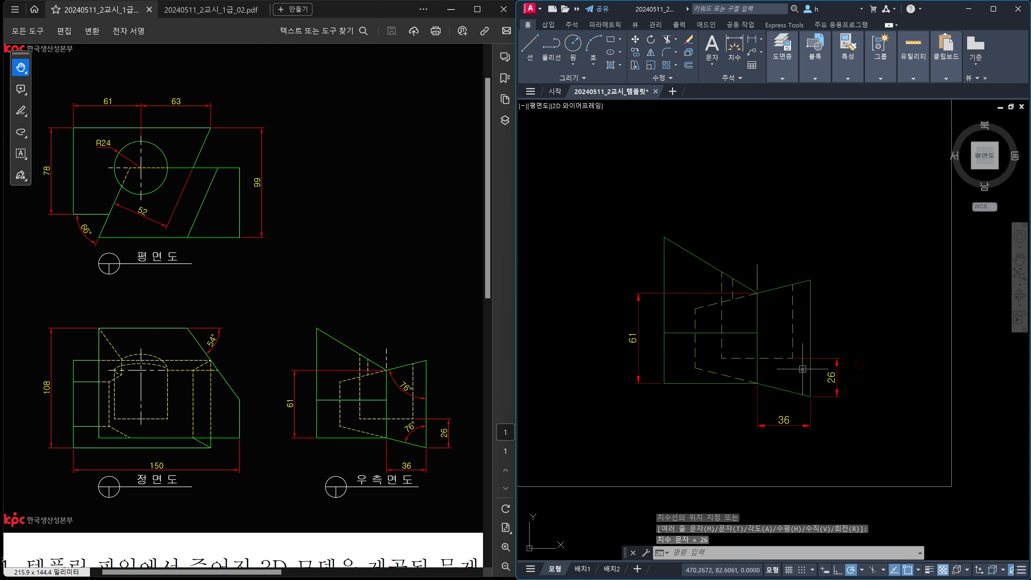
{"action": "key", "text": "Return"}
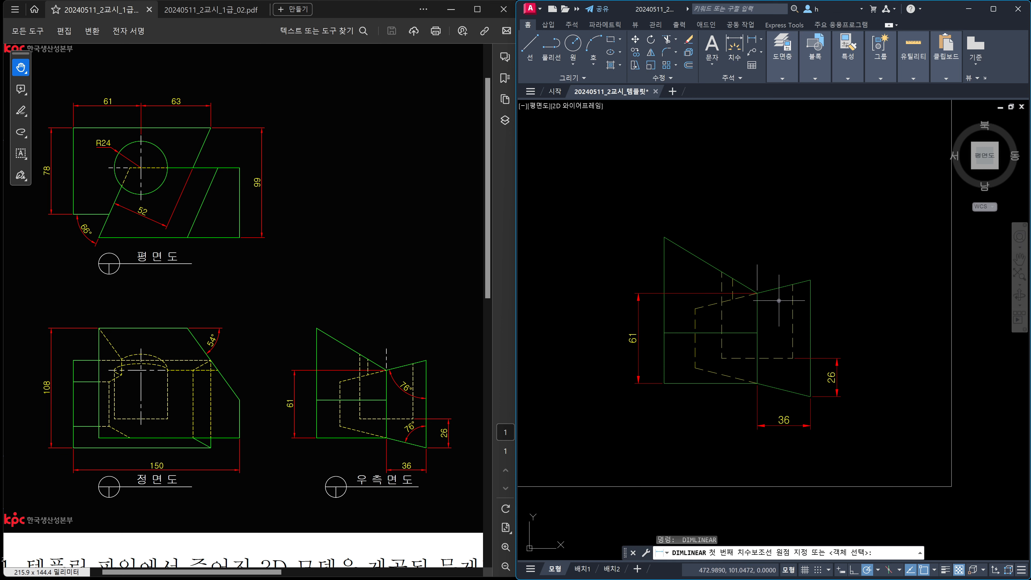
{"action": "key", "text": "Escape"}
{"action": "type", "text": "d"}
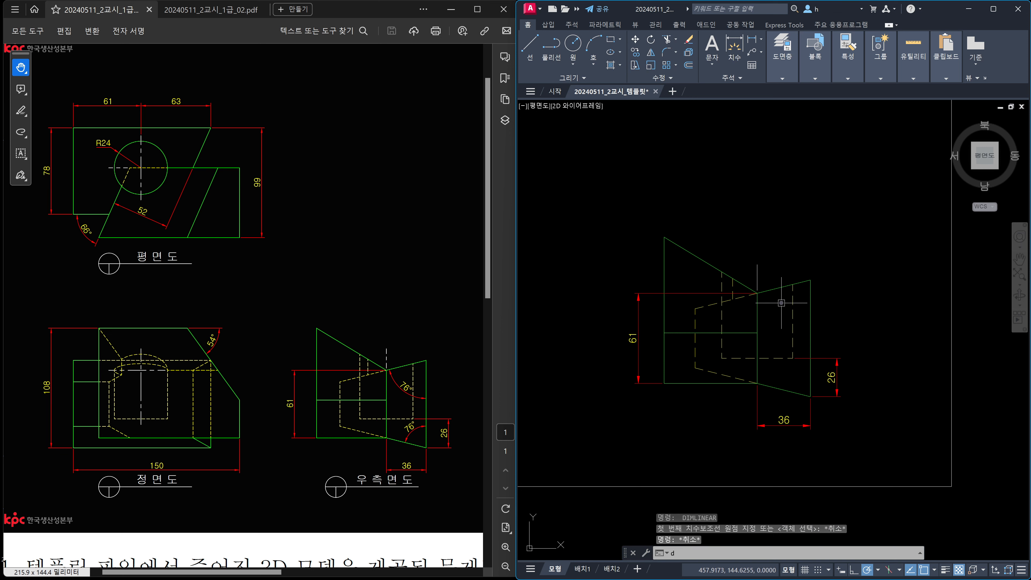
{"action": "type", "text": "a"}
{"action": "key", "text": "Caps_Lock"}
{"action": "type", "text": "N"}
{"action": "key", "text": "BackSpace"}
{"action": "key", "text": "BackSpace"}
{"action": "key", "text": "BackSpace"}
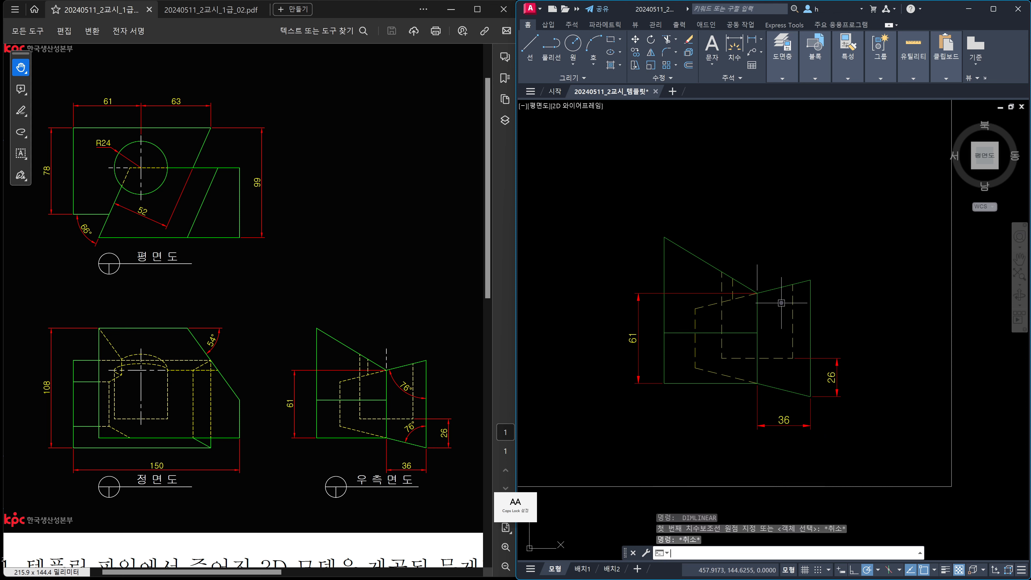
- Add an angular dimension between the side view's upper right sloped edge and its right vertical edge, with the arc inside the view
{"action": "type", "text": "dan"}
{"action": "key", "text": "Return"}
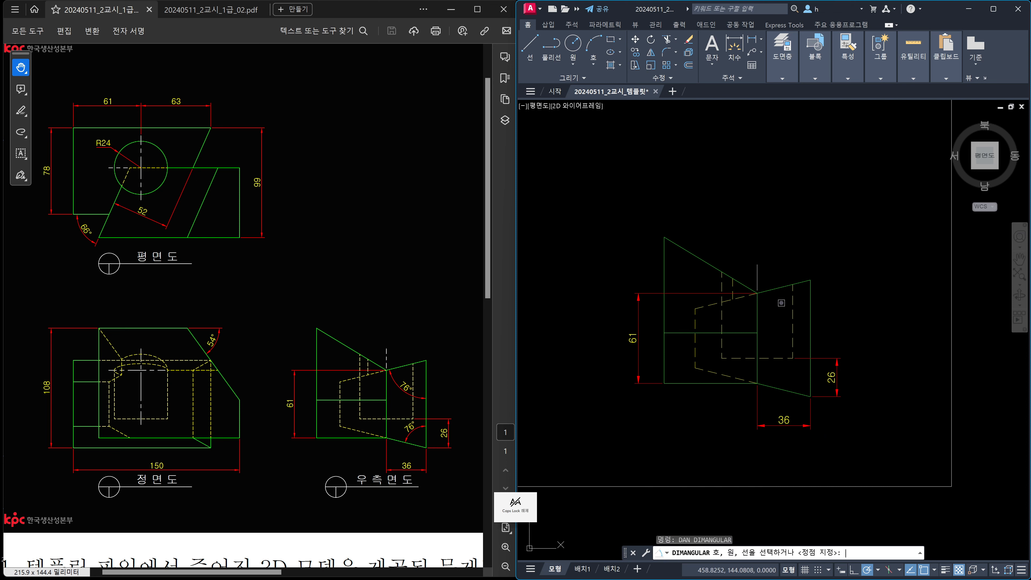
{"action": "left_click", "coordinate": [783, 281]}
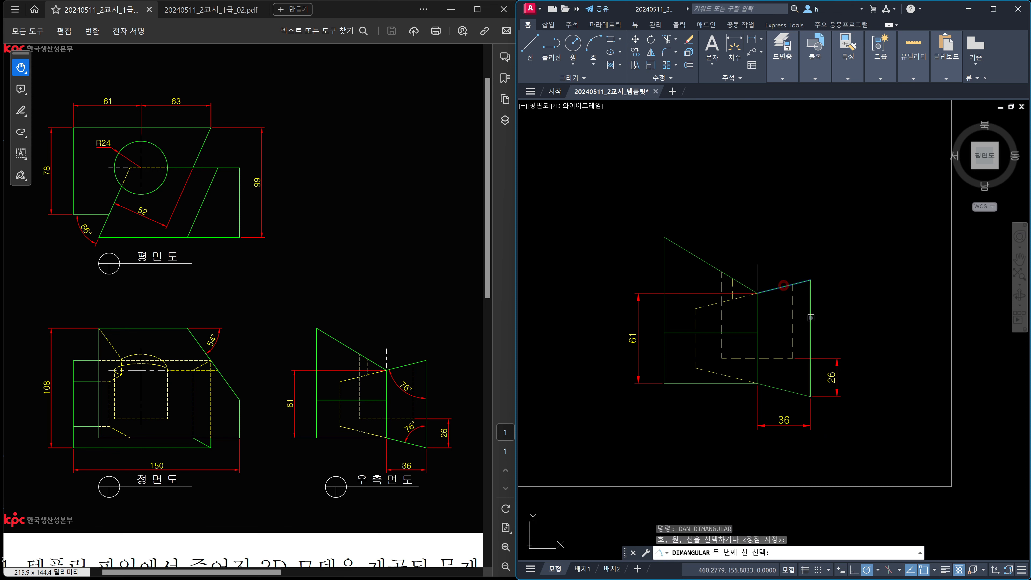
{"action": "left_click", "coordinate": [810, 318]}
{"action": "scroll", "coordinate": [785, 311], "scroll_direction": "up", "scroll_amount": 2}
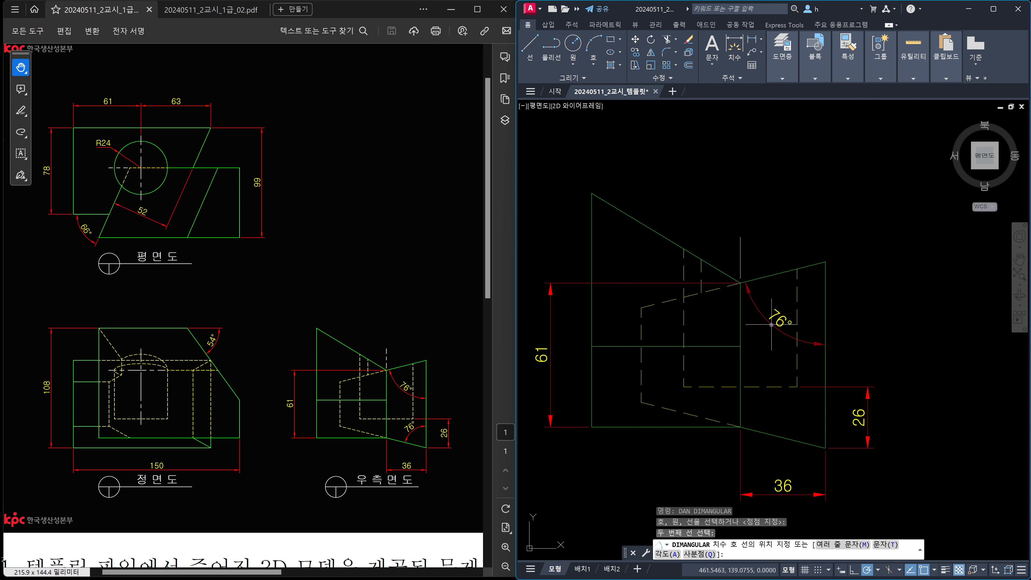
{"action": "left_click", "coordinate": [772, 324]}
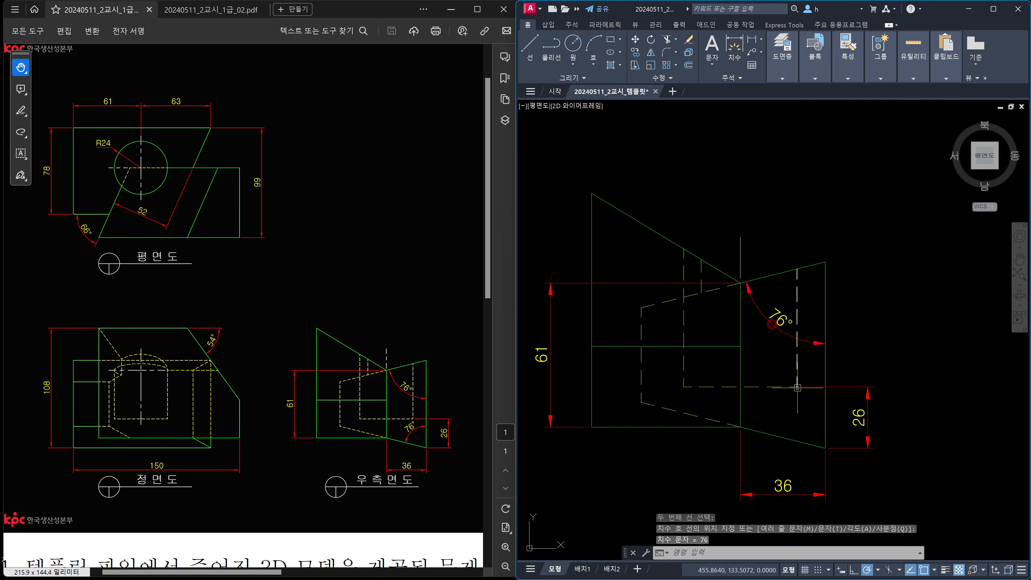
- Add an angular dimension between the side view's right vertical edge and its lower sloped edge, with the arc inside the view
{"action": "key", "text": "Return"}
{"action": "left_click", "coordinate": [826, 418]}
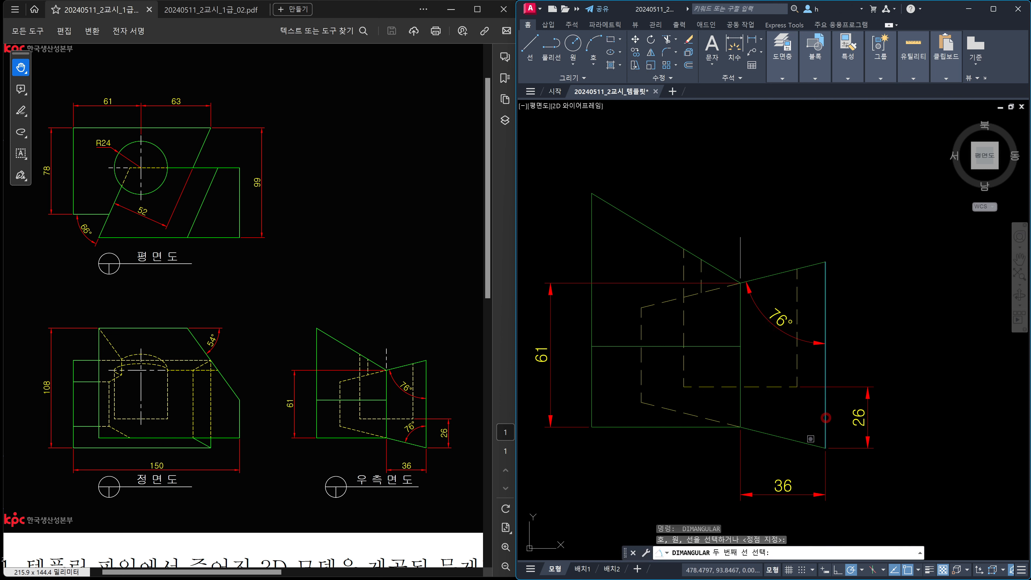
{"action": "left_click", "coordinate": [808, 443]}
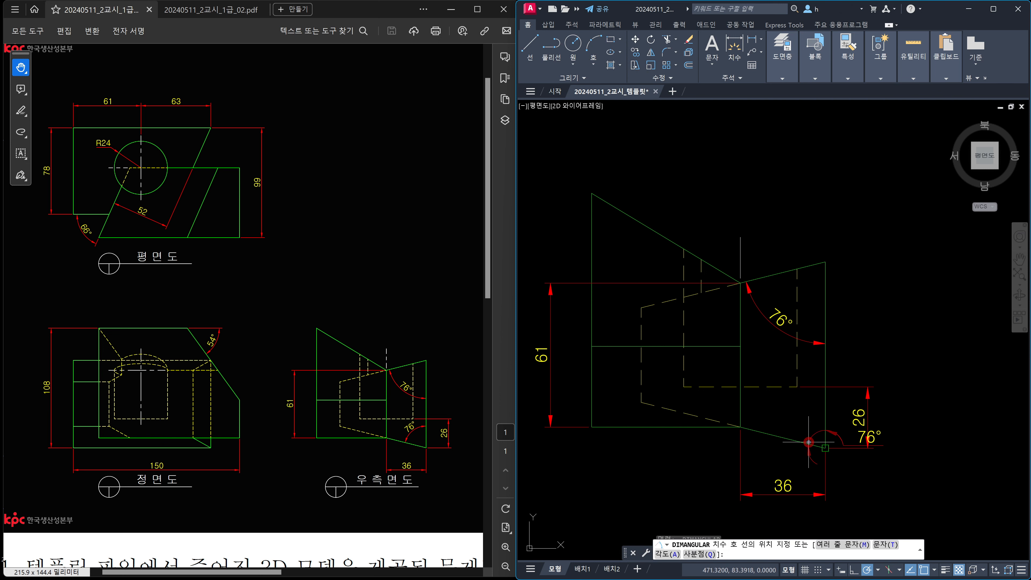
{"action": "left_click", "coordinate": [794, 412]}
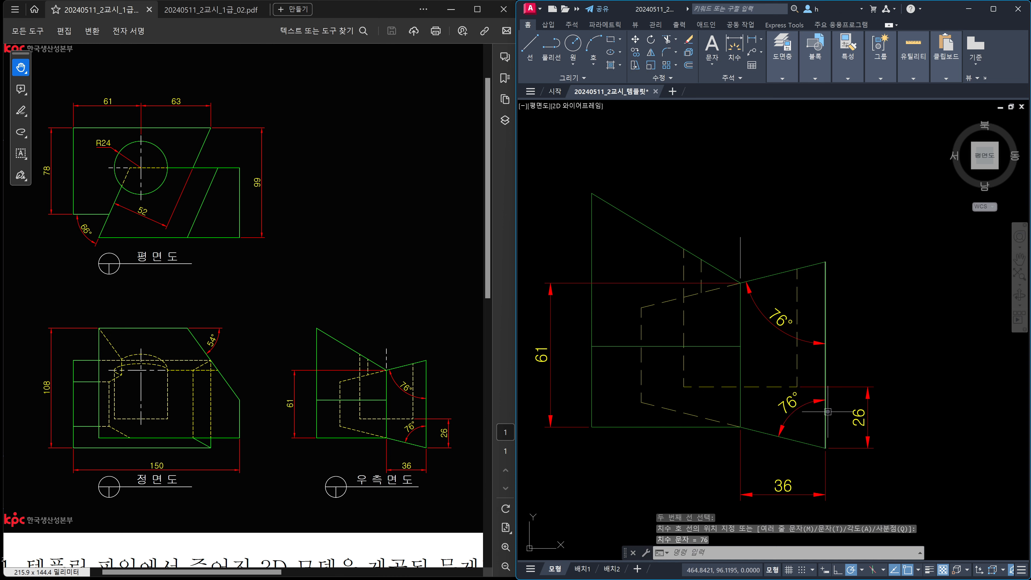
- Dimension the length of the top view's left vertical edge, placed left of the view in line with the front view's height dimension
{"action": "scroll", "coordinate": [828, 412], "scroll_direction": "down", "scroll_amount": 5}
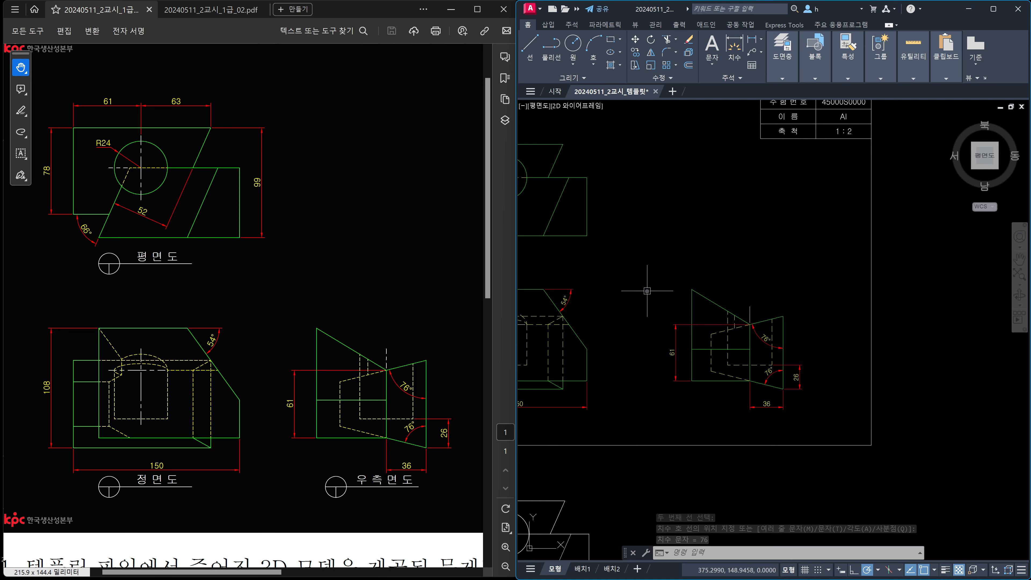
{"action": "middle_click_drag", "start_coordinate": [838, 306], "coordinate": [788, 373]}
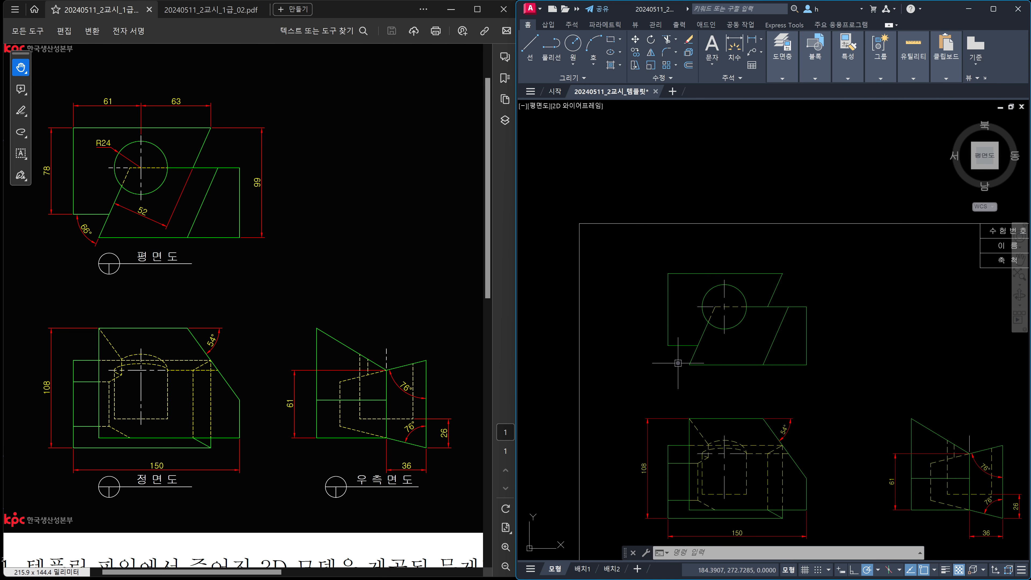
{"action": "type", "text": "dli"}
{"action": "key", "text": "Return"}
{"action": "key", "text": "Return"}
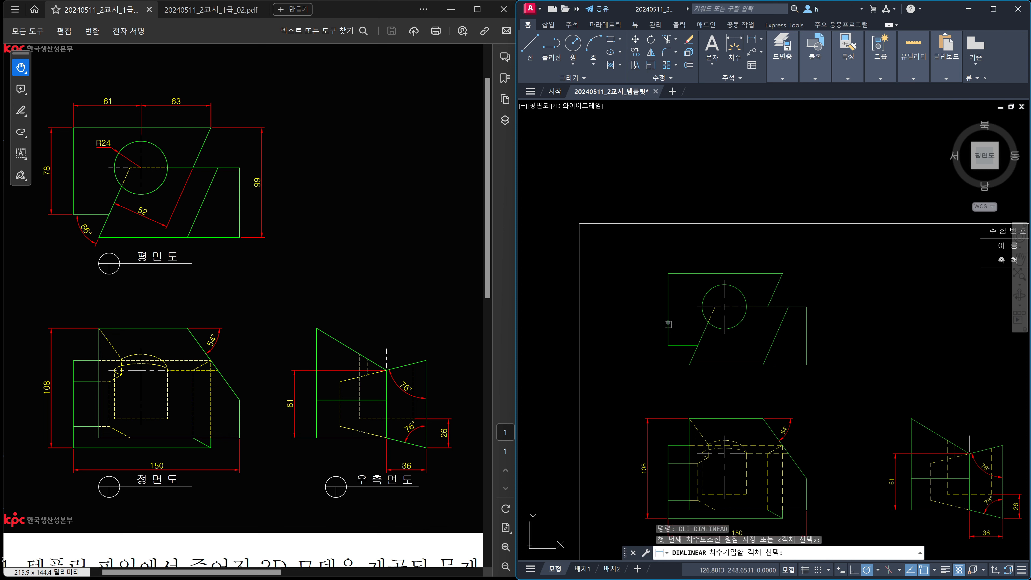
{"action": "left_click", "coordinate": [668, 308]}
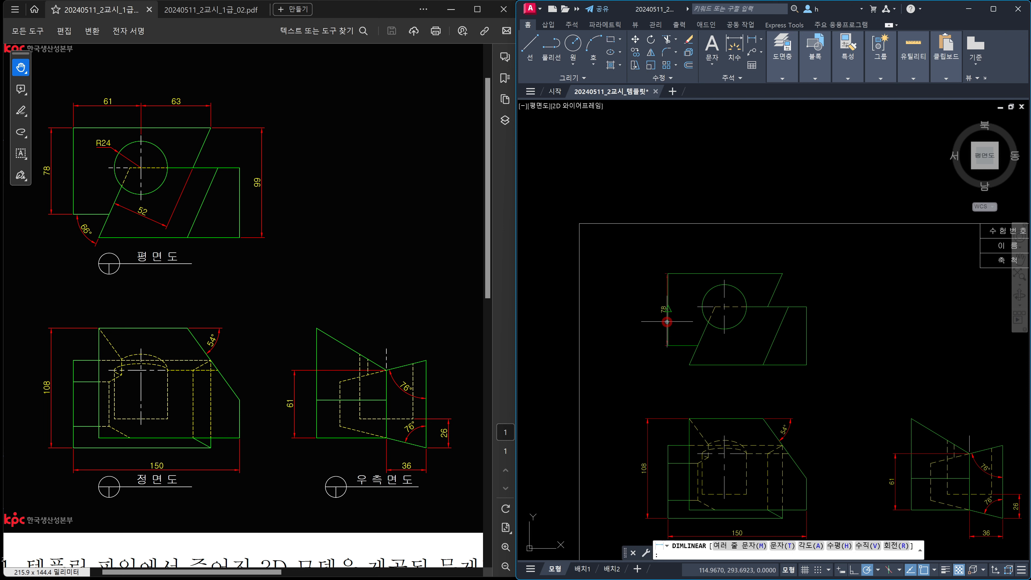
{"action": "left_click", "coordinate": [645, 438]}
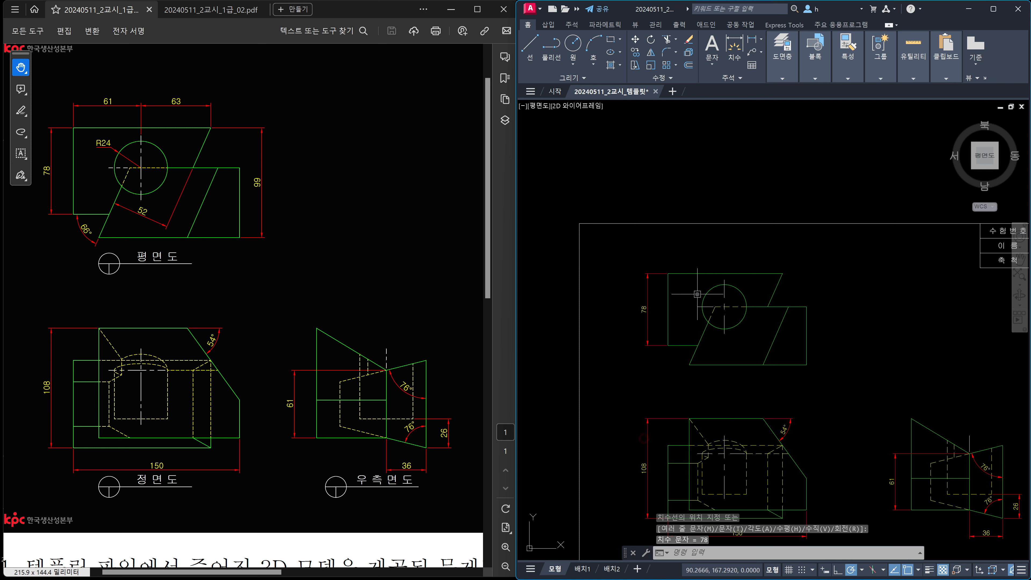
- Add a horizontal linear dimension above the top view from its upper left corner to the circle's vertical centreline
{"action": "scroll", "coordinate": [697, 292], "scroll_direction": "up", "scroll_amount": 2}
{"action": "key", "text": "Return"}
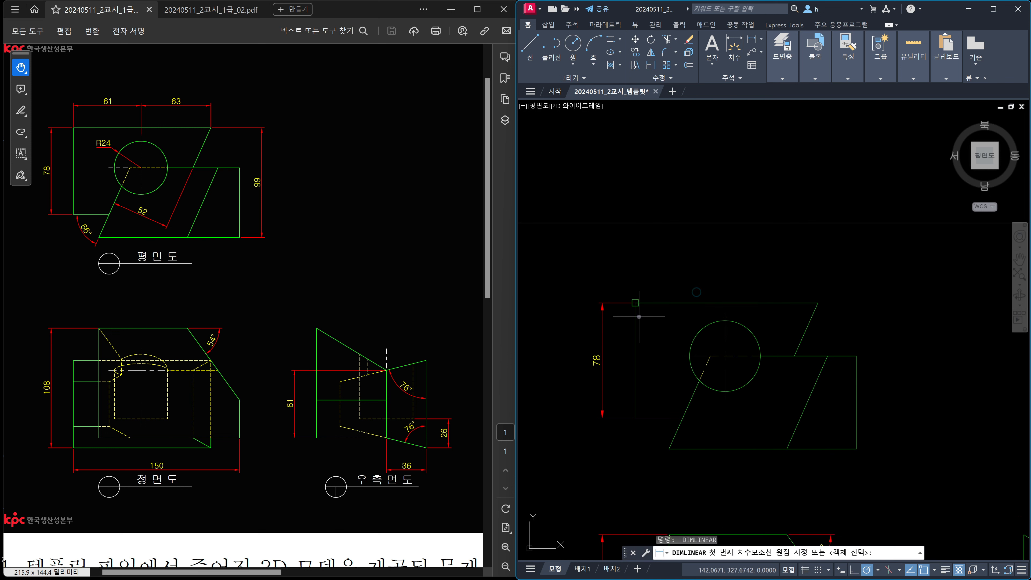
{"action": "left_click", "coordinate": [636, 304]}
{"action": "left_click", "coordinate": [725, 313]}
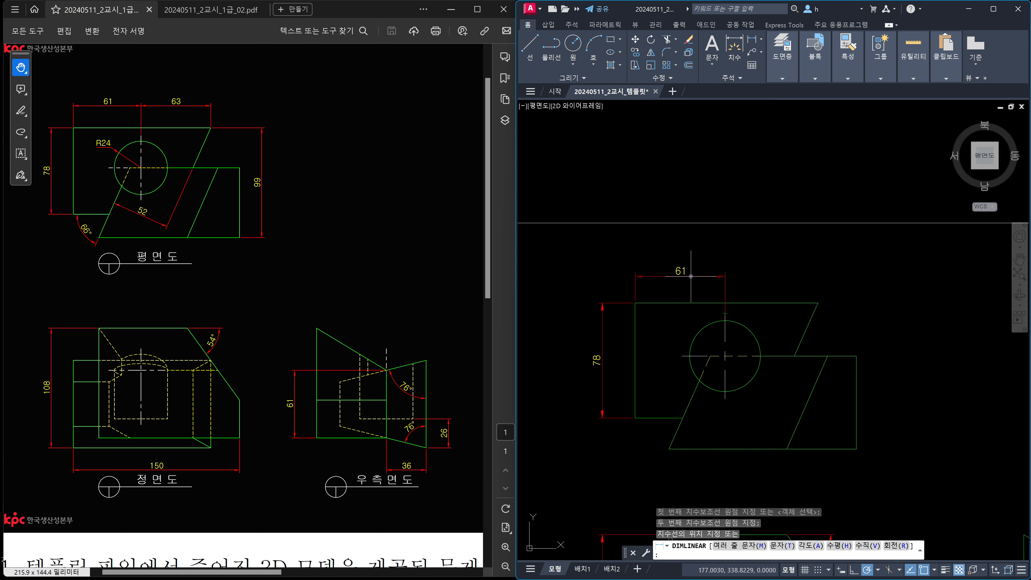
{"action": "left_click", "coordinate": [691, 276]}
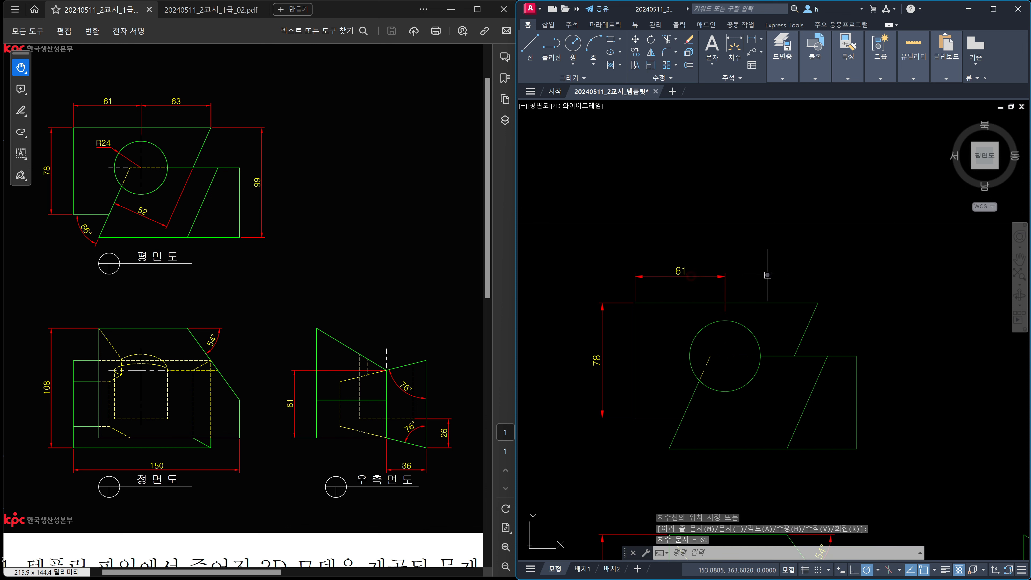
- Continue the horizontal dimension above the top view from the circle's centreline to the upper edge's right corner
{"action": "type", "text": "dco"}
{"action": "key", "text": "Return"}
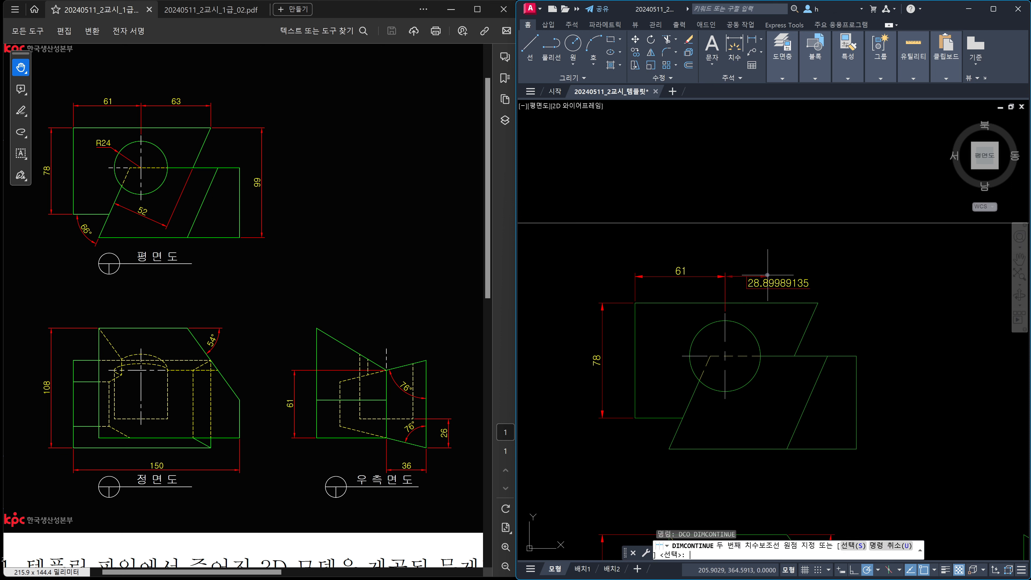
{"action": "left_click", "coordinate": [817, 303]}
{"action": "key", "text": "Escape"}
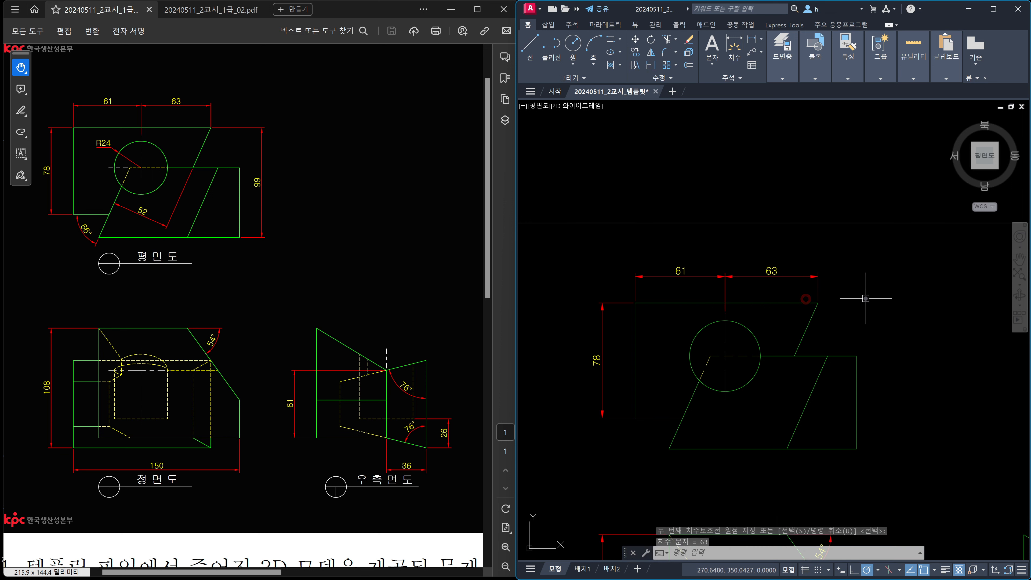
- Dimension the top view's overall vertical extent from the upper edge's right end to the lower right corner, placed right of the view
{"action": "type", "text": "dli"}
{"action": "key", "text": "Return"}
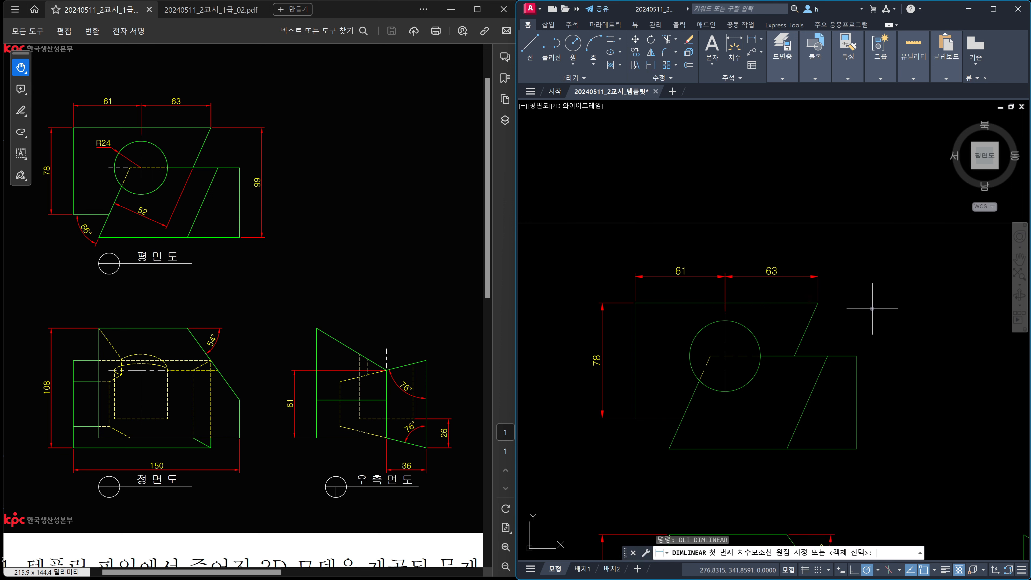
{"action": "left_click", "coordinate": [818, 303]}
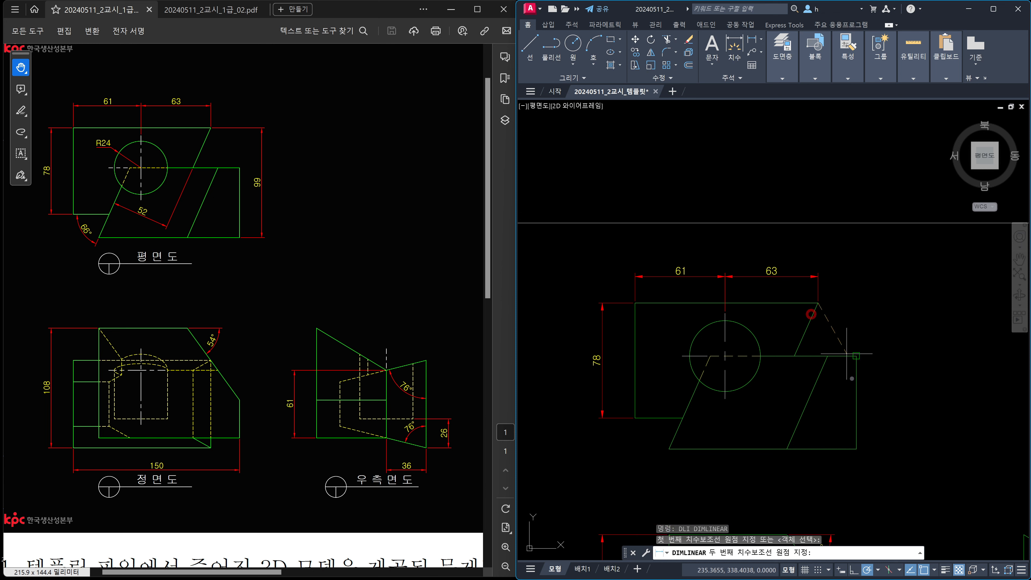
{"action": "left_click", "coordinate": [857, 448]}
{"action": "scroll", "coordinate": [910, 408], "scroll_direction": "down", "scroll_amount": 1}
{"action": "middle_click_drag", "start_coordinate": [912, 406], "coordinate": [884, 325]}
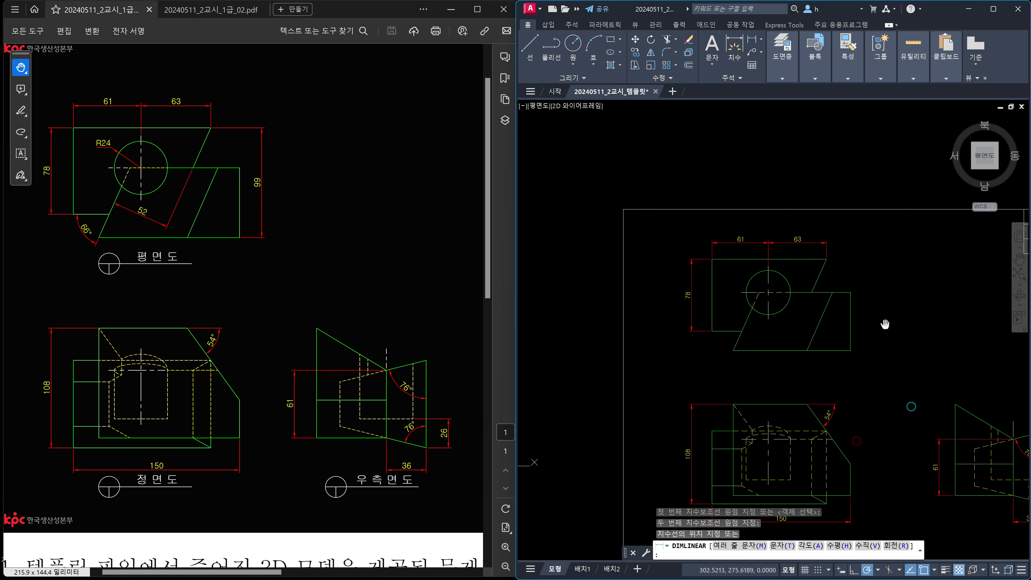
{"action": "scroll", "coordinate": [870, 327], "scroll_direction": "up", "scroll_amount": 2}
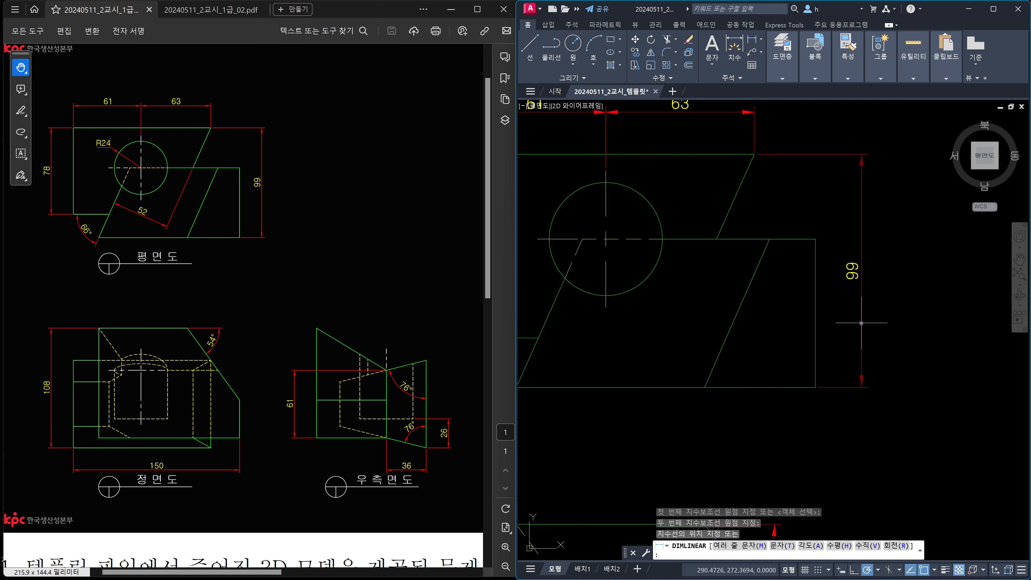
{"action": "left_click", "coordinate": [859, 324]}
- Add an angular dimension between the top view's horizontal and slanted edges at its lower left, with the arc outside the outline
{"action": "scroll", "coordinate": [859, 323], "scroll_direction": "down", "scroll_amount": 3}
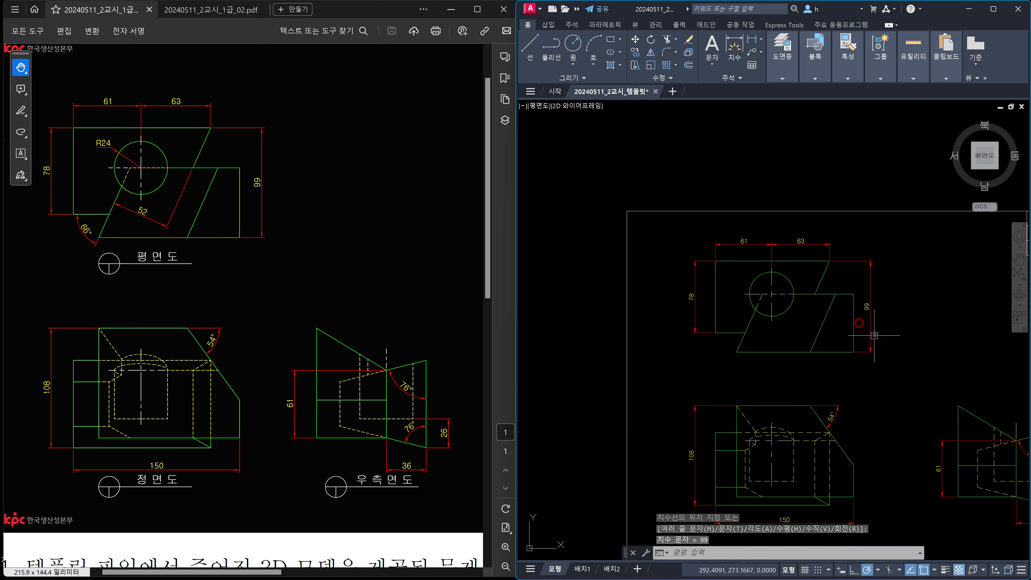
{"action": "scroll", "coordinate": [845, 358], "scroll_direction": "up", "scroll_amount": 1}
{"action": "scroll", "coordinate": [843, 361], "scroll_direction": "up", "scroll_amount": 1}
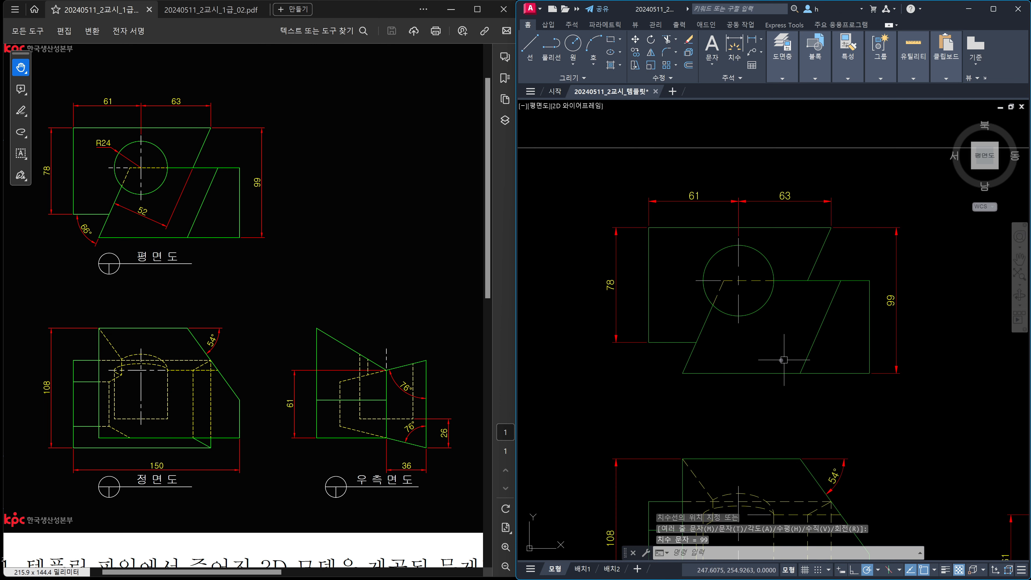
{"action": "type", "text": "DA"}
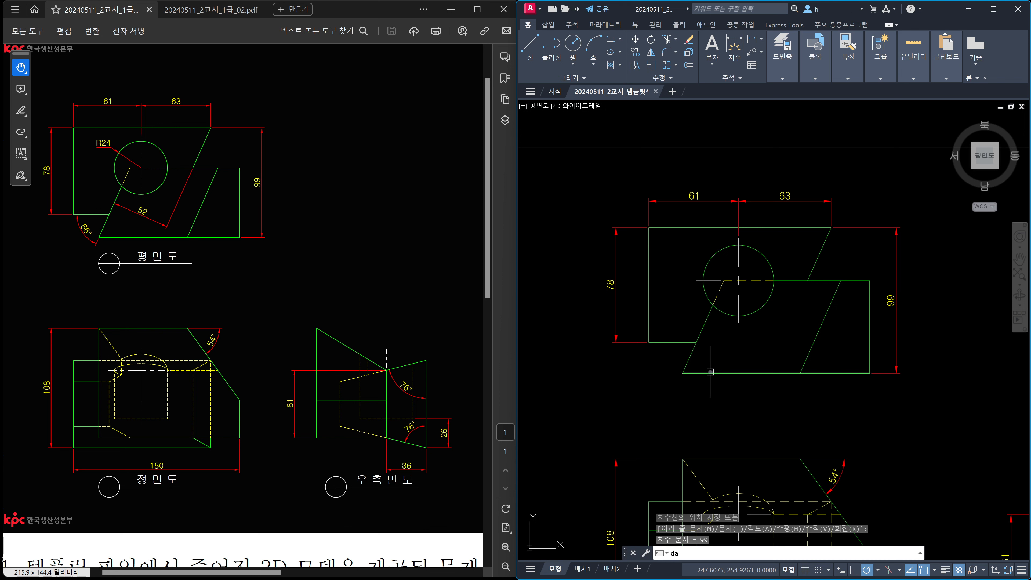
{"action": "type", "text": "N"}
{"action": "key", "text": "Return"}
{"action": "left_click", "coordinate": [710, 372]}
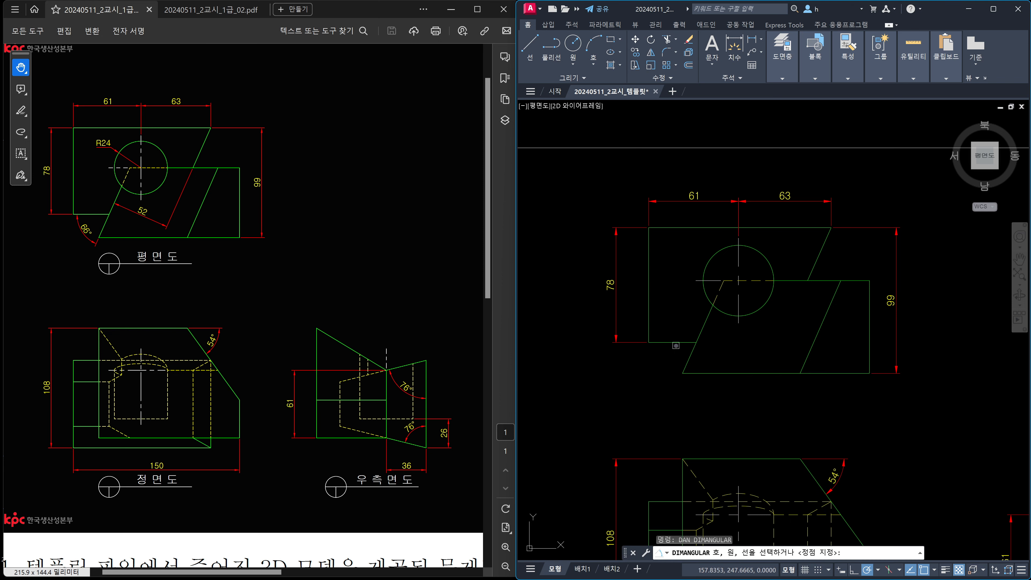
{"action": "left_click", "coordinate": [687, 359]}
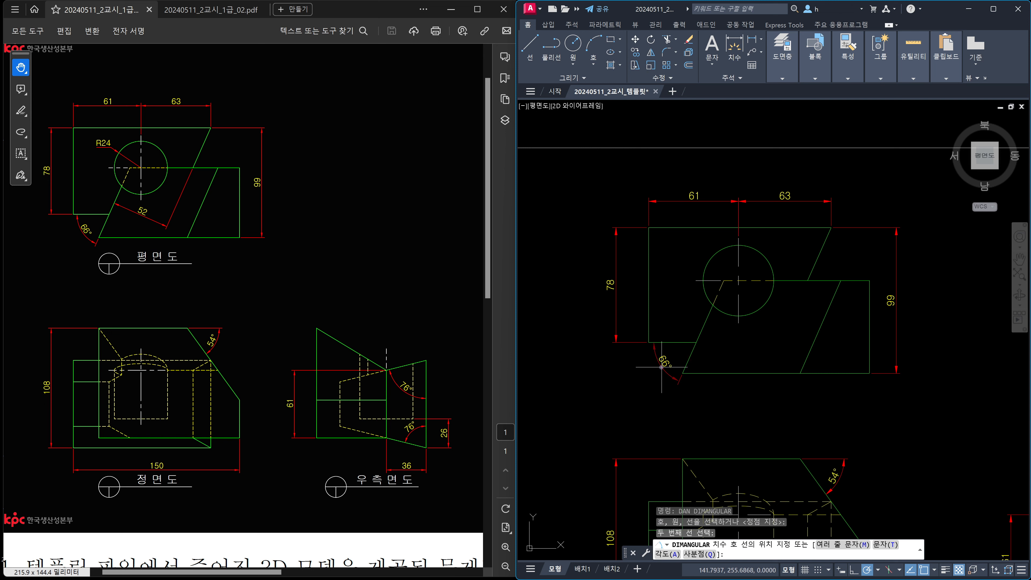
{"action": "scroll", "coordinate": [661, 367], "scroll_direction": "up", "scroll_amount": 4}
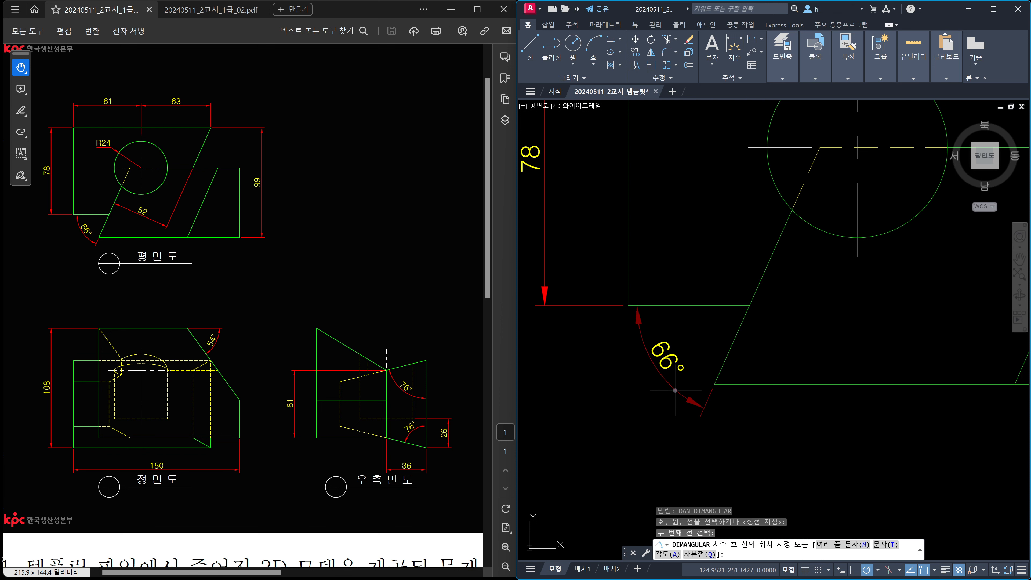
{"action": "left_click", "coordinate": [677, 388]}
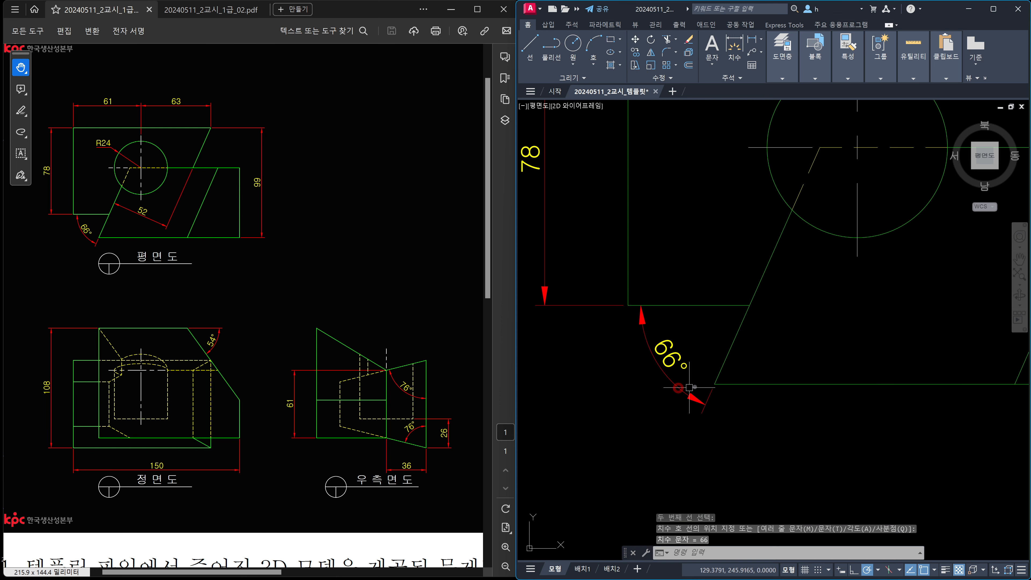
- Add a radius dimension to the top view's circle, with its text outside the circle toward the upper left
{"action": "scroll", "coordinate": [714, 350], "scroll_direction": "down", "scroll_amount": 3}
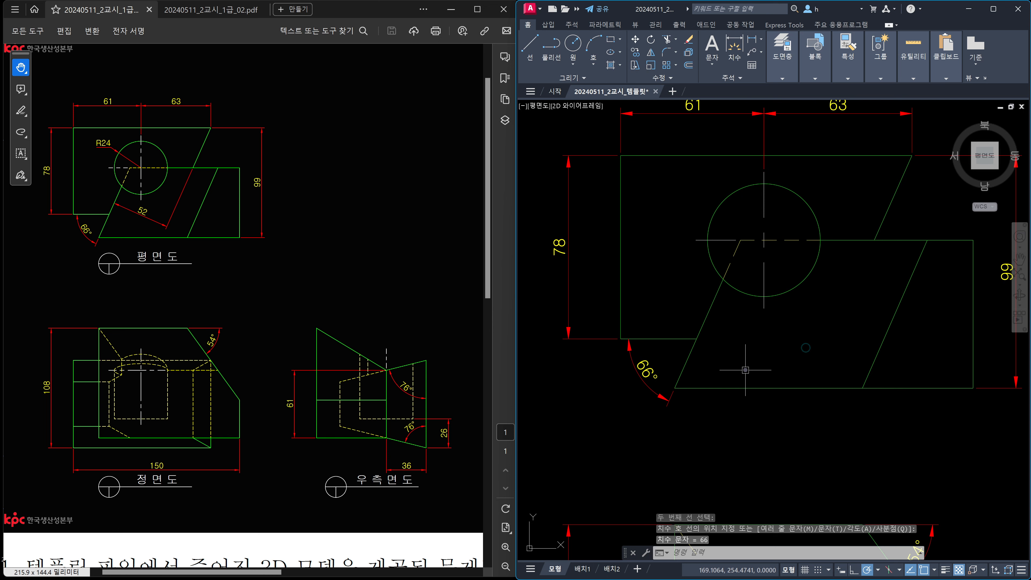
{"action": "middle_click_drag", "start_coordinate": [771, 222], "coordinate": [740, 283]}
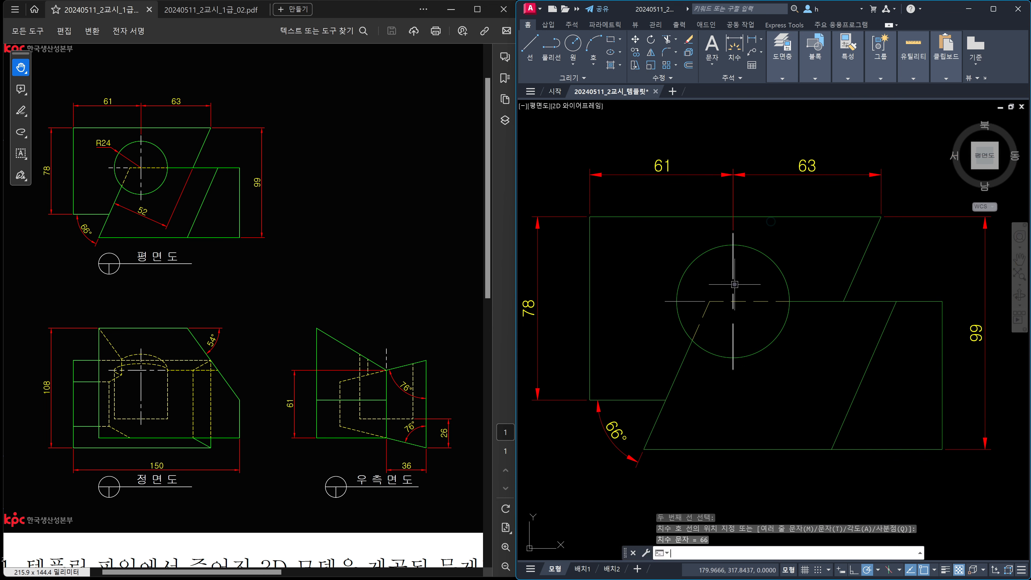
{"action": "type", "text": "dra"}
{"action": "key", "text": "Return"}
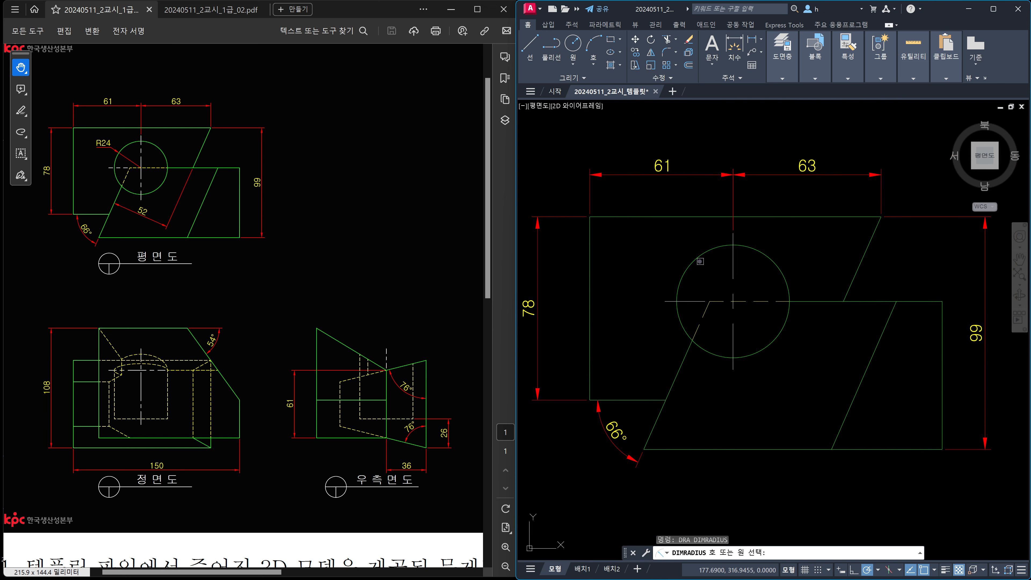
{"action": "left_click", "coordinate": [698, 261]}
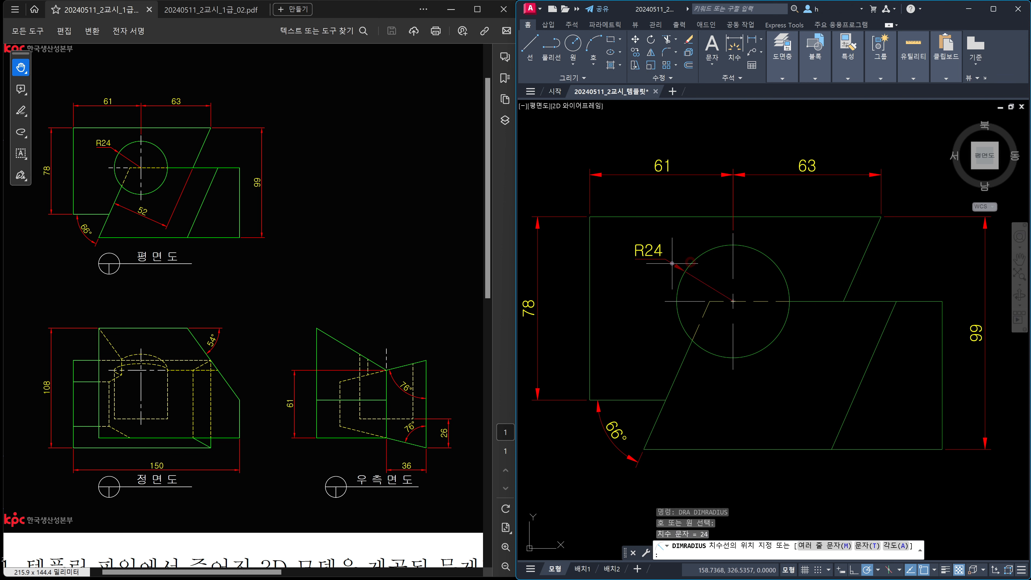
{"action": "left_click", "coordinate": [674, 266]}
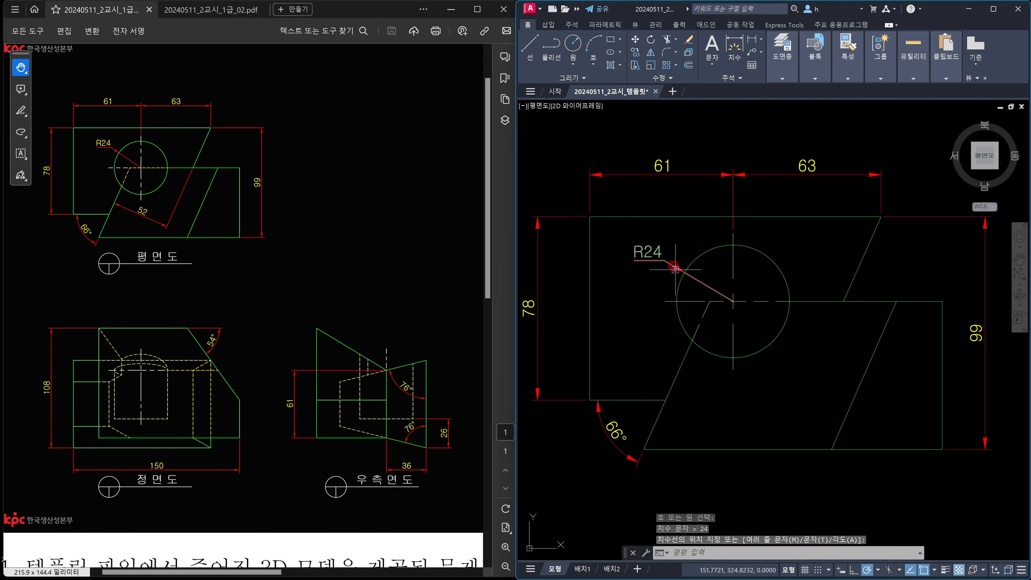
{"action": "key", "text": "Escape"}
- Try an aligned dimension in the top view from the circle's intersection with the slanted edge, perpendicular to the upper right slanted edge, and delete it
{"action": "middle_click_drag", "start_coordinate": [777, 367], "coordinate": [779, 341]}
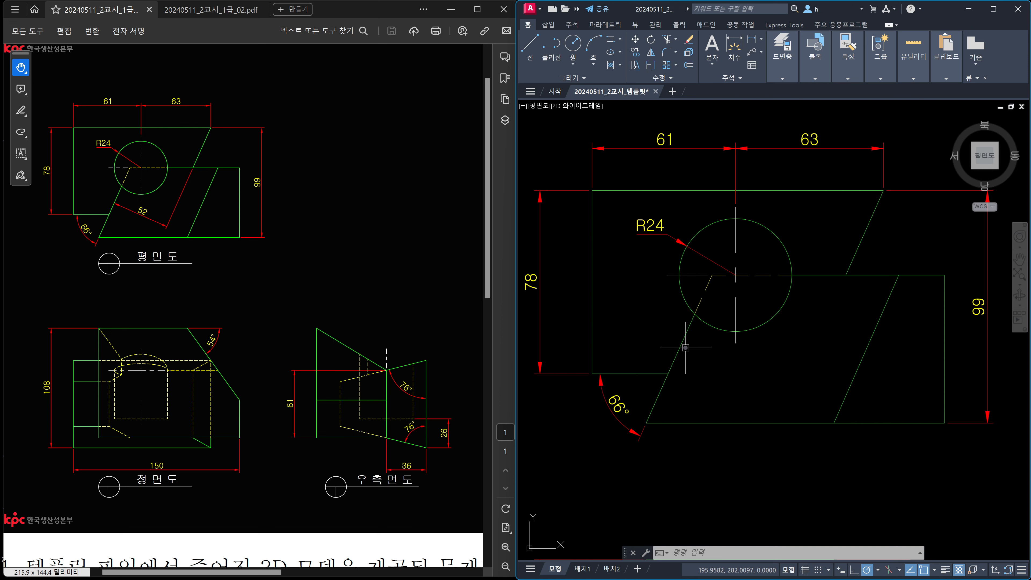
{"action": "type", "text": "da"}
{"action": "key", "text": "Return"}
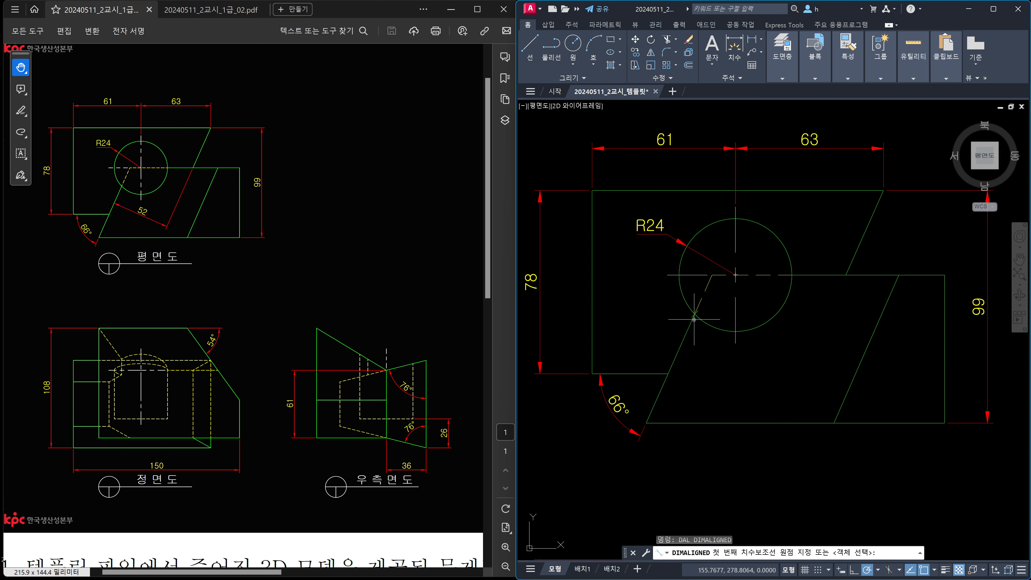
{"action": "left_click", "coordinate": [694, 320]}
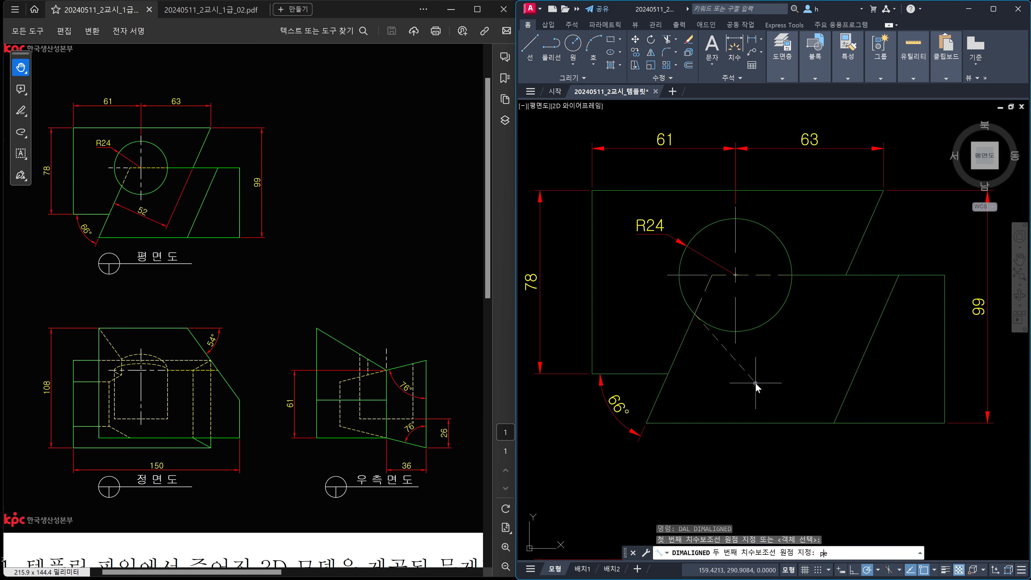
{"action": "left_click", "coordinate": [867, 233]}
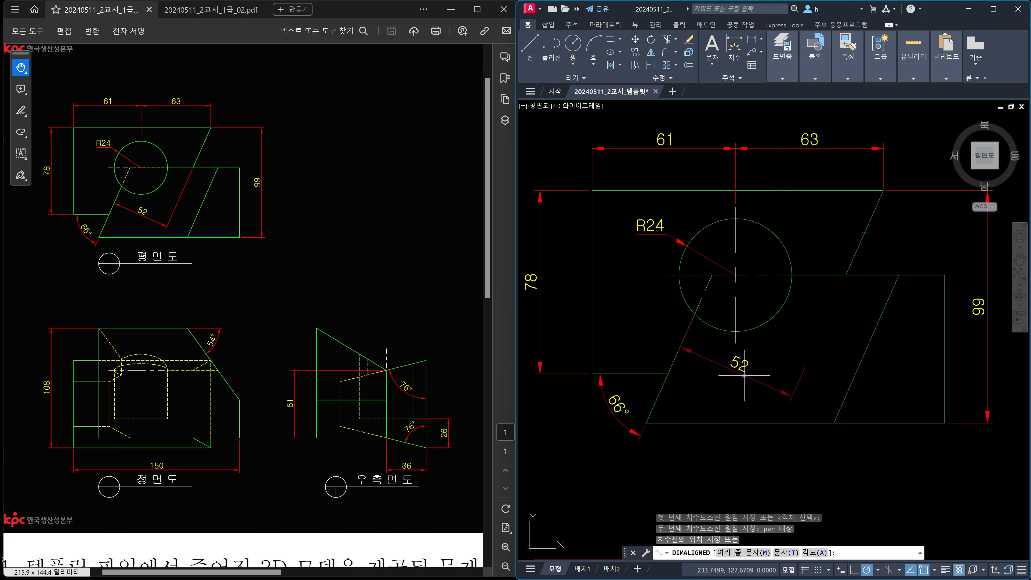
{"action": "left_click", "coordinate": [743, 371]}
{"action": "left_click", "coordinate": [817, 382]}
{"action": "left_click", "coordinate": [792, 371]}
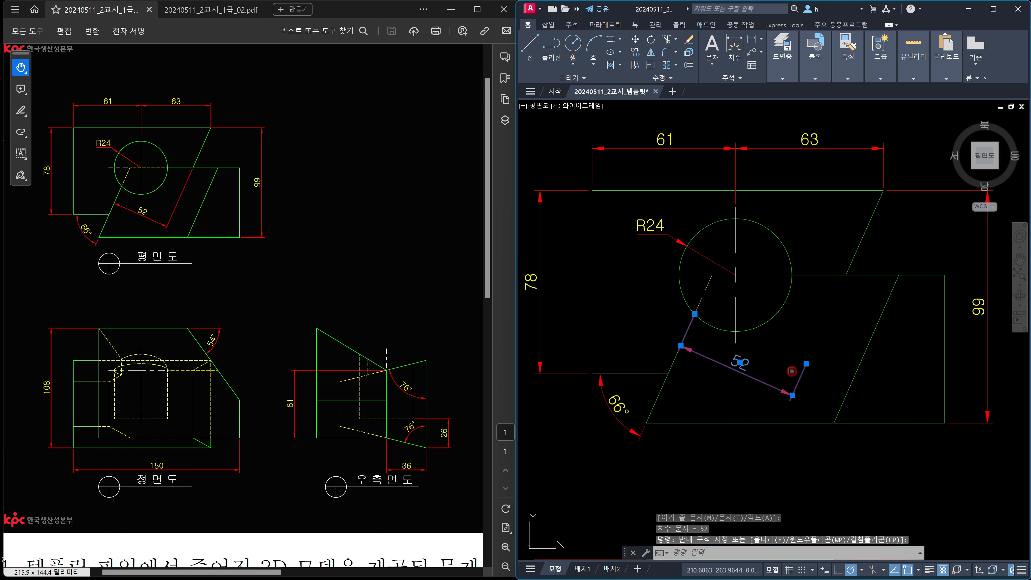
{"action": "key", "text": "Delete"}
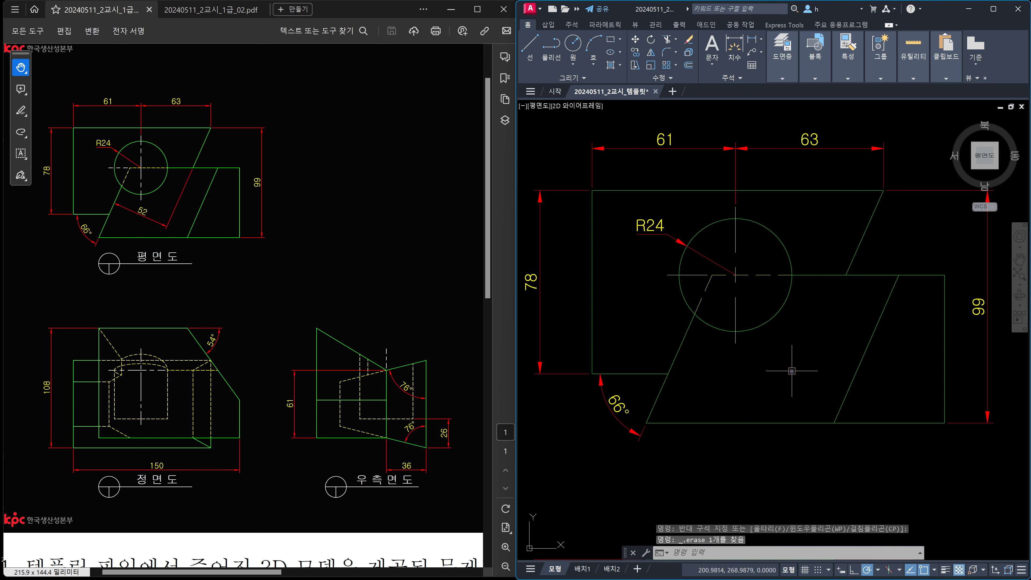
- Try an aligned dimension from the upper right slanted edge's lower end, perpendicular to the slanted line through the circle, and delete it
{"action": "type", "text": "dal"}
{"action": "key", "text": "Return"}
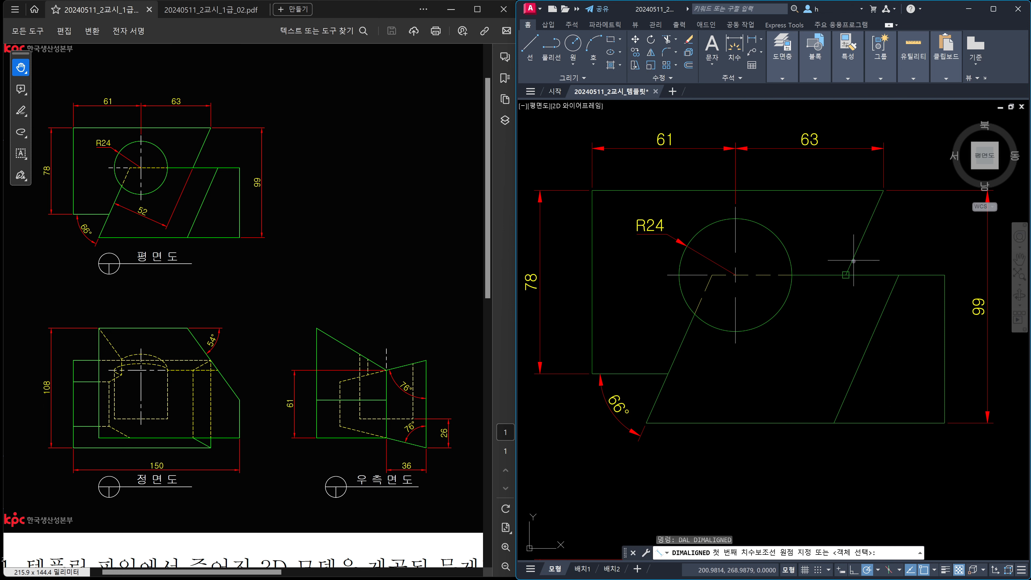
{"action": "left_click", "coordinate": [847, 275]}
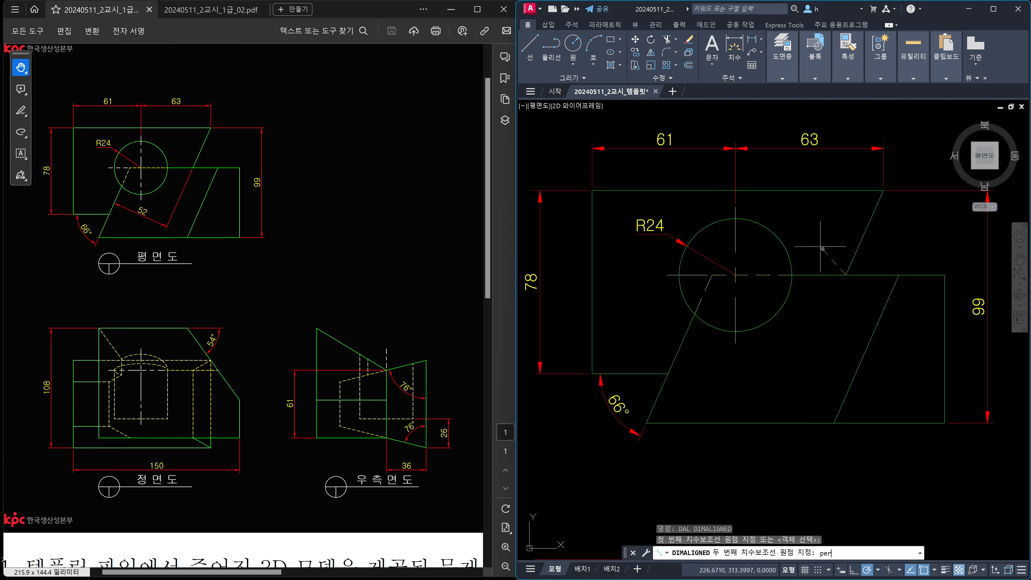
{"action": "key", "text": "Return"}
{"action": "left_click", "coordinate": [702, 296]}
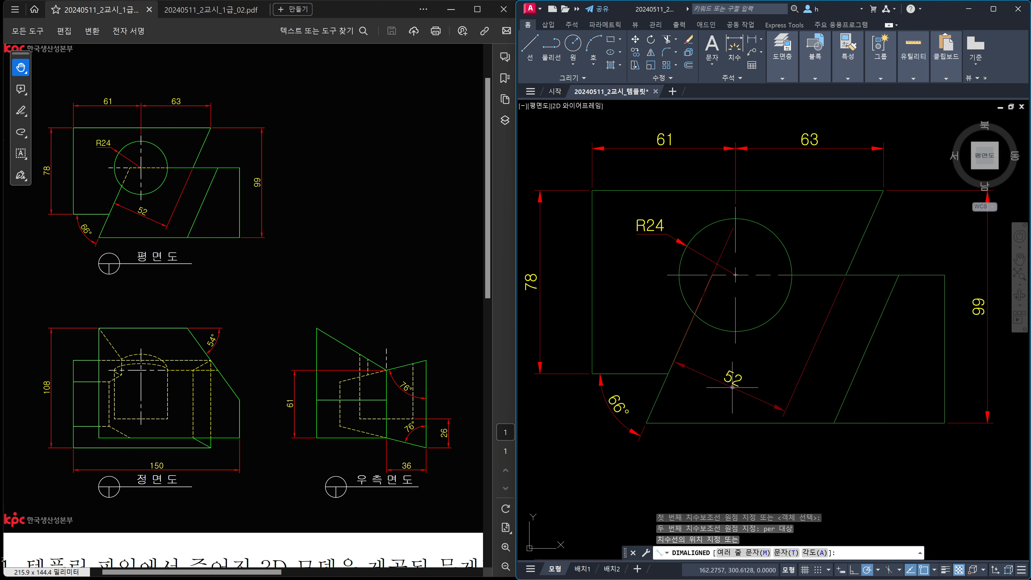
{"action": "left_click", "coordinate": [722, 379]}
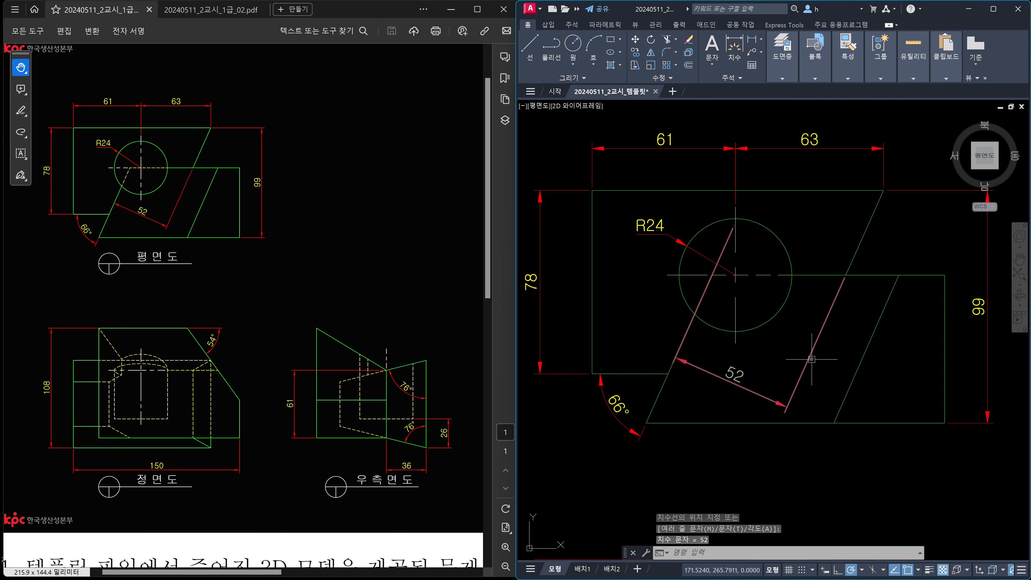
{"action": "left_click", "coordinate": [839, 323]}
{"action": "left_click", "coordinate": [807, 324]}
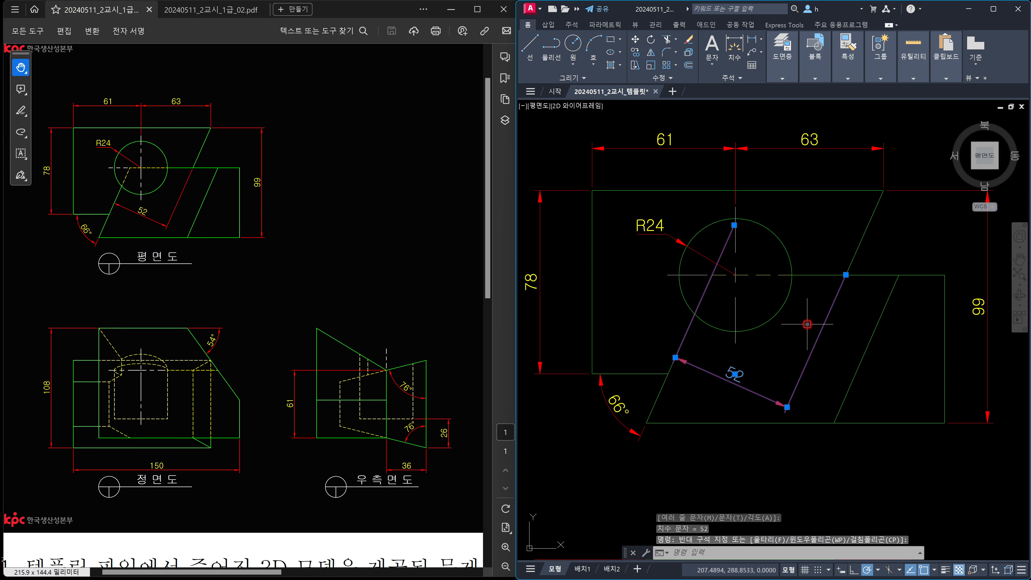
{"action": "key", "text": "Delete"}
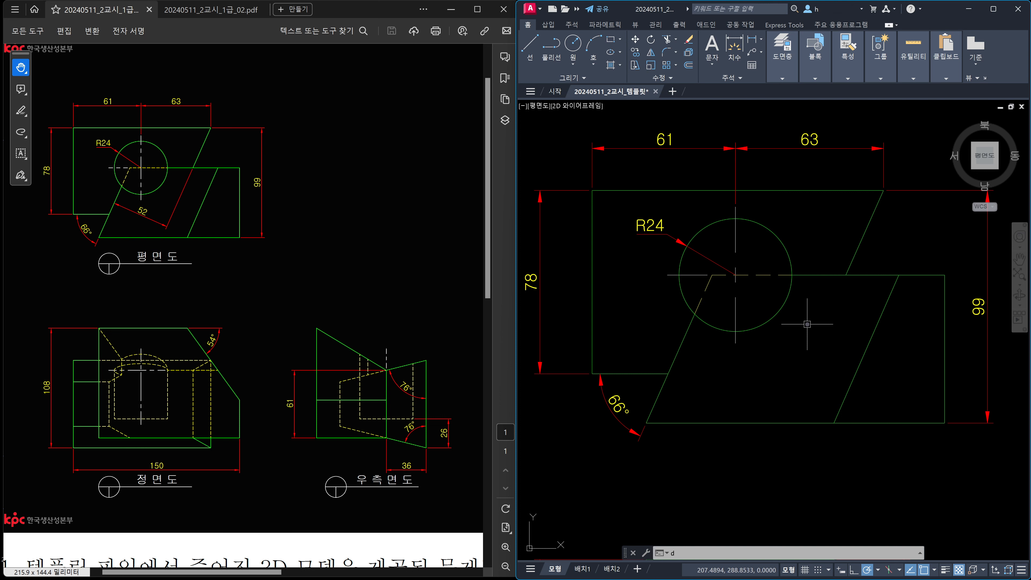
- Add a rotated linear dimension between the top view's two slanted edges, perpendicular to them, with the dimension line below the circle
{"action": "type", "text": "li"}
{"action": "key", "text": "Return"}
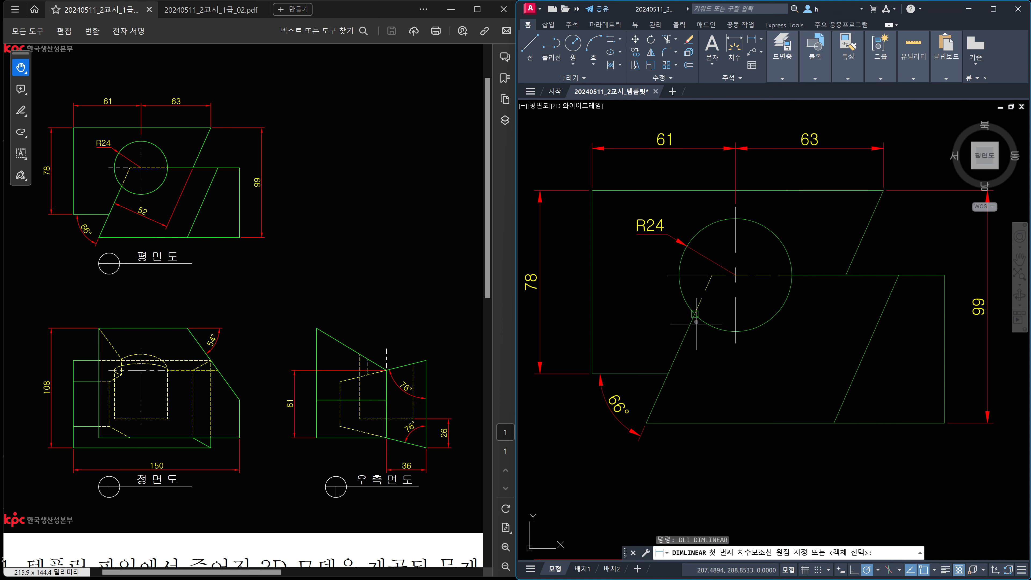
{"action": "left_click", "coordinate": [695, 314]}
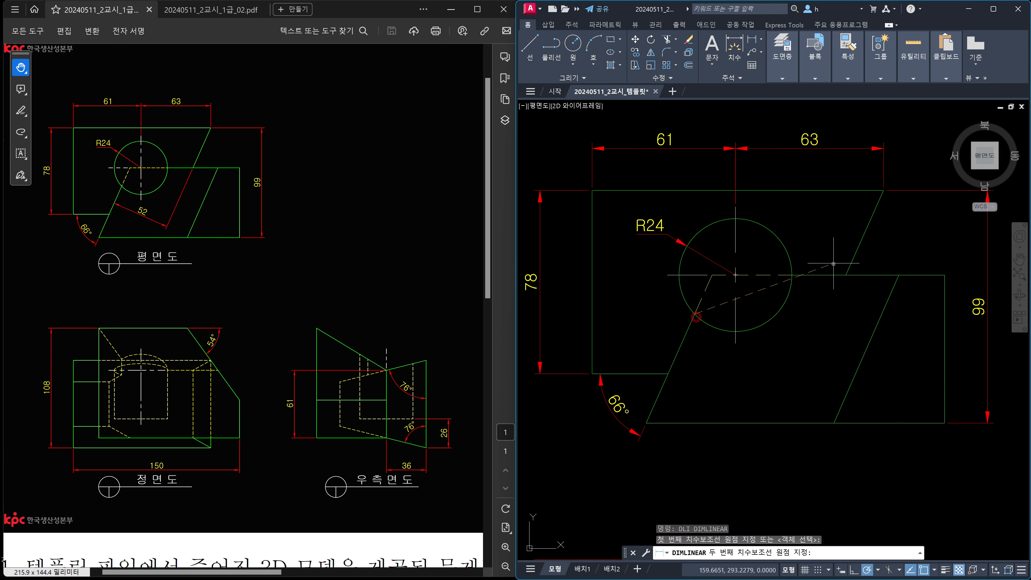
{"action": "left_click", "coordinate": [846, 275]}
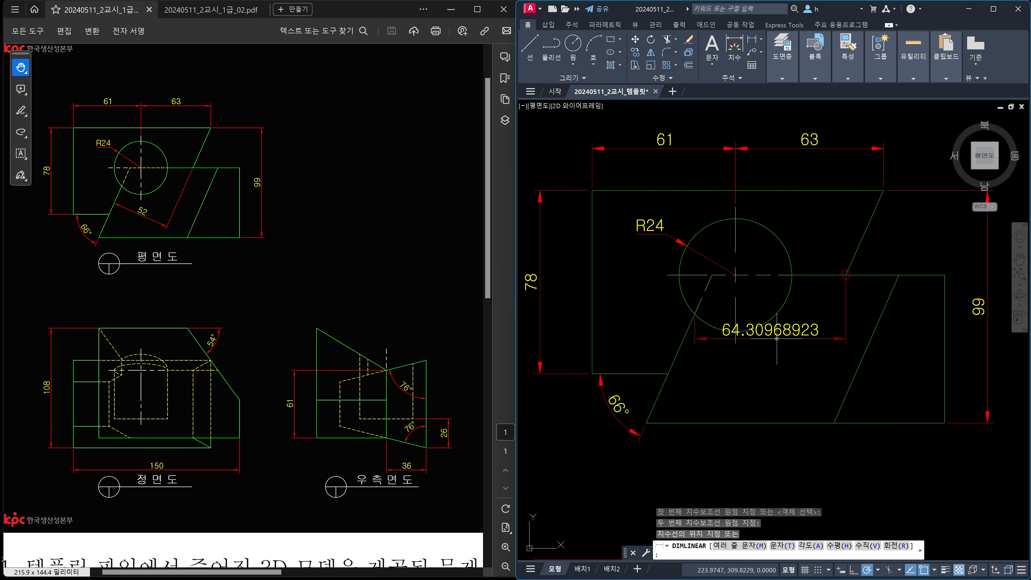
{"action": "type", "text": "r"}
{"action": "key", "text": "Return"}
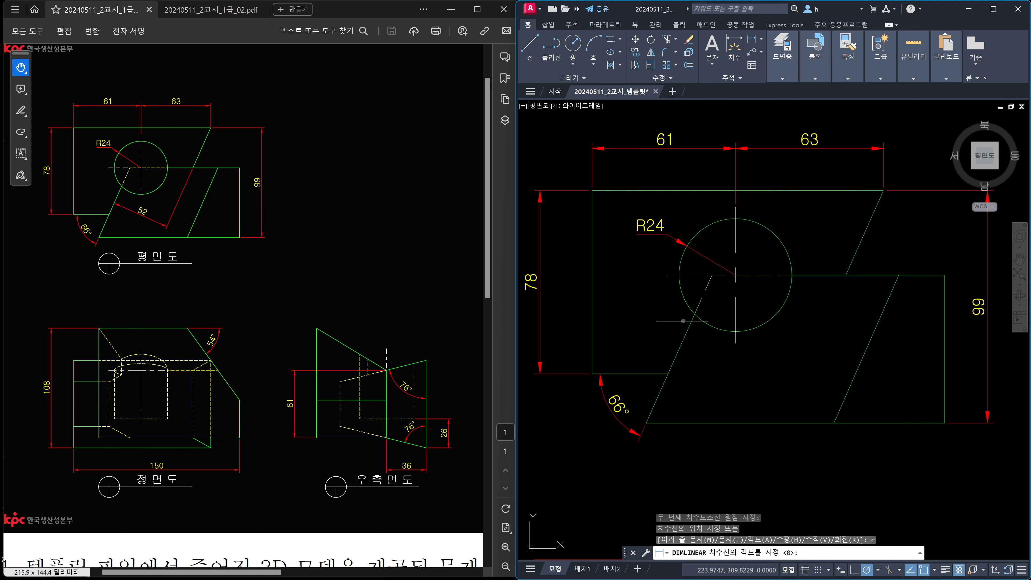
{"action": "left_click", "coordinate": [694, 318]}
{"action": "left_click", "coordinate": [654, 409]}
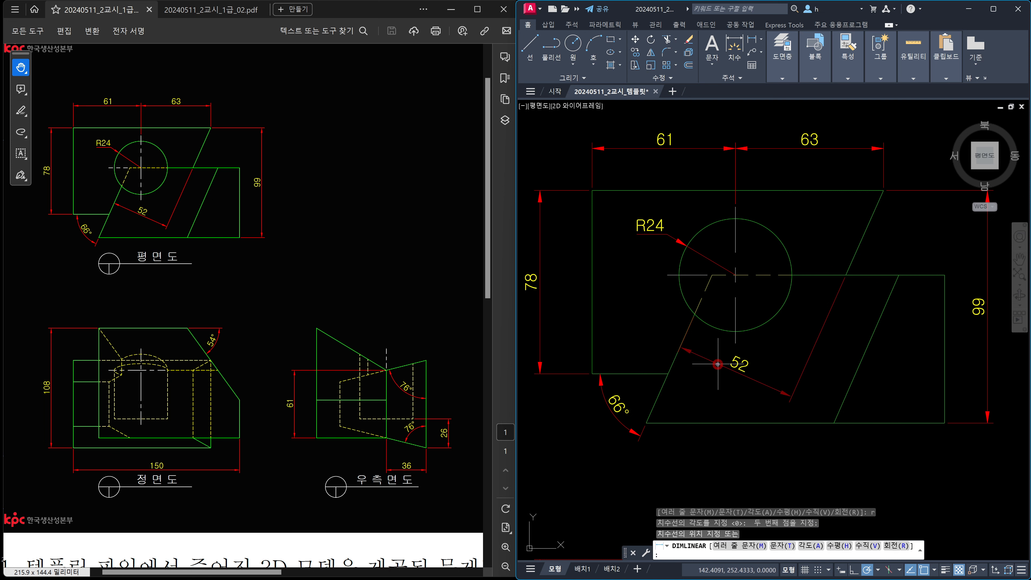
{"action": "left_click", "coordinate": [719, 365]}
{"action": "key", "text": "Escape"}
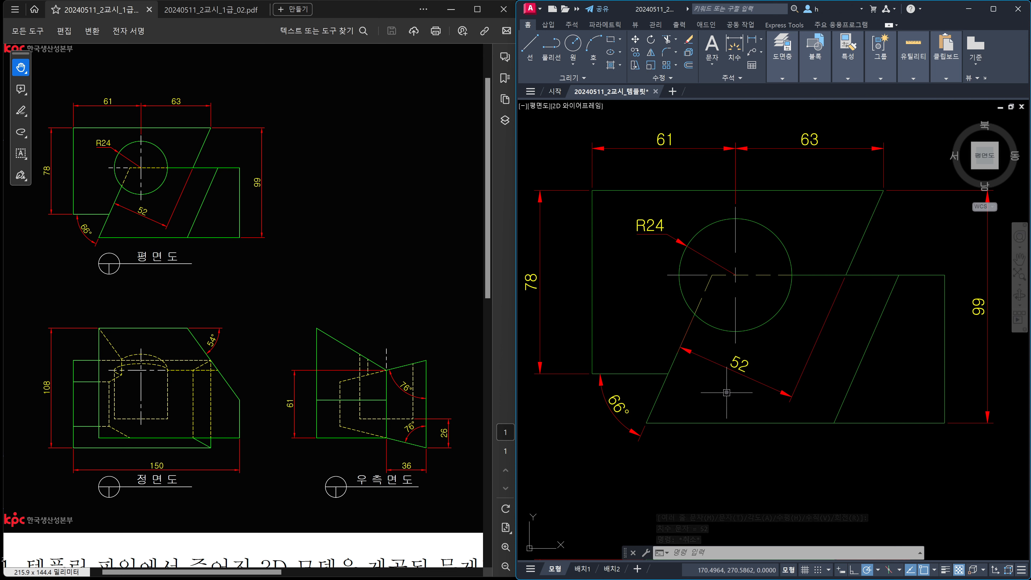
- Turn off extension line 1 of the rotated dimension between the top view's slanted edges
{"action": "left_click", "coordinate": [702, 357]}
{"action": "key", "text": "ctrl+1"}
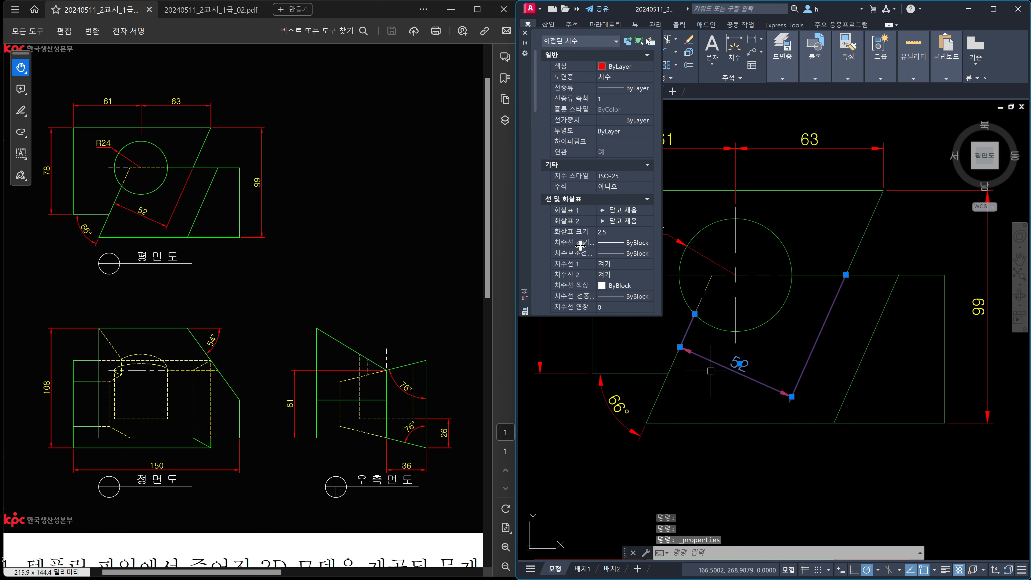
{"action": "left_click", "coordinate": [536, 274]}
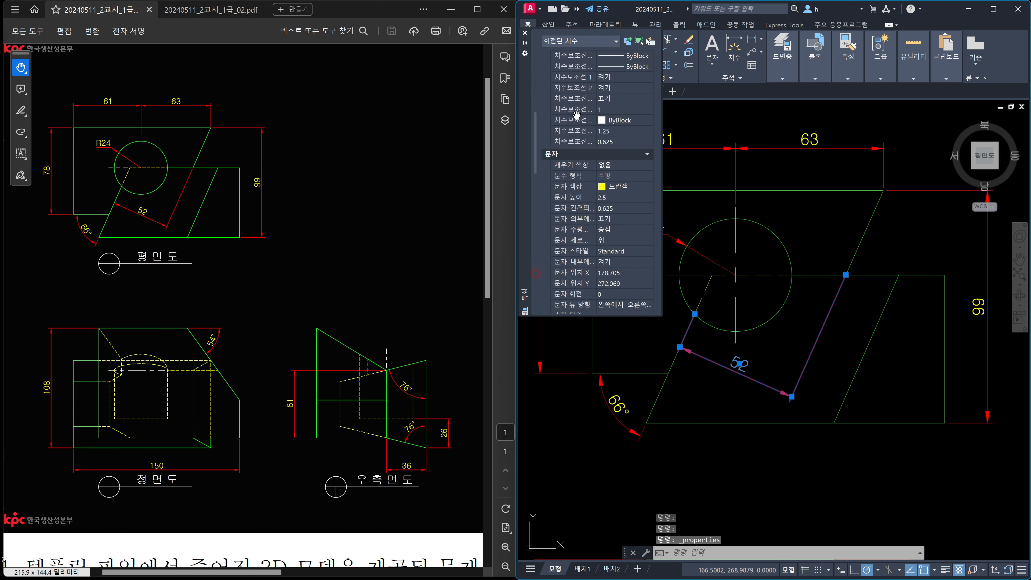
{"action": "left_click", "coordinate": [632, 76]}
{"action": "left_click", "coordinate": [644, 77]}
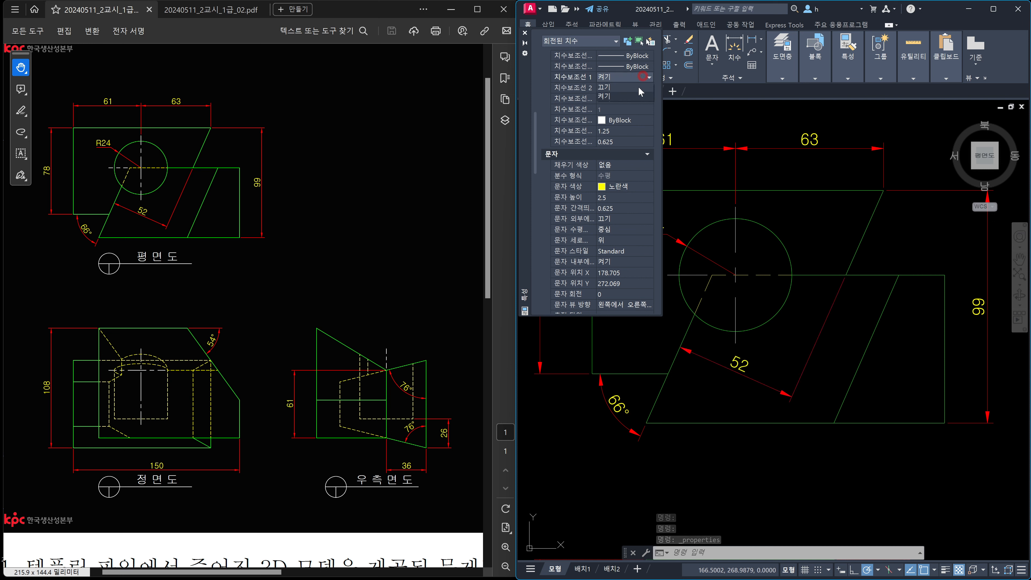
{"action": "left_click", "coordinate": [640, 87]}
{"action": "left_click", "coordinate": [525, 33]}
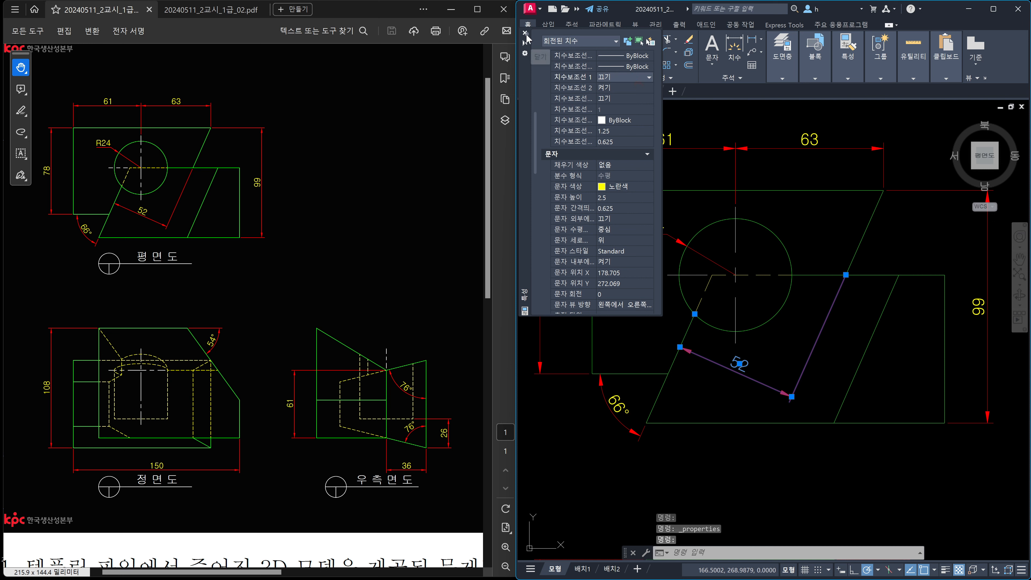
{"action": "key", "text": "Escape"}
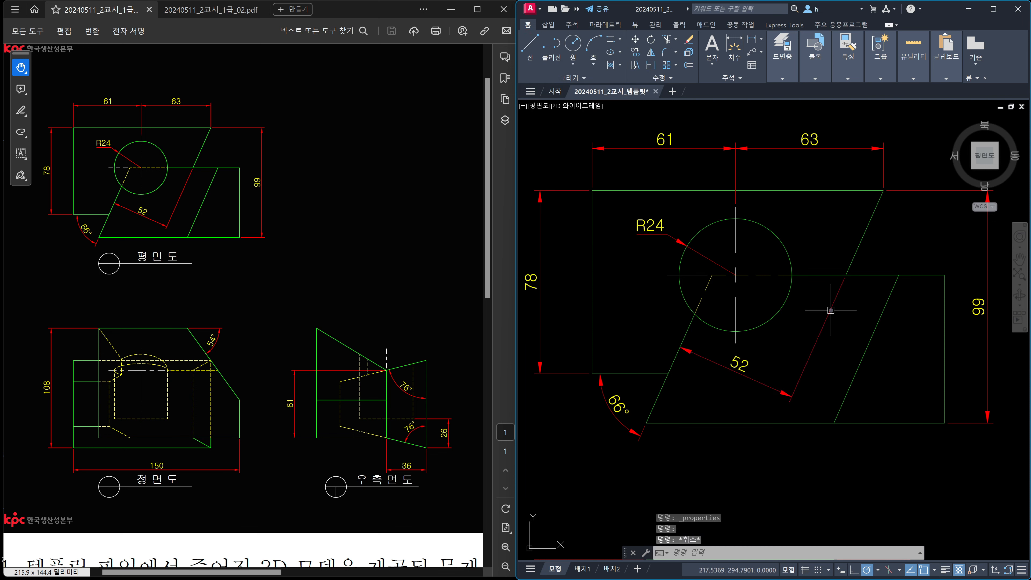
- Insert the TITLE block below the front view's horizontal dimension, near the view's lower left
{"action": "scroll", "coordinate": [872, 316], "scroll_direction": "down", "scroll_amount": 5}
{"action": "scroll", "coordinate": [812, 317], "scroll_direction": "up", "scroll_amount": 2}
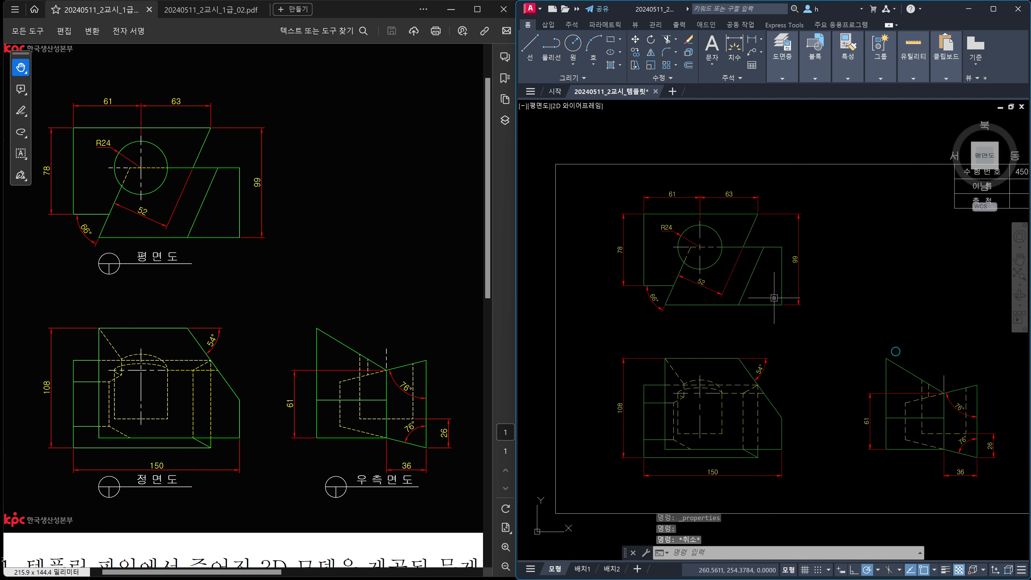
{"action": "mouse_move", "coordinate": [804, 314]}
{"action": "middle_mouse_down"}
{"action": "mouse_move", "coordinate": [776, 312]}
{"action": "mouse_move", "coordinate": [809, 325]}
{"action": "middle_mouse_up"}
{"action": "scroll", "coordinate": [776, 313], "scroll_direction": "down", "scroll_amount": 2}
{"action": "scroll", "coordinate": [787, 321], "scroll_direction": "up", "scroll_amount": 2}
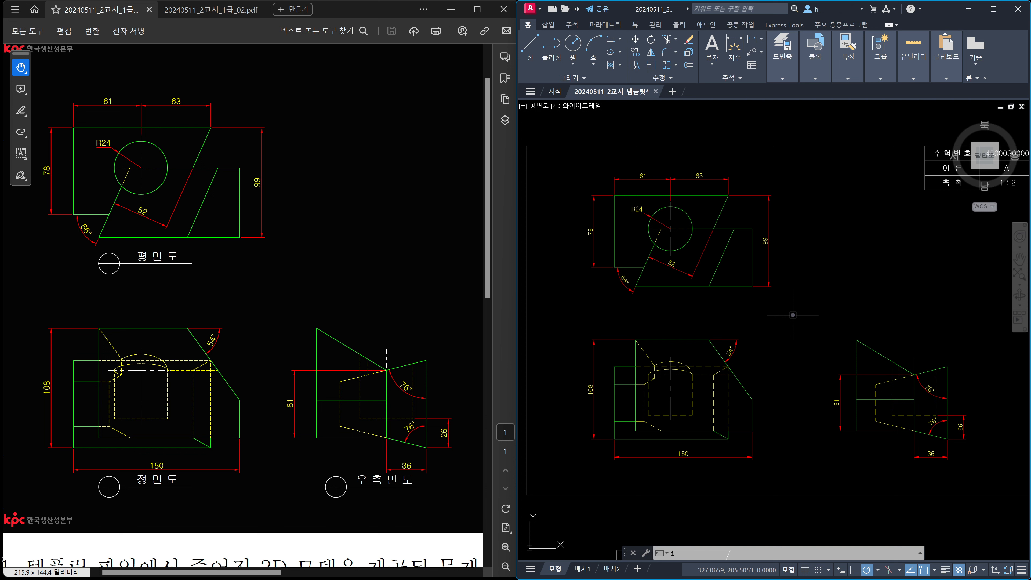
{"action": "key", "text": "Return"}
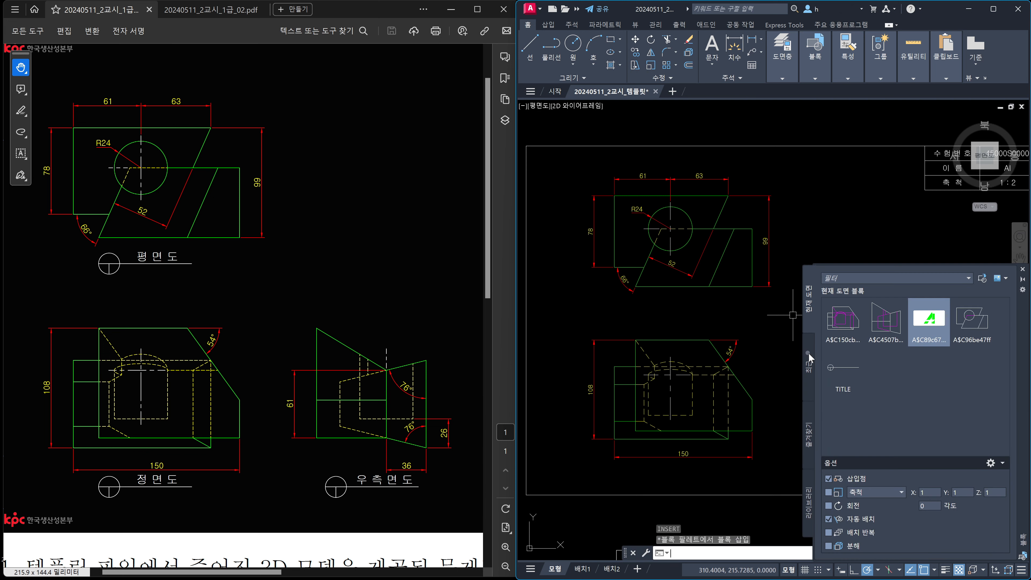
{"action": "left_click", "coordinate": [844, 368]}
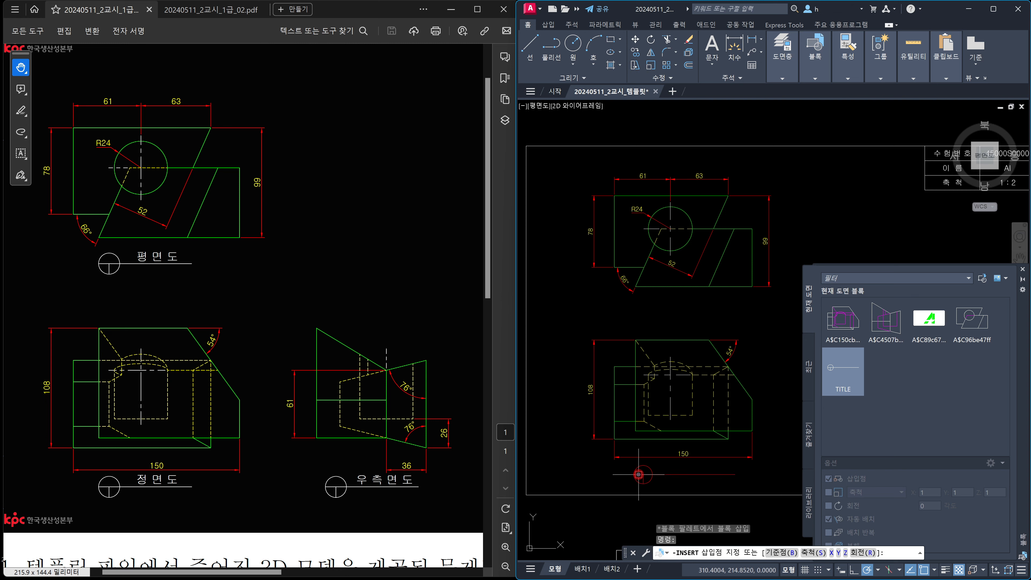
{"action": "left_click", "coordinate": [638, 474]}
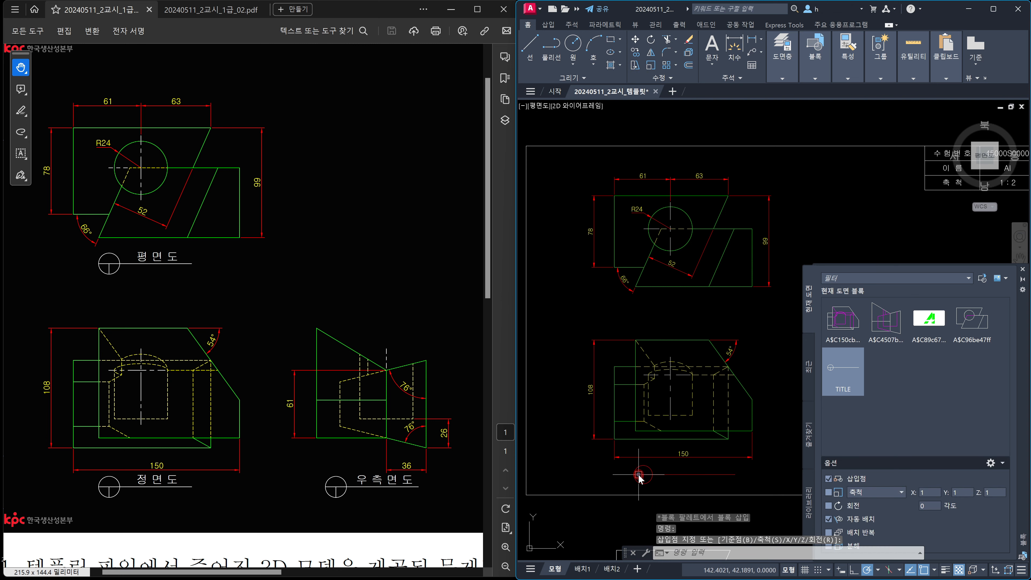
{"action": "left_click", "coordinate": [1023, 270]}
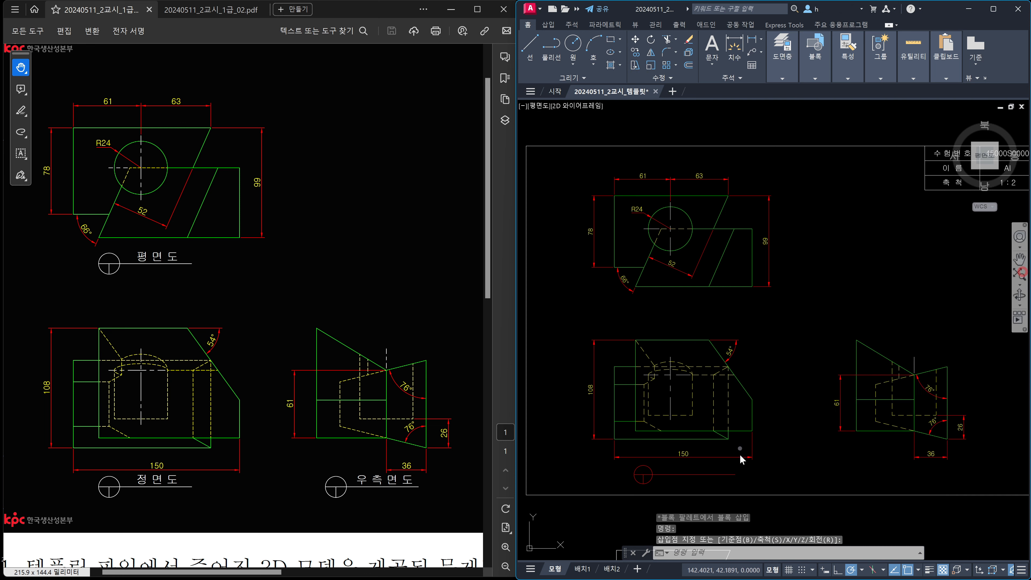
- Put the inserted TITLE block on layer 0
{"action": "left_click", "coordinate": [715, 483]}
{"action": "left_click", "coordinate": [662, 467]}
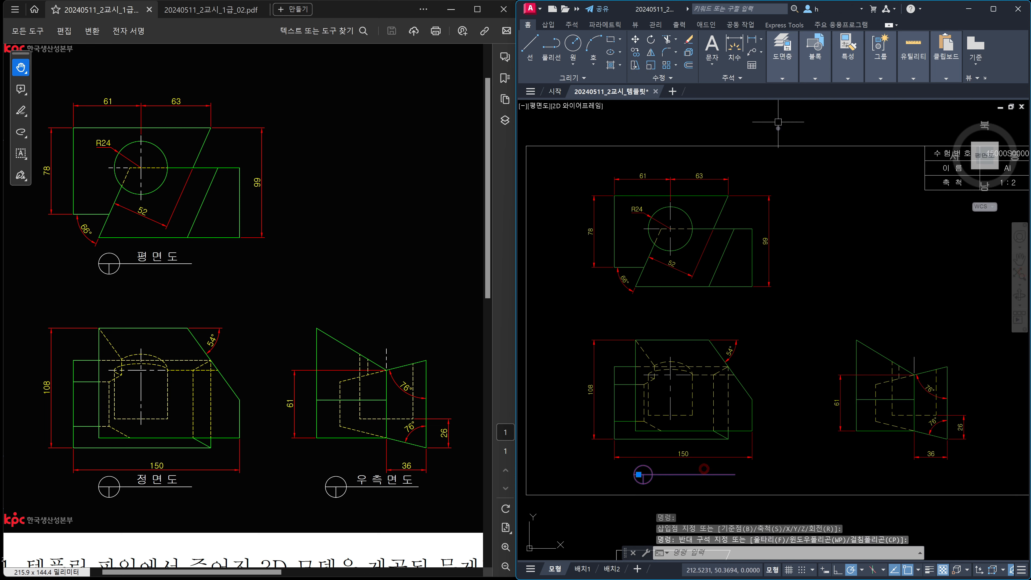
{"action": "left_click", "coordinate": [783, 79]}
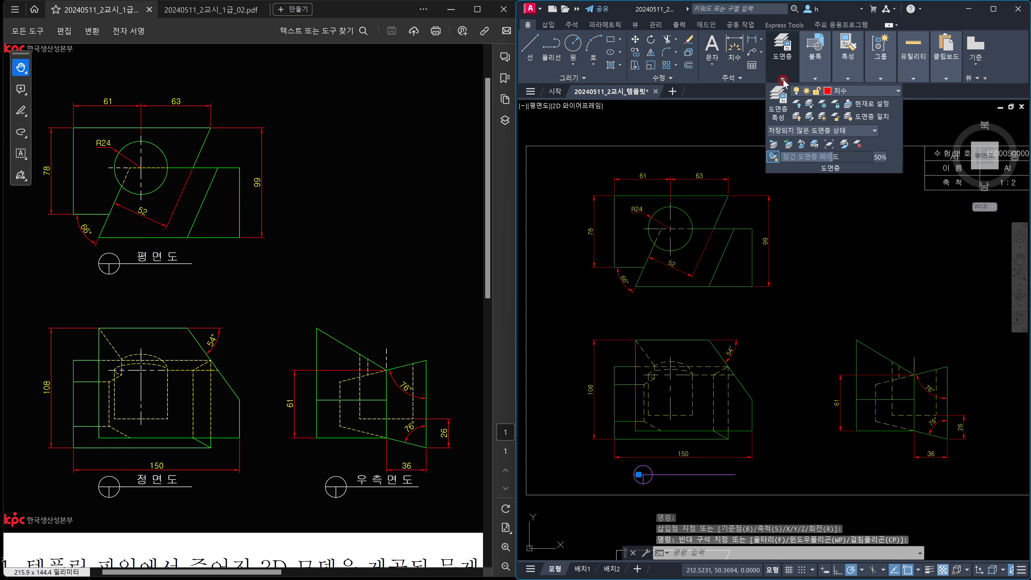
{"action": "left_click", "coordinate": [860, 95]}
{"action": "left_click", "coordinate": [853, 101]}
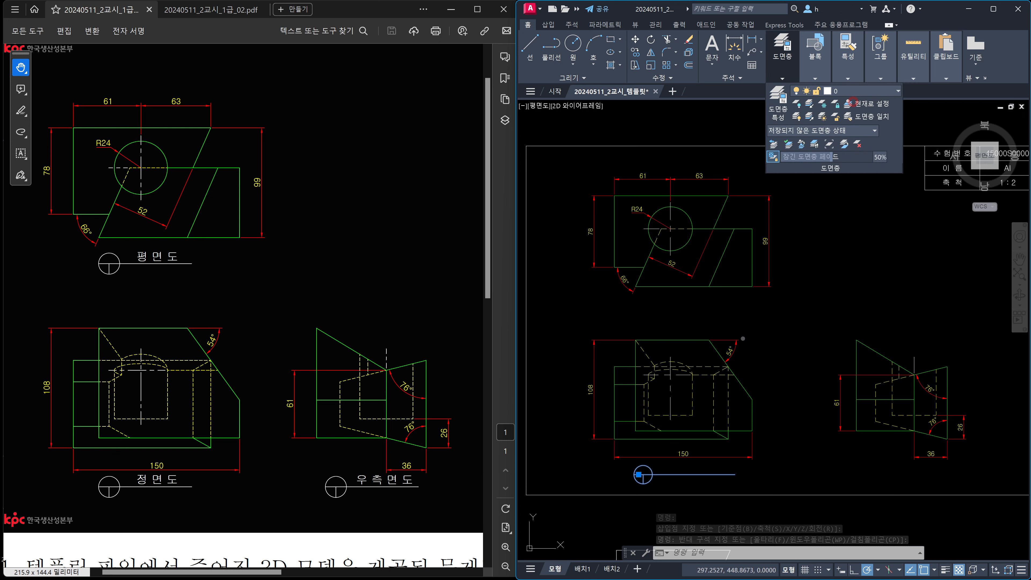
{"action": "key", "text": "Escape"}
- Copy the 수 험 번 호 text from the title block onto the front view's title line
{"action": "middle_click_drag", "start_coordinate": [846, 285], "coordinate": [804, 272]}
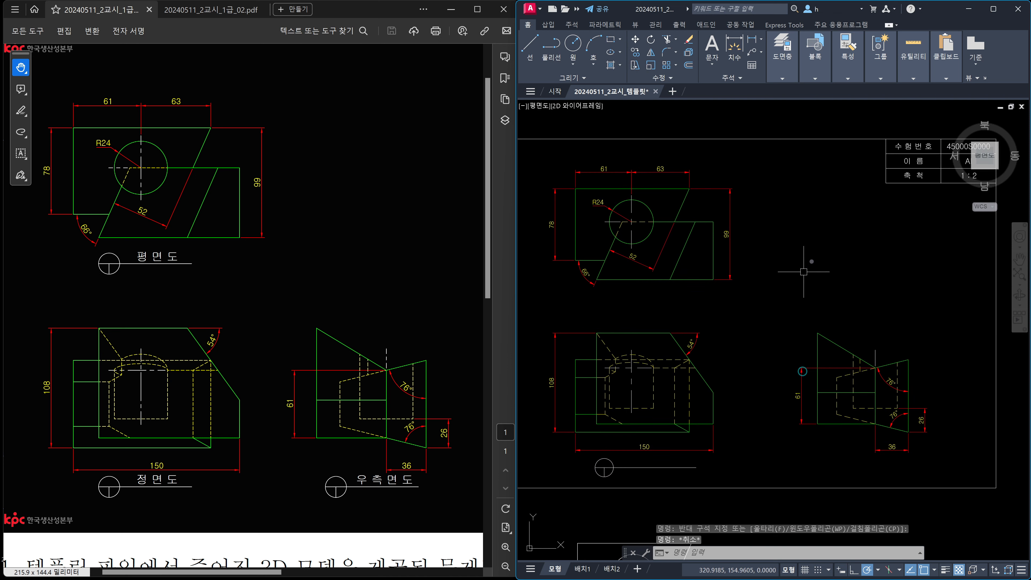
{"action": "type", "text": "co"}
{"action": "key", "text": "Return"}
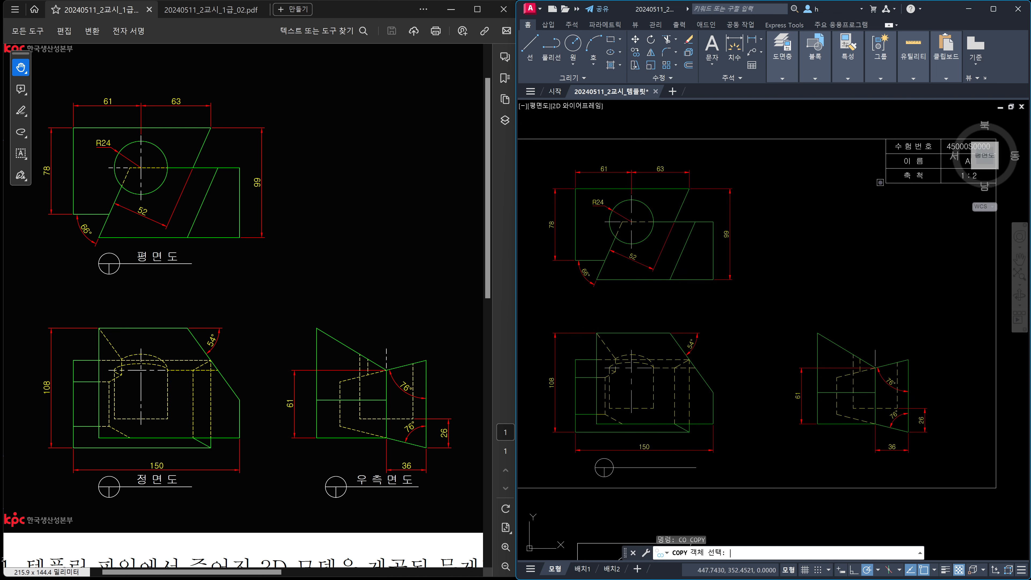
{"action": "left_click", "coordinate": [898, 146]}
{"action": "key", "text": "Return"}
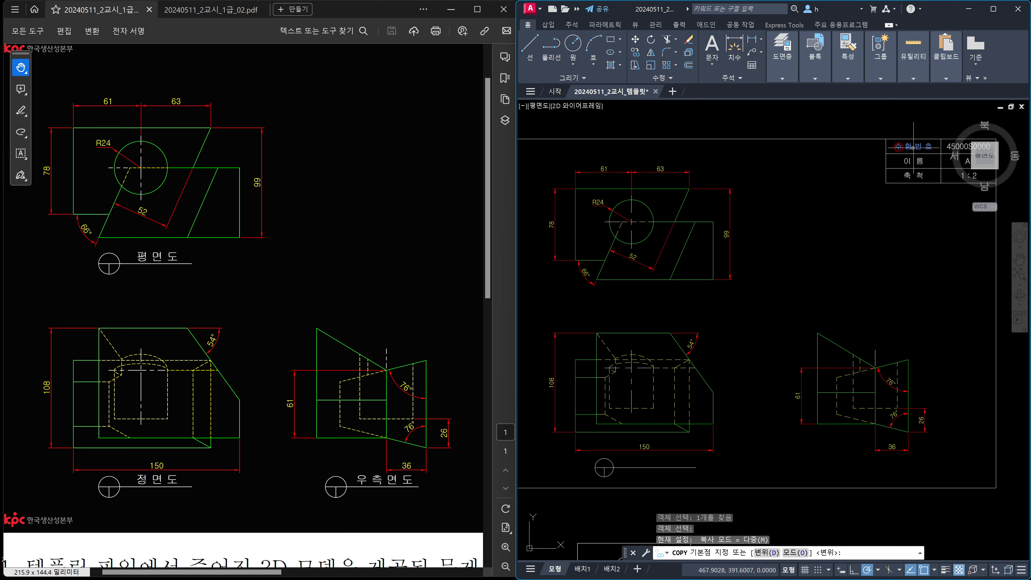
{"action": "left_click", "coordinate": [886, 183]}
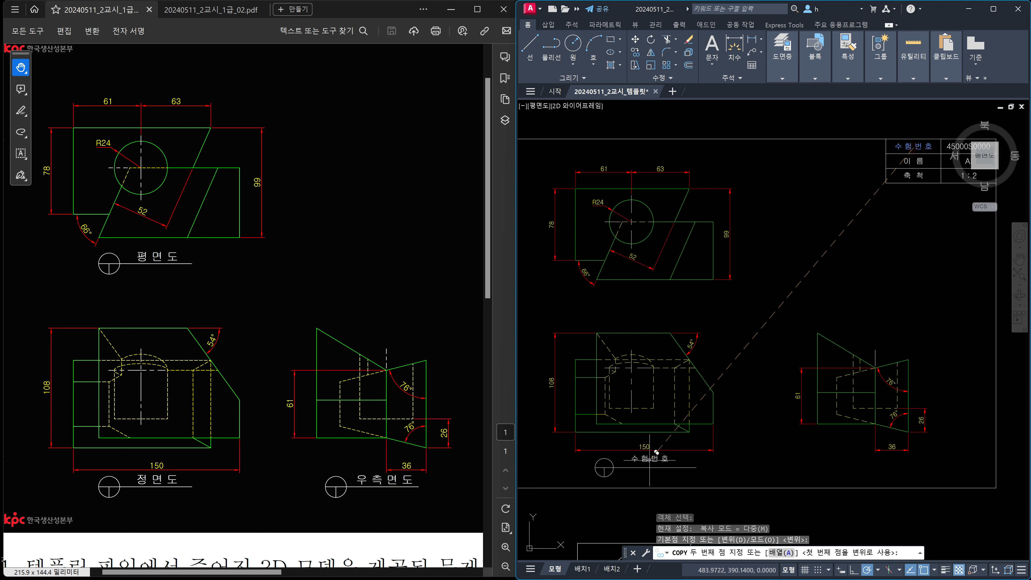
{"action": "left_click", "coordinate": [656, 461]}
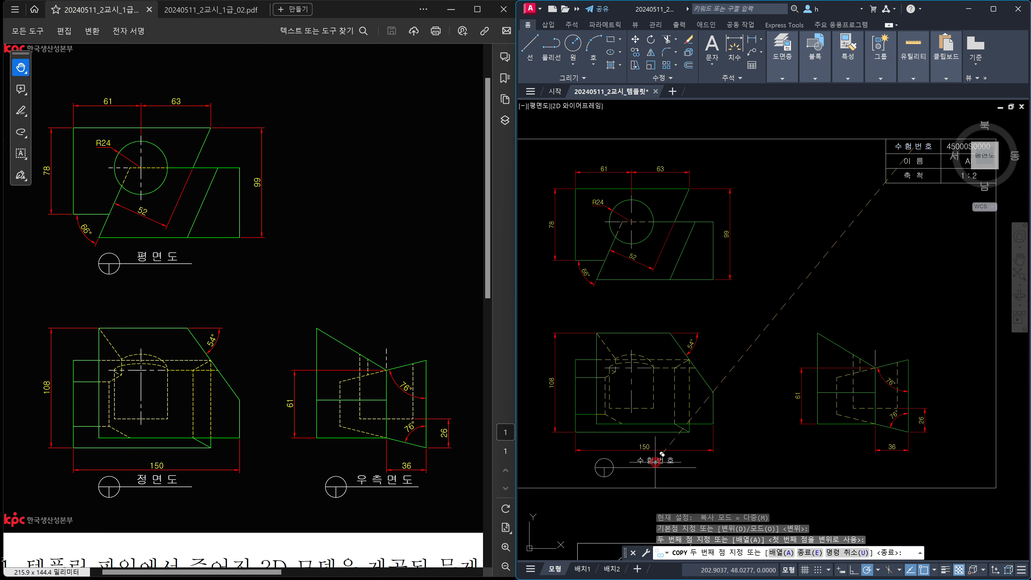
{"action": "key", "text": "Escape"}
- Change the copied text on the front view's title line to 정 면 도
{"action": "double_click", "coordinate": [664, 460]}
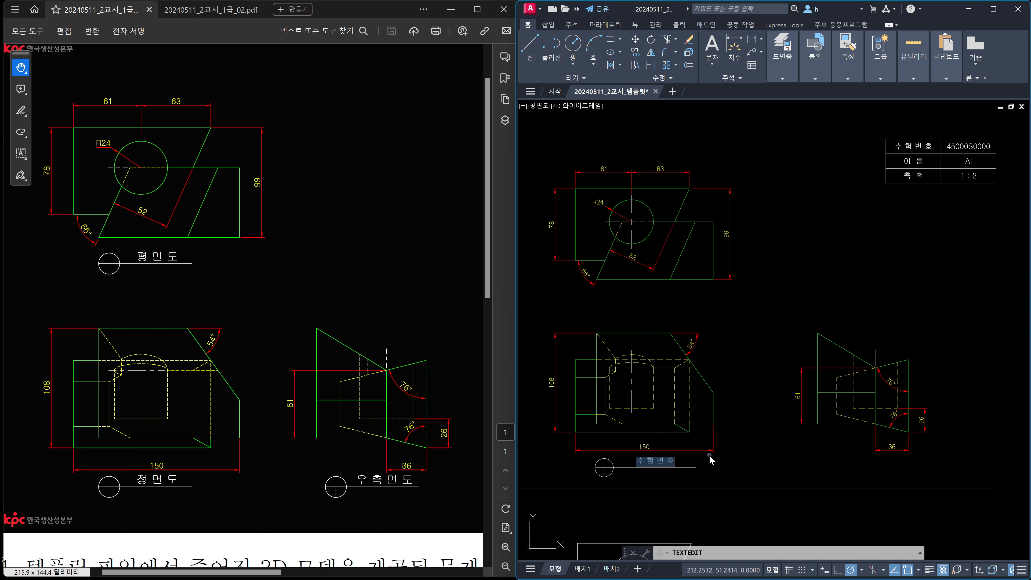
{"action": "type", "text": "정 면 도"}
{"action": "left_click", "coordinate": [710, 456]}
{"action": "key", "text": "Escape"}
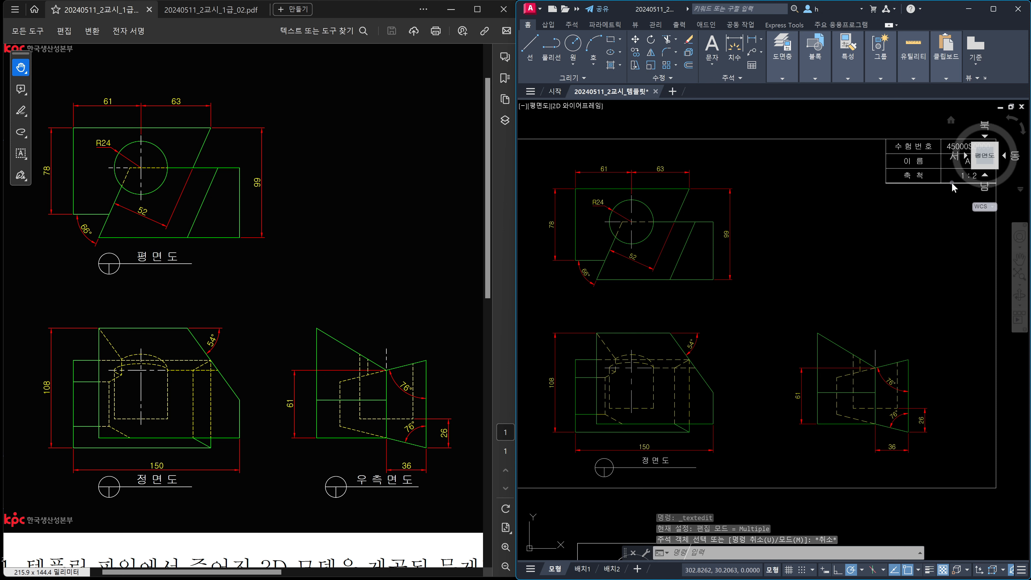
{"action": "key", "text": "Escape"}
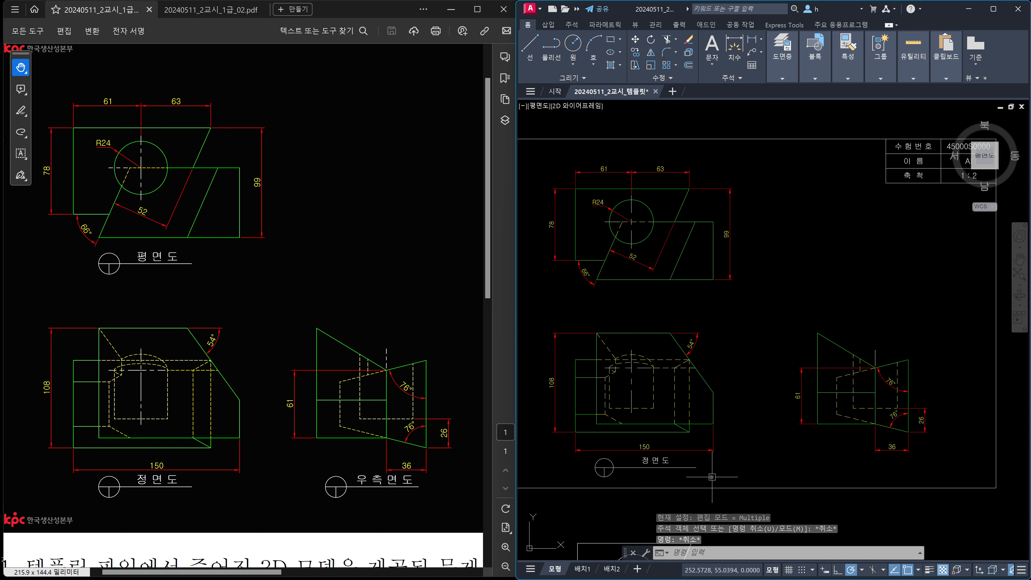
- Copy the front view's title symbol and label straight up to below the top view, with ortho mode on
{"action": "type", "text": "co"}
{"action": "key", "text": "Return"}
{"action": "left_click", "coordinate": [713, 477]}
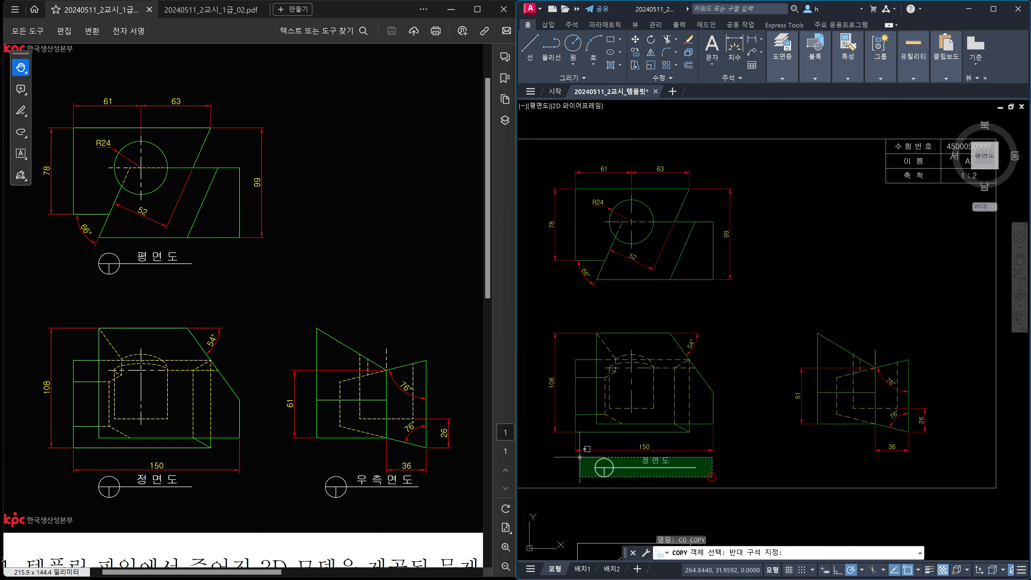
{"action": "left_click", "coordinate": [586, 453]}
{"action": "key", "text": "Return"}
{"action": "left_click", "coordinate": [577, 466]}
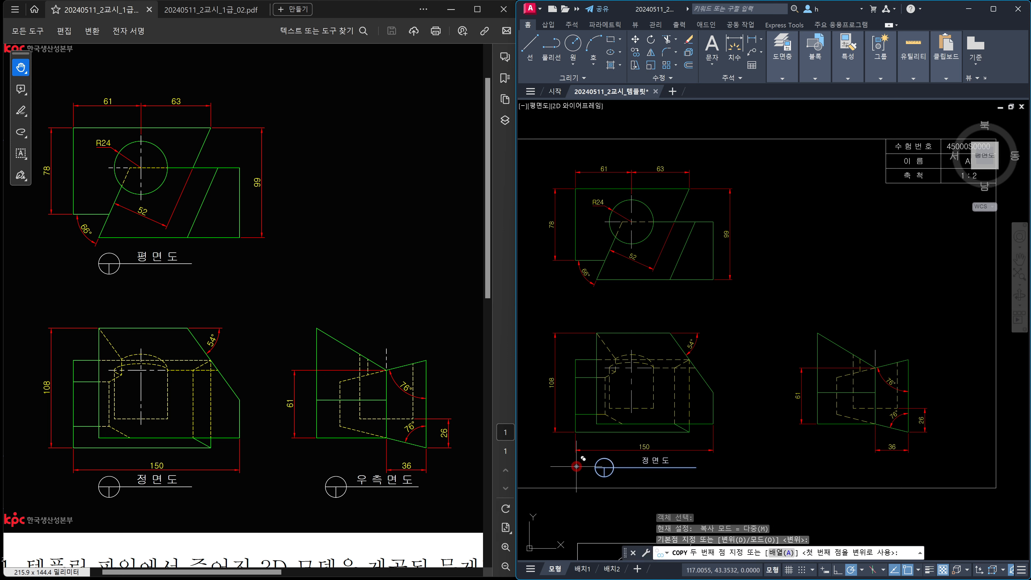
{"action": "key", "text": "F8"}
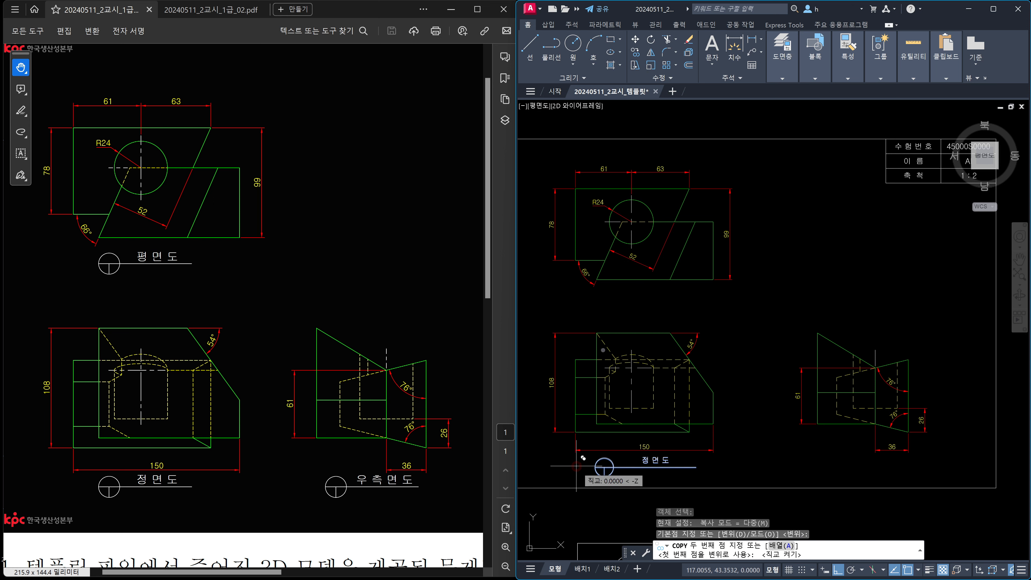
{"action": "left_click", "coordinate": [604, 301]}
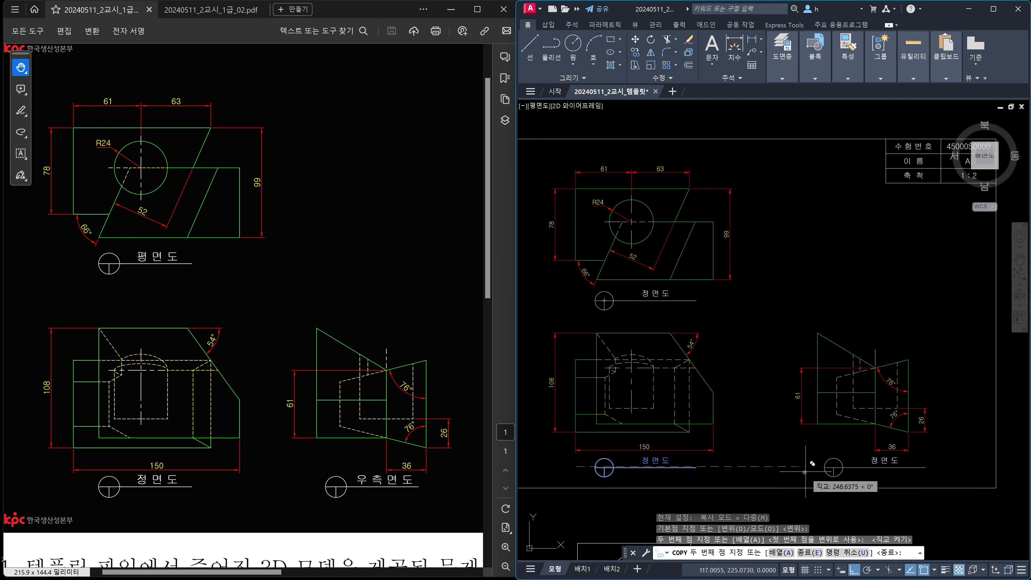
{"action": "key", "text": "Escape"}
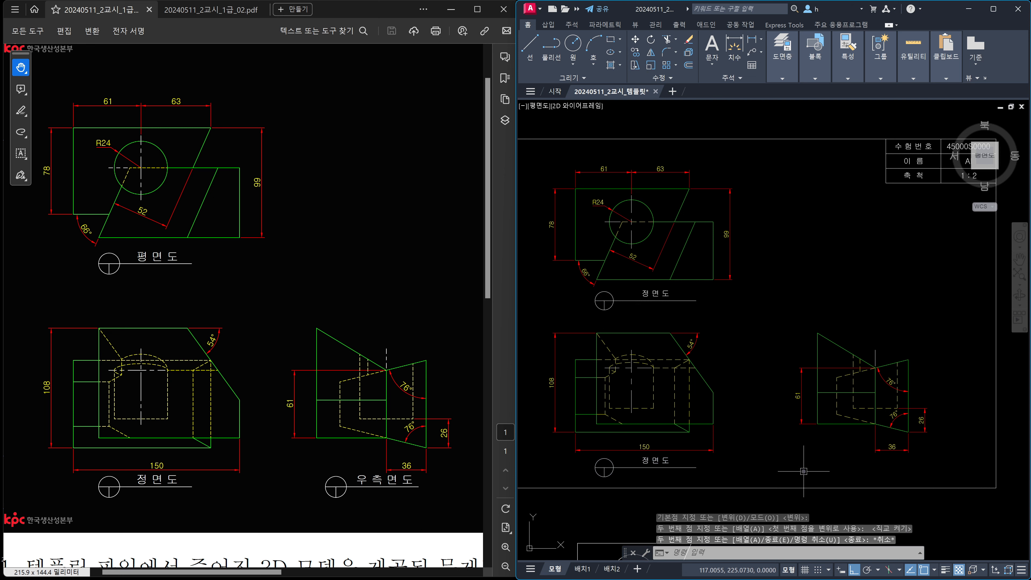
- Delete the copied title symbol and label below the top view
{"action": "left_click", "coordinate": [709, 304]}
{"action": "left_click", "coordinate": [652, 291]}
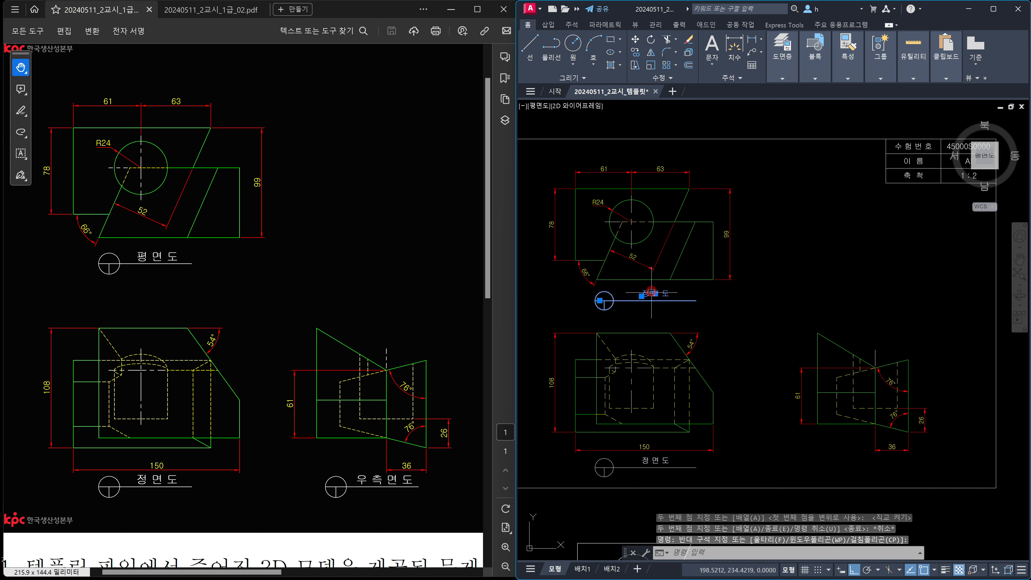
{"action": "key", "text": "Delete"}
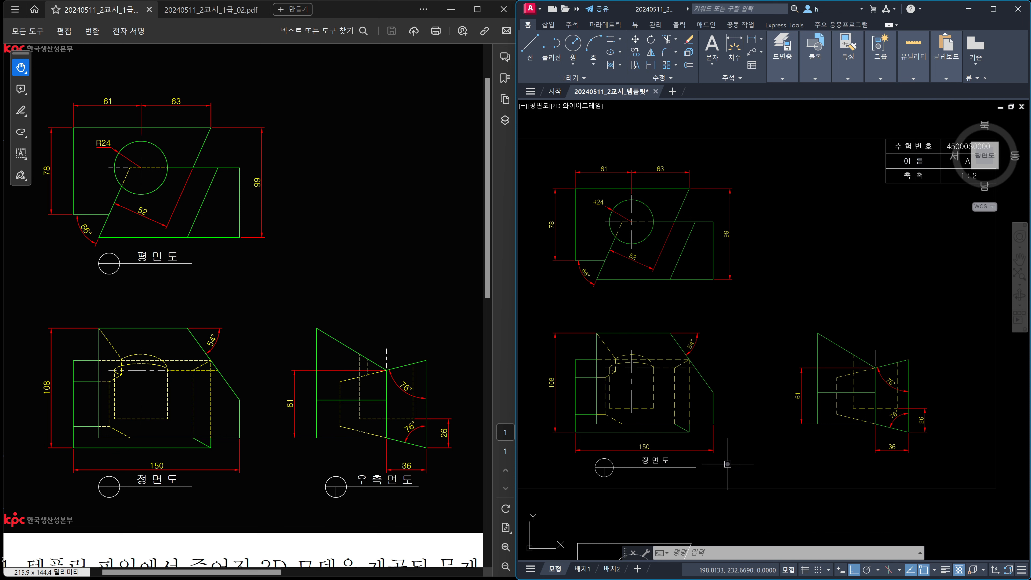
- Set the text height of the front view's 정 면 도 label to 8
{"action": "key", "text": "ctrl+1"}
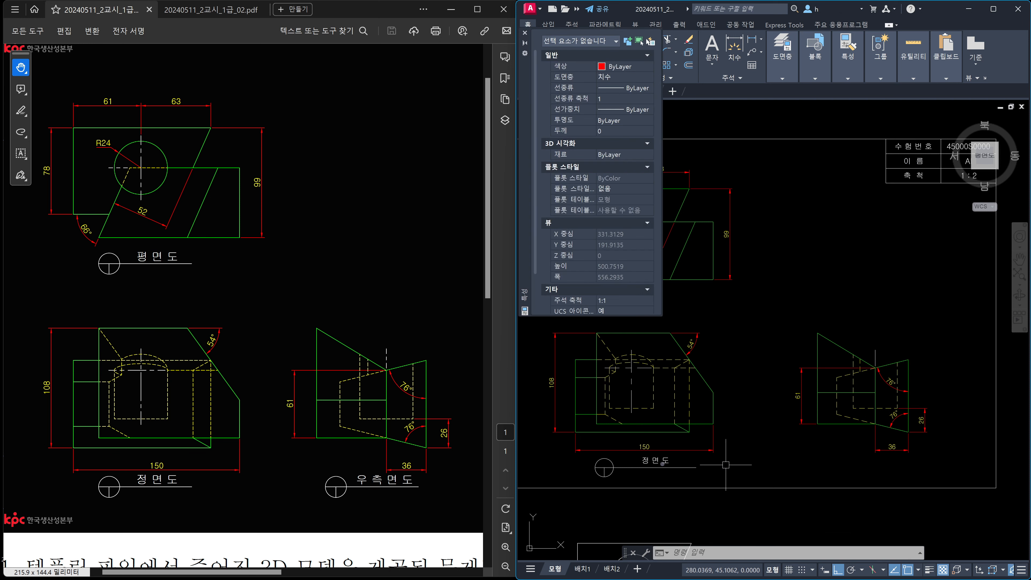
{"action": "left_click", "coordinate": [665, 460]}
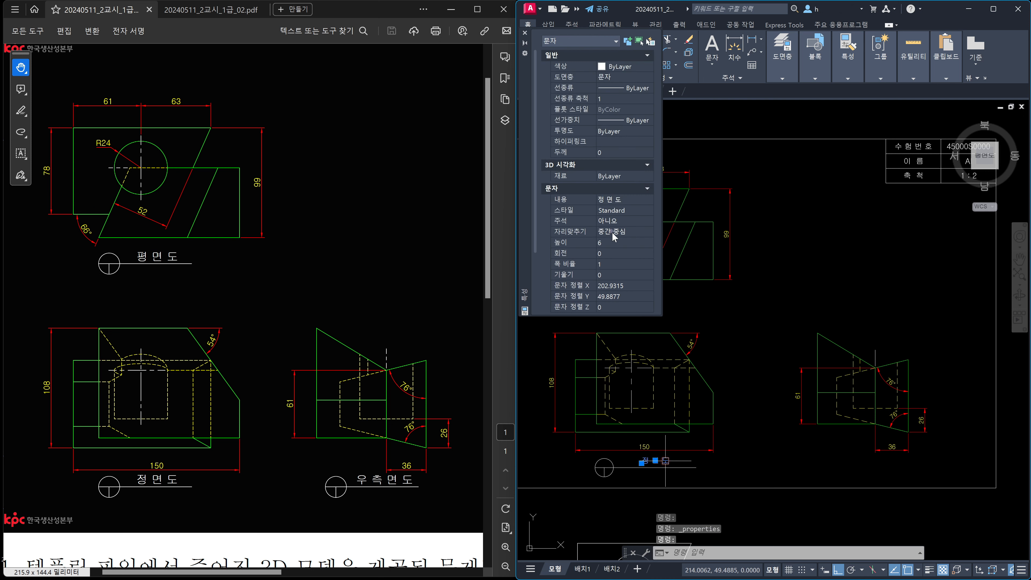
{"action": "left_click", "coordinate": [613, 243]}
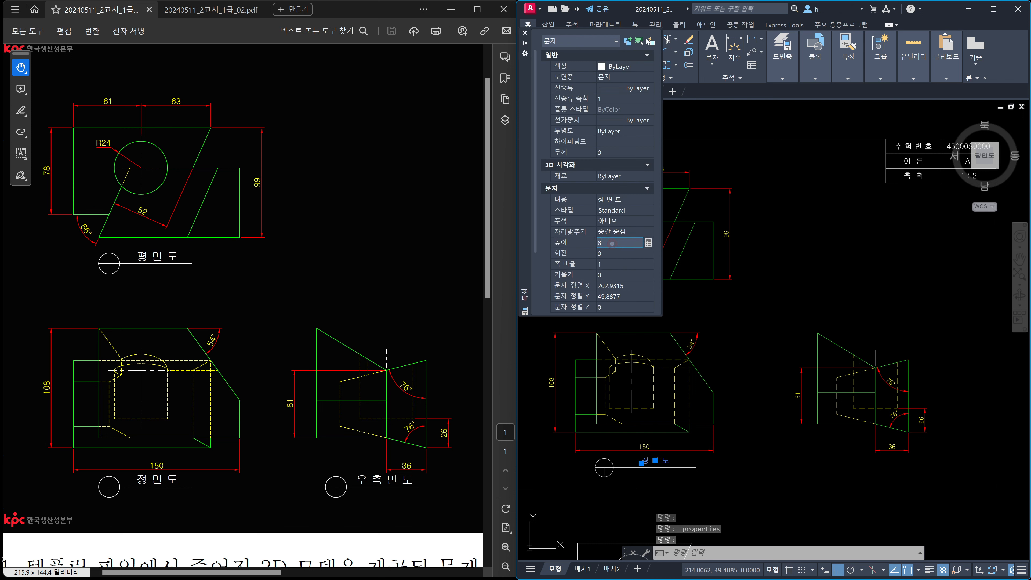
{"action": "type", "text": "8"}
{"action": "key", "text": "Tab"}
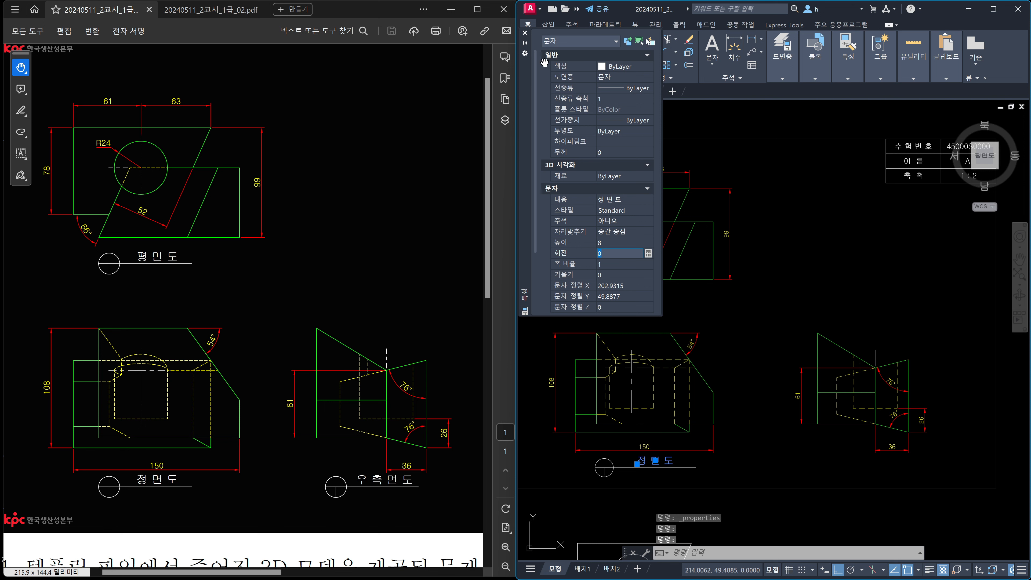
{"action": "left_click", "coordinate": [525, 33]}
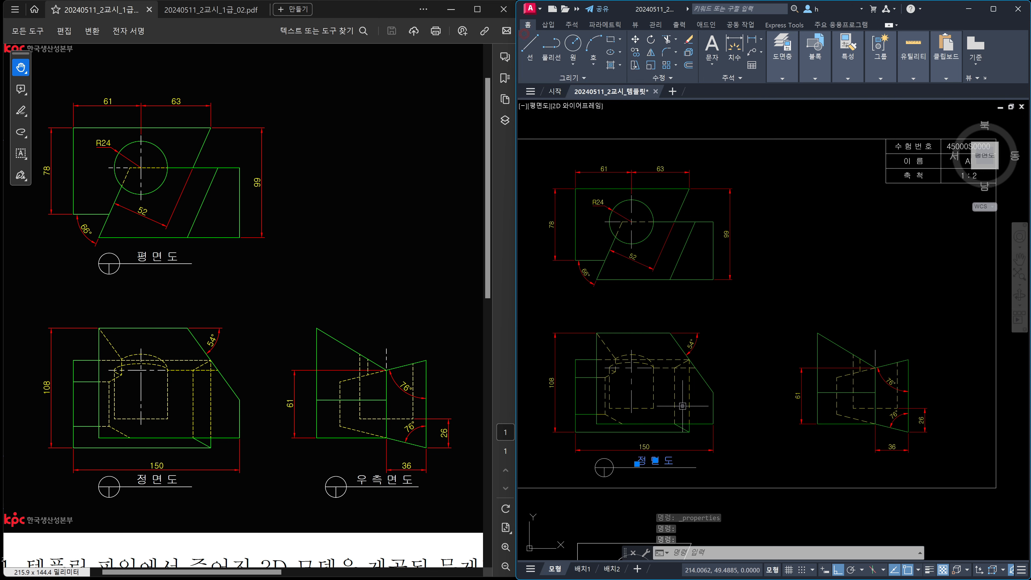
{"action": "key", "text": "Escape"}
- Copy the front view's title symbol and label straight up below the top view and horizontally across below the right side view
{"action": "mouse_move", "coordinate": [689, 430]}
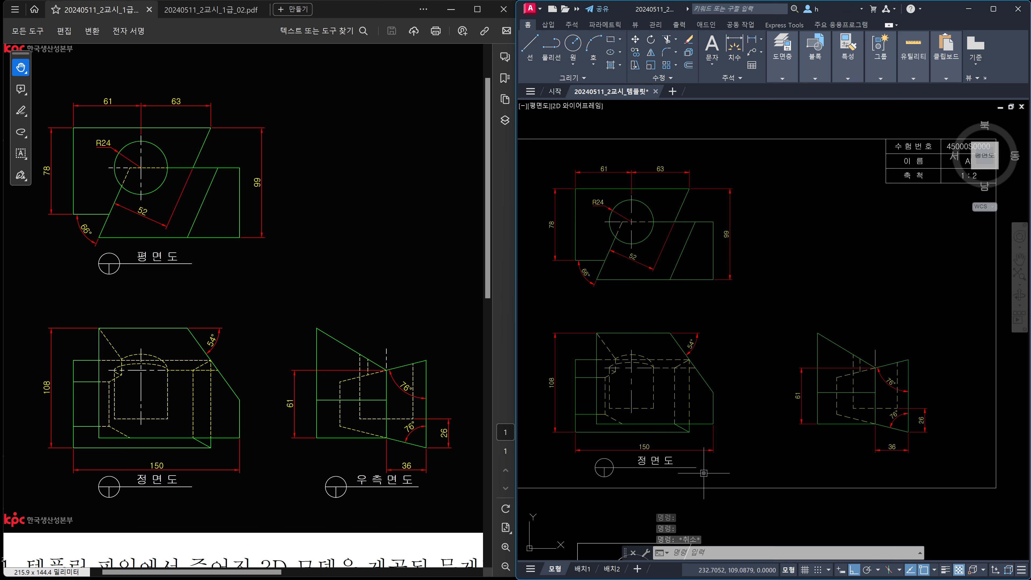
{"action": "type", "text": "co"}
{"action": "key", "text": "Return"}
{"action": "left_click", "coordinate": [709, 472]}
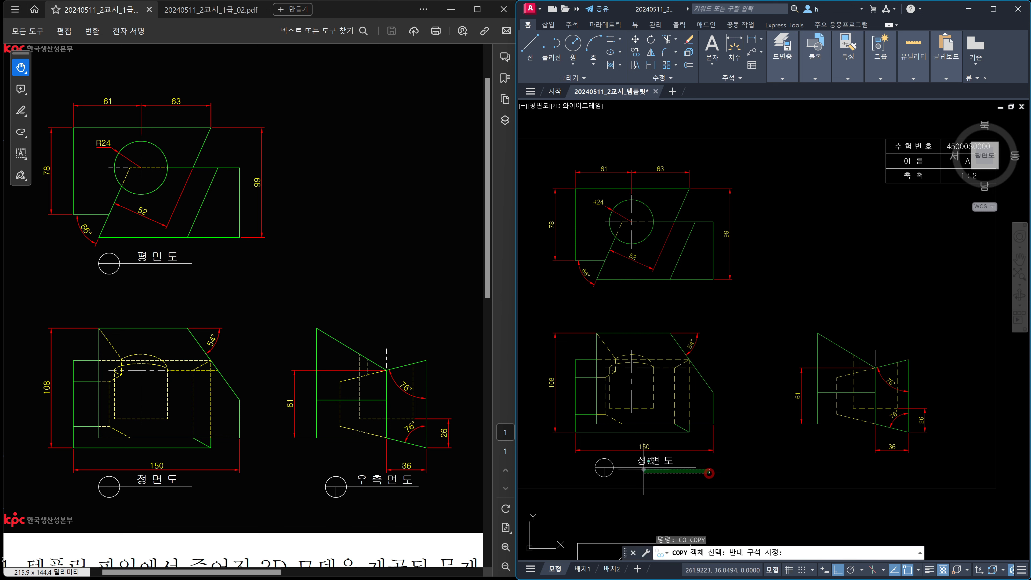
{"action": "left_click", "coordinate": [592, 465]}
{"action": "key", "text": "Return"}
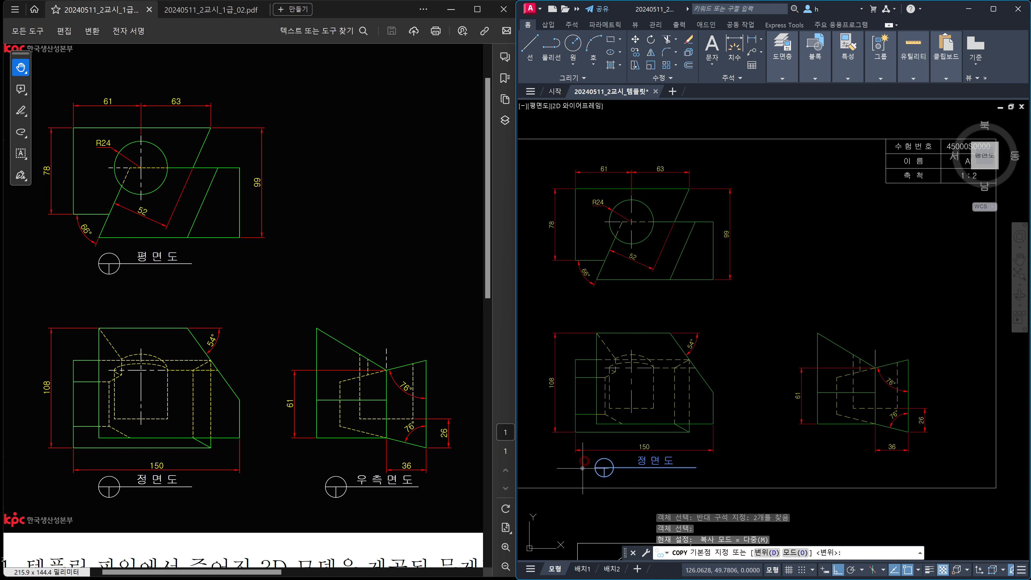
{"action": "left_click", "coordinate": [583, 468]}
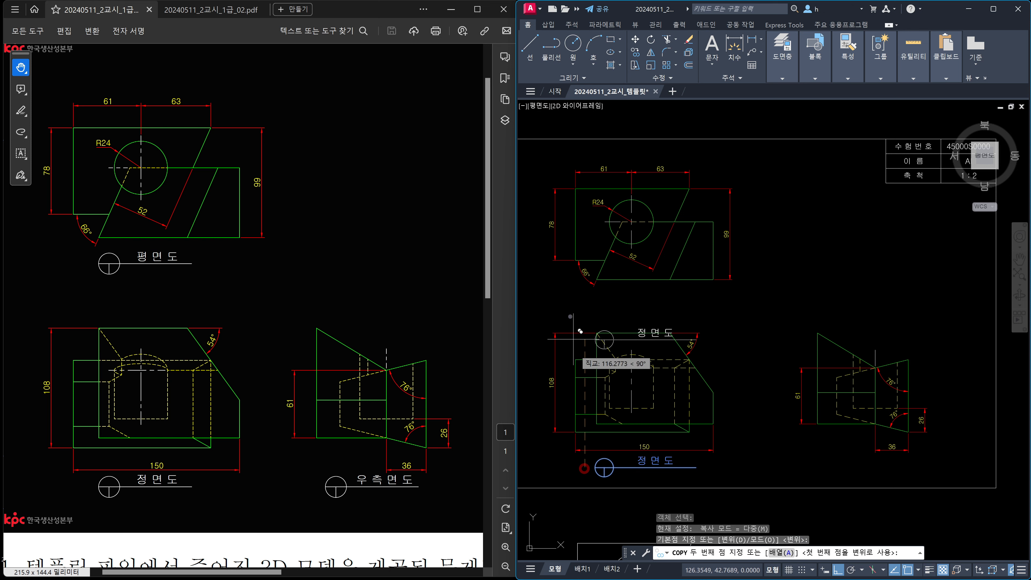
{"action": "left_click", "coordinate": [569, 298]}
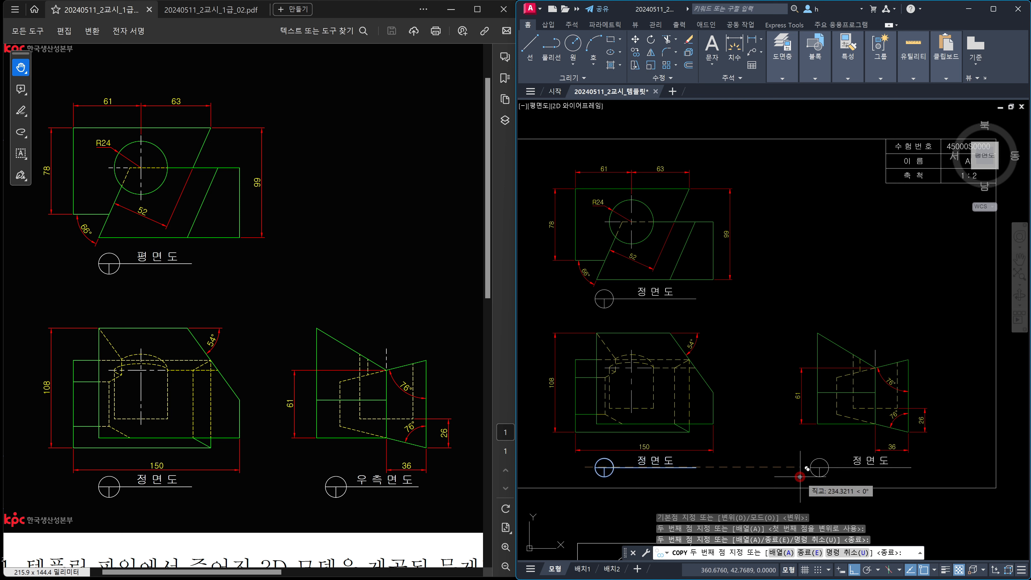
{"action": "key", "text": "Escape"}
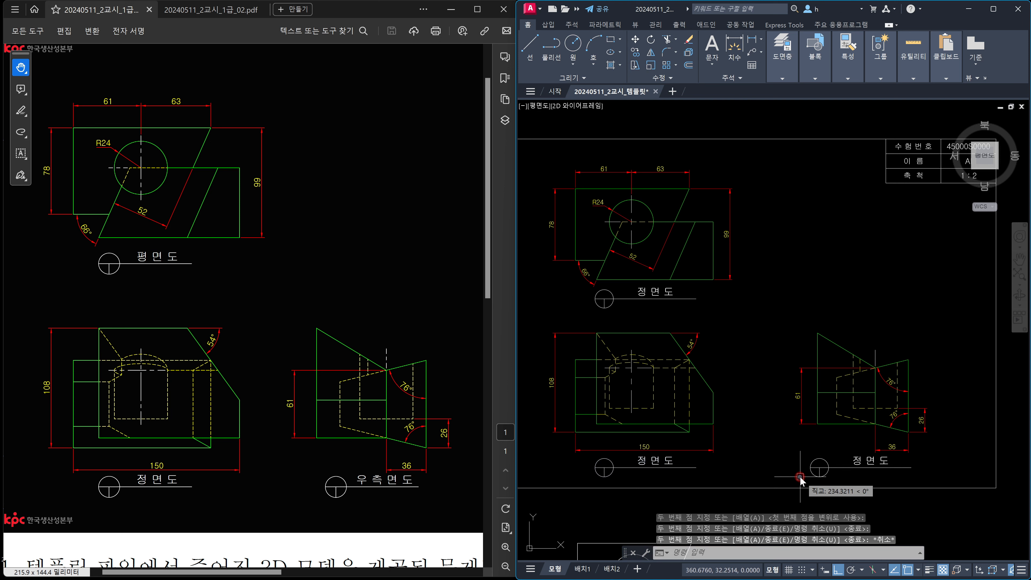
- Change the label below the top view to 평 면 도
{"action": "double_click", "coordinate": [657, 289]}
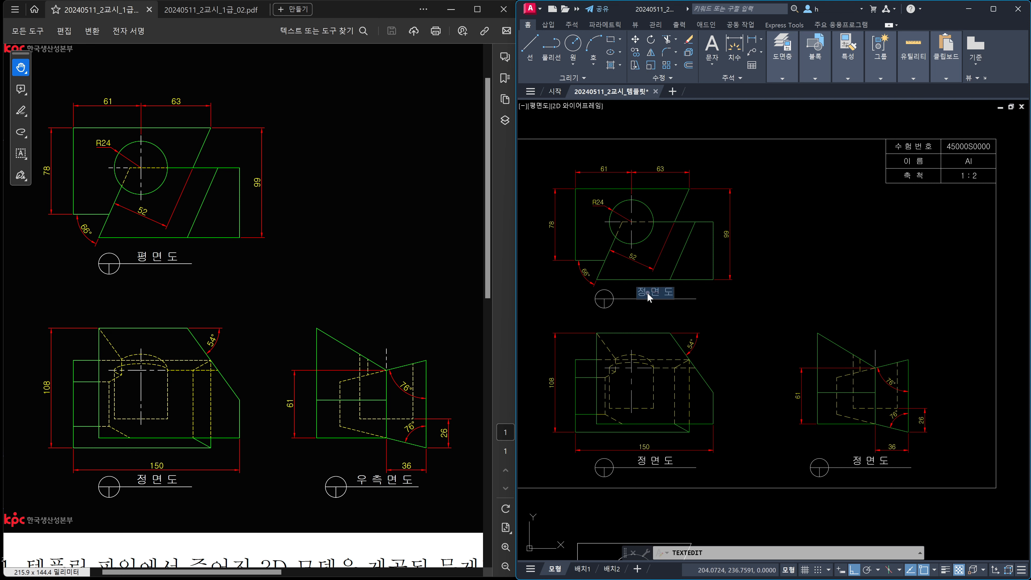
{"action": "key", "text": "BackSpace"}
{"action": "type", "text": "평"}
- Change the label below the right side view to 우 측 면 도
{"action": "left_click", "coordinate": [900, 462]}
{"action": "left_click", "coordinate": [873, 462]}
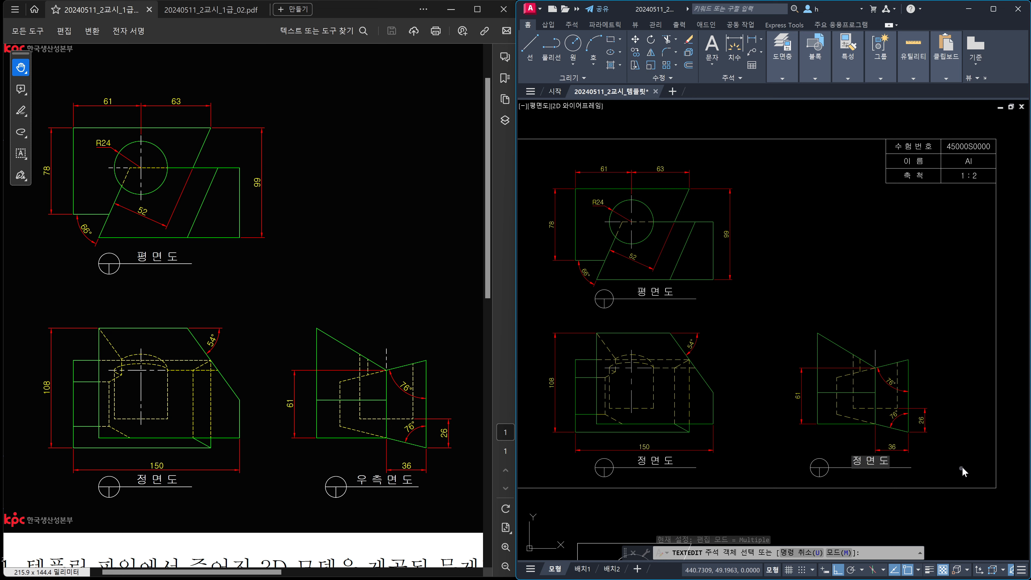
{"action": "key", "text": "BackSpace"}
{"action": "type", "text": "우 측"}
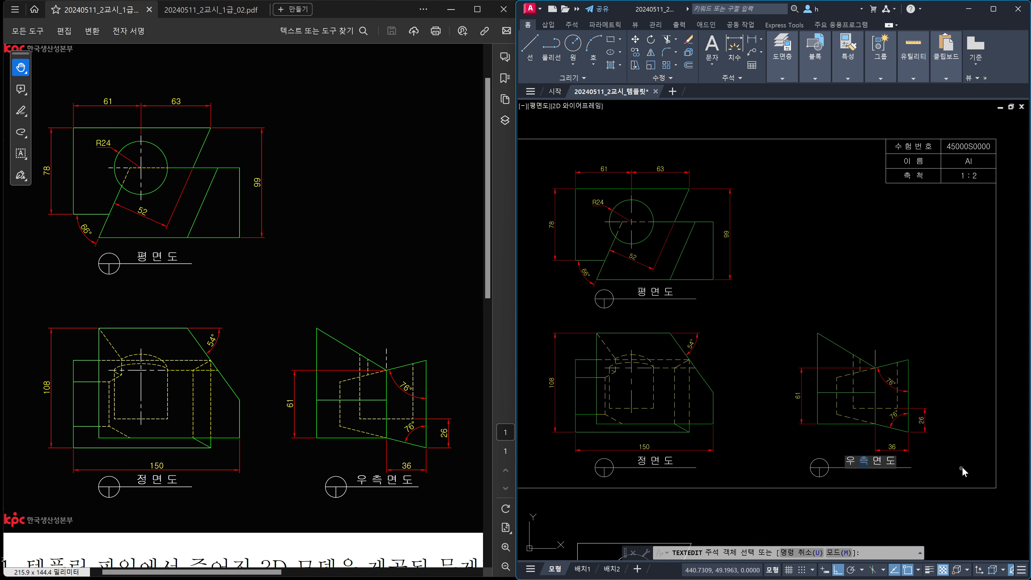
{"action": "key", "text": "Escape"}
{"action": "key", "text": "Escape"}
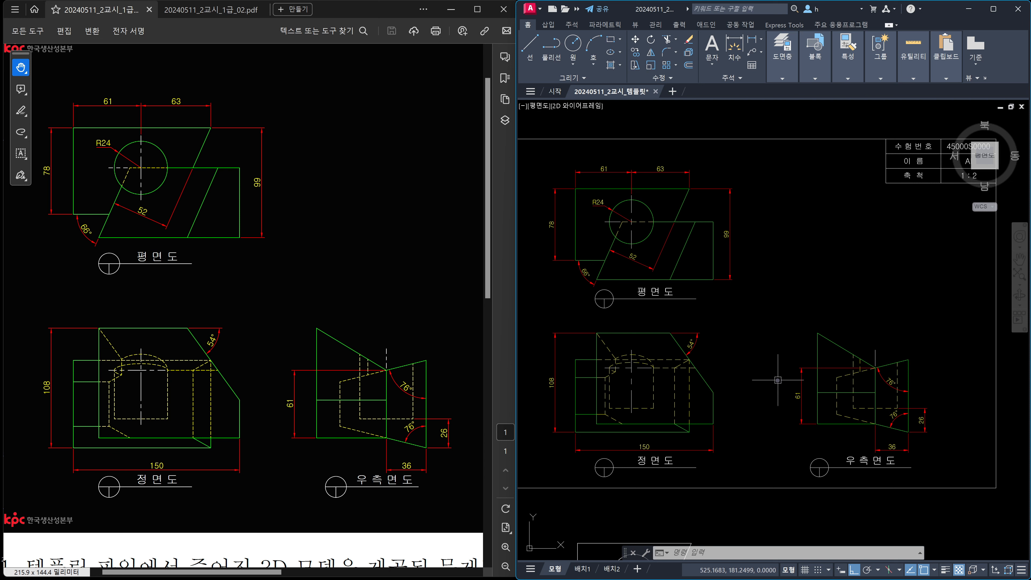
{"action": "type", "text": "ed"}
{"action": "key", "text": "space"}
{"action": "type", "text": "ed"}
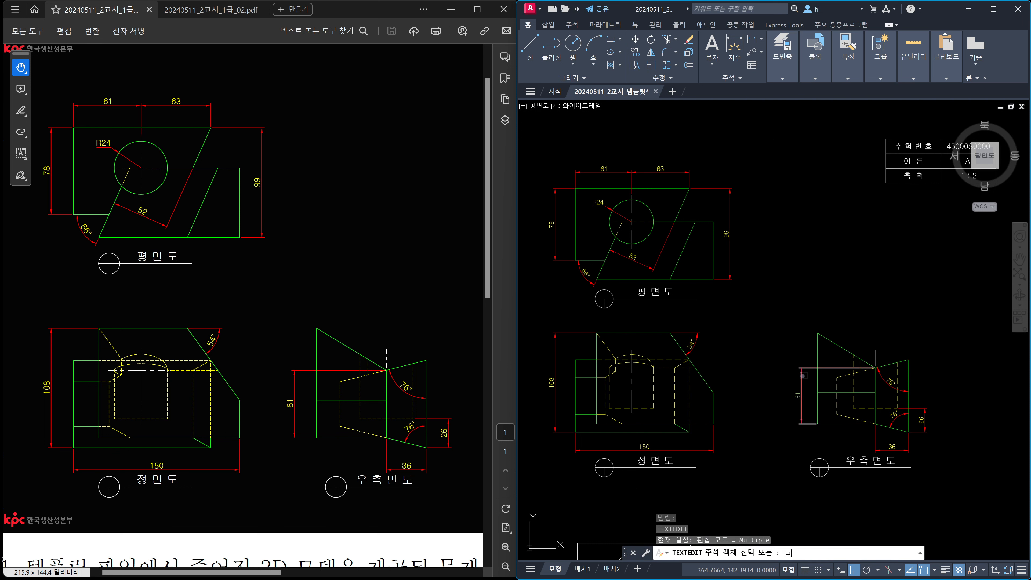
{"action": "key", "text": "space"}
{"action": "key", "text": "Escape"}
{"action": "key", "text": "Escape"}
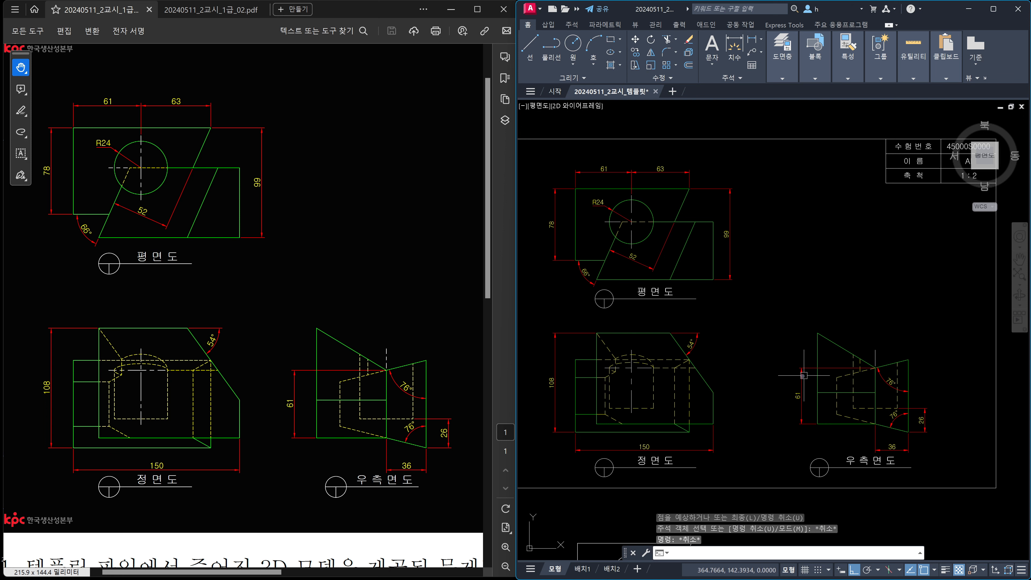
- Delete the leftover outline with the circle below the drawing frame
{"action": "type", "text": "z"}
{"action": "key", "text": "space"}
{"action": "type", "text": "a"}
{"action": "key", "text": "space"}
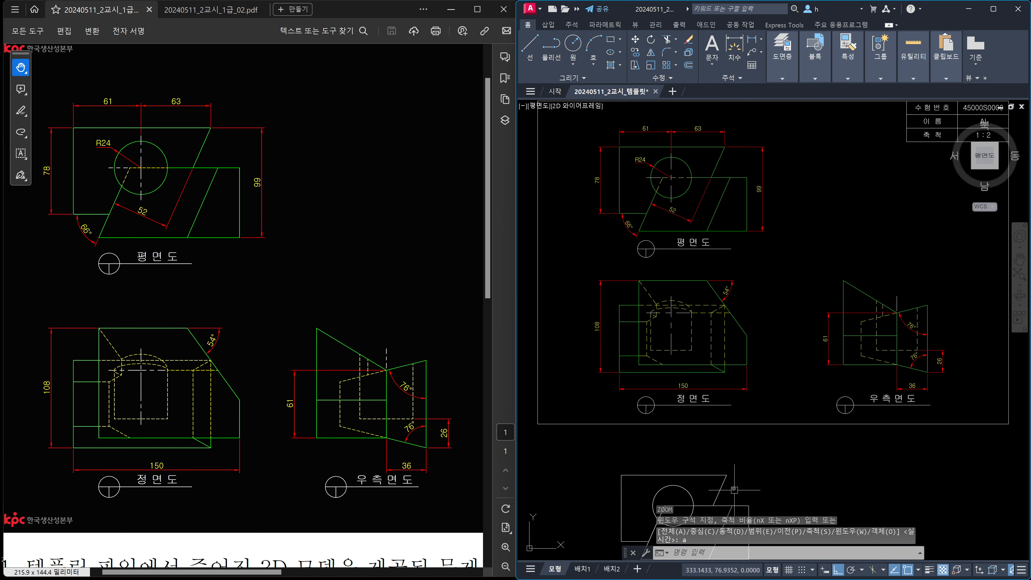
{"action": "left_click", "coordinate": [714, 463]}
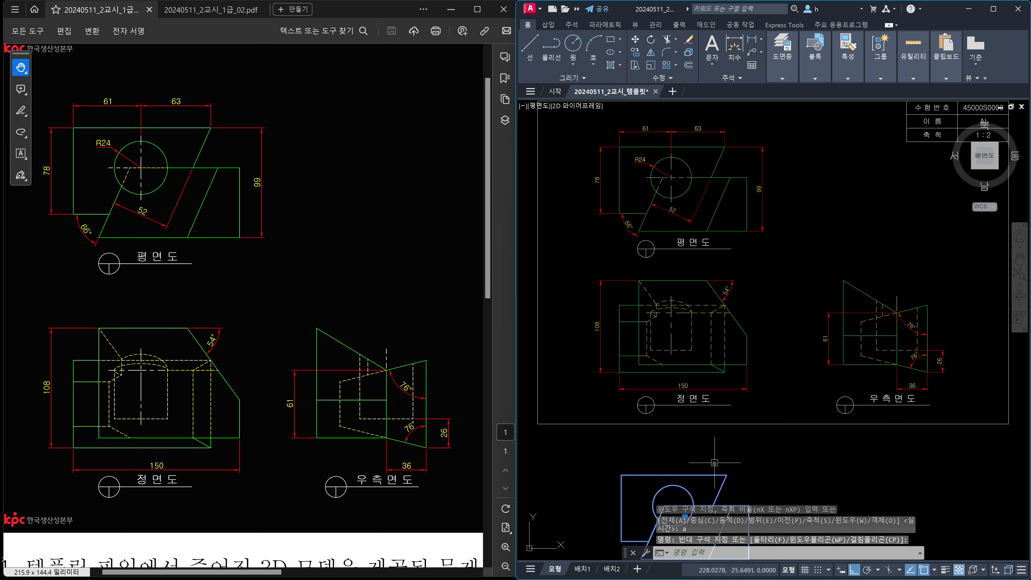
{"action": "key", "text": "Delete"}
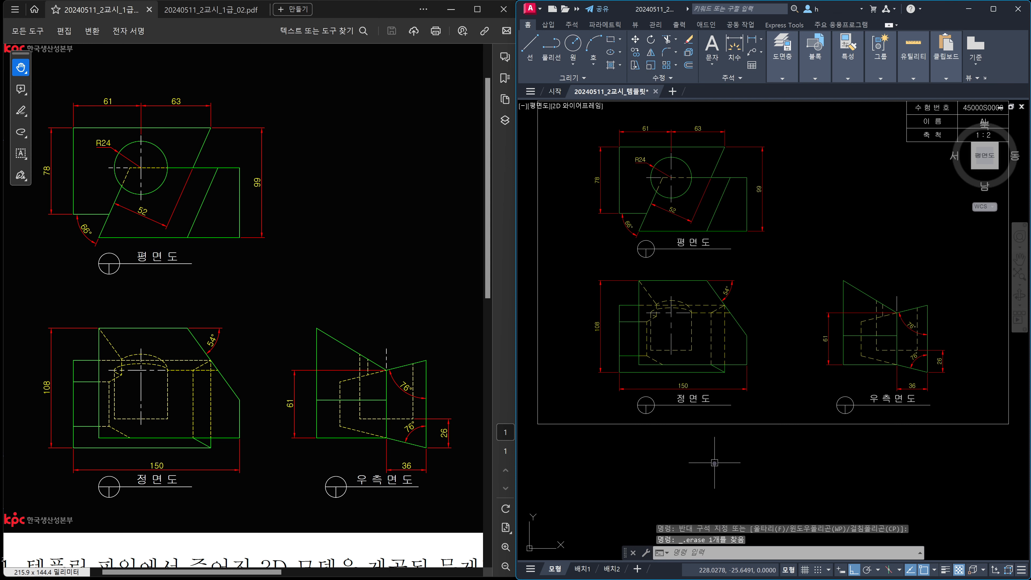
- Set the drawing's global linetype scale to 0.5
{"action": "key", "text": "Escape"}
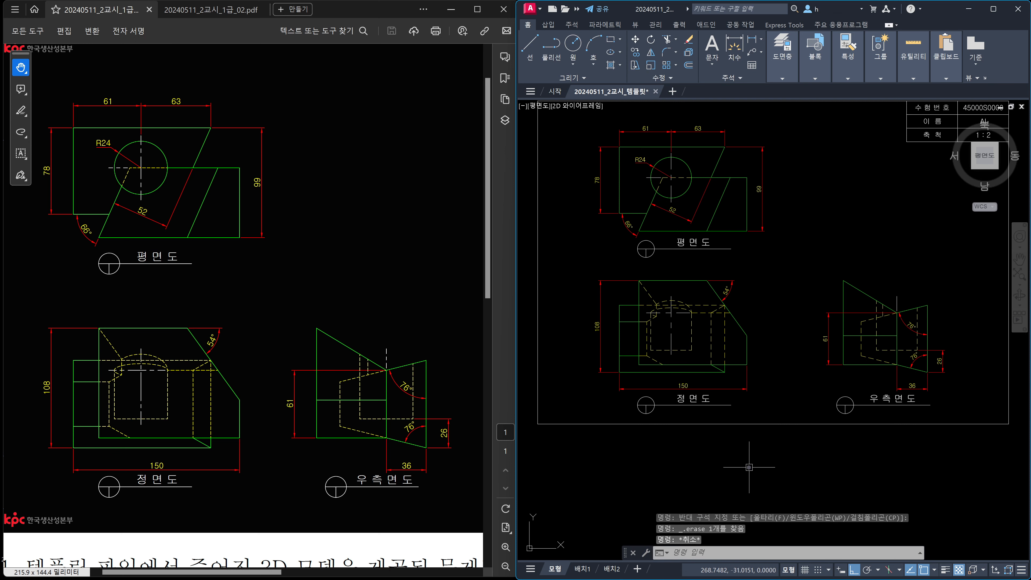
{"action": "type", "text": "z"}
{"action": "key", "text": "Return"}
{"action": "type", "text": "a"}
{"action": "key", "text": "Return"}
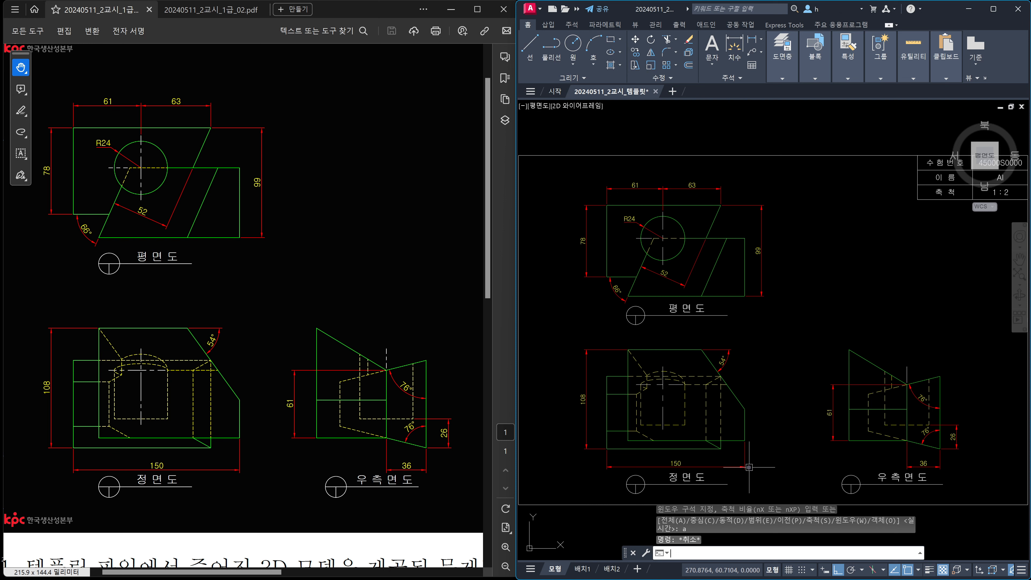
{"action": "type", "text": "lts"}
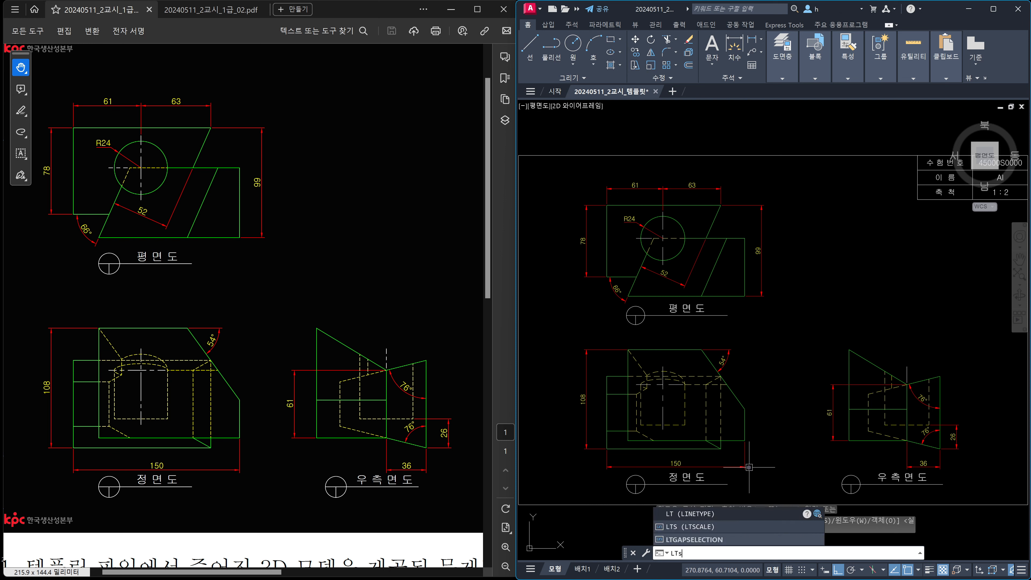
{"action": "key", "text": "Return"}
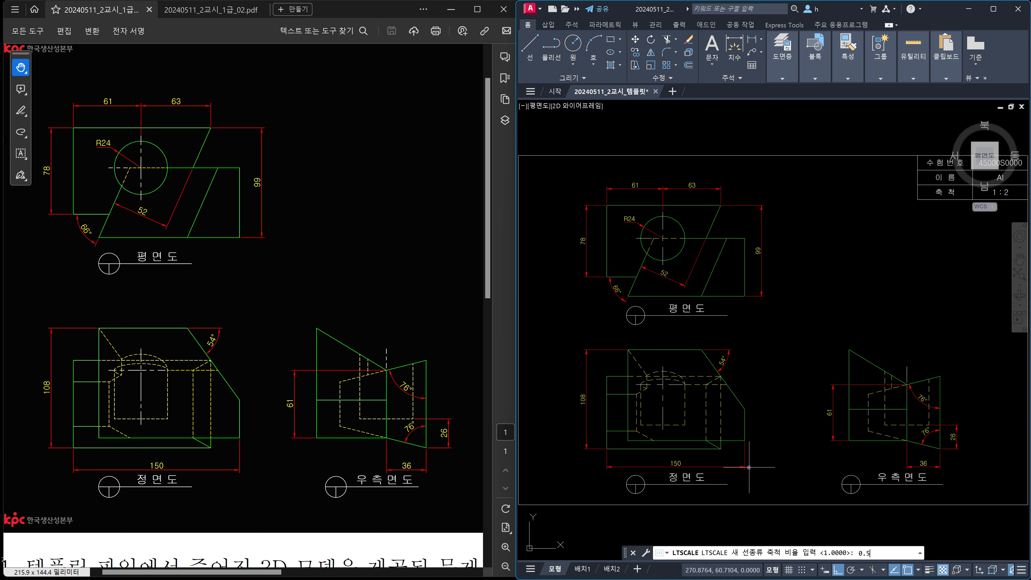
{"action": "key", "text": "Return"}
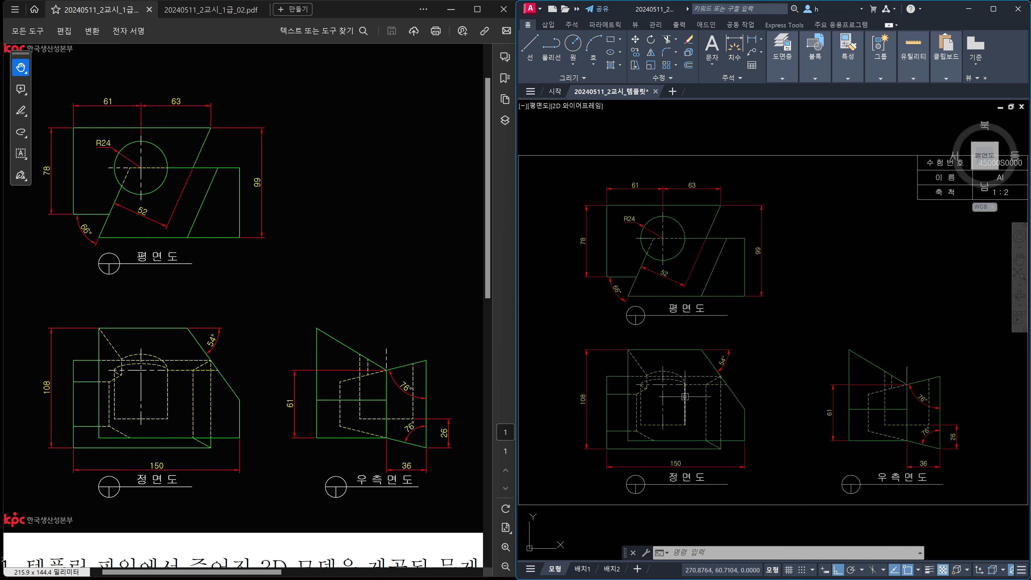
- Try a global linetype scale of 0.4 and check the dashes of the front view's hidden and centre lines
{"action": "type", "text": "lts"}
{"action": "key", "text": "Return"}
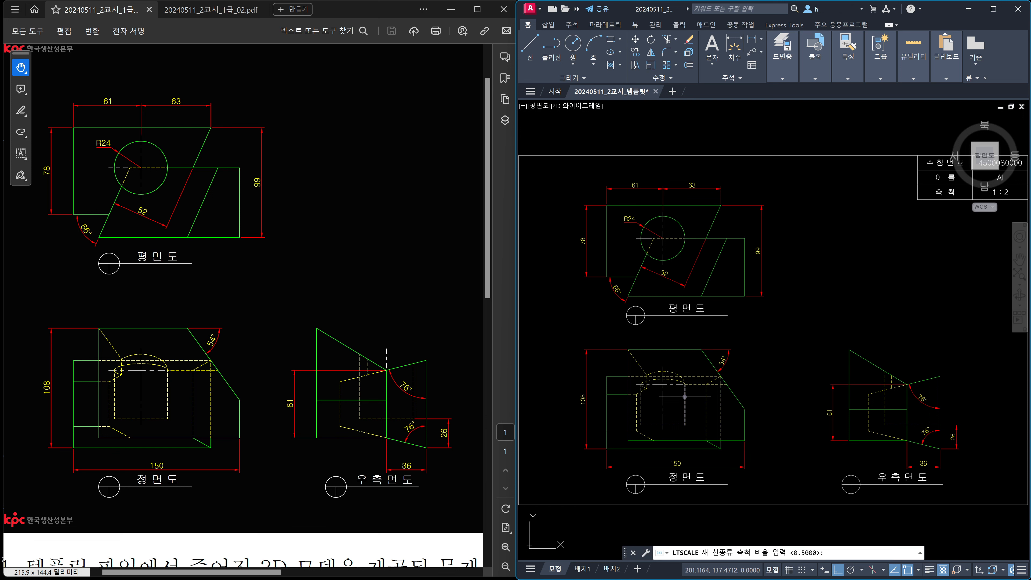
{"action": "type", "text": "0.4"}
{"action": "key", "text": "Return"}
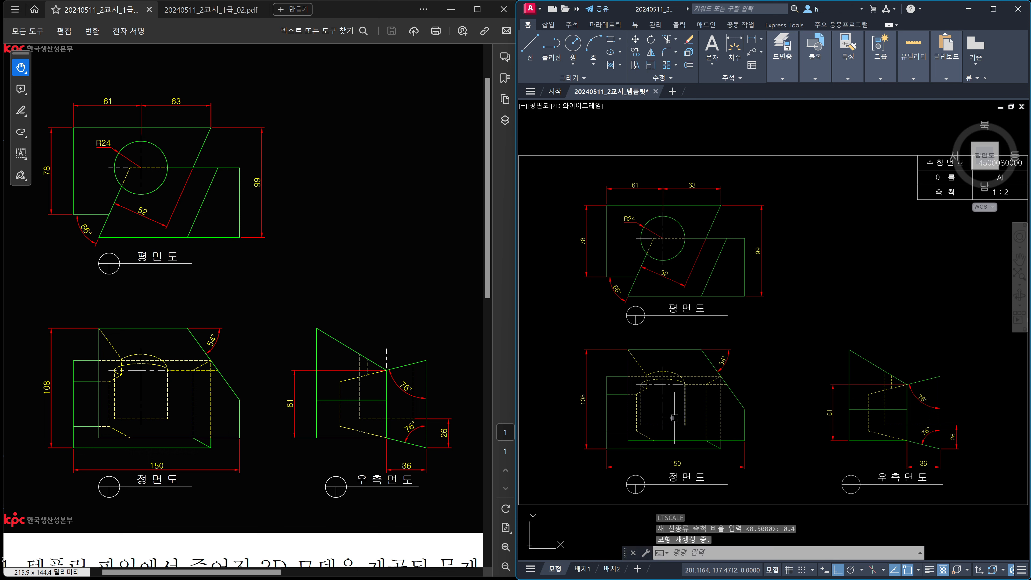
{"action": "scroll", "coordinate": [668, 416], "scroll_direction": "up", "scroll_amount": 4}
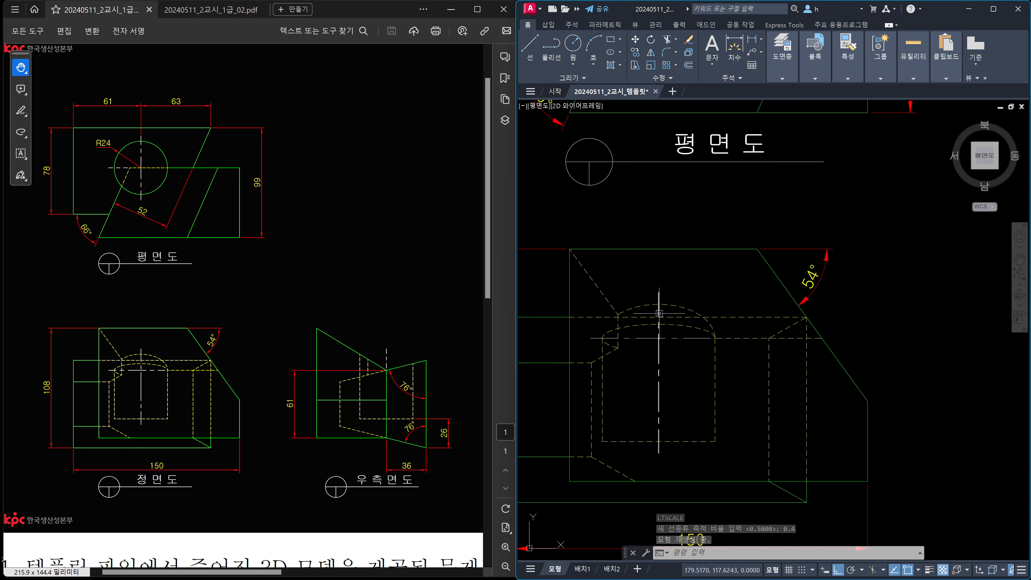
{"action": "scroll", "coordinate": [678, 386], "scroll_direction": "down", "scroll_amount": 4}
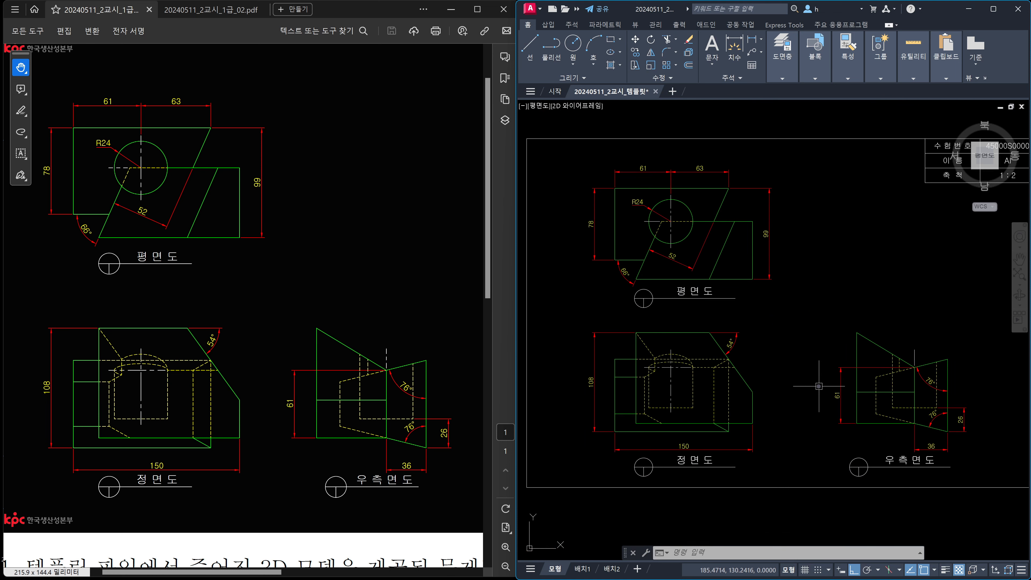
- Set the global linetype scale back to 0.5
{"action": "type", "text": "lts"}
{"action": "key", "text": "Return"}
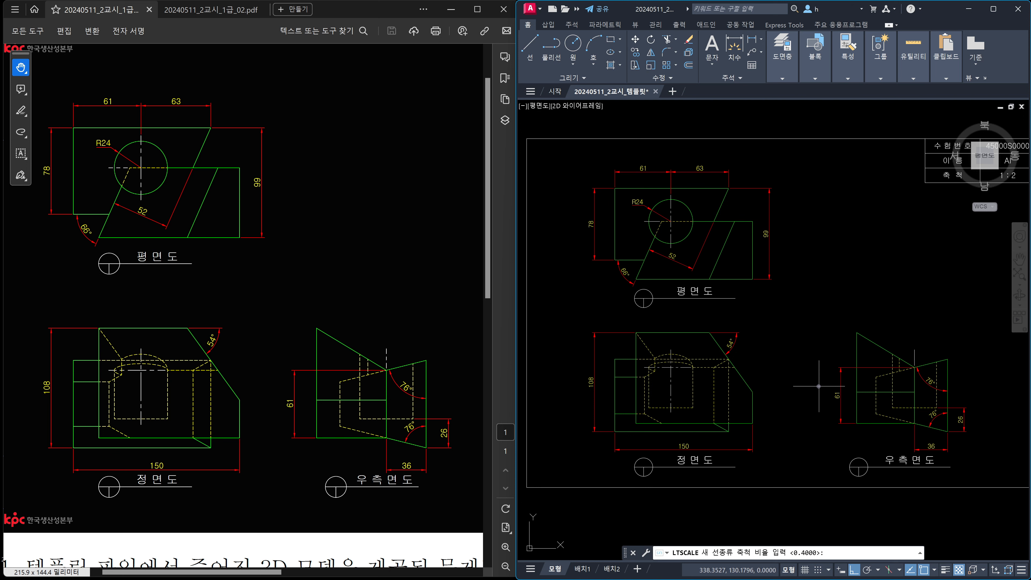
{"action": "type", "text": "0.5"}
{"action": "key", "text": "Return"}
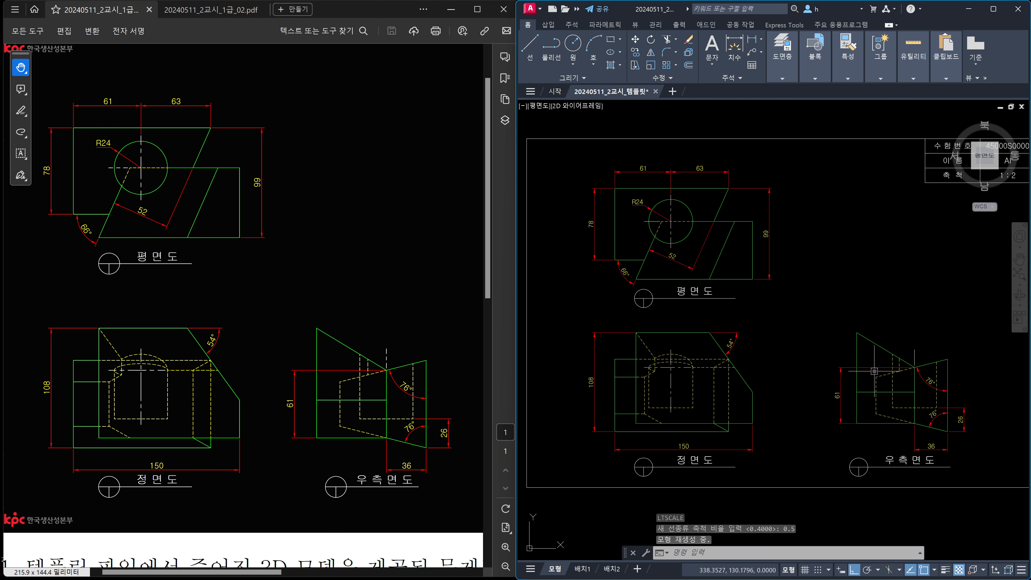
- Examine the dash spacing of the hidden and centre lines across the three views against the reference PDF
{"action": "scroll", "coordinate": [944, 359], "scroll_direction": "up", "scroll_amount": 5}
{"action": "scroll", "coordinate": [869, 367], "scroll_direction": "down", "scroll_amount": 7}
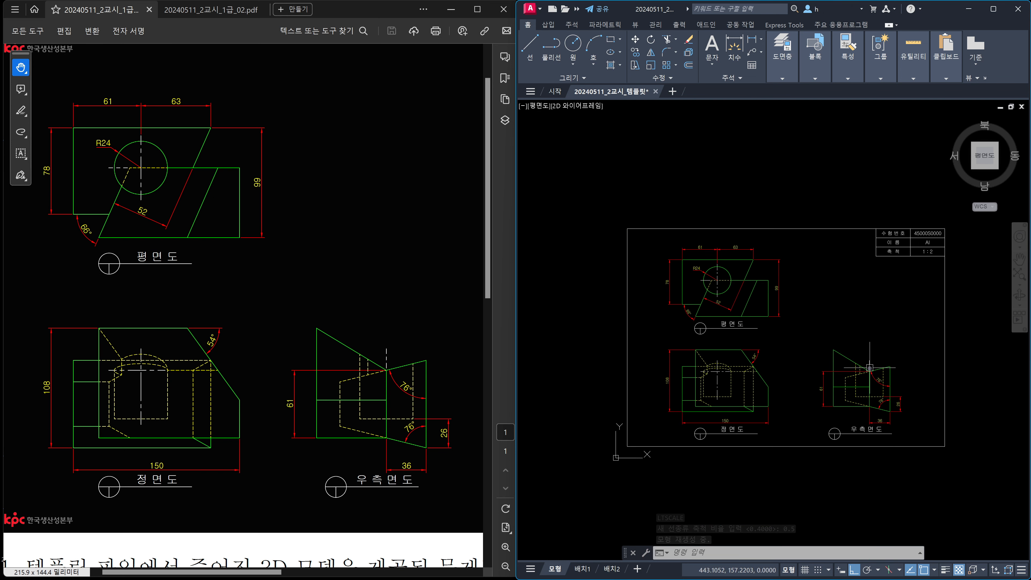
{"action": "scroll", "coordinate": [695, 285], "scroll_direction": "up", "scroll_amount": 2}
{"action": "middle_click_drag", "start_coordinate": [778, 349], "coordinate": [717, 320]}
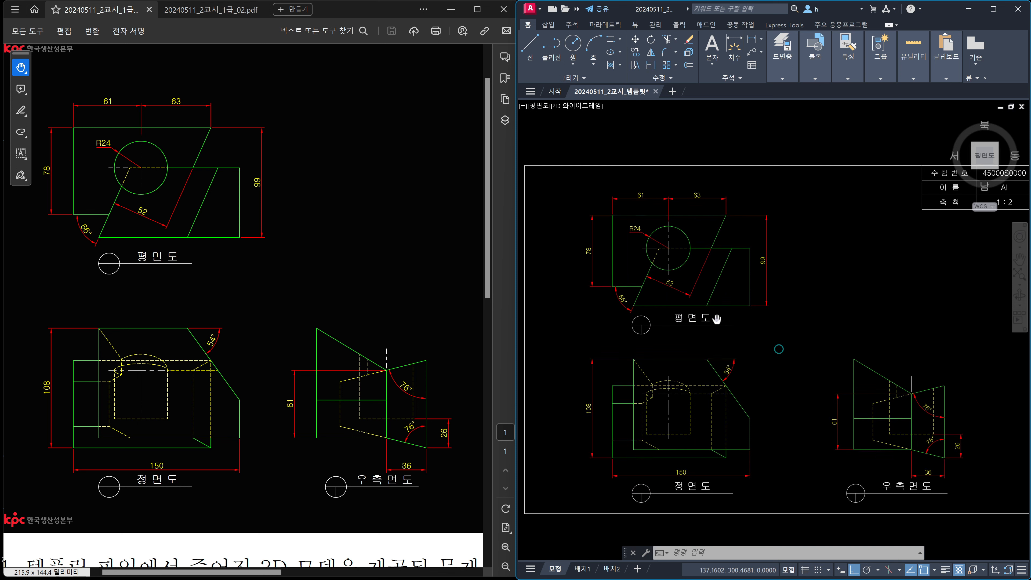
{"action": "scroll", "coordinate": [717, 319], "scroll_direction": "down", "scroll_amount": 2}
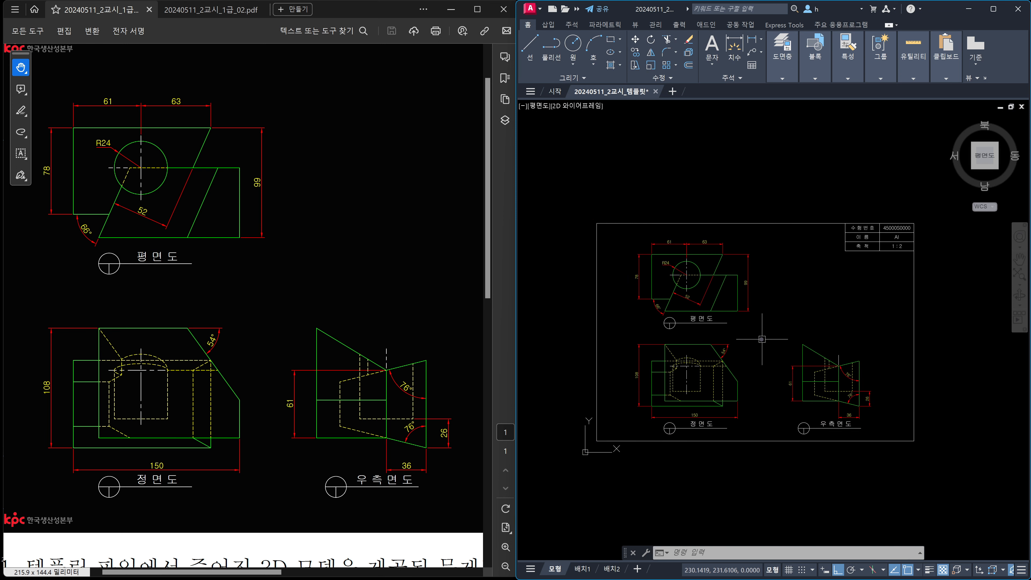
{"action": "type", "text": "z"}
{"action": "key", "text": "Return"}
{"action": "type", "text": "a"}
{"action": "key", "text": "Return"}
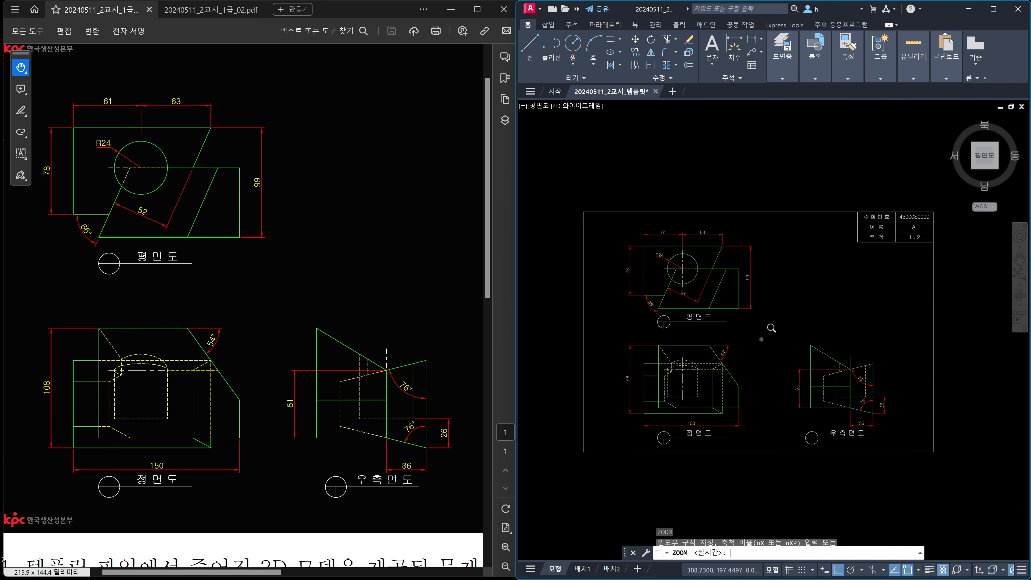
{"action": "key", "text": "Escape"}
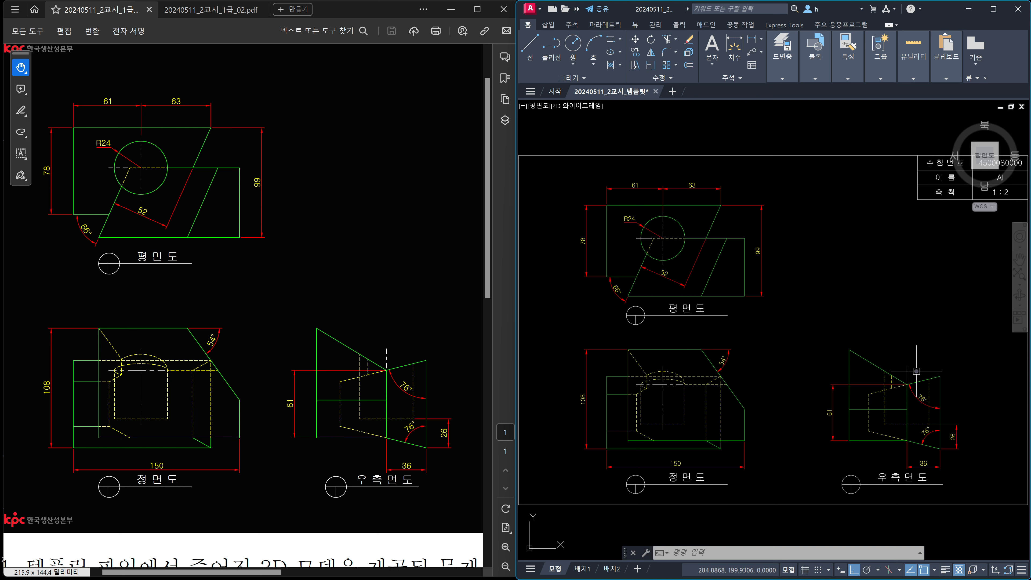
- Set the linetype scale of the short centre lines above the right side view and left of the top view's circle centre to 0.7
{"action": "left_click", "coordinate": [907, 373]}
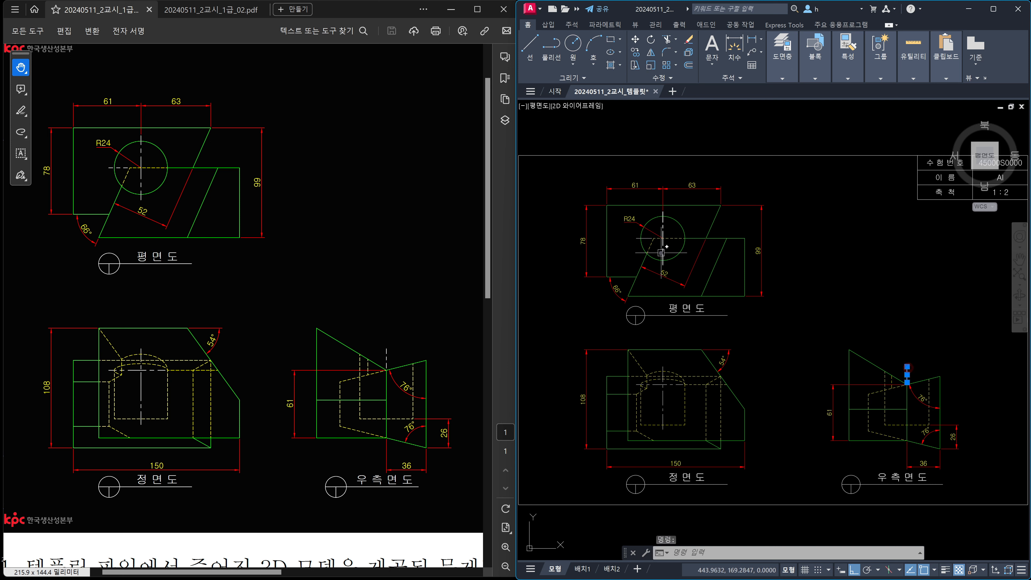
{"action": "left_click", "coordinate": [646, 239]}
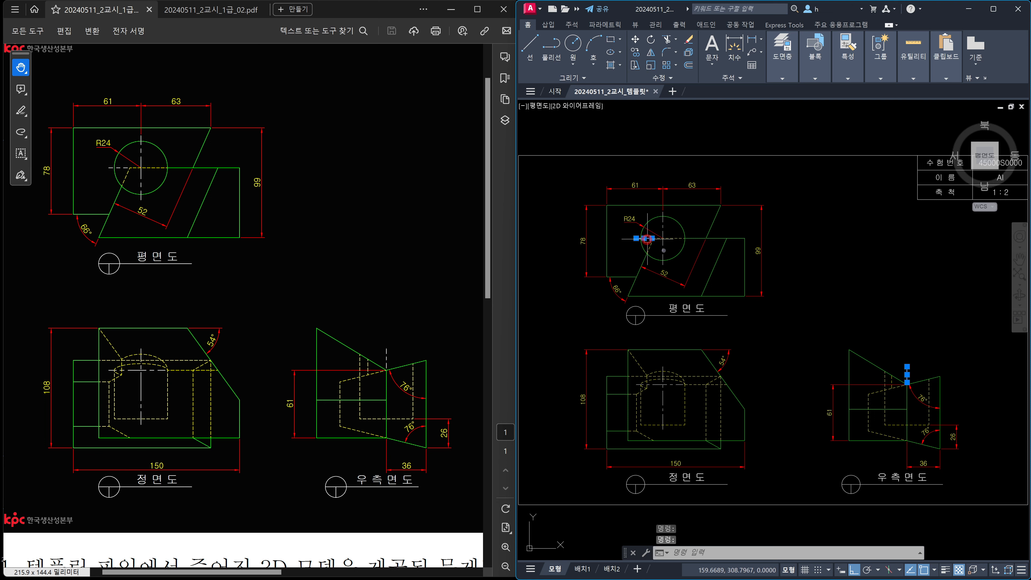
{"action": "scroll", "coordinate": [761, 279], "scroll_direction": "up", "scroll_amount": 4}
{"action": "scroll", "coordinate": [761, 278], "scroll_direction": "down", "scroll_amount": 2}
{"action": "middle_click_drag", "start_coordinate": [789, 305], "coordinate": [784, 319]}
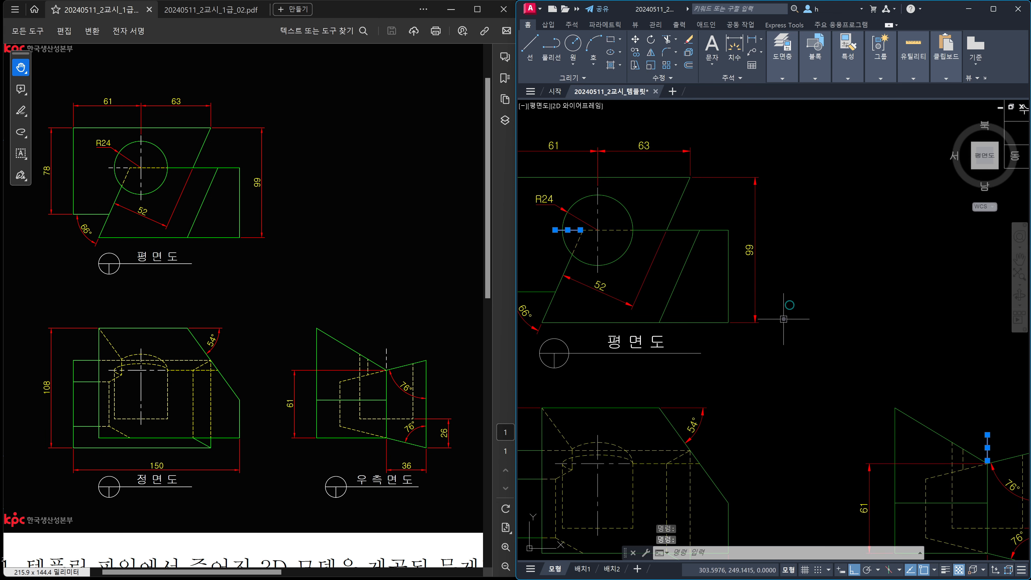
{"action": "key", "text": "ctrl+1"}
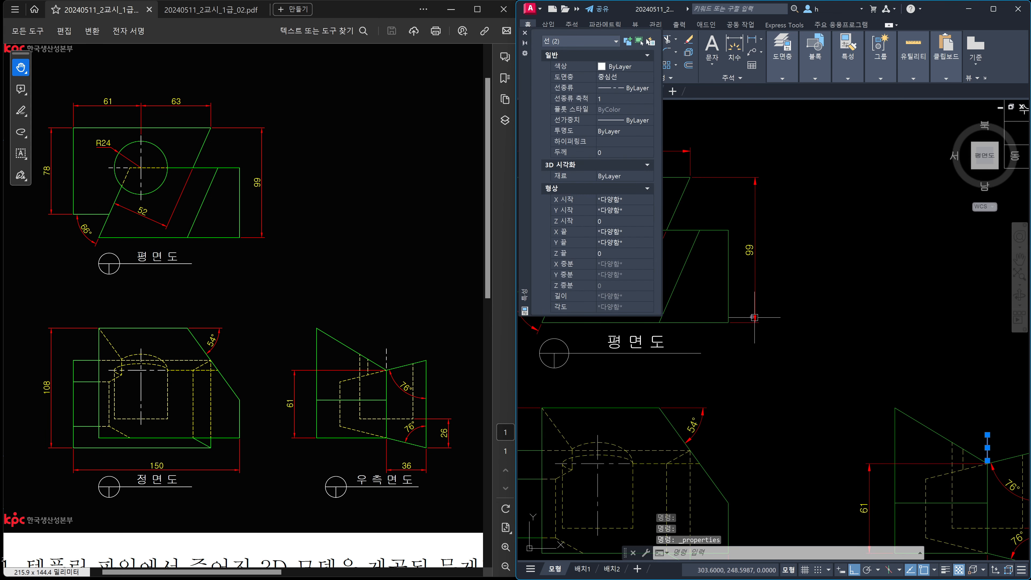
{"action": "left_click", "coordinate": [605, 99]}
{"action": "type", "text": "0.7"}
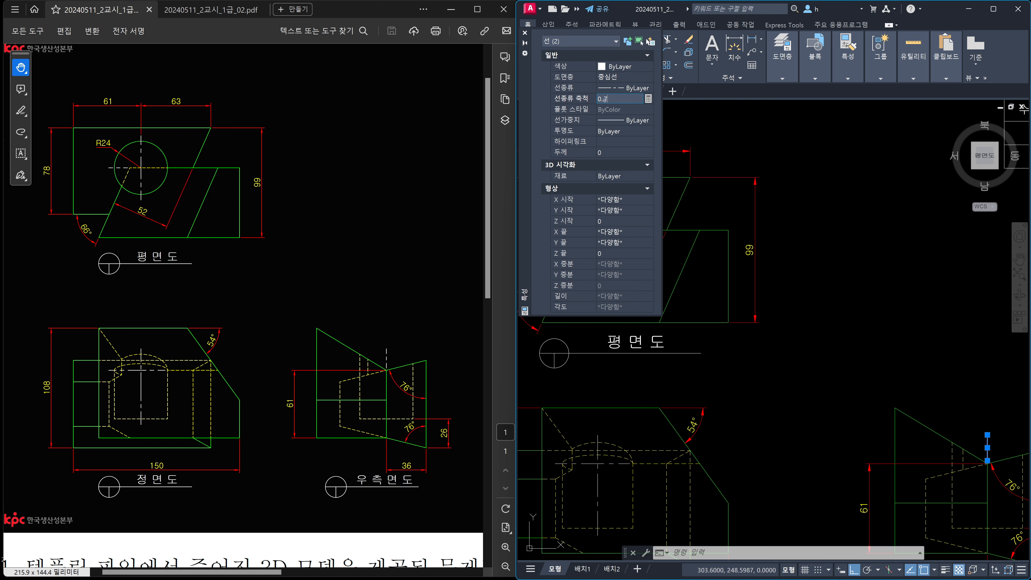
{"action": "key", "text": "Escape"}
{"action": "left_click", "coordinate": [610, 99]}
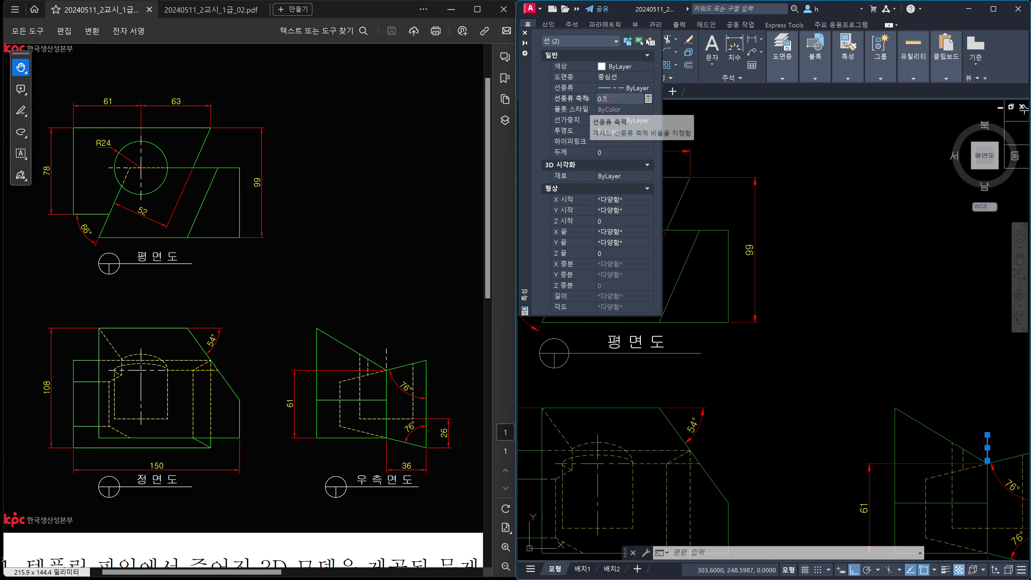
{"action": "type", "text": "0.7"}
{"action": "key", "text": "Return"}
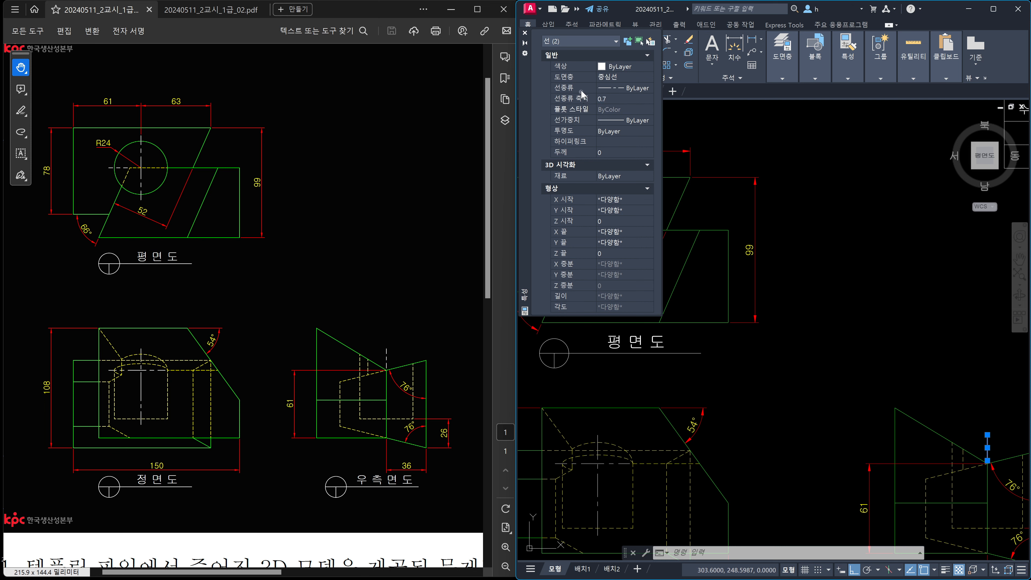
{"action": "left_click", "coordinate": [525, 33]}
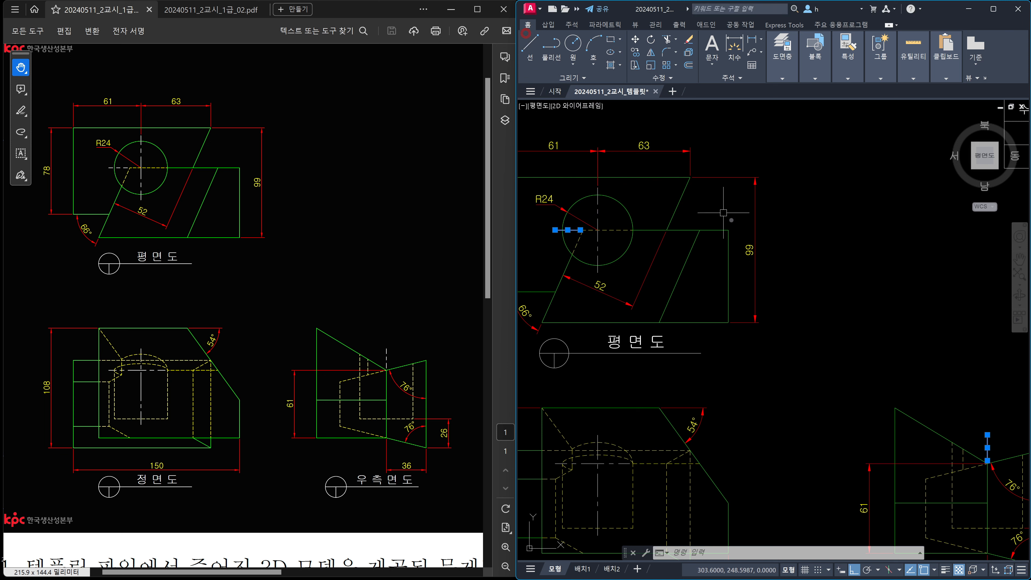
{"action": "key", "text": "Escape"}
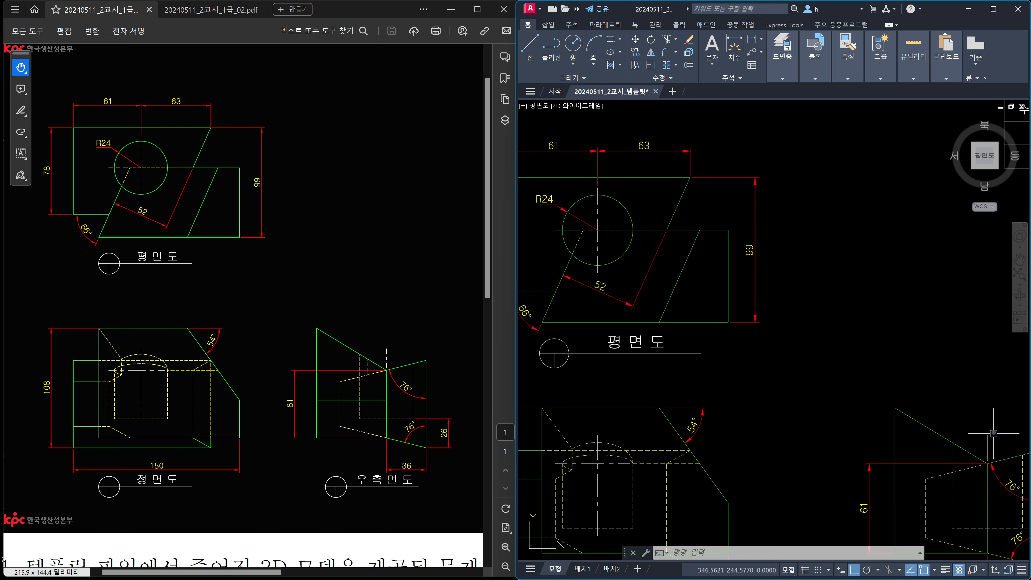
- Set the linetype scale of the right side view's short vertical centre line and the top view's short horizontal centre line to 0.5
{"action": "left_click", "coordinate": [989, 441]}
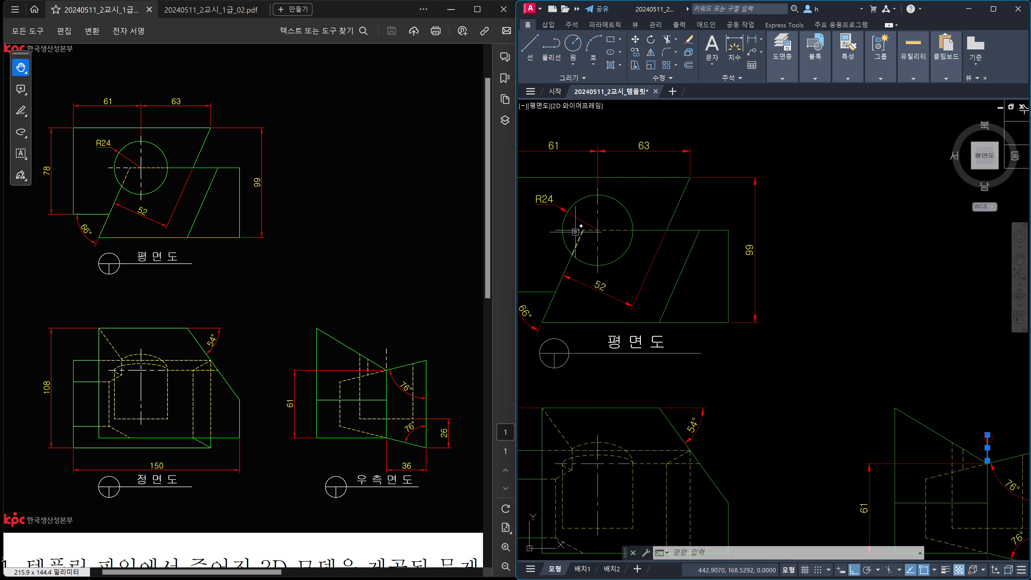
{"action": "left_click", "coordinate": [573, 230]}
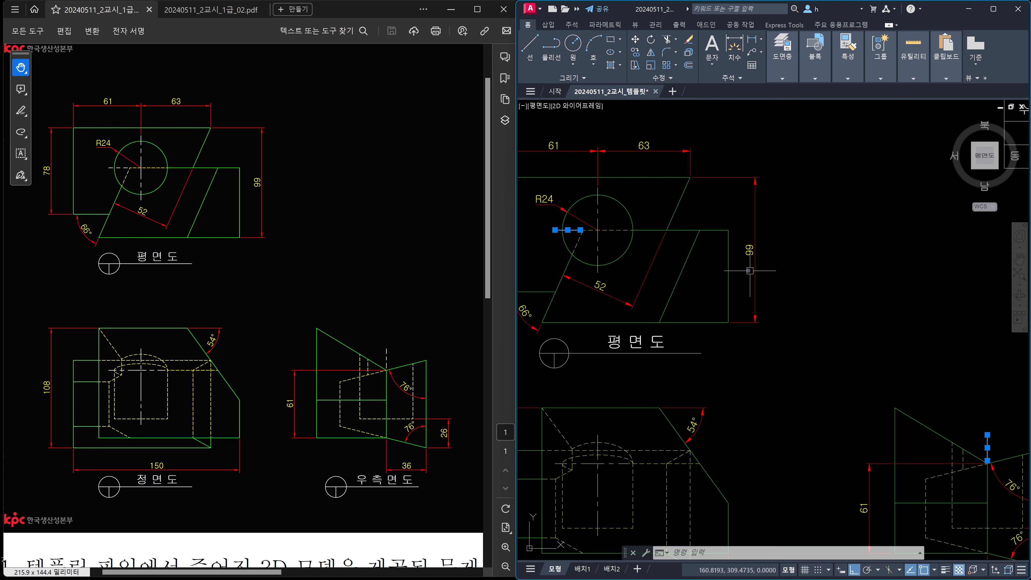
{"action": "key", "text": "ctrl+1"}
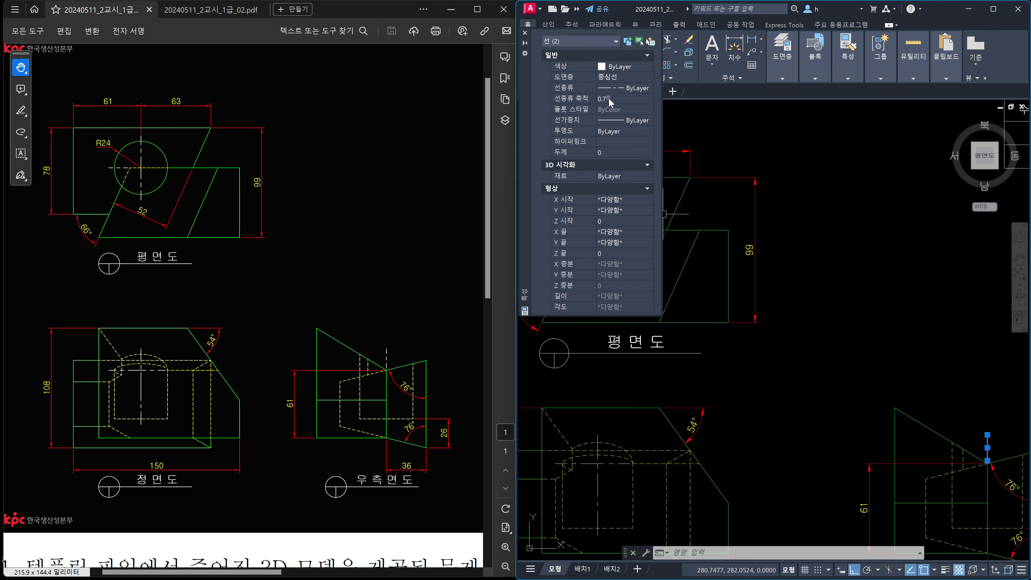
{"action": "left_click", "coordinate": [609, 98]}
{"action": "type", "text": "0."}
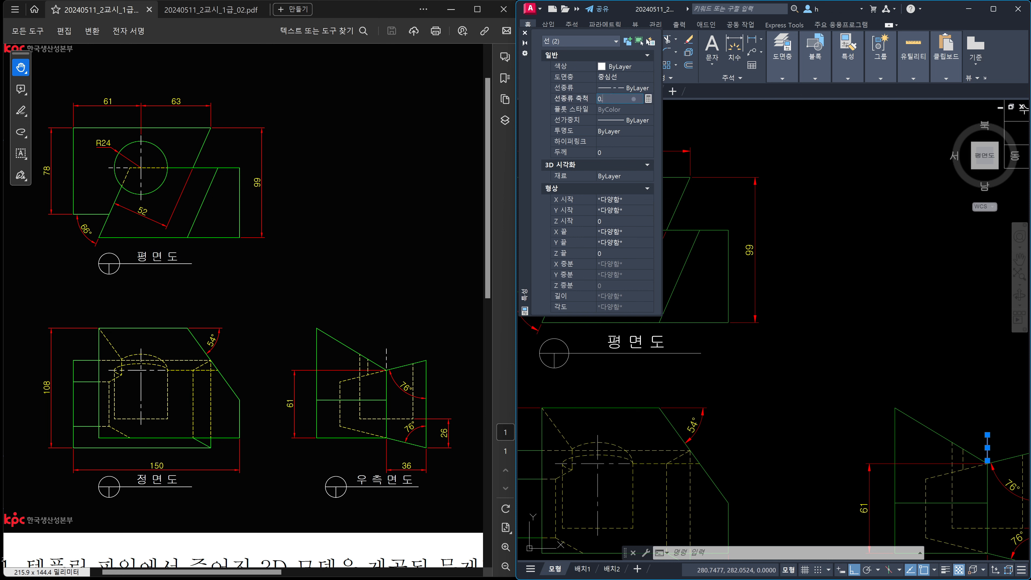
{"action": "type", "text": "5"}
{"action": "key", "text": "Return"}
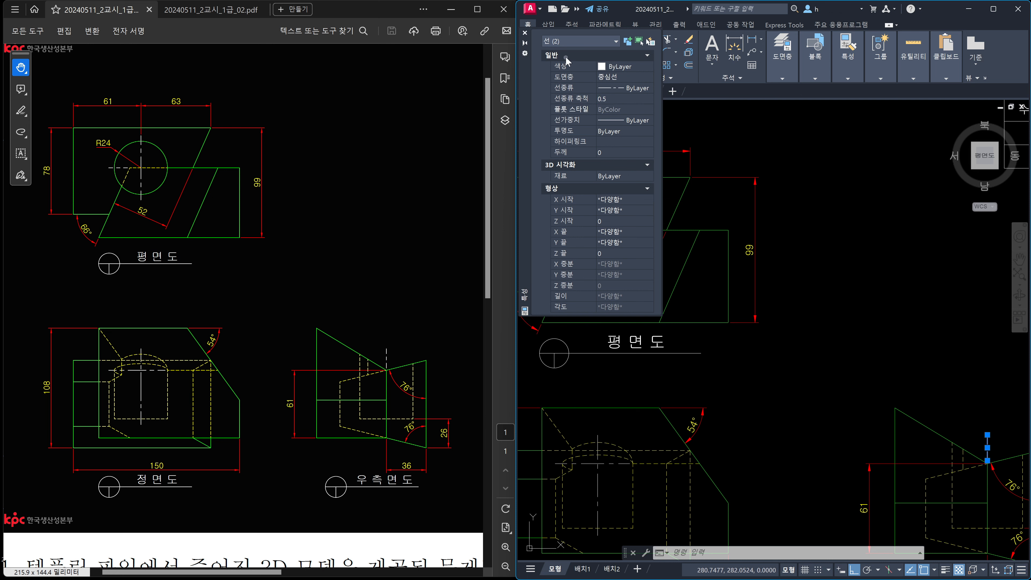
{"action": "left_click", "coordinate": [525, 33]}
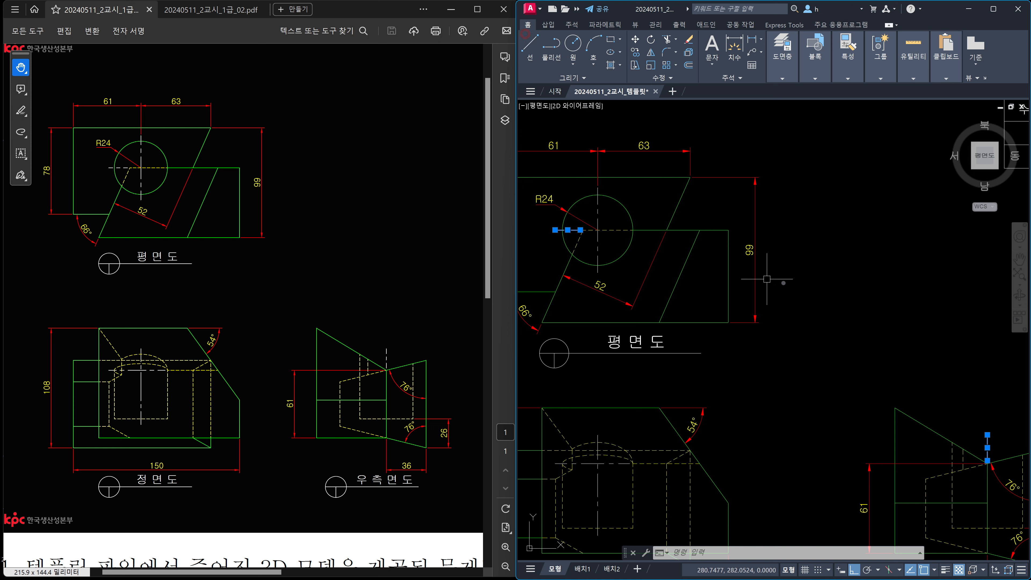
{"action": "key", "text": "Escape"}
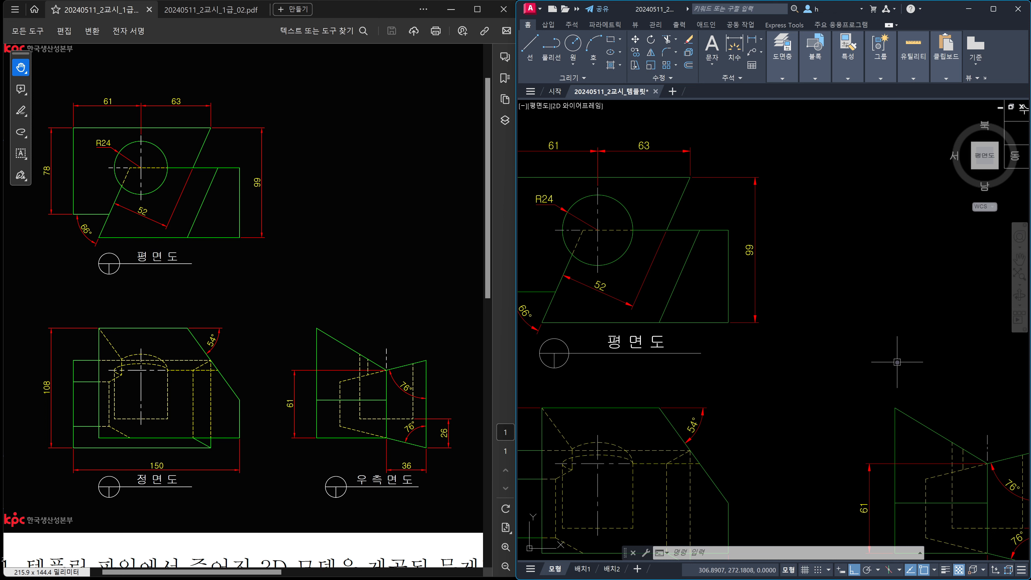
- Save the drawing with all of its contents fitted in view
{"action": "type", "text": "z"}
{"action": "key", "text": "Return"}
{"action": "type", "text": "a"}
{"action": "key", "text": "Return"}
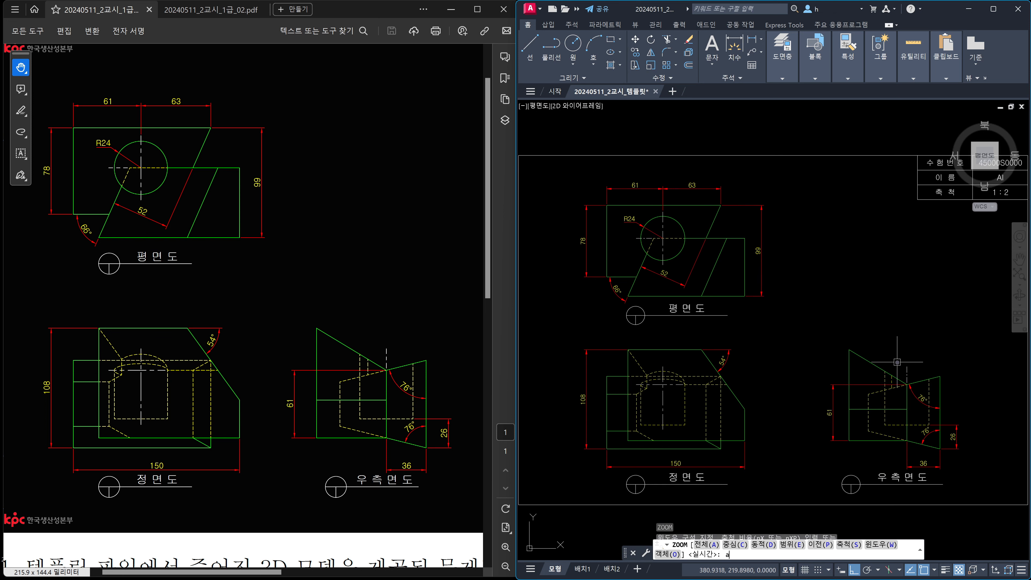
{"action": "key", "text": "Escape"}
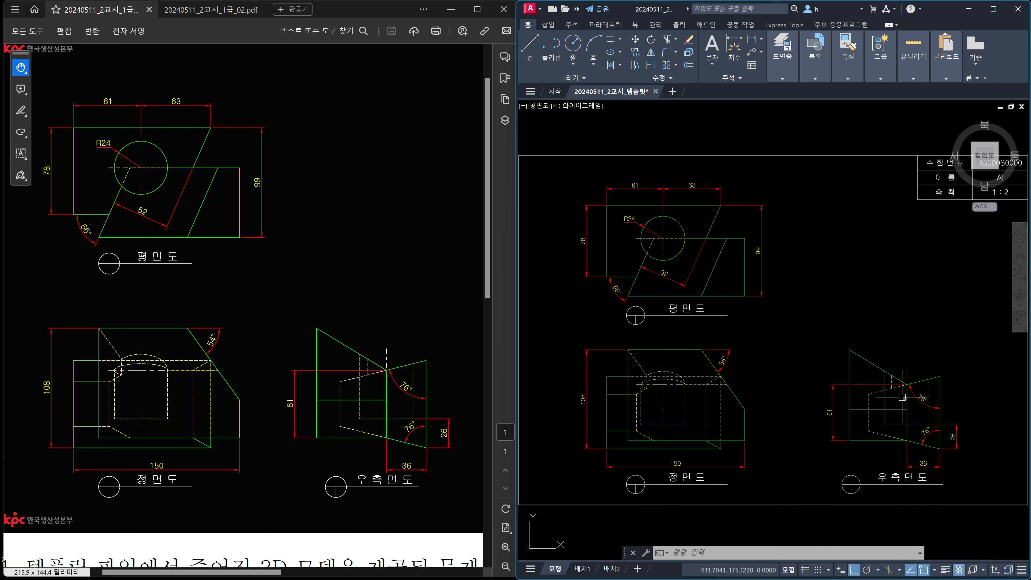
{"action": "mouse_move", "coordinate": [922, 395]}
{"action": "key", "text": "ctrl+s"}
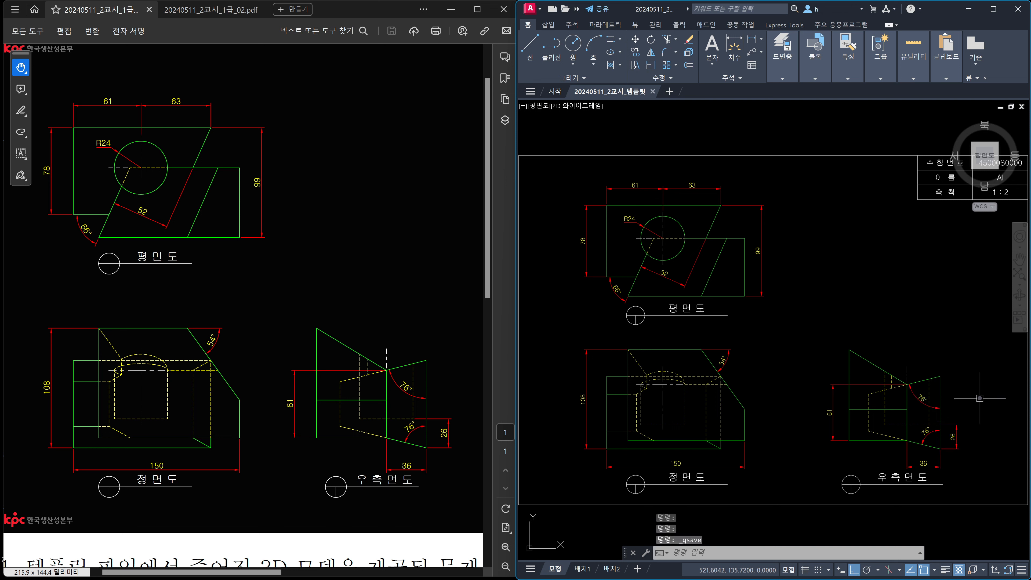